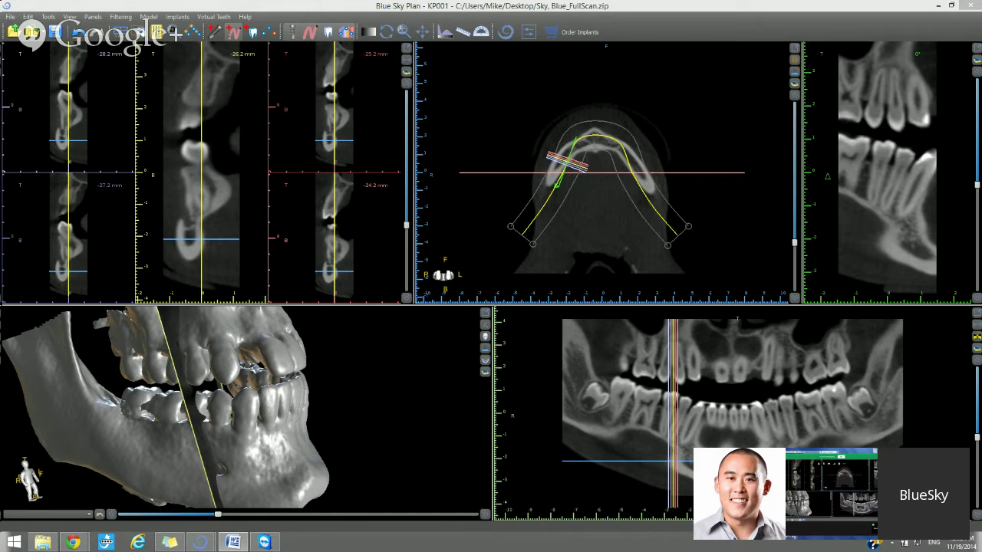
left_click(244, 17)
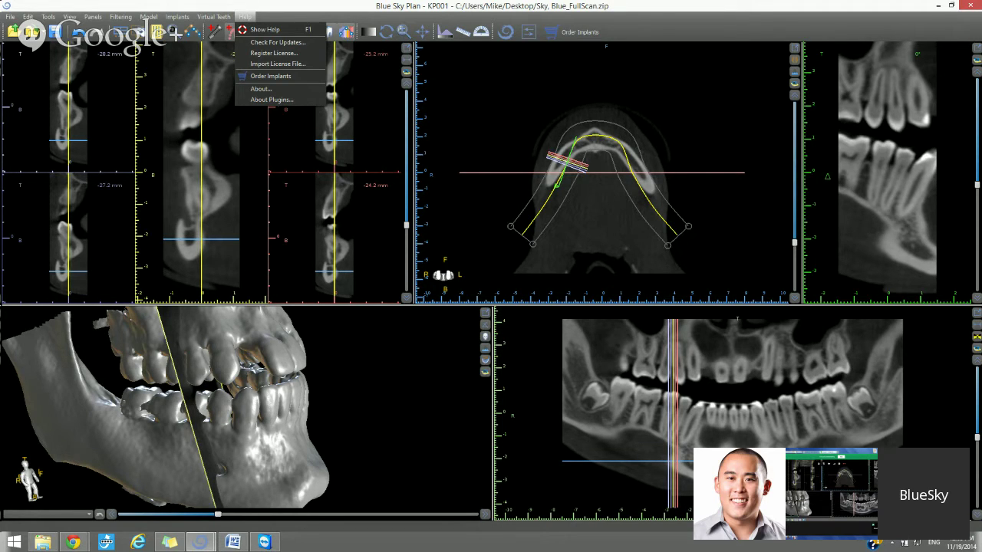
key("Escape")
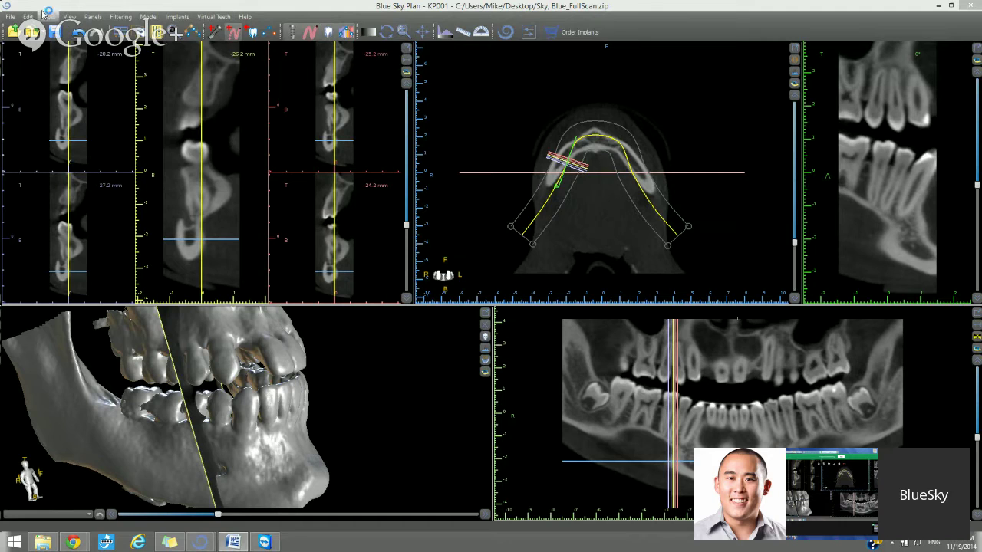
Step: Start loading a new DICOM dataset, discarding the current project's changes, and go to the Desktop folder
left_click(13, 19)
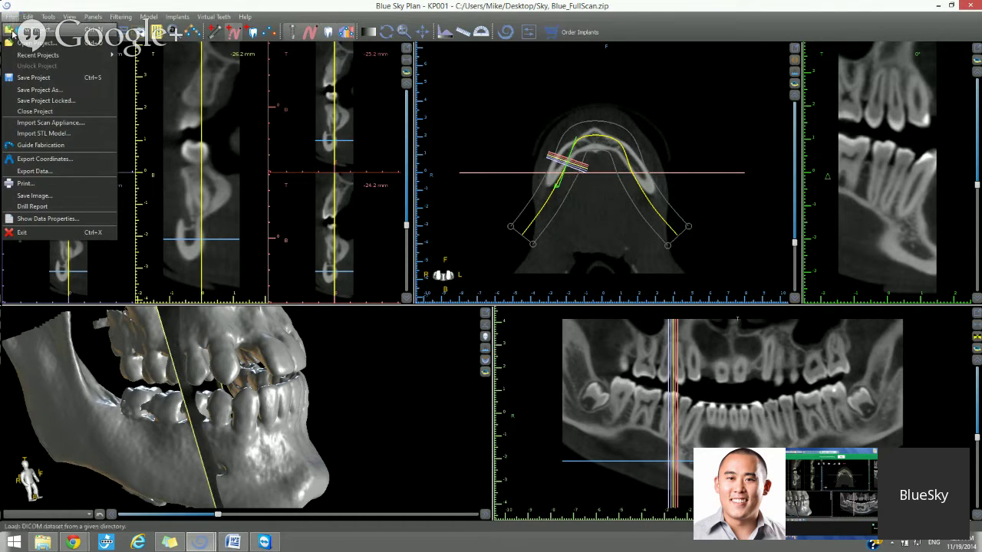
left_click(13, 29)
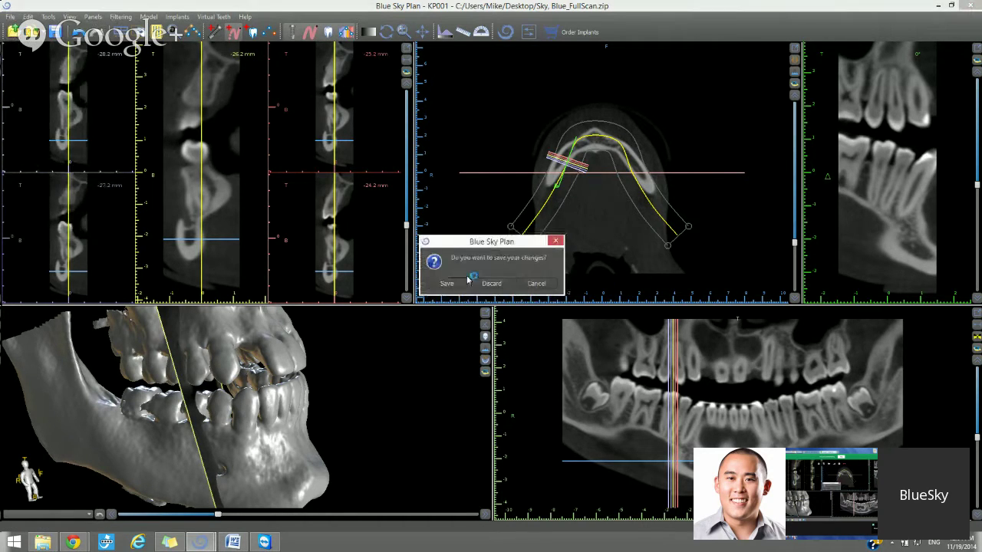
left_click(487, 285)
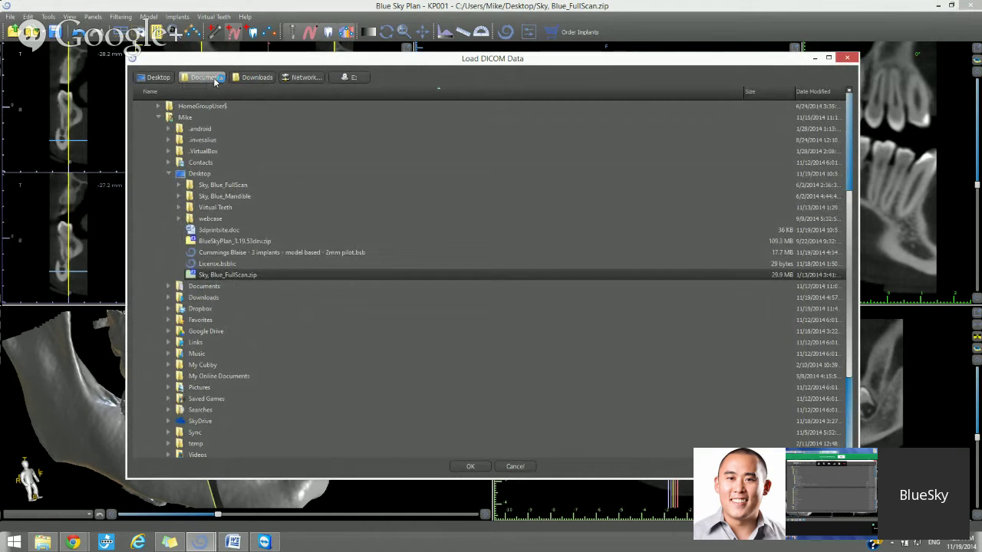
left_click(158, 78)
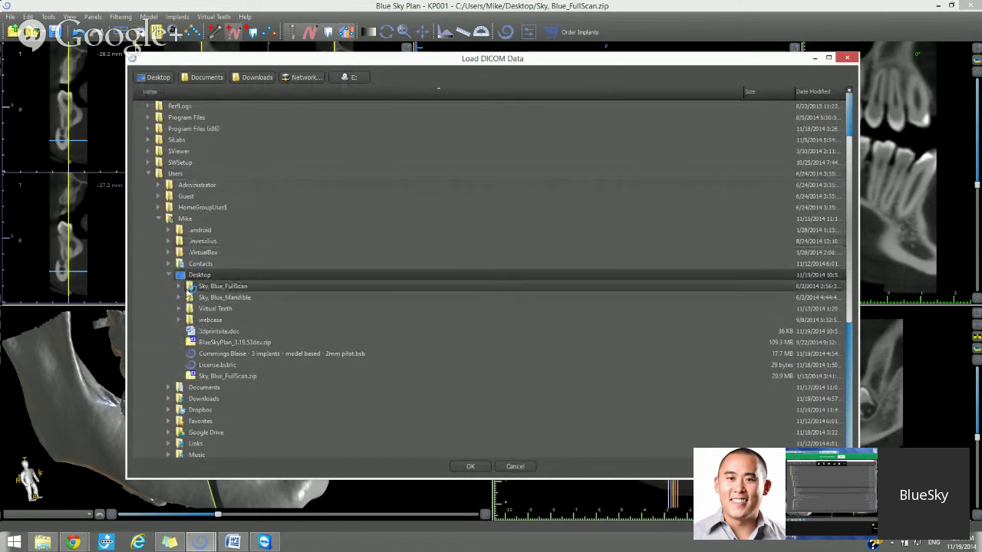
Step: Examine the individual DICOM slice files inside the nested Sky, Blue_FullScan folder on the Desktop
left_click(178, 287)
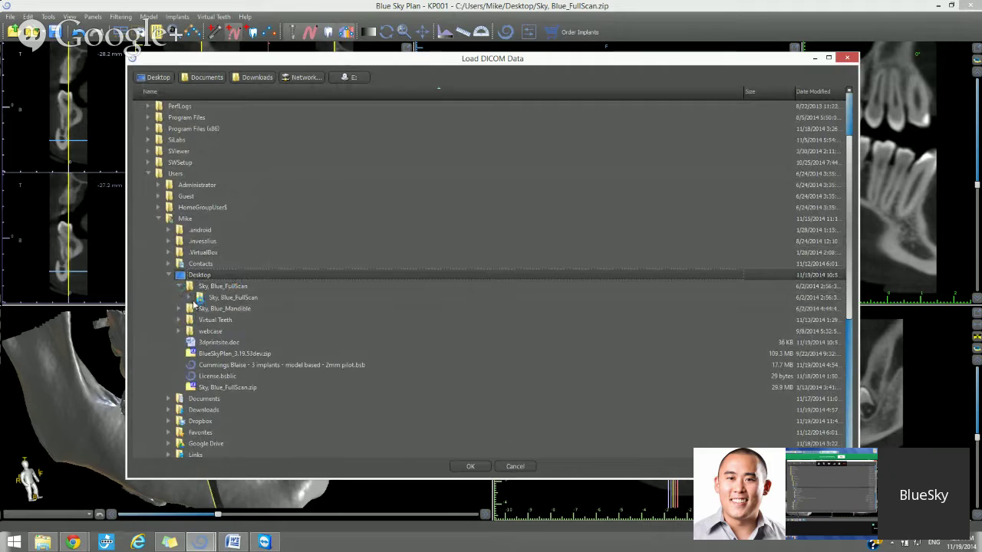
left_click(188, 298)
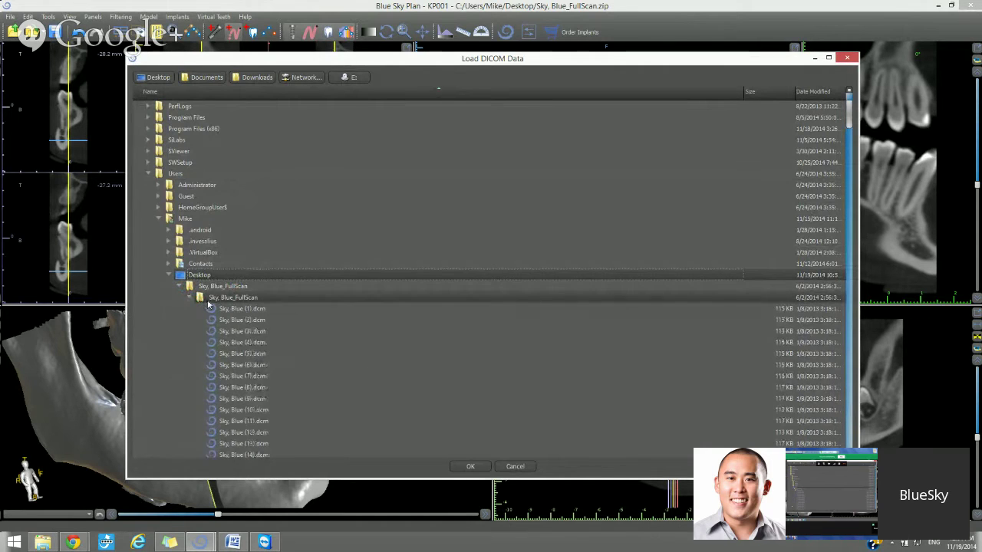
left_click(189, 298)
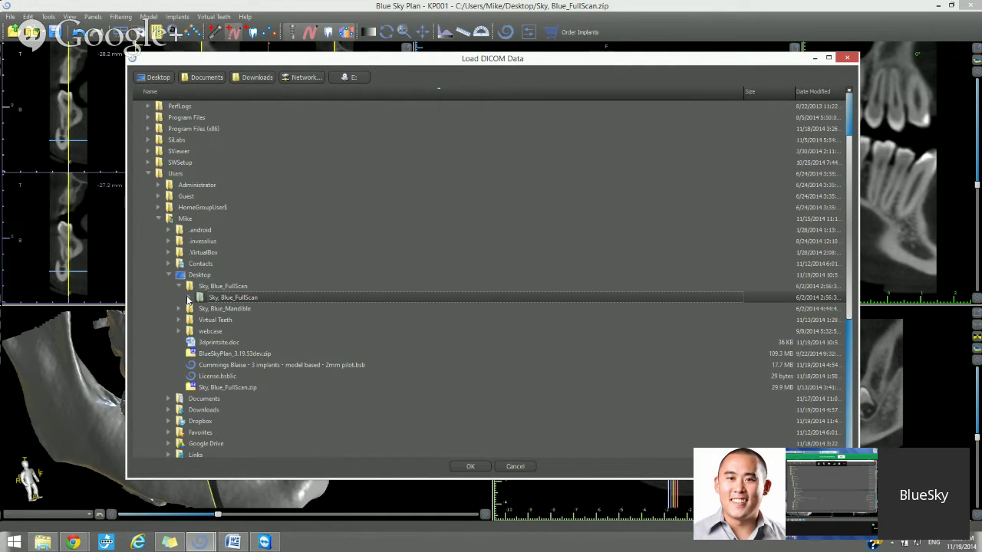
left_click(190, 298)
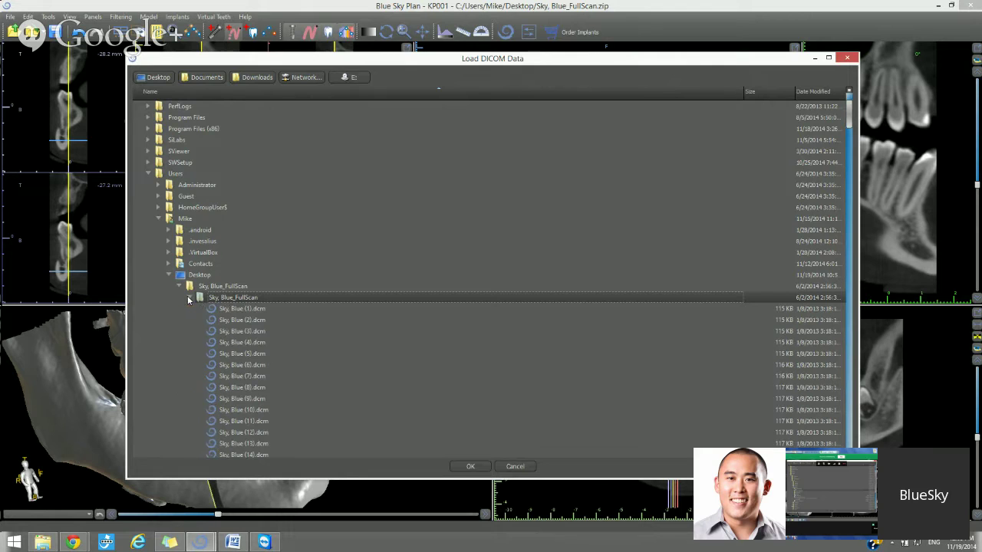
scroll(198, 300, "down", 6)
scroll(198, 300, "up", 2)
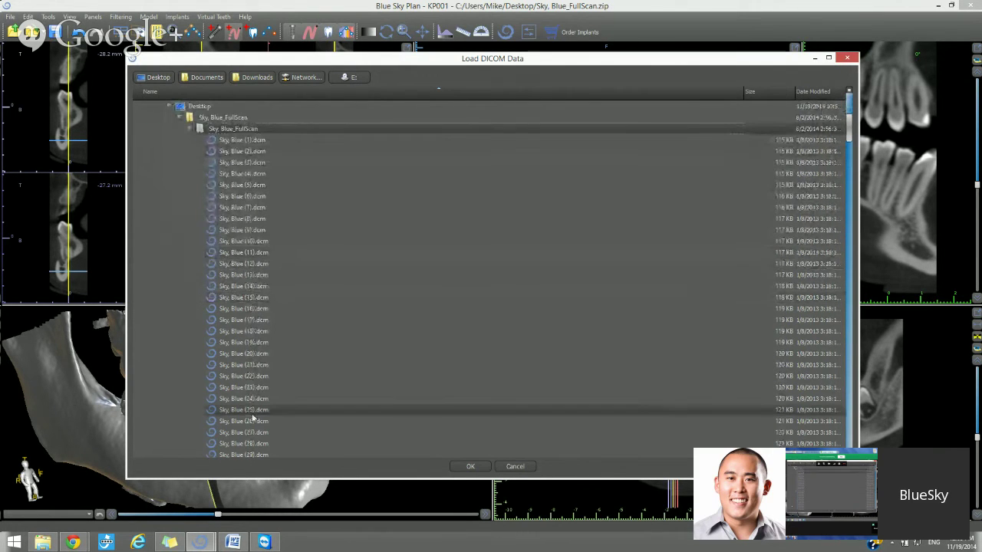
scroll(254, 419, "down", 2)
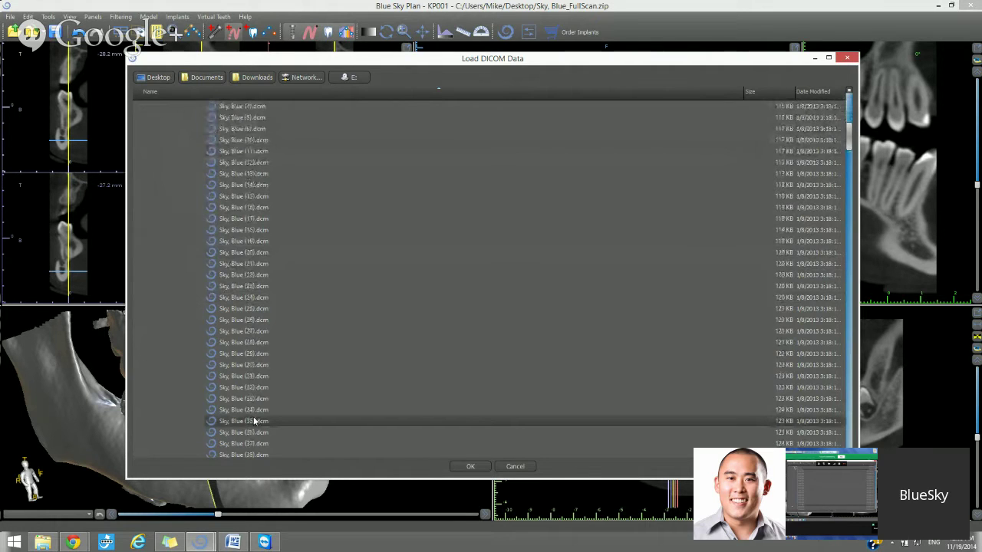
scroll(254, 421, "up", 5)
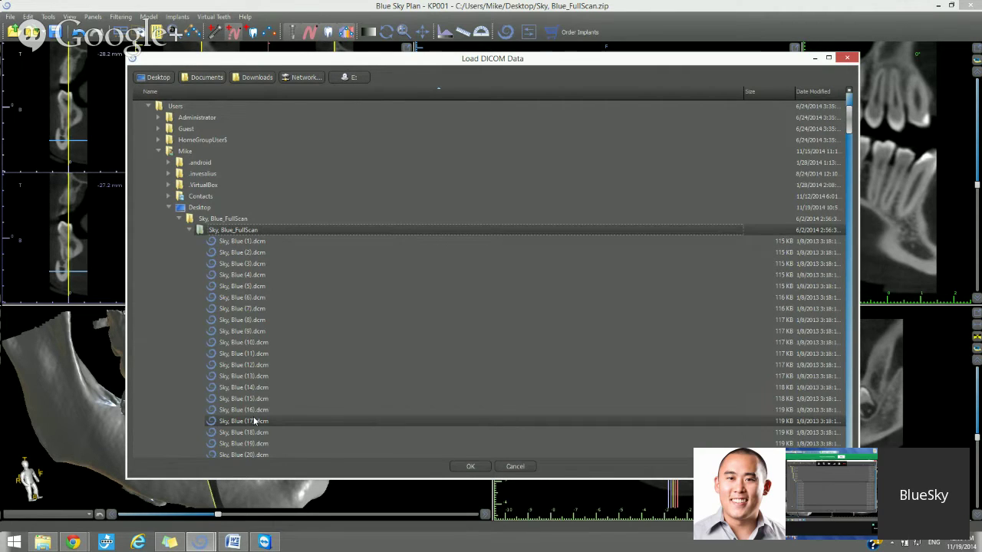
left_click(189, 231)
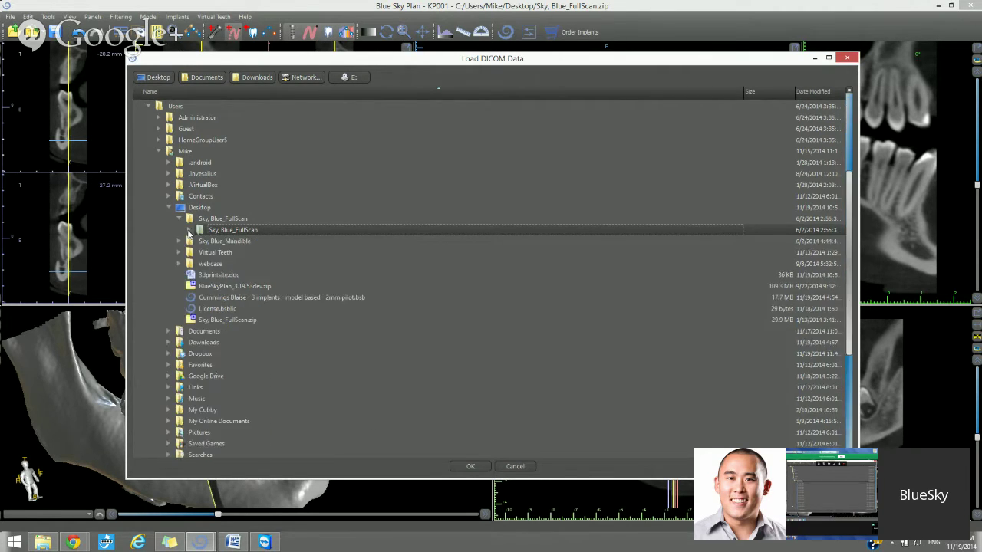
left_click(190, 231)
left_click(190, 231)
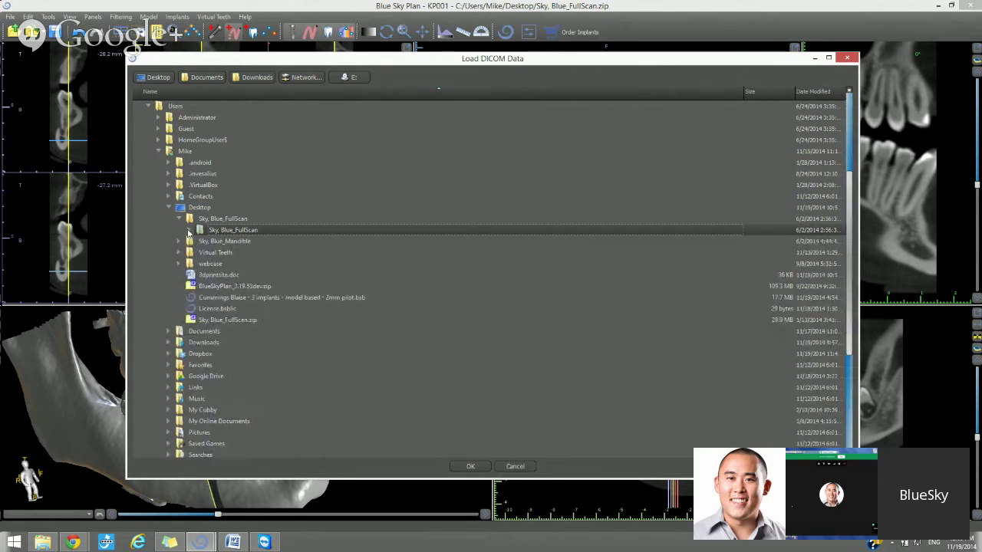
left_click(189, 231)
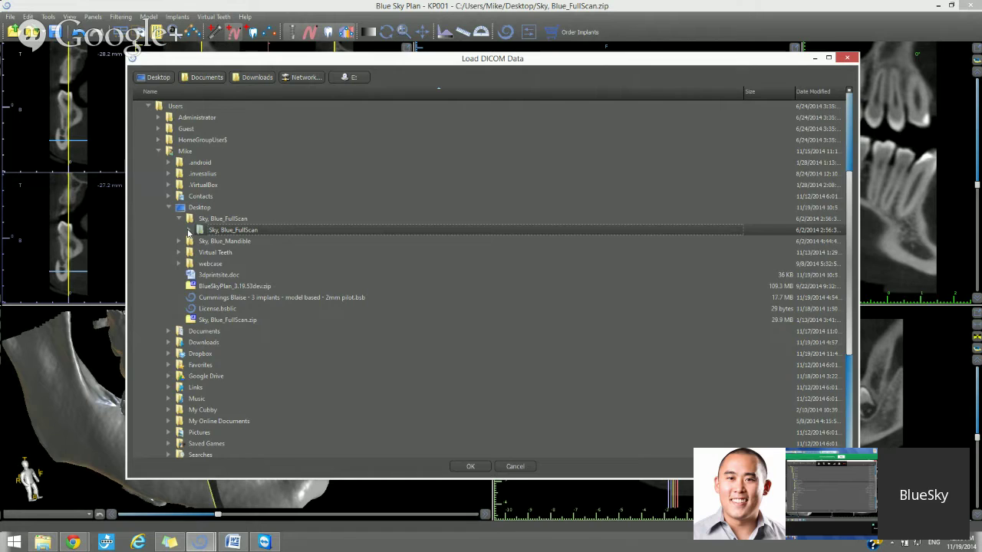
left_click(189, 231)
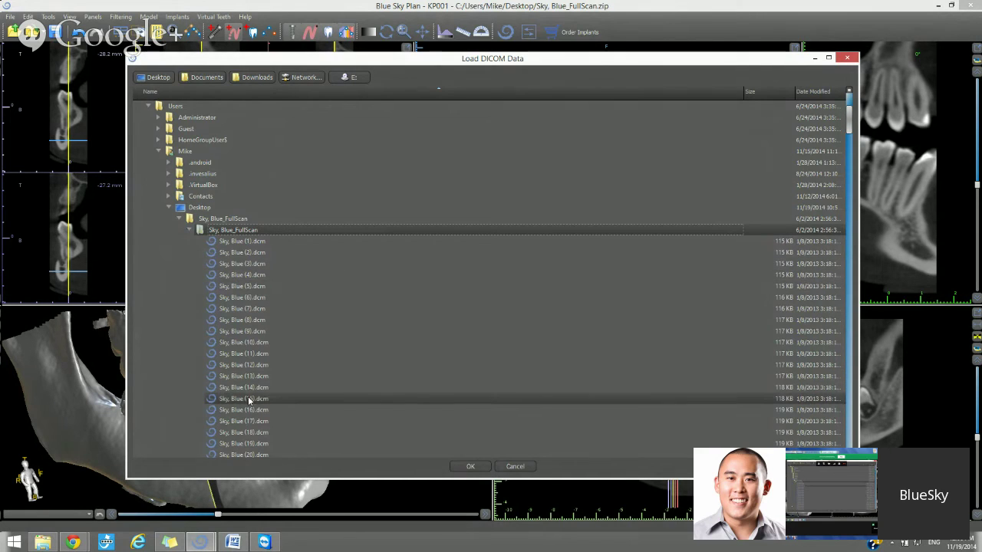
scroll(247, 399, "down", 1)
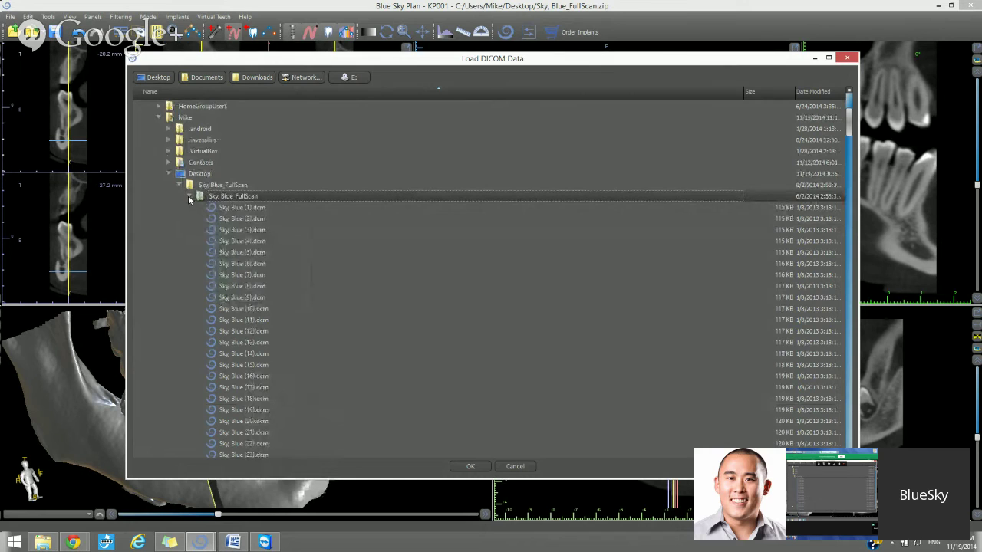
left_click(190, 198)
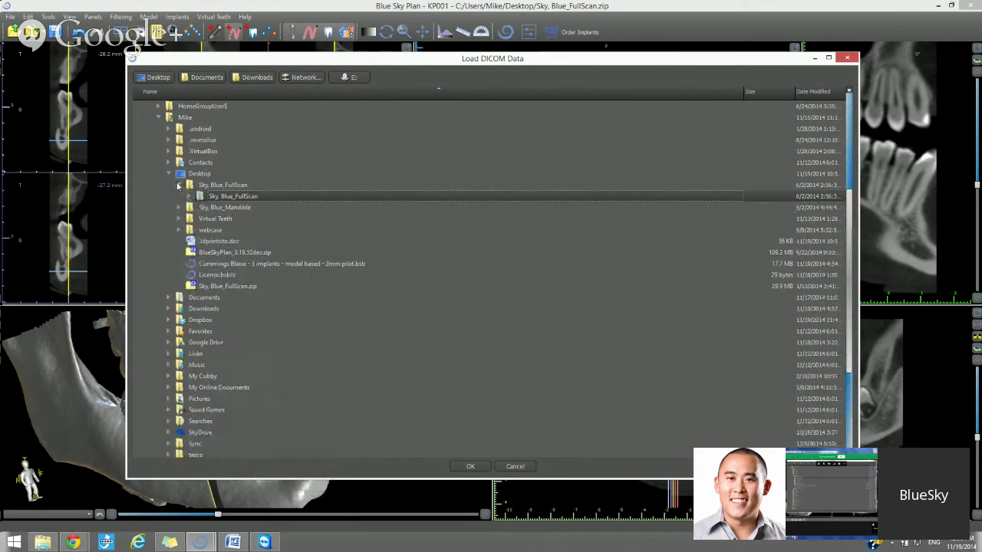
Step: Load the zipped dataset Sky, Blue_FullScan.zip from the Desktop and open the CT series it contains
left_click(228, 287)
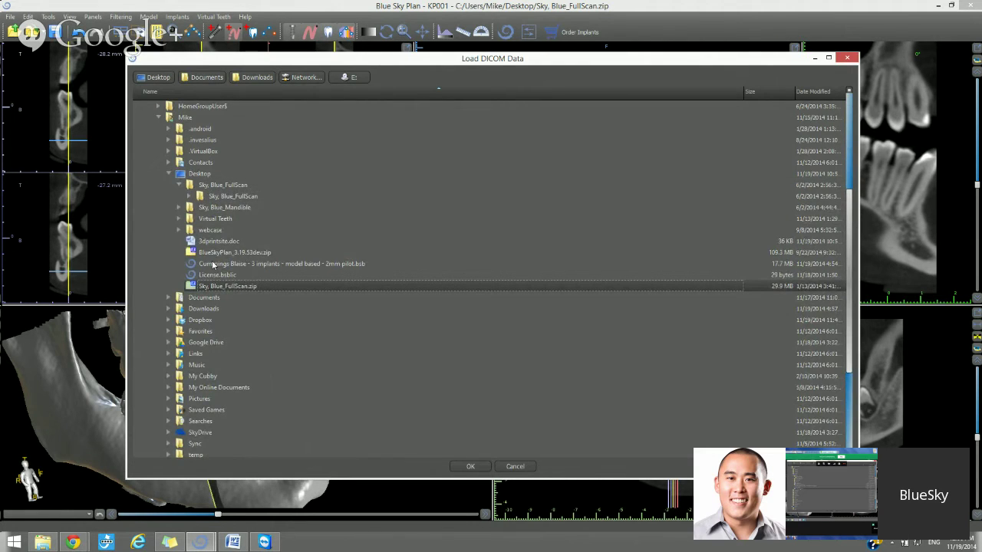
left_click(467, 466)
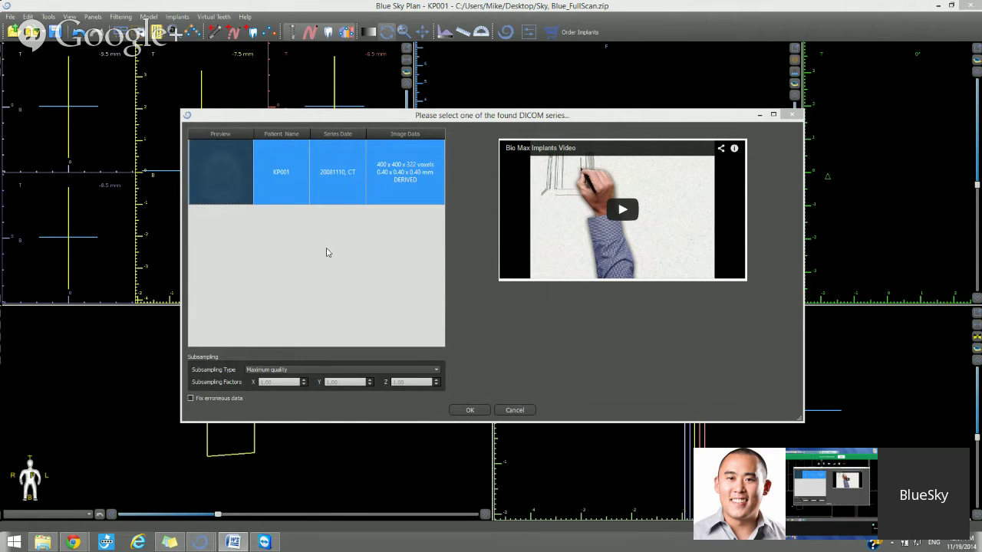
double_click(285, 194)
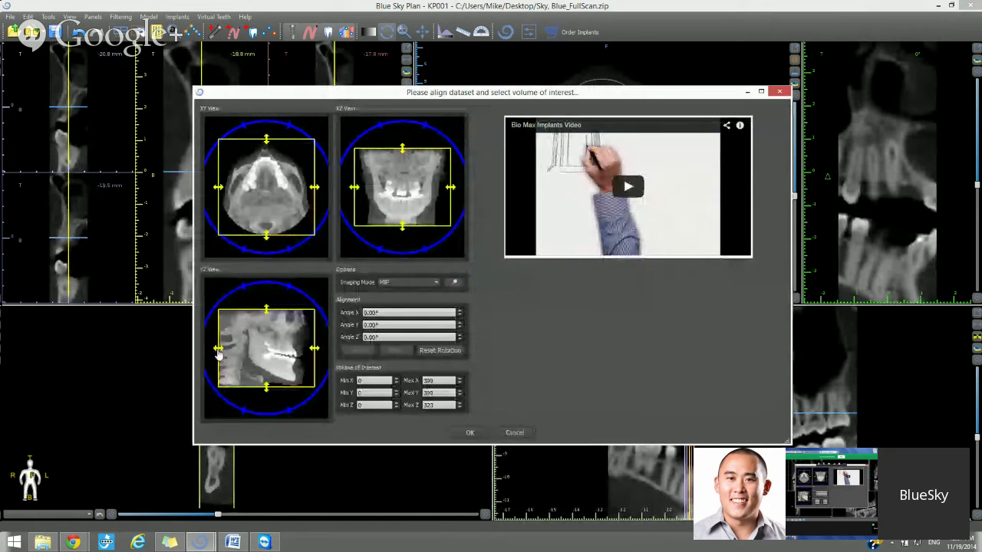
Step: Try to crop the volume of interest behind the jaw and above the upper teeth, to Max Y 286 and Max Z 223
left_click_drag(217, 351, 244, 356)
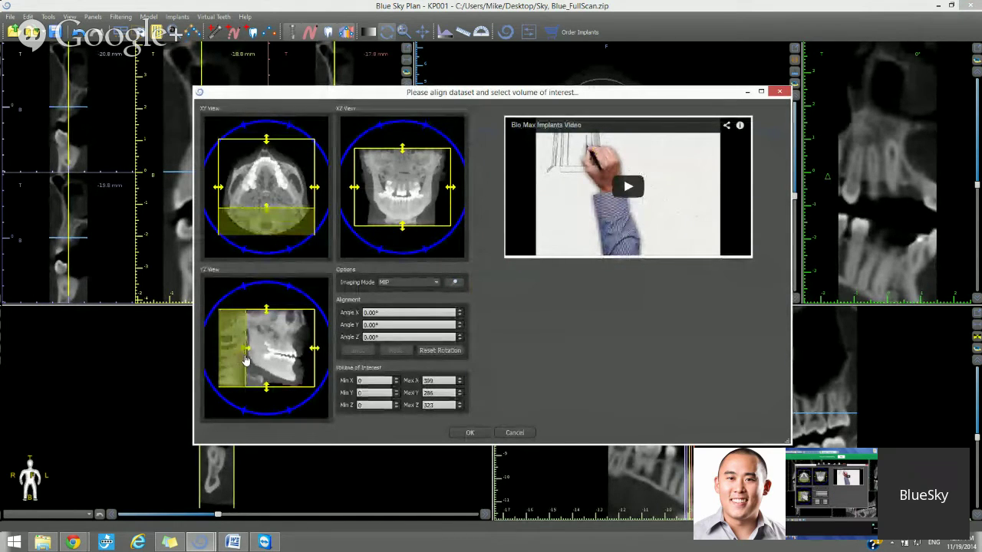
left_click_drag(267, 312, 267, 334)
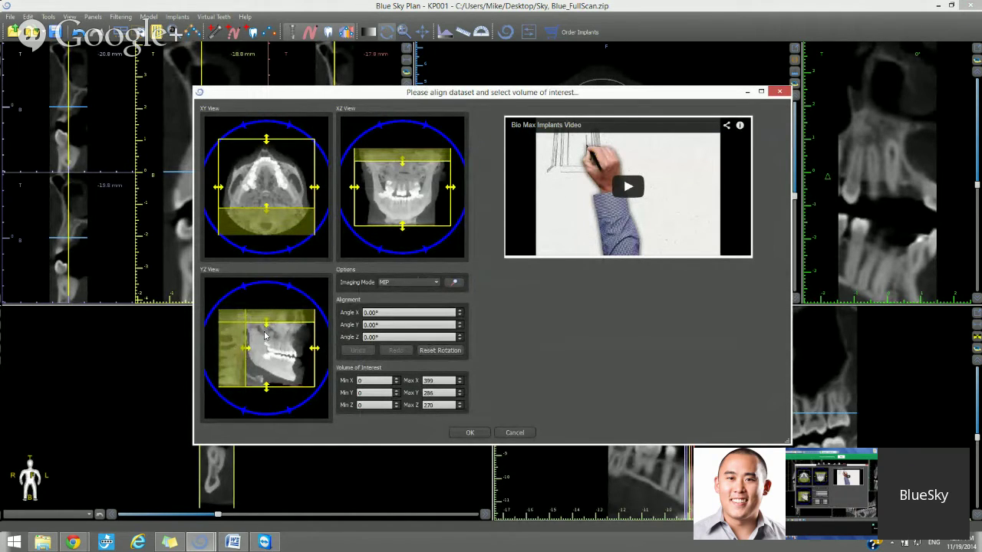
left_click_drag(265, 328, 267, 339)
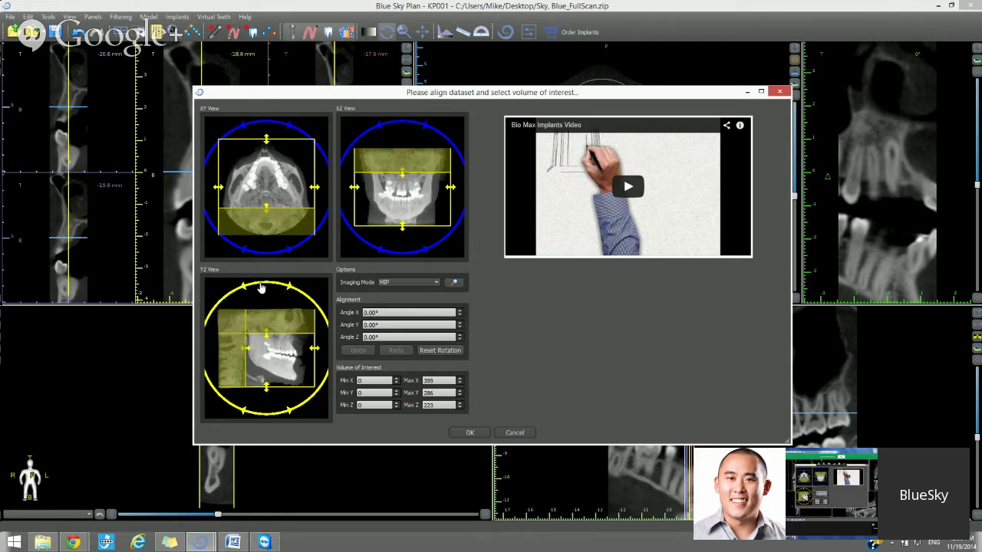
left_click(261, 288)
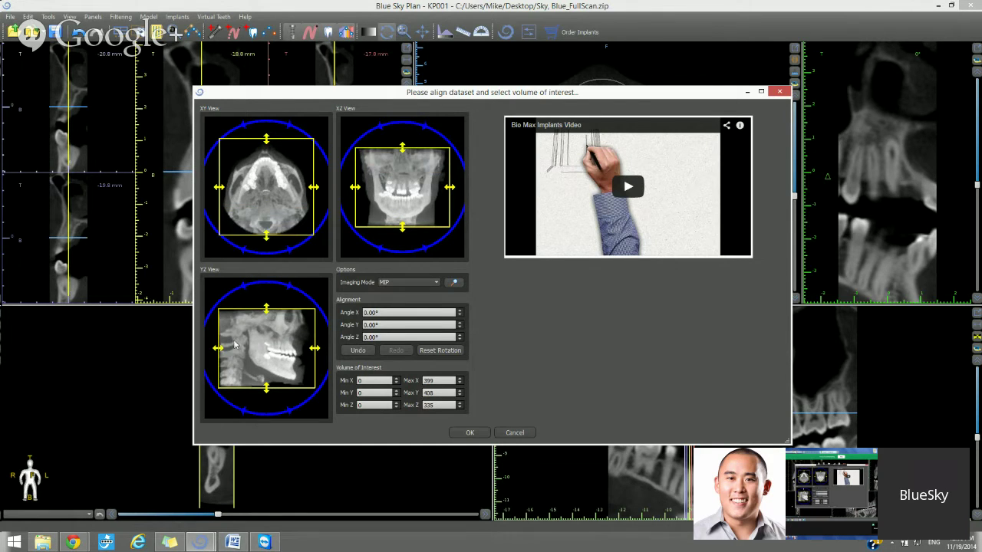
Step: Crop the volume of interest behind the jaw to Max Y 300 and above the upper teeth to Max Z 227, and accept it
left_click_drag(219, 349, 244, 350)
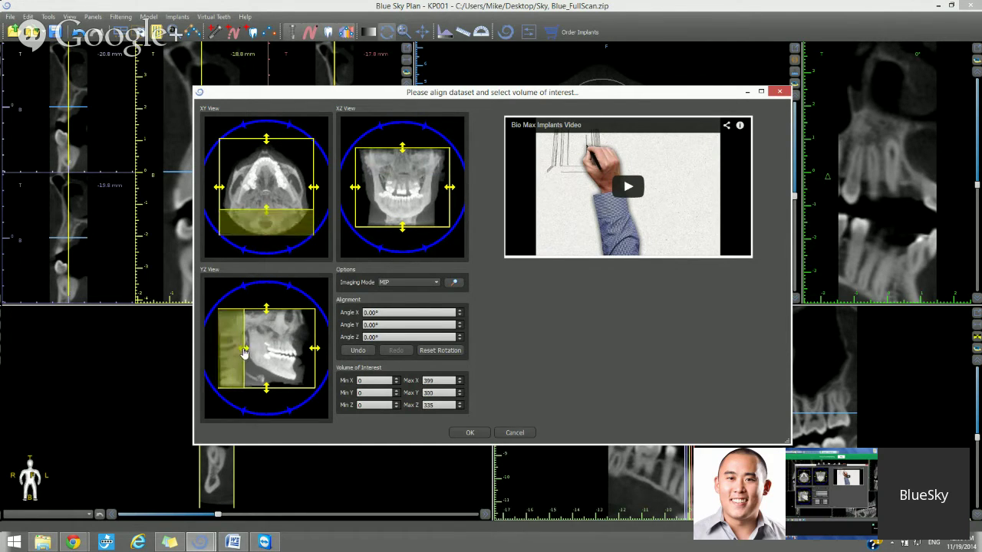
left_click_drag(266, 310, 264, 339)
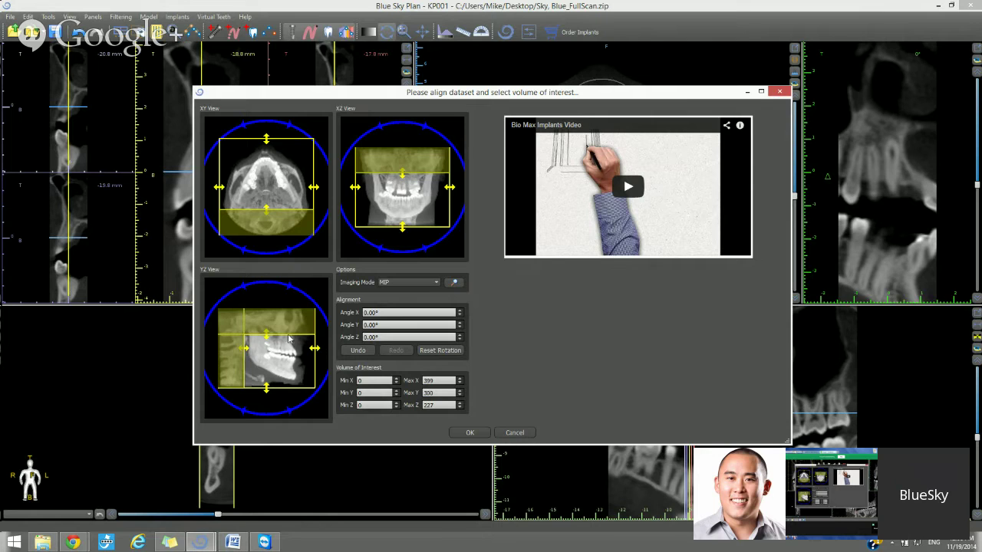
left_click(468, 433)
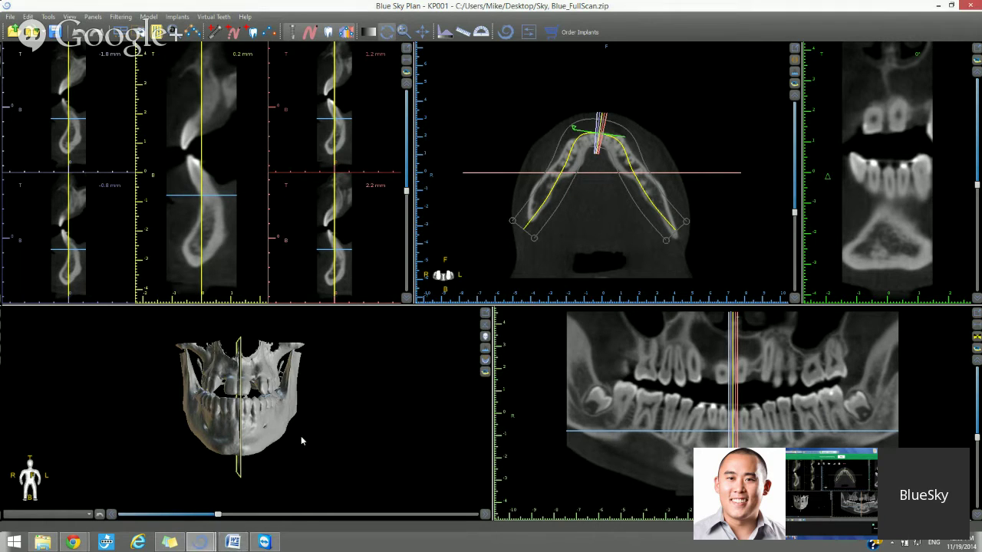
Step: Make the axial view slightly narrower and hide the coronal slice line in it
left_click_drag(322, 439, 306, 444)
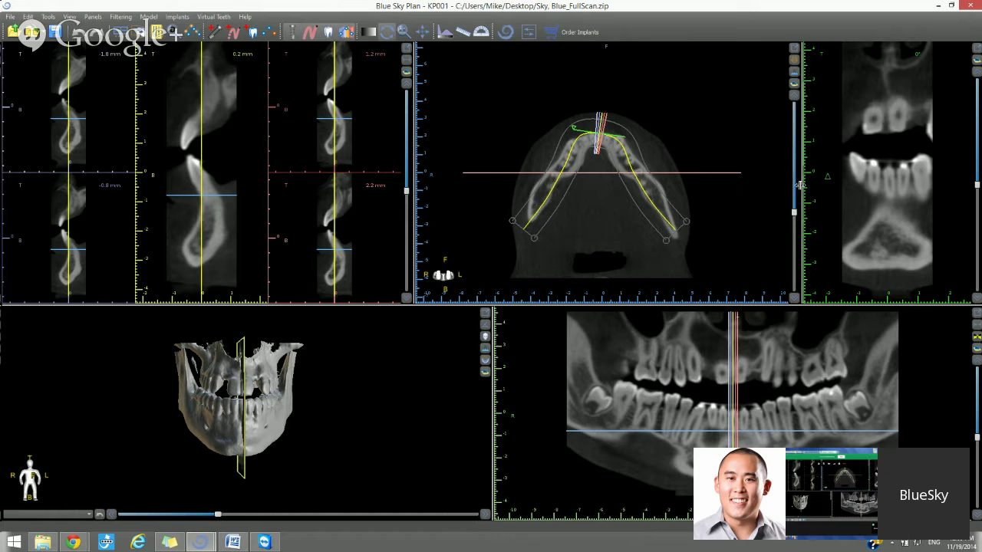
left_click_drag(801, 184, 780, 185)
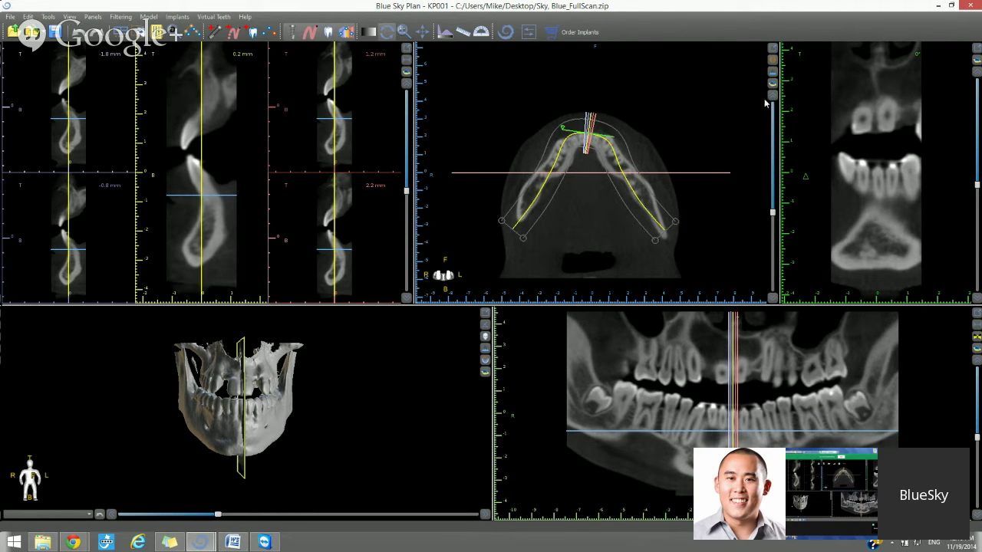
left_click(774, 74)
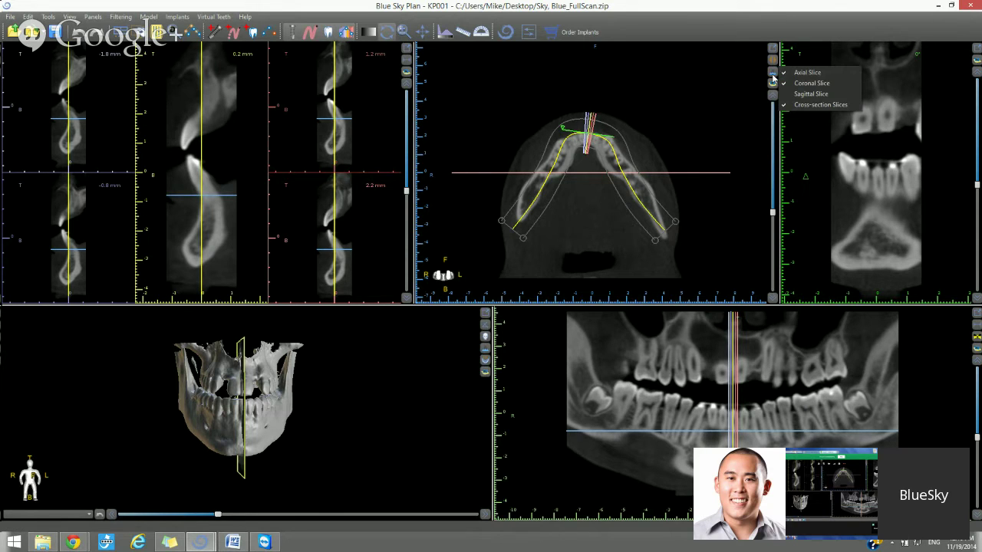
left_click(791, 83)
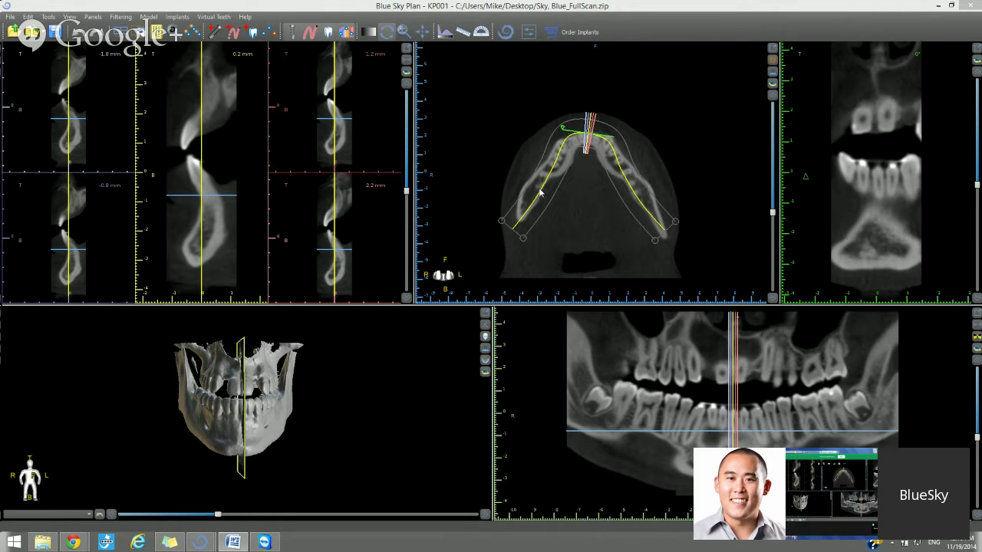
Step: Make the panoramic curve editable in the axial view and slightly shift its middle control point on the patient's right side
left_click(193, 32)
left_click(208, 81)
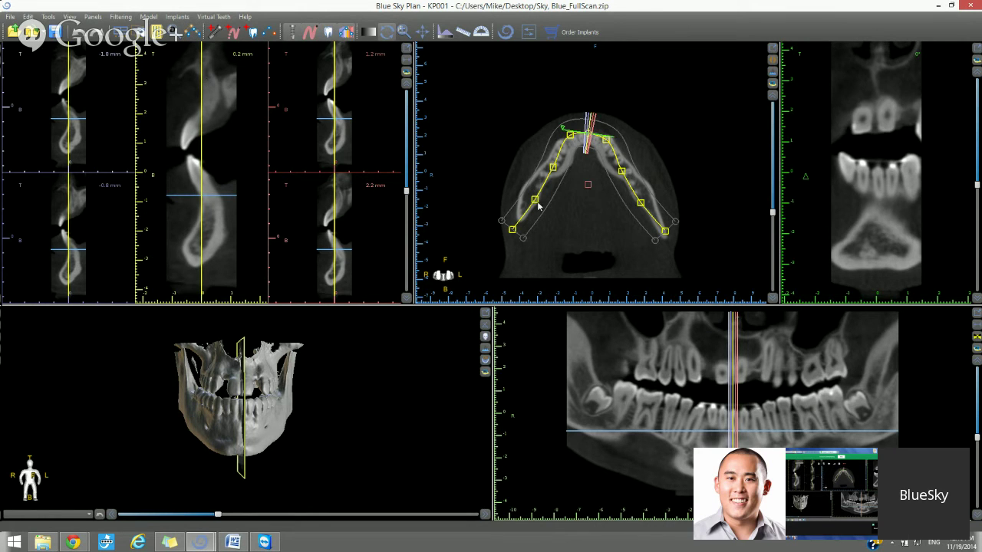
left_click_drag(551, 173, 554, 173)
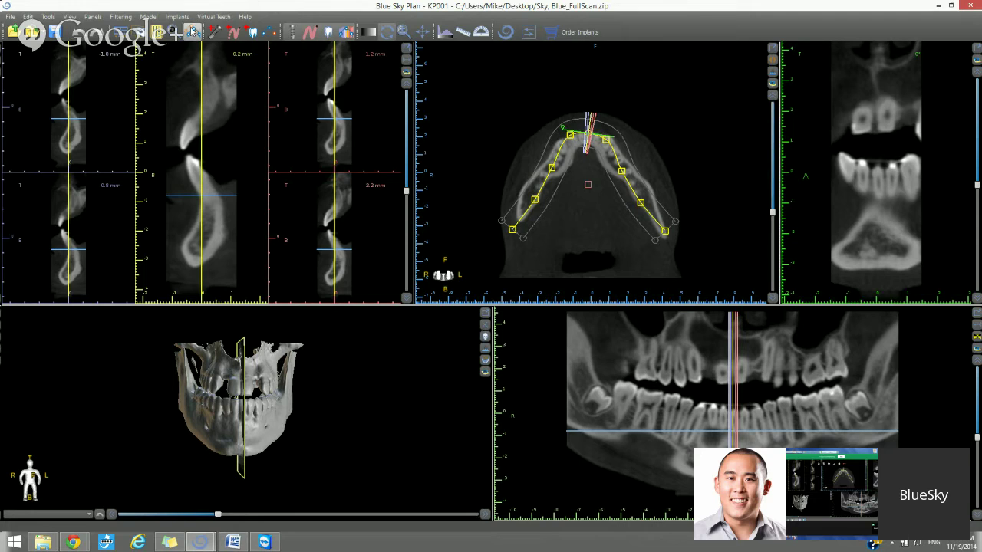
Step: Select the maxilla curve, move the slices to the upper teeth, and shift the curve's end point on the patient's right side slightly backward
left_click(193, 33)
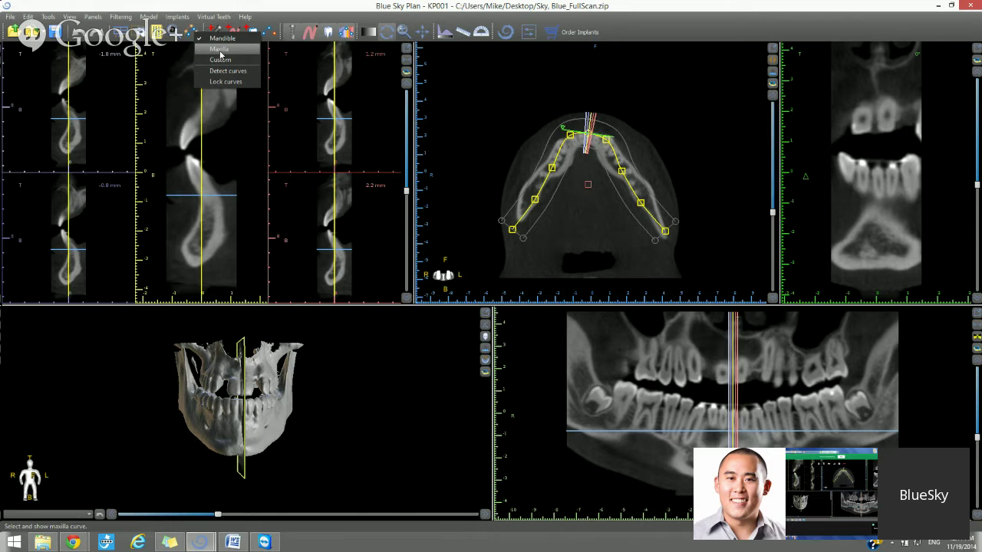
left_click(220, 51)
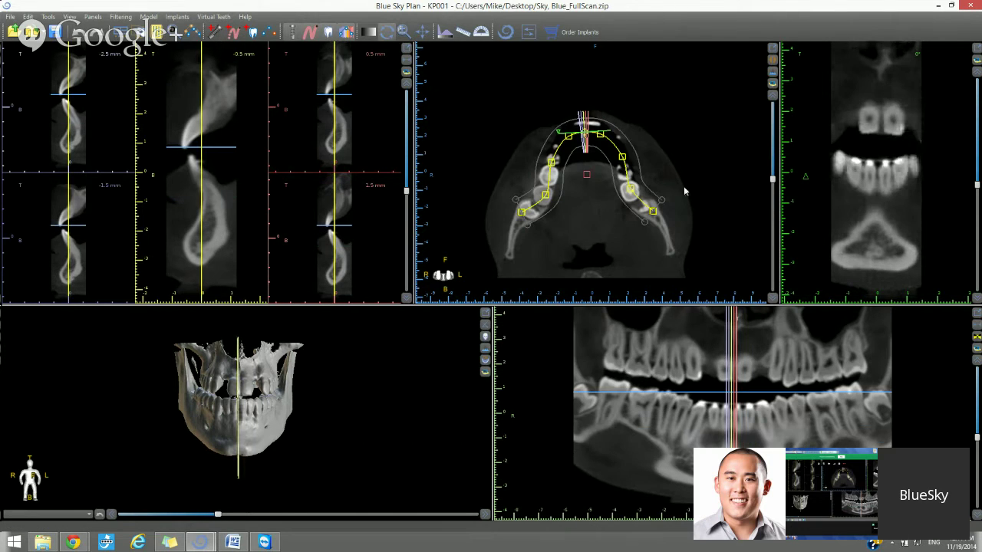
left_click(782, 363)
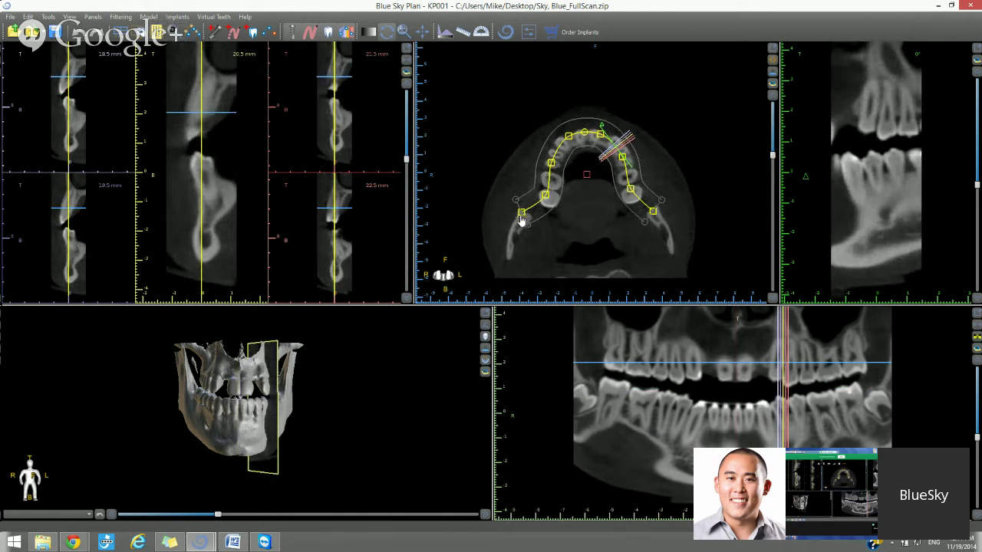
left_click_drag(521, 220, 523, 225)
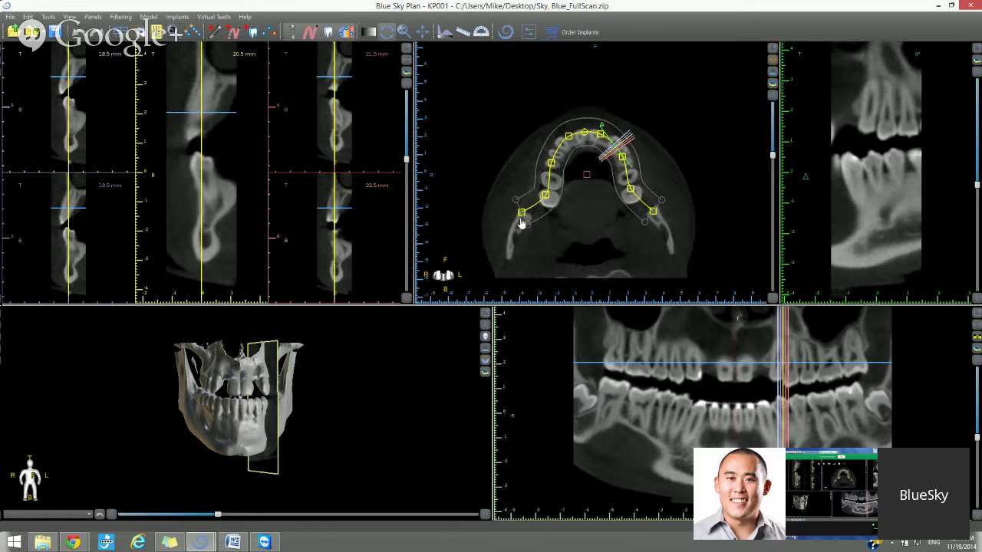
Step: Select the mandible curve, move the slices to the biting level, and shift the curve's end point on the patient's right side slightly backward
left_click(190, 33)
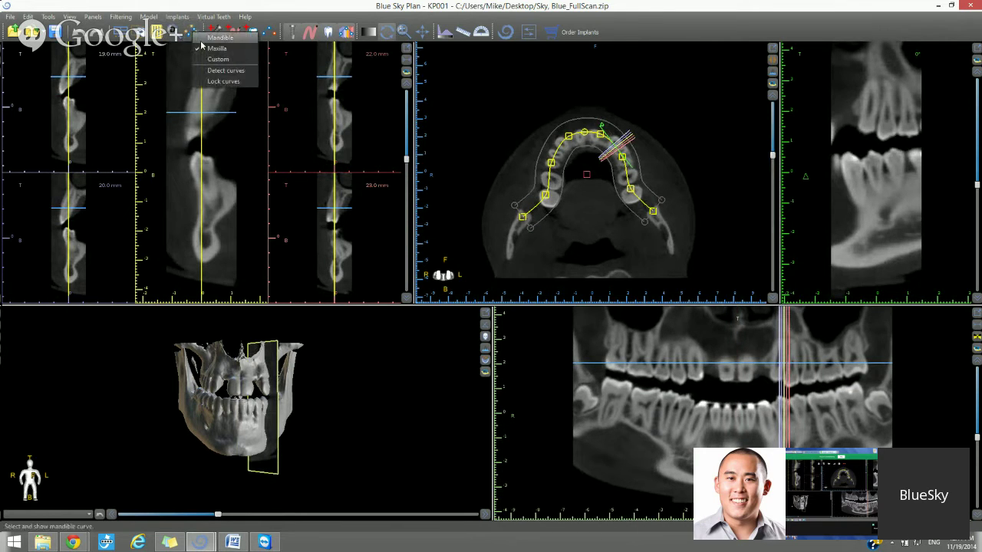
left_click(203, 40)
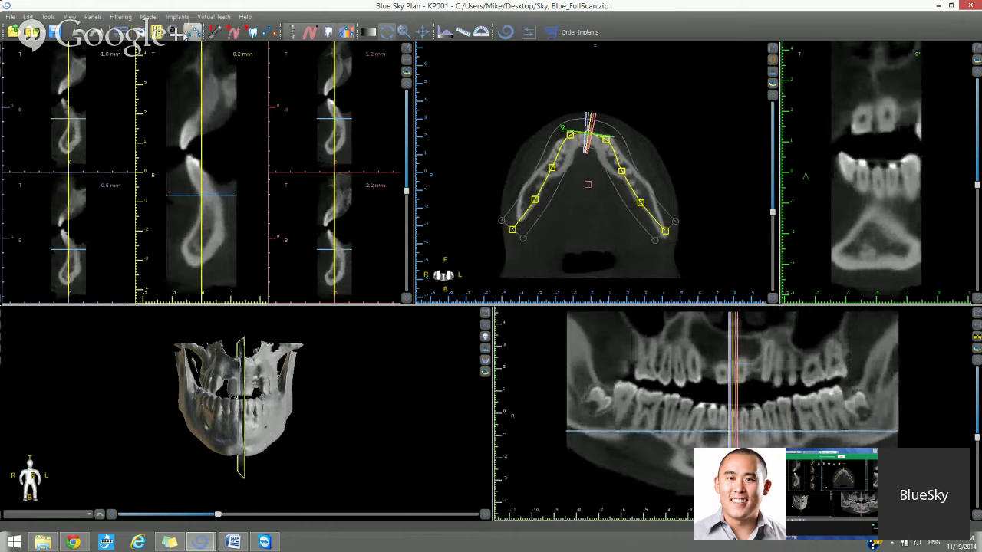
left_click(186, 33)
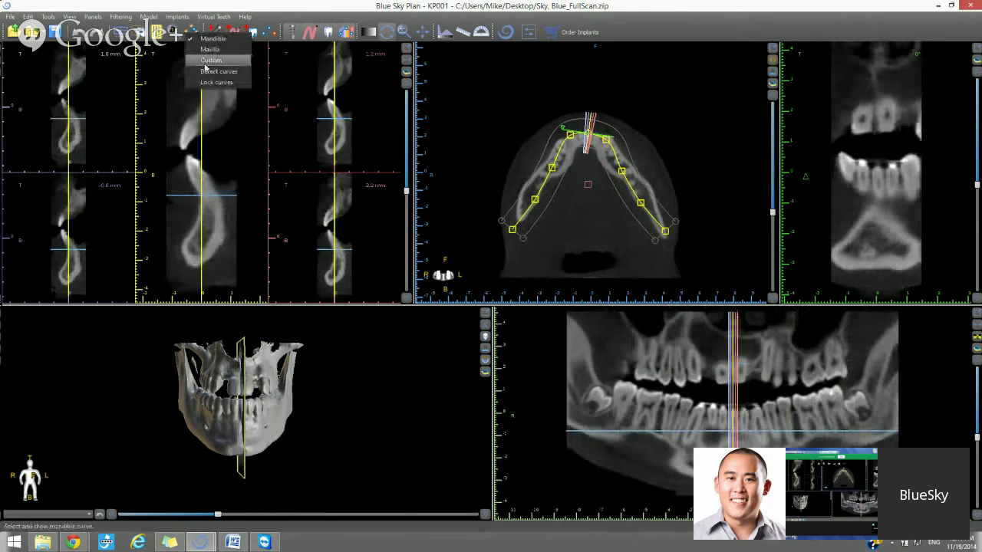
left_click(702, 396)
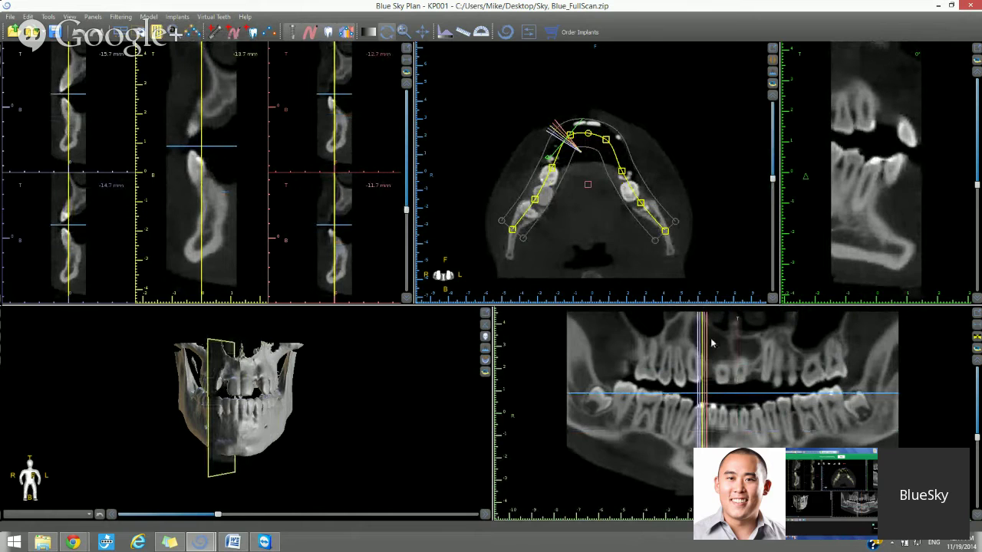
mouse_move(773, 179)
left_mouse_down()
mouse_move(773, 191)
mouse_move(773, 184)
left_mouse_up()
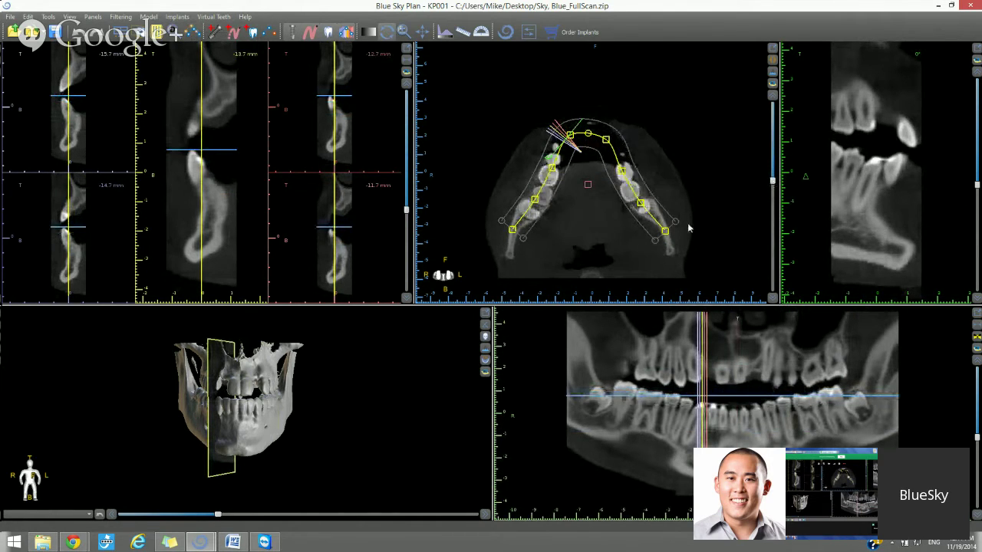
left_click_drag(512, 231, 513, 237)
Step: Lock the panoramic curves, then turn the 3D jaw model slightly and enlarge it
left_click(191, 34)
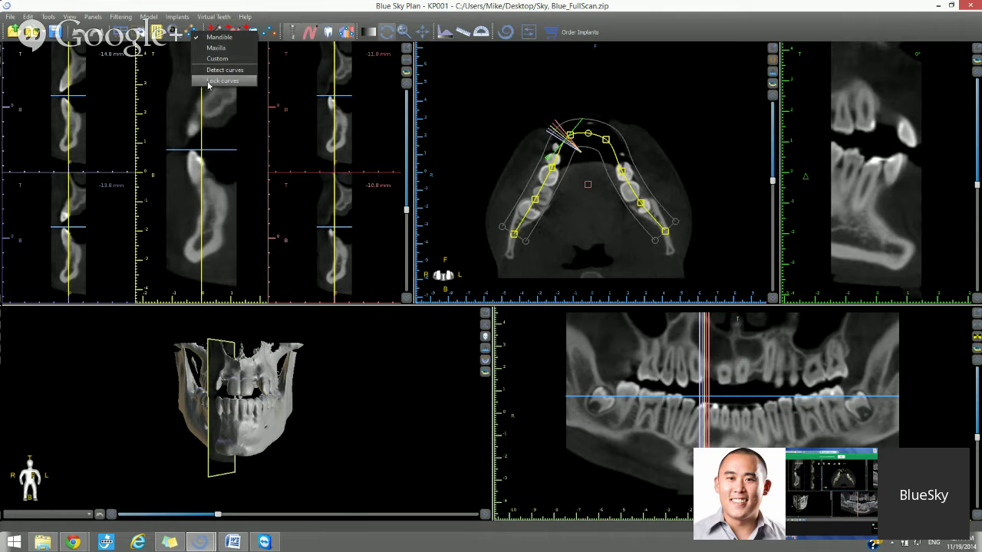
left_click(208, 81)
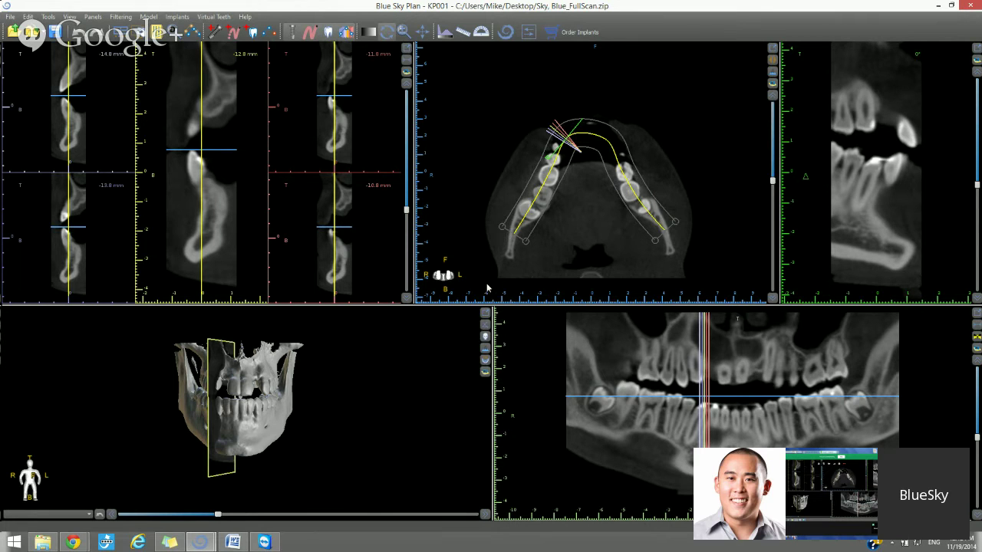
left_click_drag(243, 441, 265, 440)
scroll(288, 417, "up", 4)
scroll(286, 416, "down", 1)
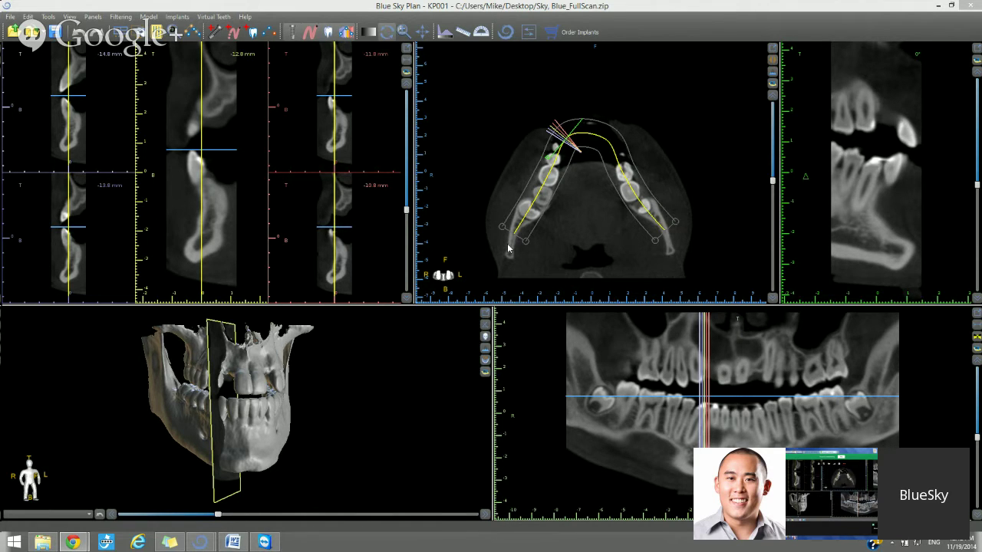
Step: Unlock the curves and shift the mandible curve's molar control point on the patient's right side slightly inward
left_click(206, 31)
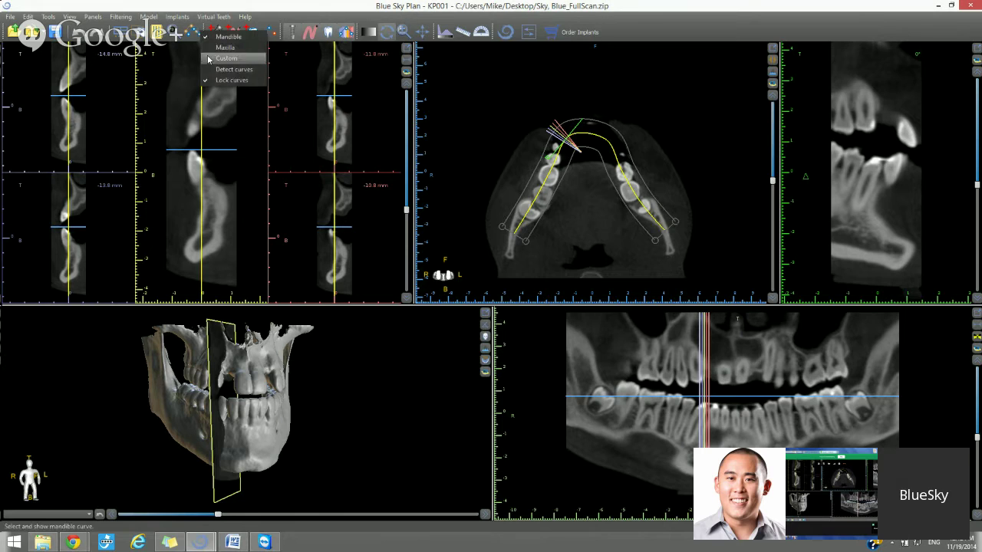
left_click(214, 80)
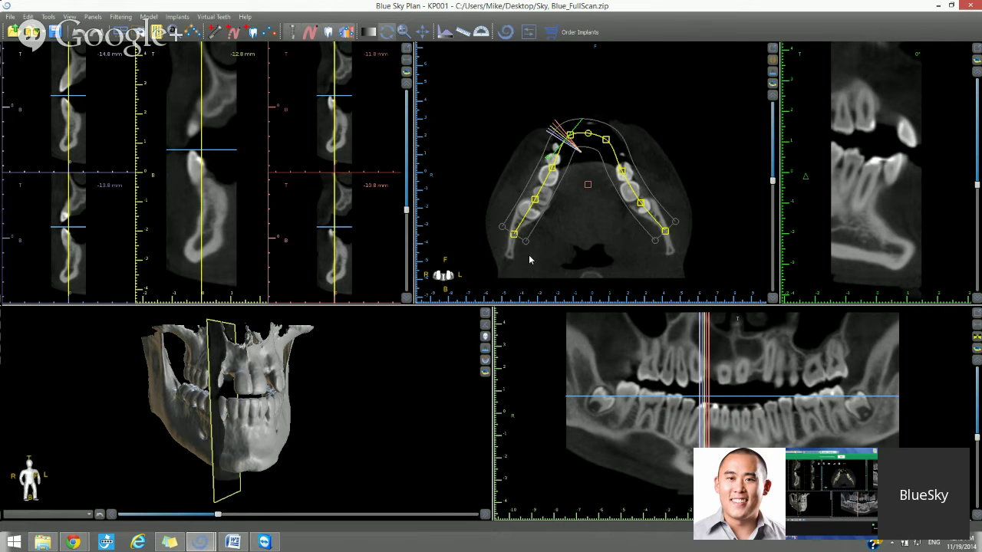
mouse_move(534, 208)
left_mouse_down()
mouse_move(558, 218)
mouse_move(536, 205)
left_mouse_up()
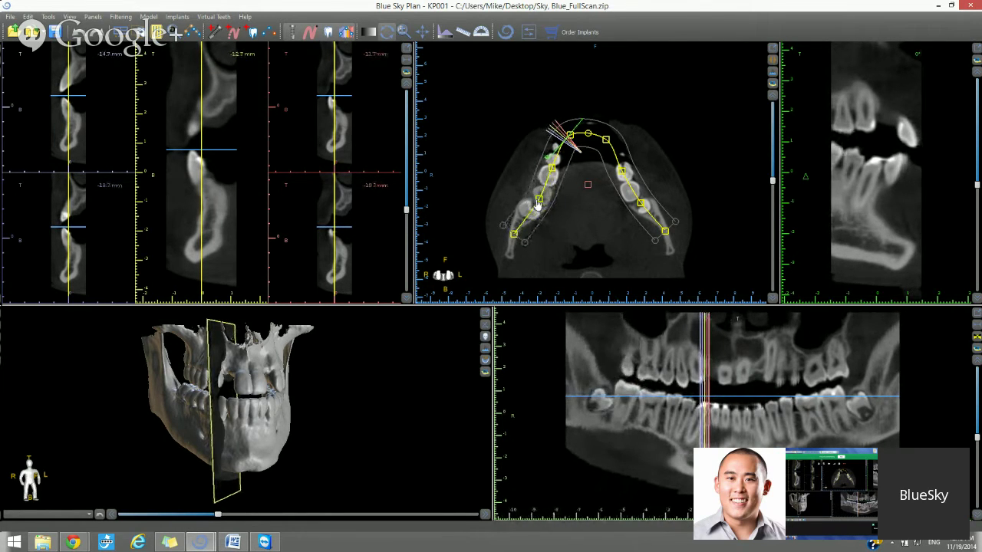
Step: Step the cross-sectional slices along the mandible curve toward the midline of the front teeth
left_click(404, 86)
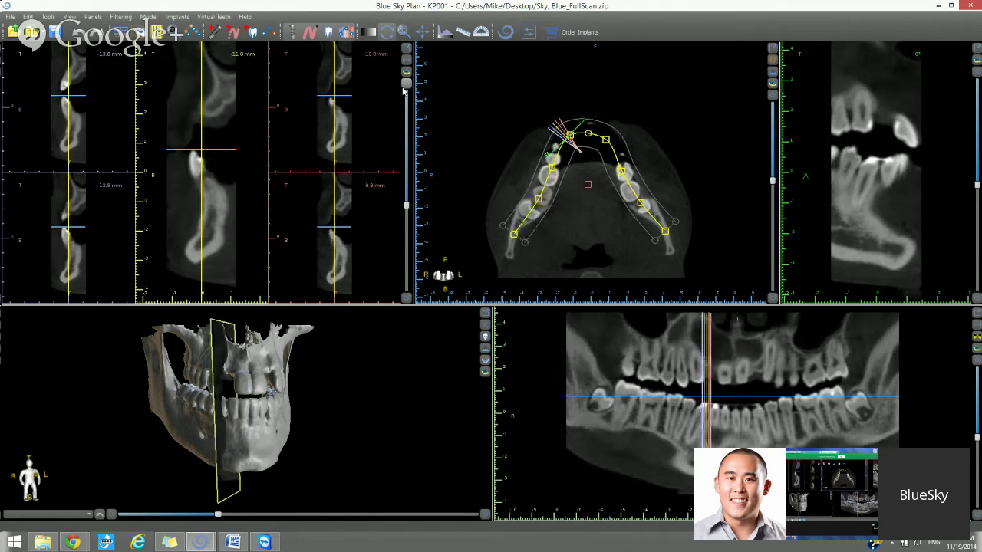
left_click(405, 87)
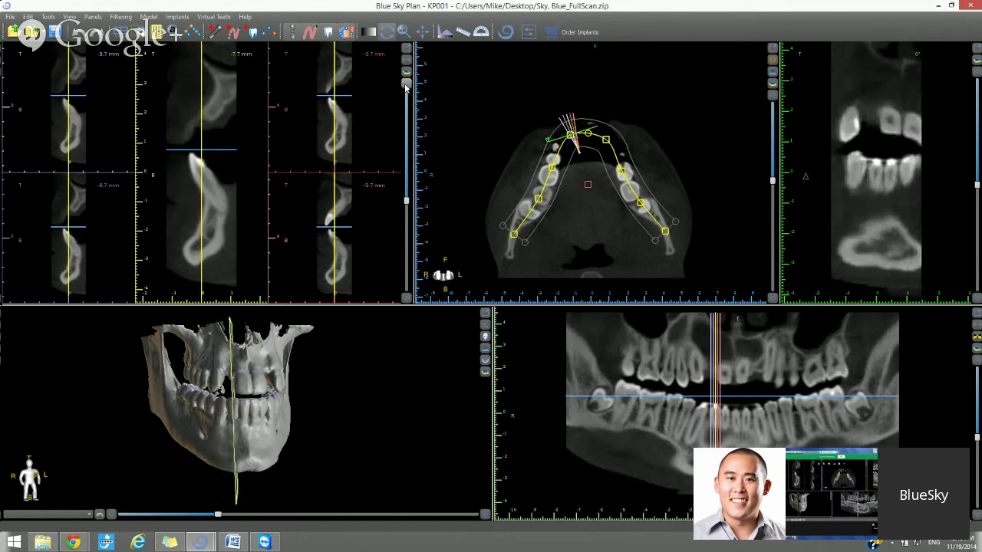
left_click(405, 87)
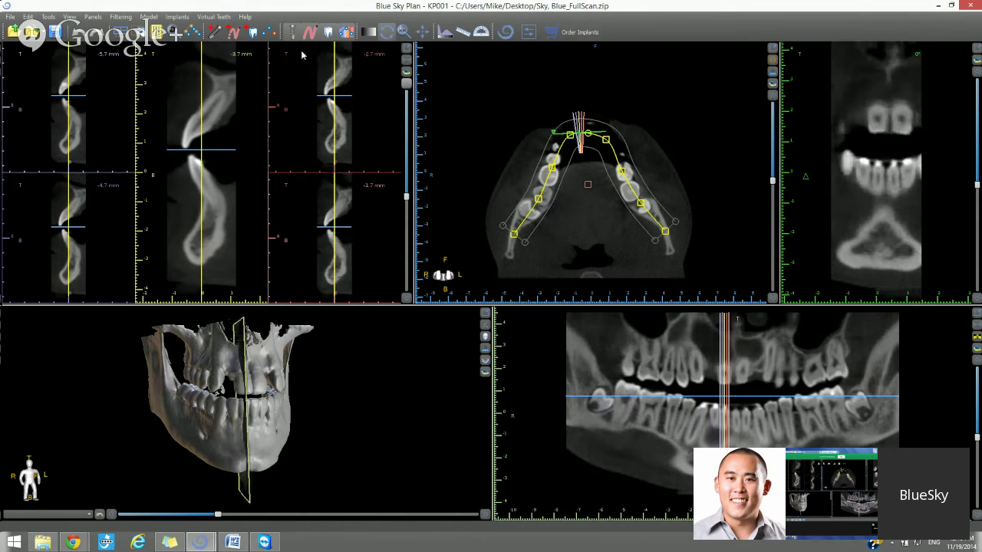
left_click(405, 87)
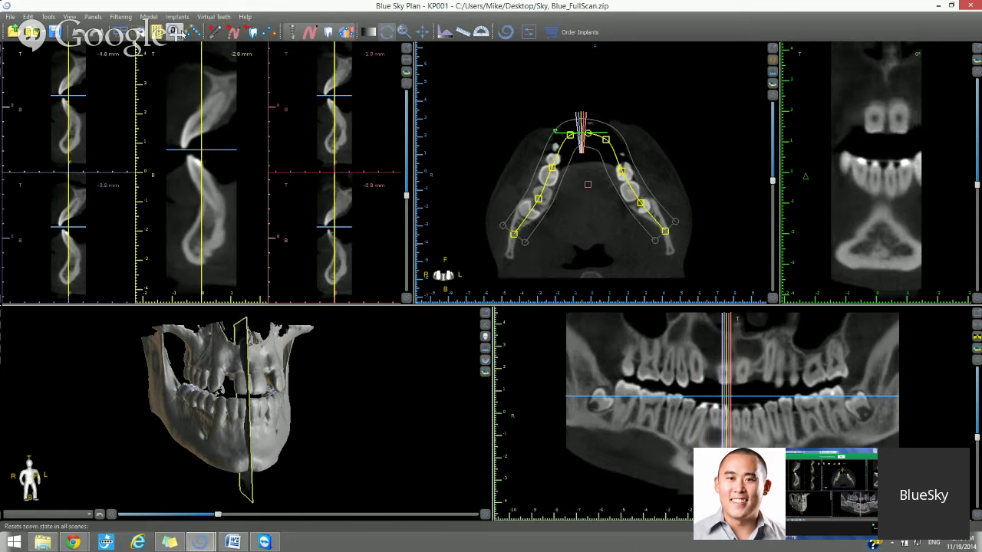
Step: Reselect the mandible curve, move the slices to the patient's lower right molars, and shift the molar control point there outward
left_click(194, 36)
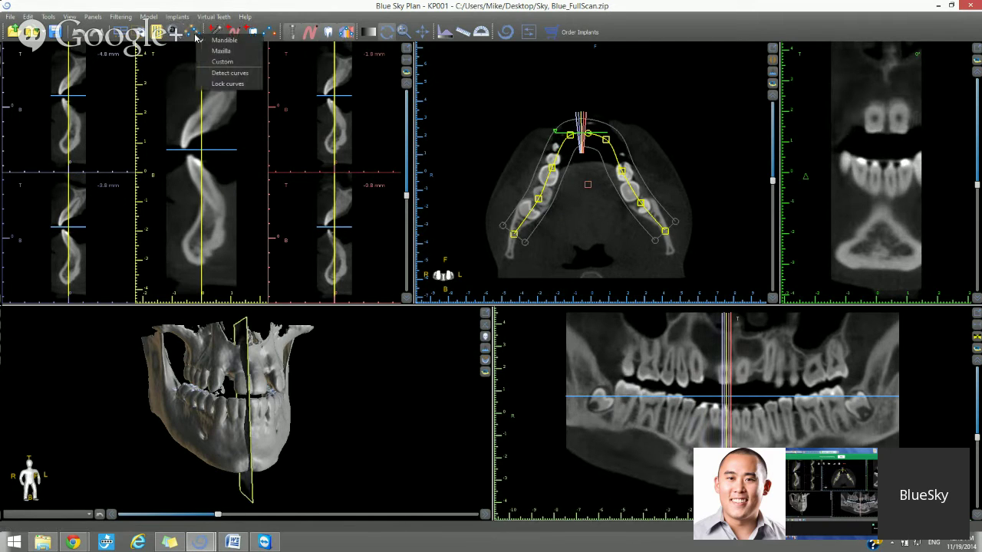
left_click(217, 47)
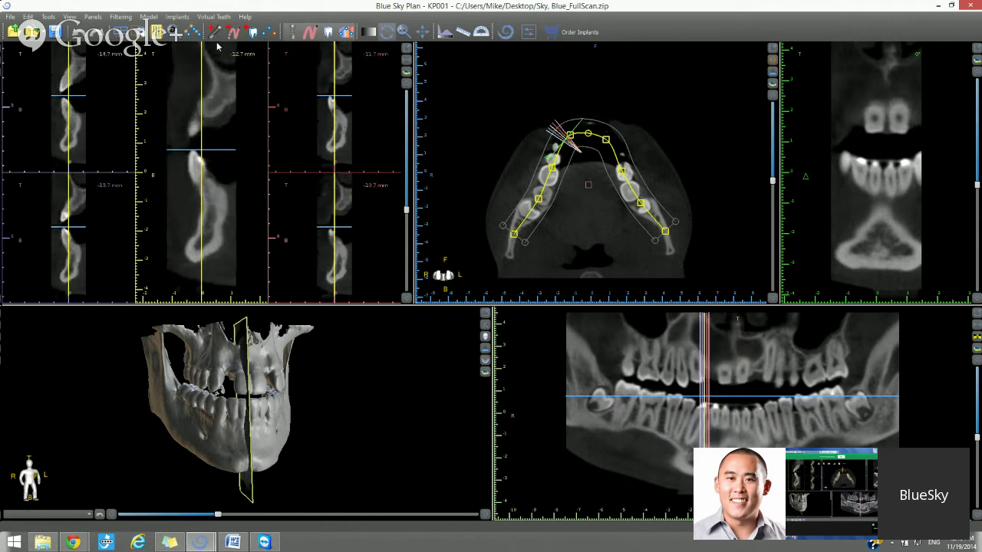
left_click(654, 418)
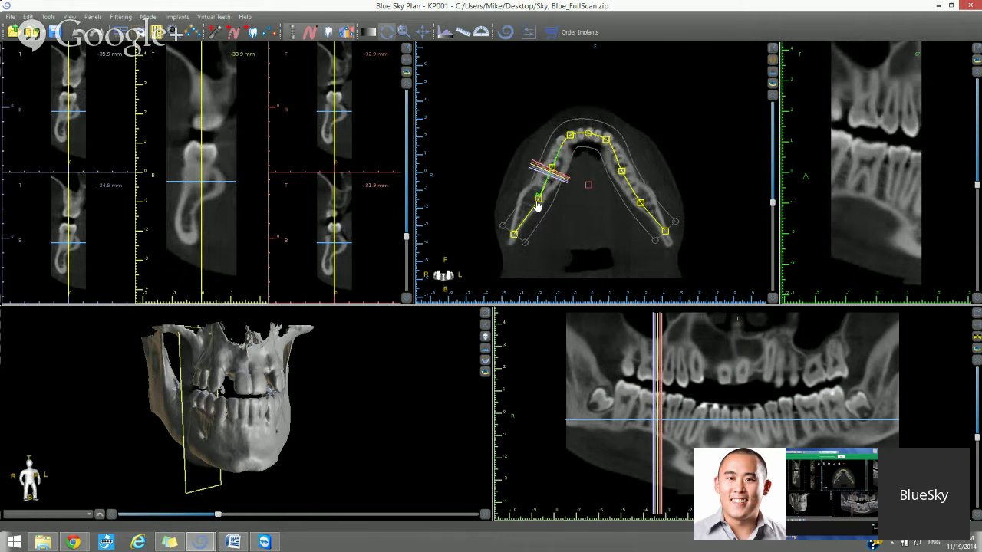
left_click_drag(537, 206, 527, 204)
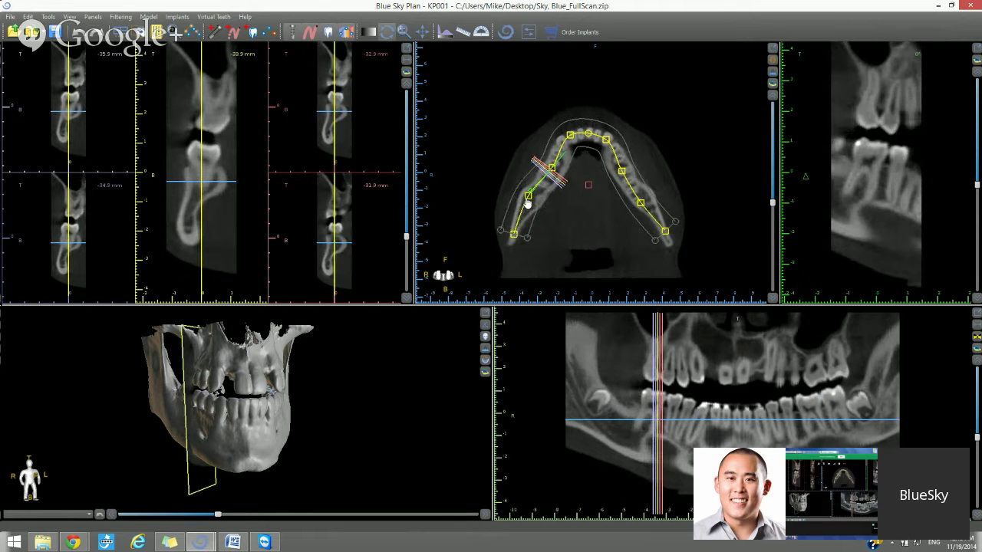
Step: Widen the band around the mandible curve in the axial view, and moderately enlarge and recentre the panoramic view
left_click(977, 518)
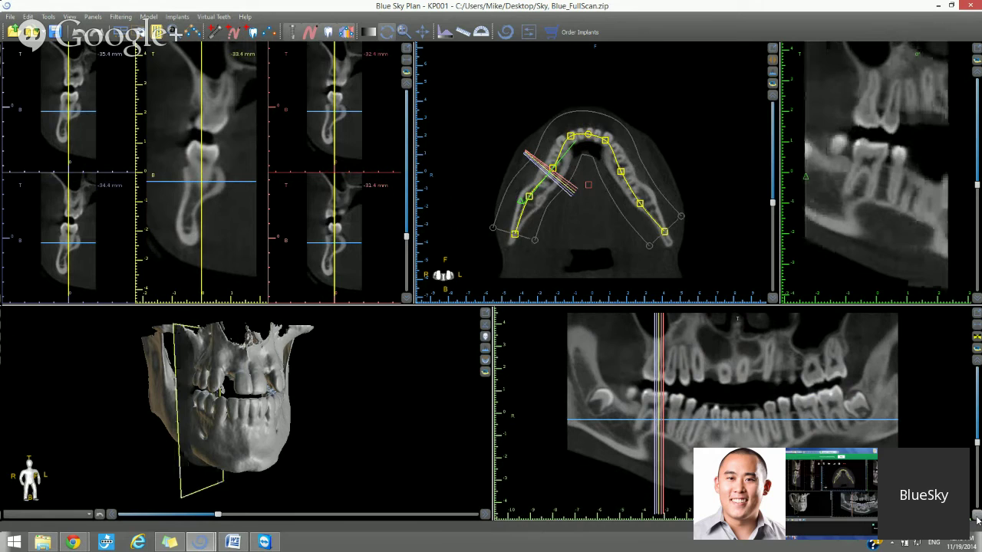
left_click(976, 364)
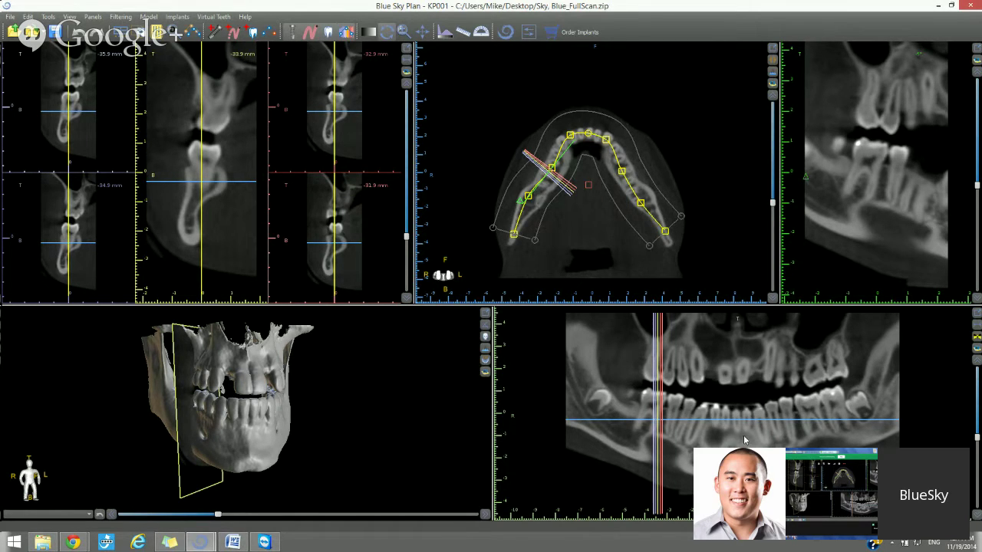
scroll(742, 430, "up", 5)
scroll(743, 406, "up", 5)
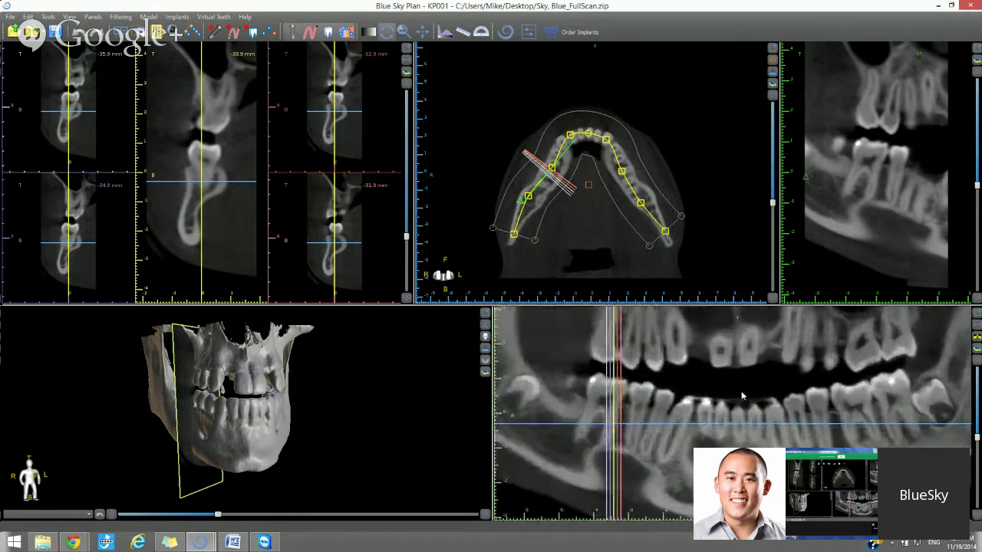
scroll(742, 390, "down", 5)
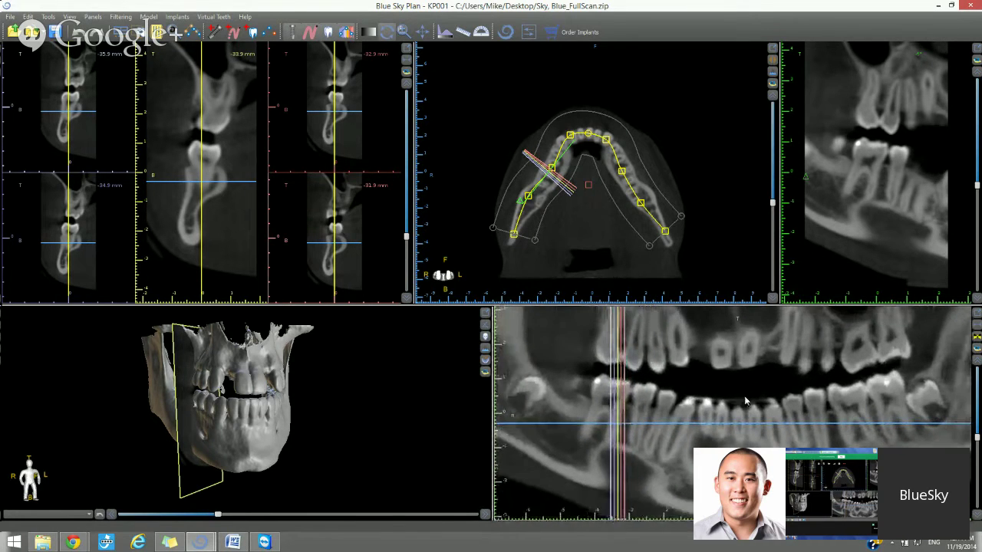
right_click_drag(752, 426, 751, 427)
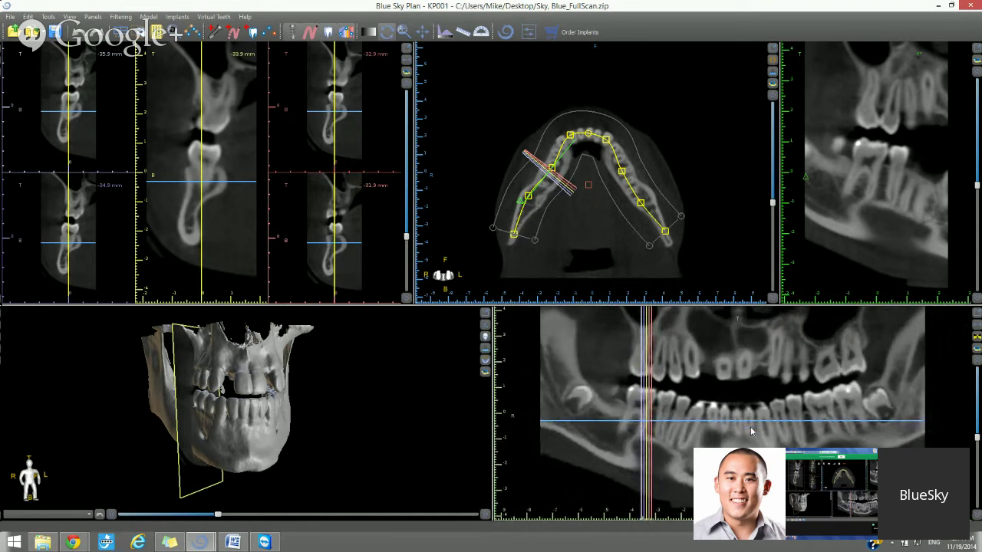
mouse_move(752, 431)
middle_mouse_down()
mouse_move(735, 440)
mouse_move(764, 440)
mouse_move(747, 448)
middle_mouse_up()
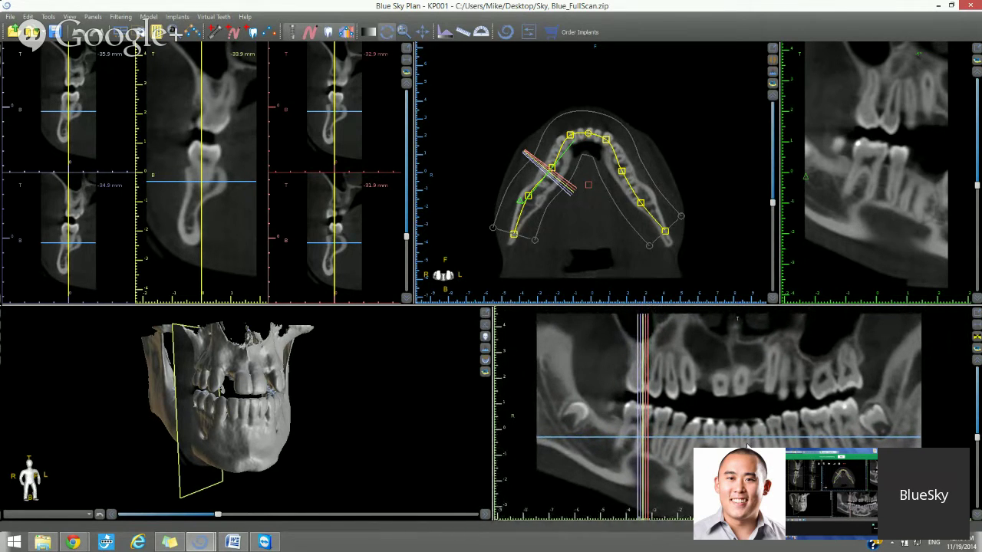
Step: Examine the slices at the patient's right premolars, upper front teeth, upper right back teeth and lower right canine area from the panoramic view
left_click(674, 426)
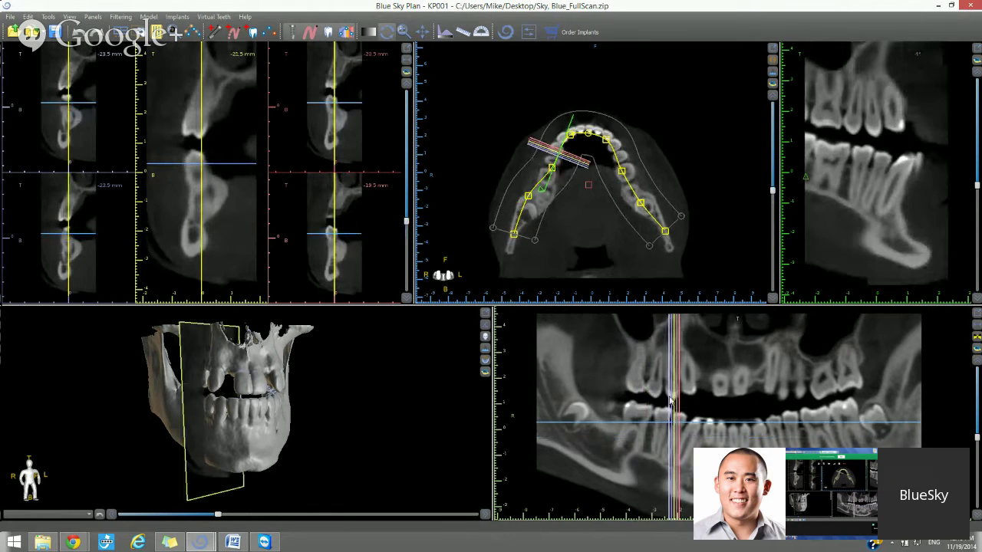
left_click(719, 380)
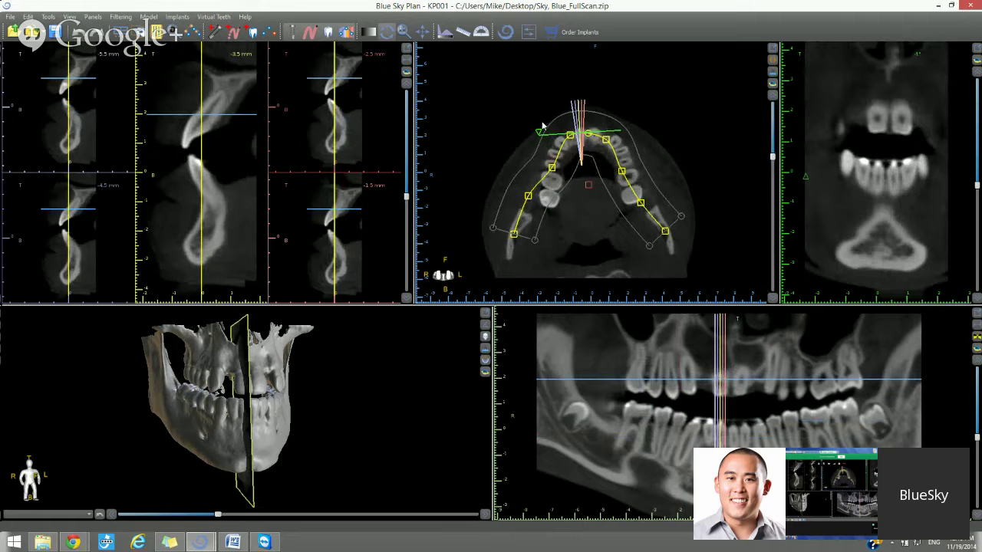
left_click(659, 374)
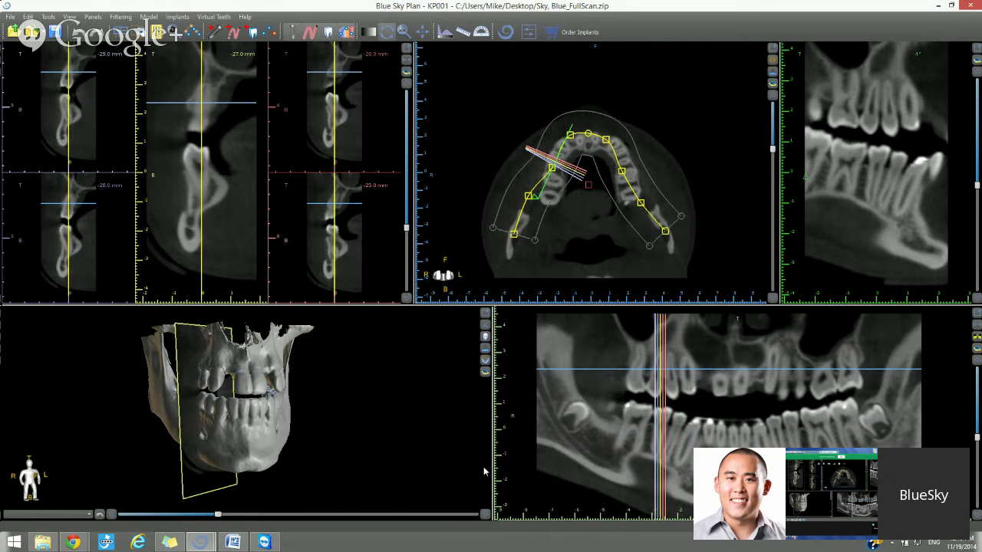
mouse_move(723, 442)
right_mouse_down()
mouse_move(723, 415)
mouse_move(722, 464)
mouse_move(721, 439)
right_mouse_up()
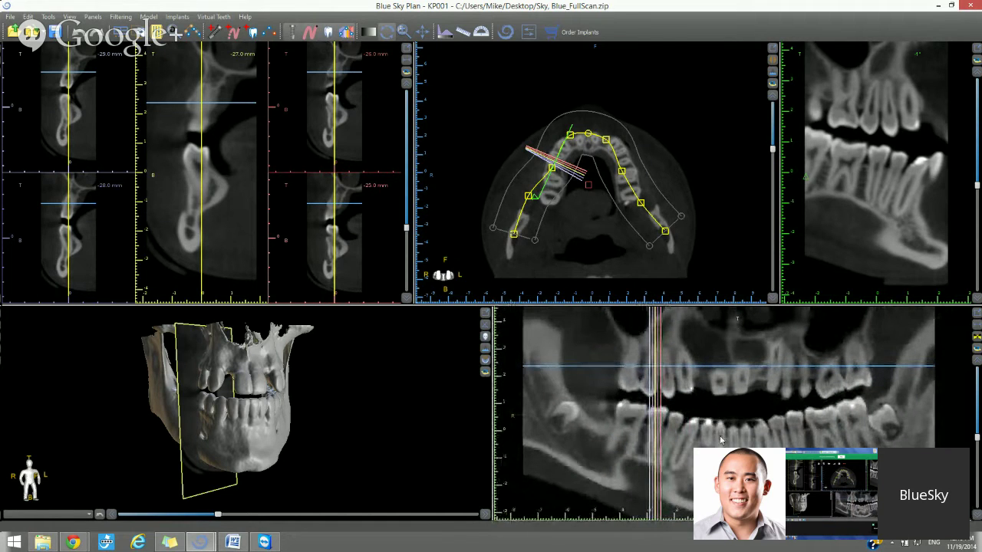
middle_click_drag(720, 439, 721, 440)
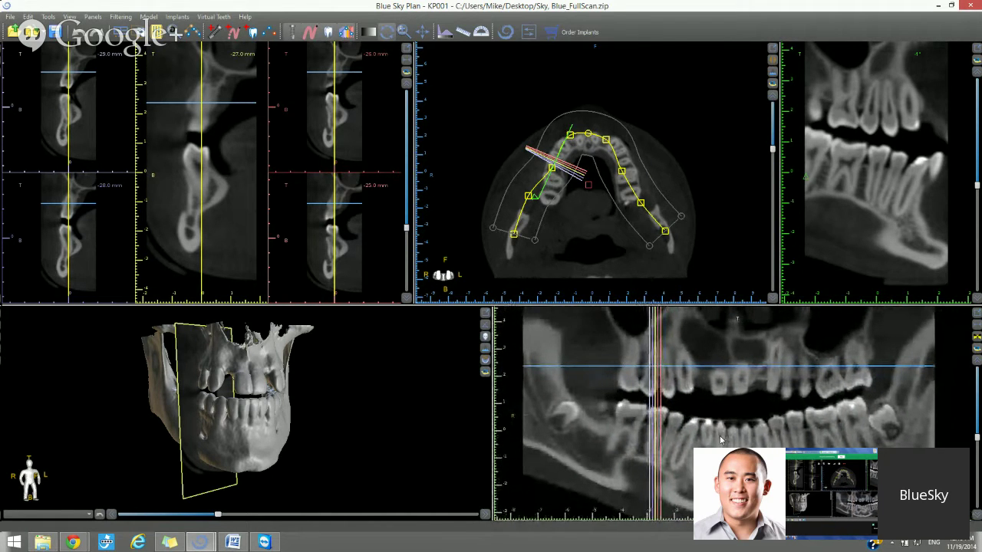
left_click(695, 439)
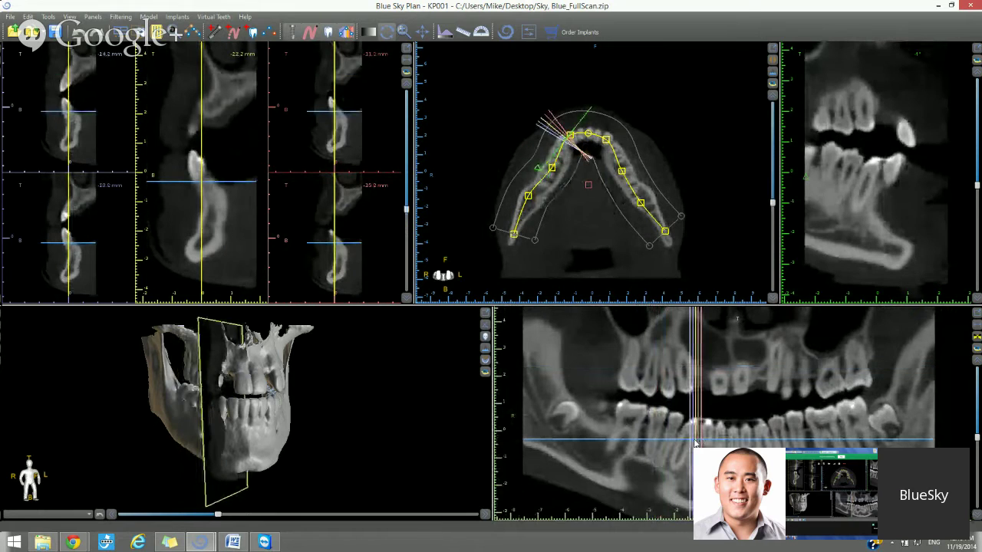
Step: Move the slices to the patient's lower right molar and examine the panoramic view while stepping the mandible curve inward and outward
left_click(641, 423)
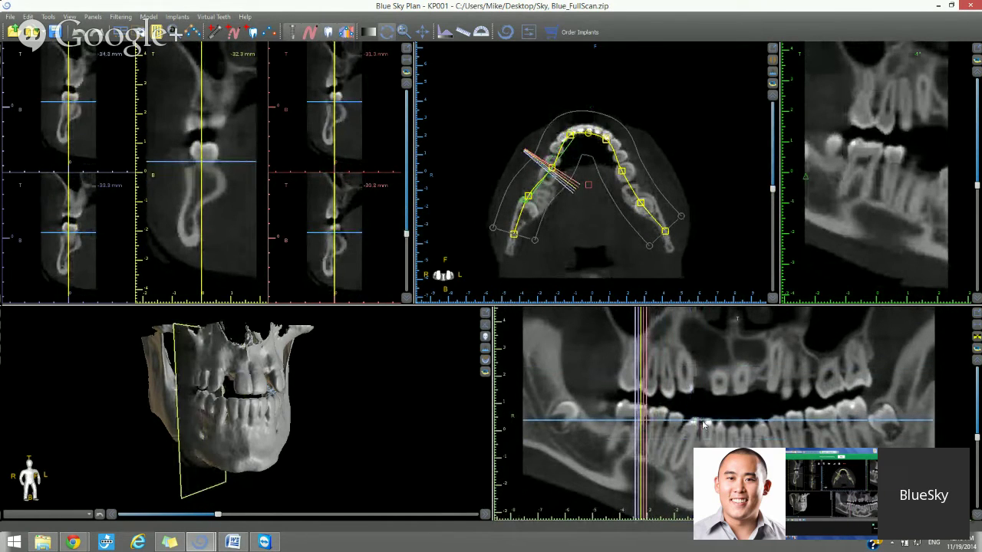
scroll(703, 434, "down", 2)
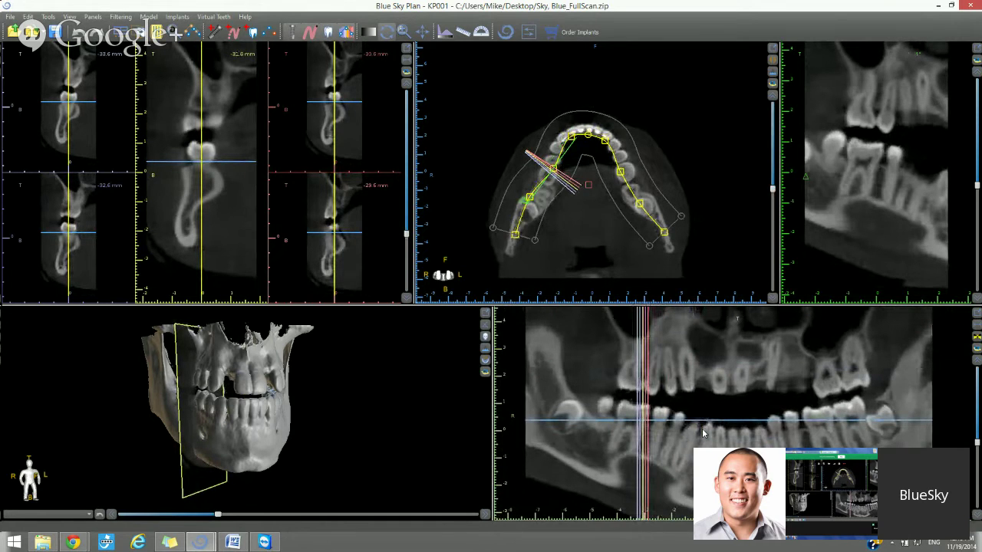
scroll(703, 434, "down", 2)
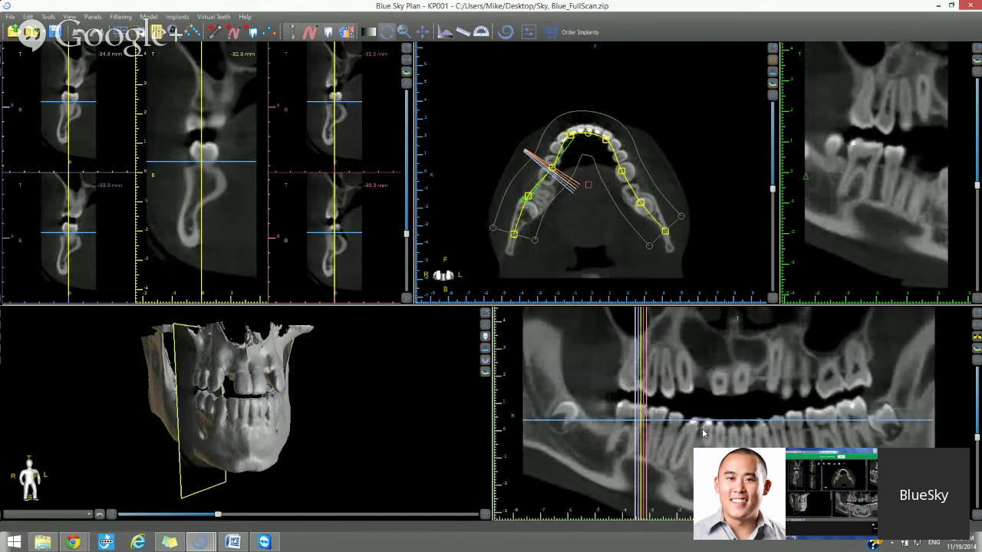
scroll(702, 433, "down", 2)
left_click(974, 508)
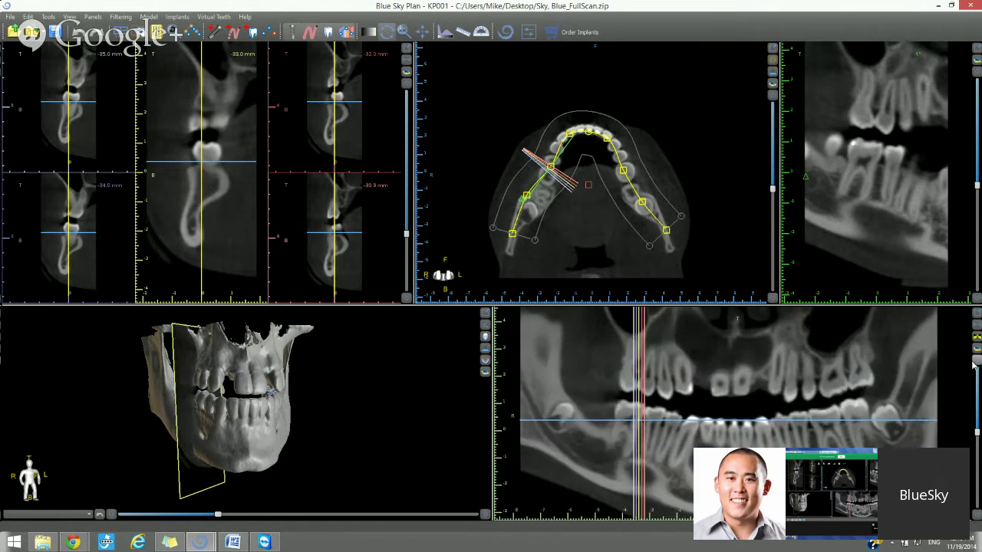
left_click(975, 508)
left_click(976, 516)
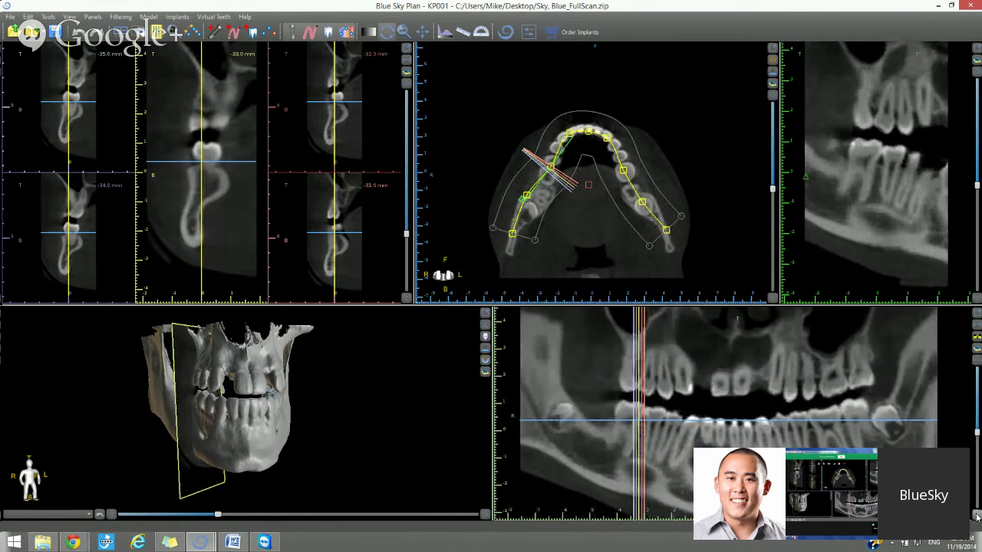
left_click(976, 515)
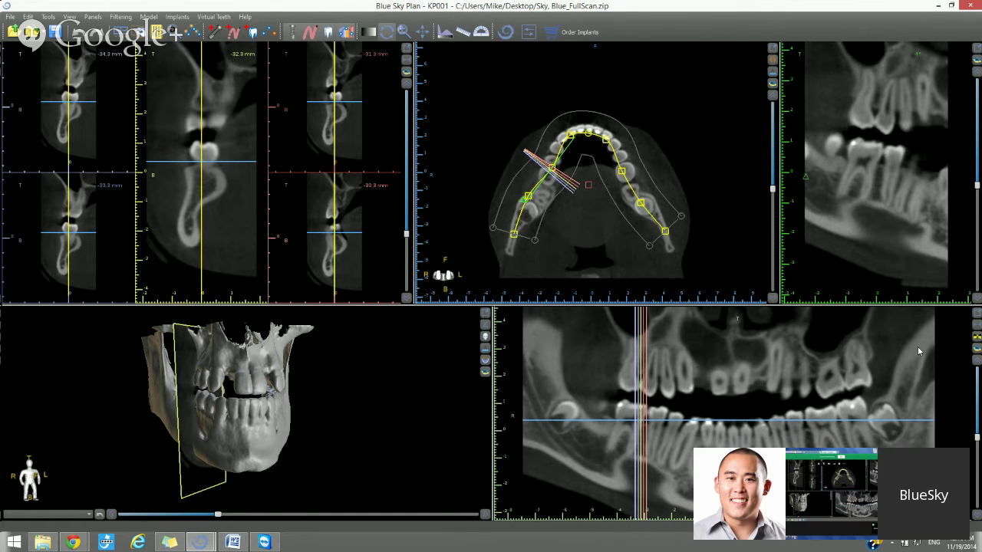
Step: Narrow the band closely around the mandible curve, comparing the X-ray-style and thin-slice panoramic views, and finish in the thin-slice view
left_click(977, 339)
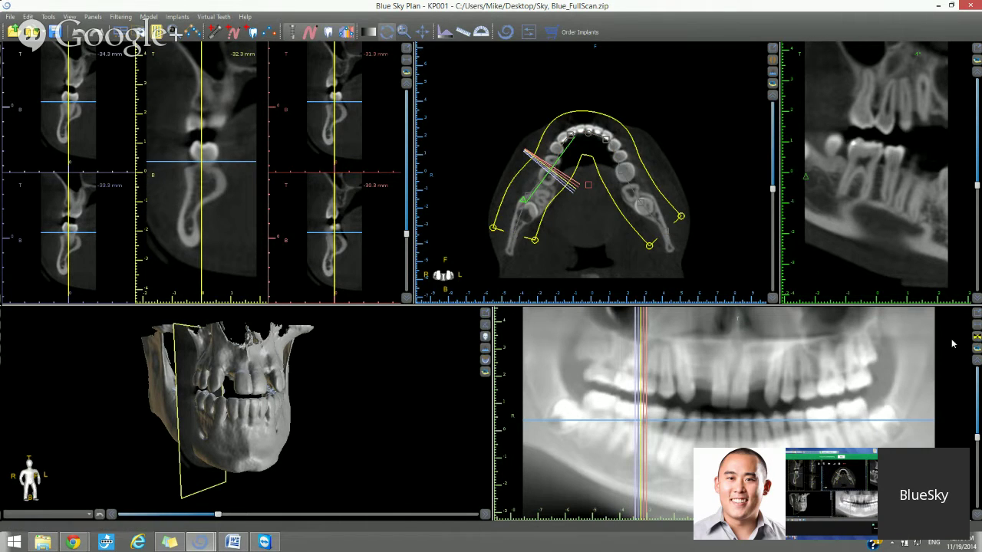
left_click_drag(648, 248, 657, 241)
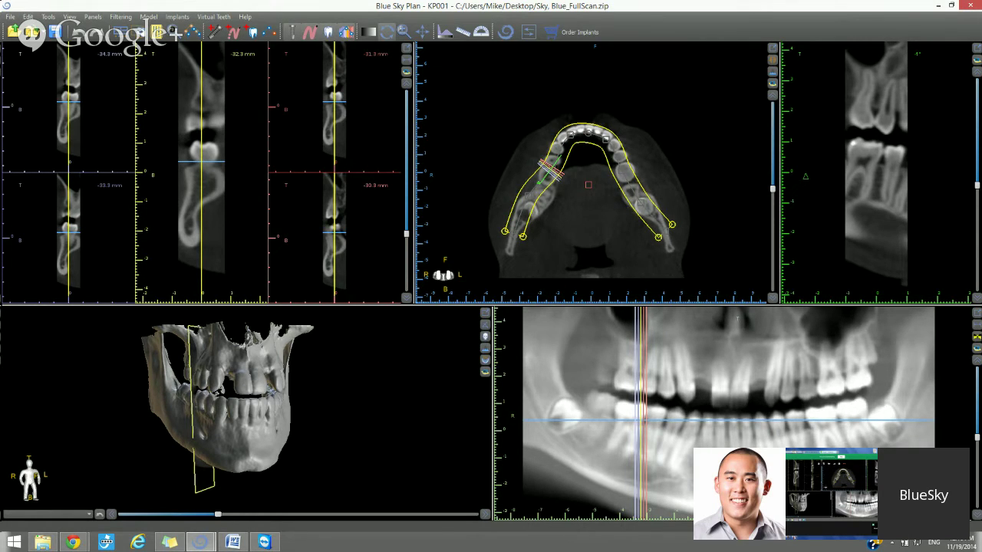
left_click(977, 339)
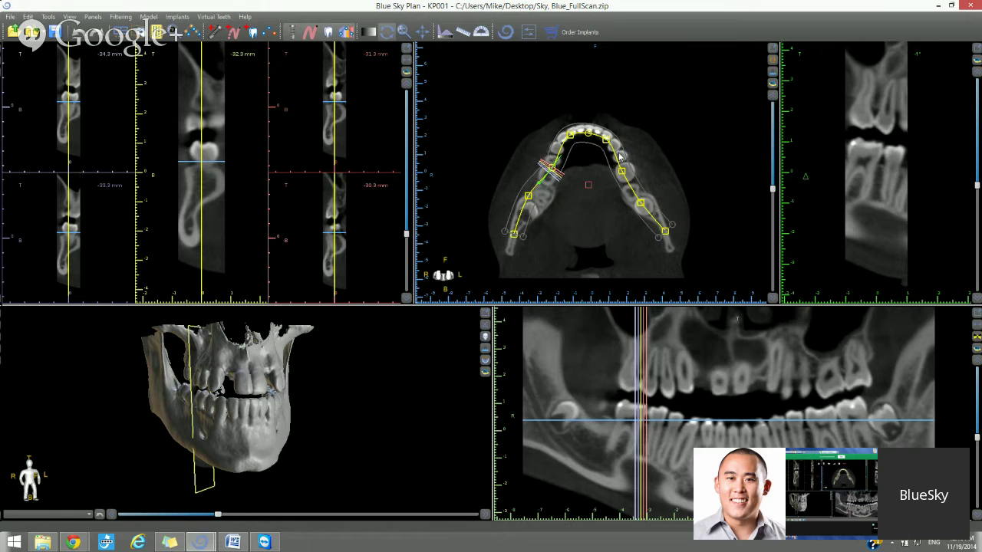
left_click(978, 340)
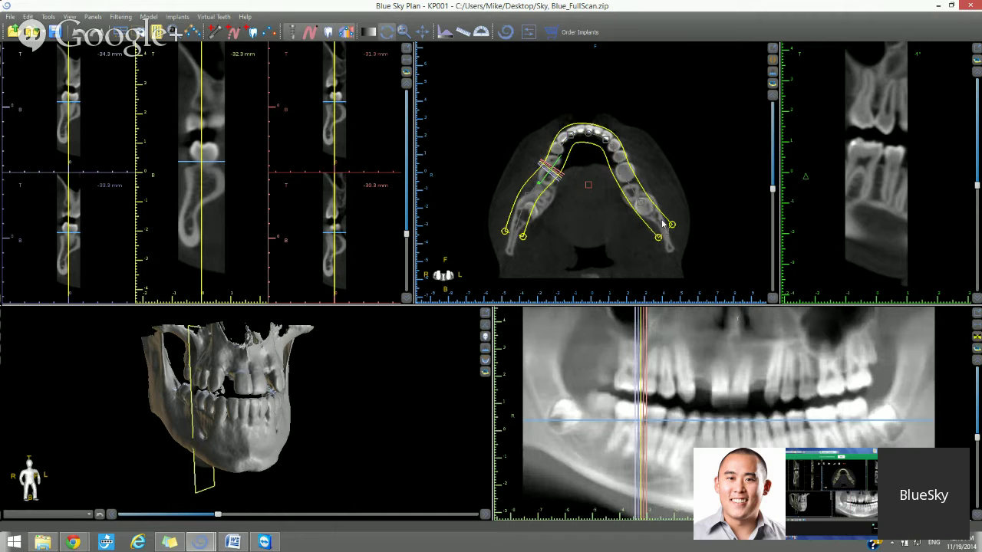
left_click_drag(658, 239, 661, 241)
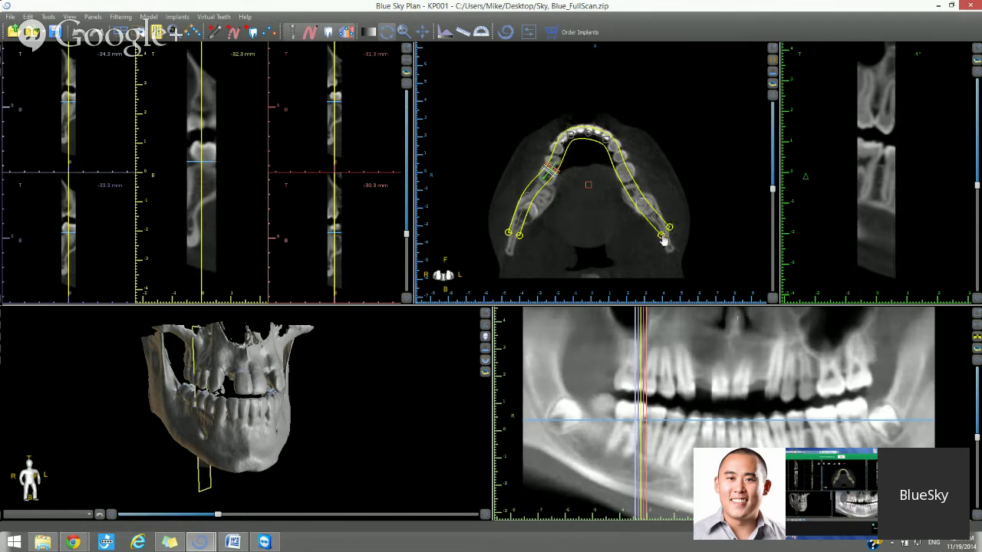
left_click_drag(659, 239, 659, 243)
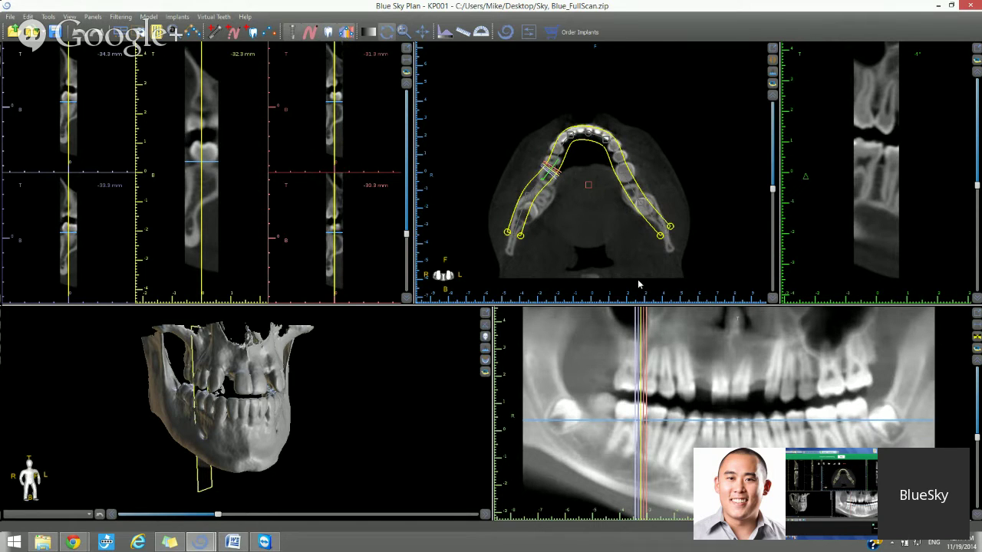
left_click(978, 338)
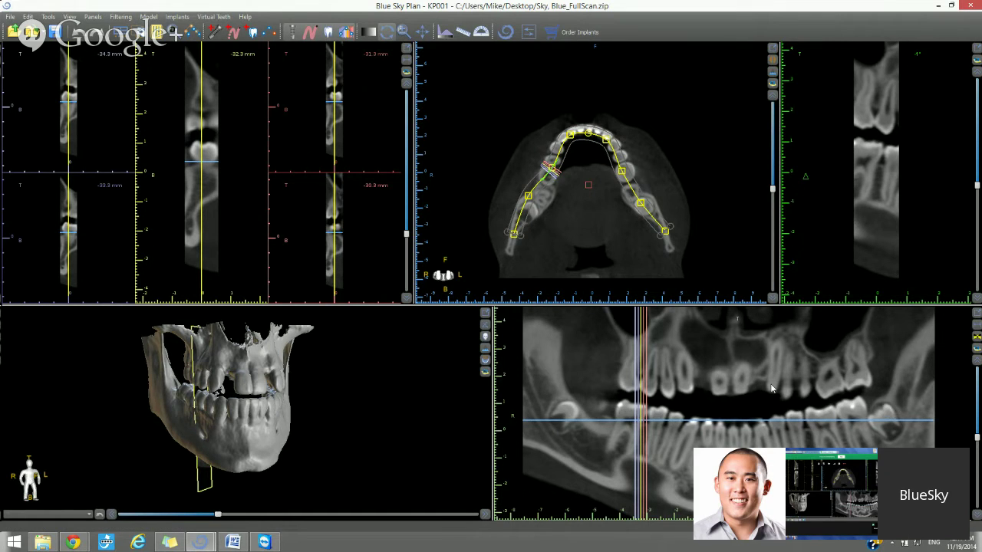
Step: View the panoramic full size, restore the multi-view layout, and set the panoramic offset distance to 0.5 mm
left_click(976, 318)
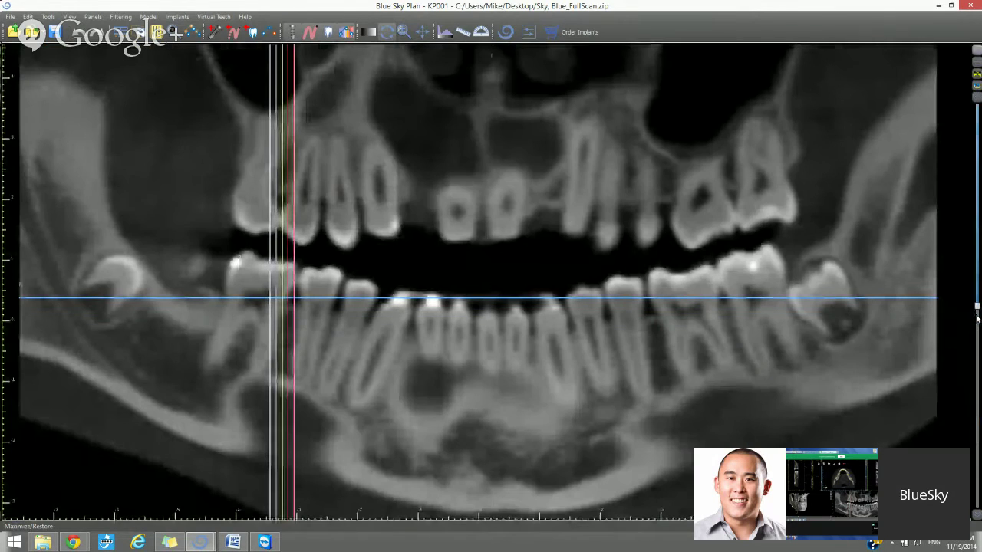
left_click(976, 61)
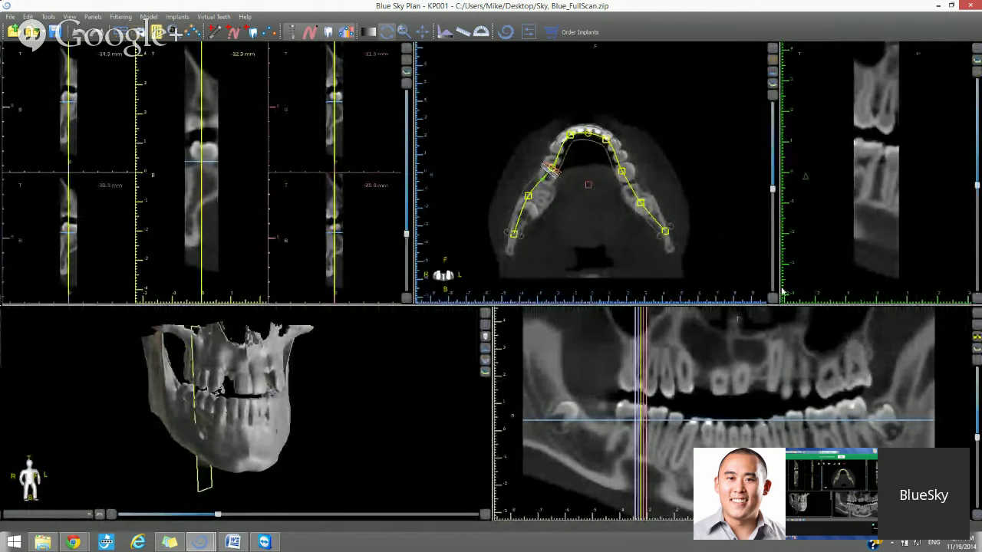
left_click(976, 327)
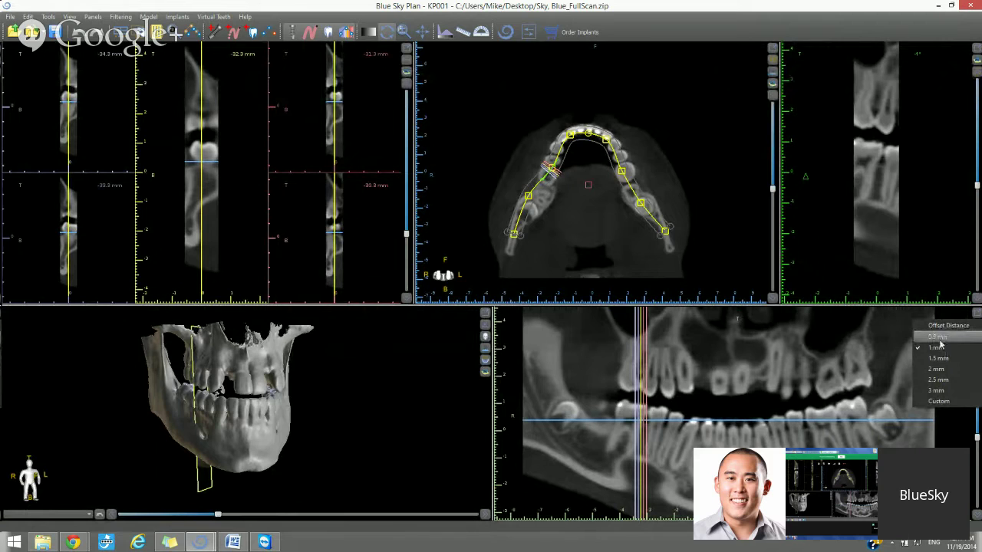
left_click(938, 338)
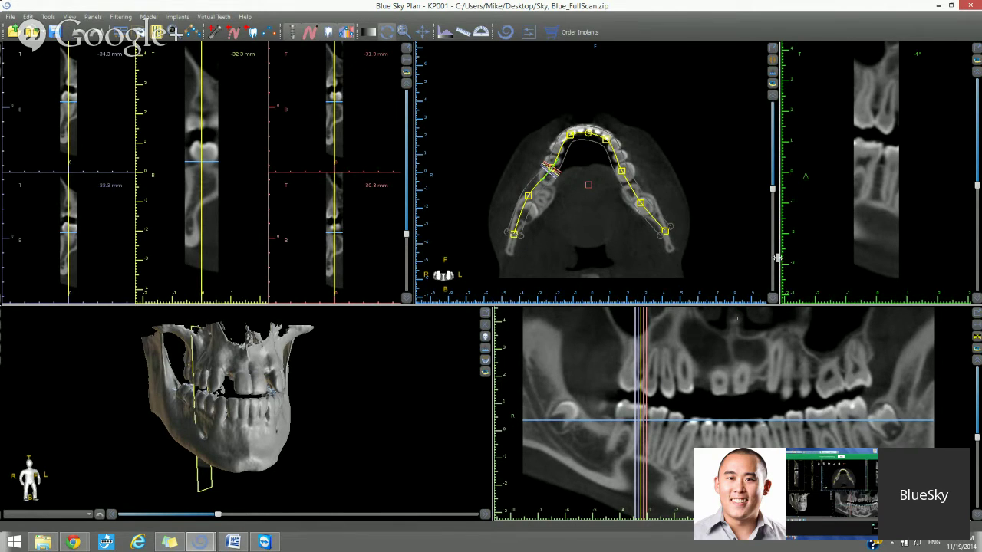
Step: Adjust the widths of the upper view panes and switch the workspace to the Implant Tangential 3 layout
left_click_drag(777, 258, 763, 255)
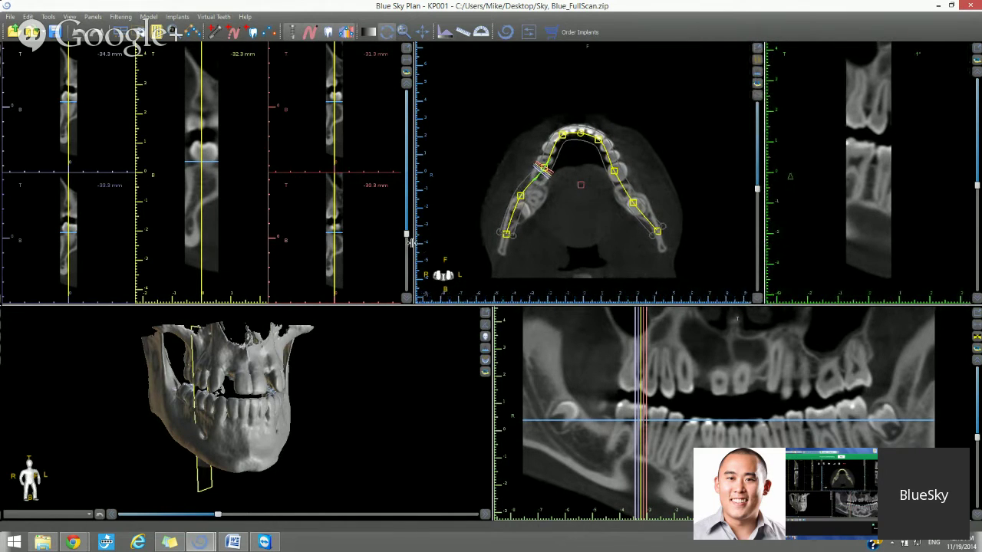
left_click_drag(412, 243, 404, 247)
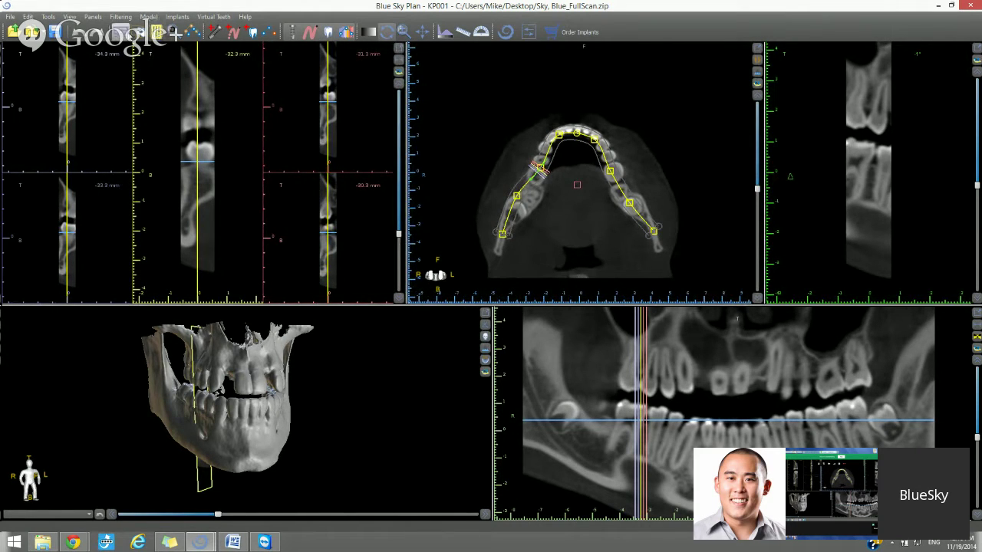
left_click(127, 33)
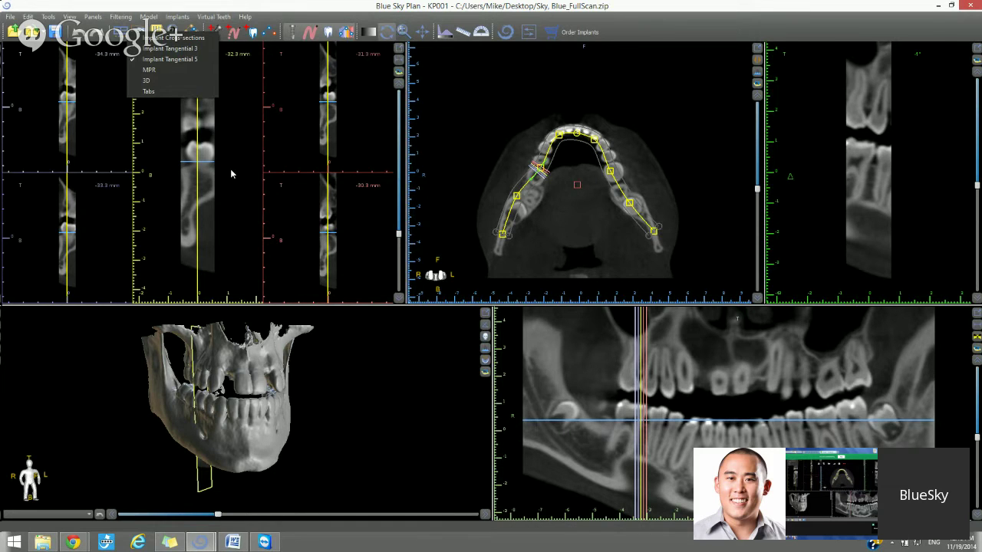
left_click(177, 50)
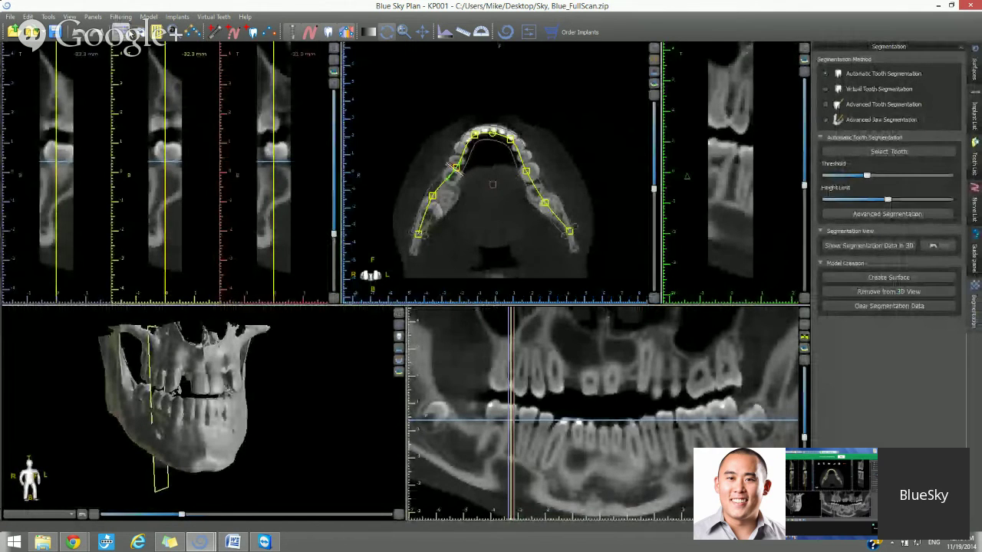
Step: Switch the workspace to the Tabs layout and look through the axial, coronal, sagittal, cross-section and 3D views
left_click(122, 31)
left_click(148, 92)
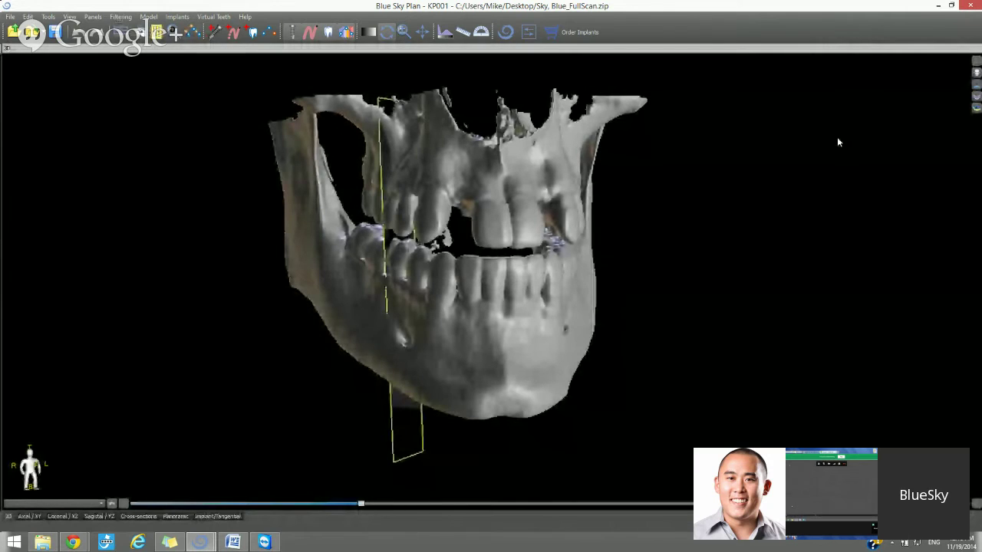
left_click(31, 518)
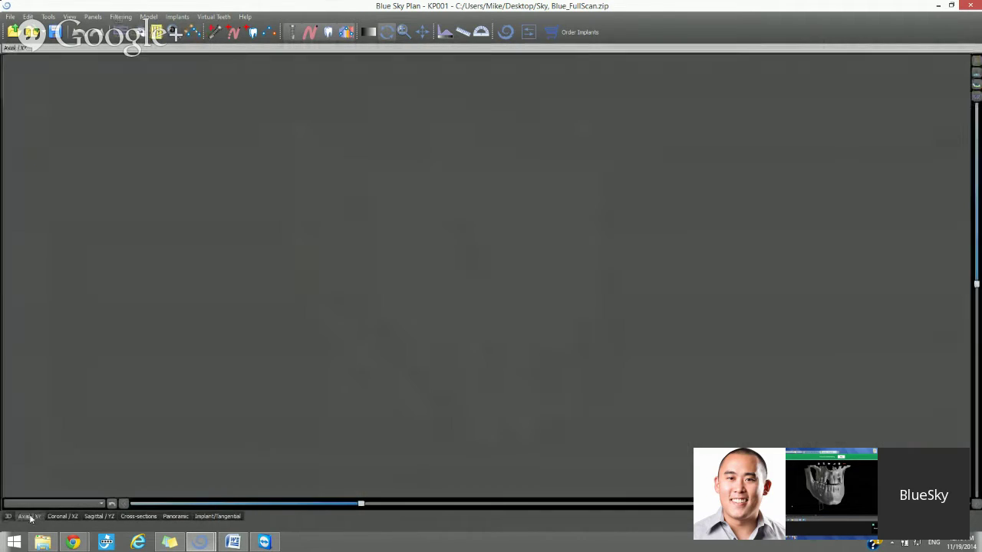
left_click(61, 517)
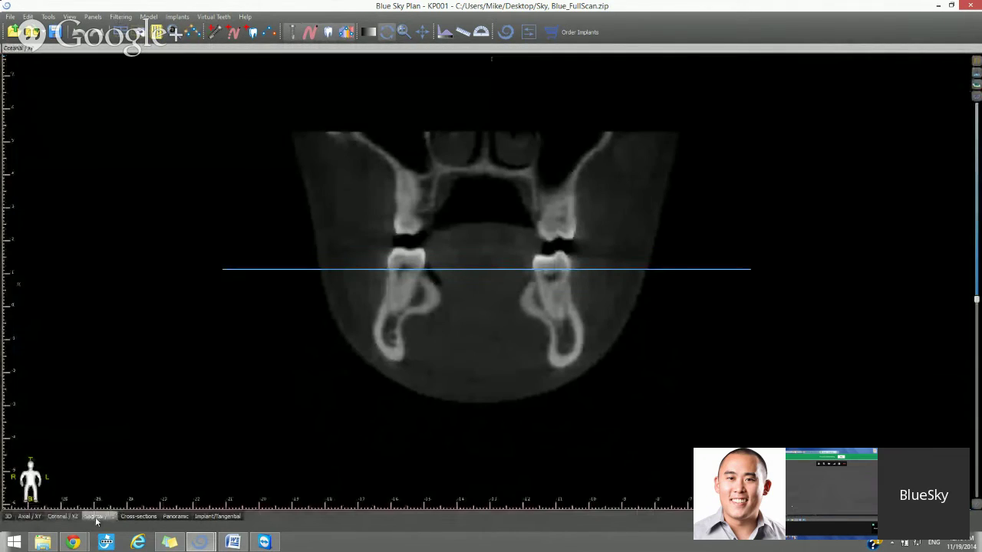
left_click(98, 517)
left_click(138, 517)
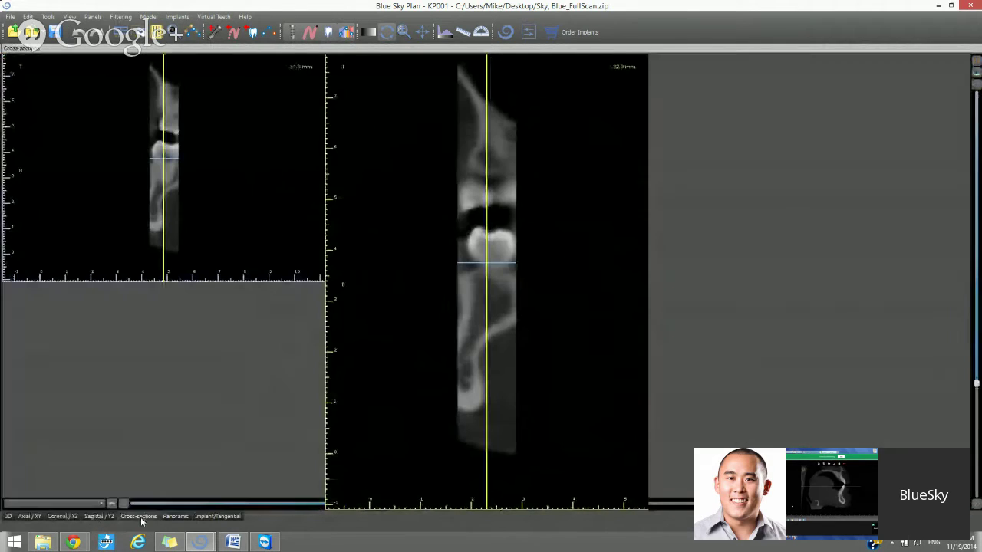
left_click(8, 516)
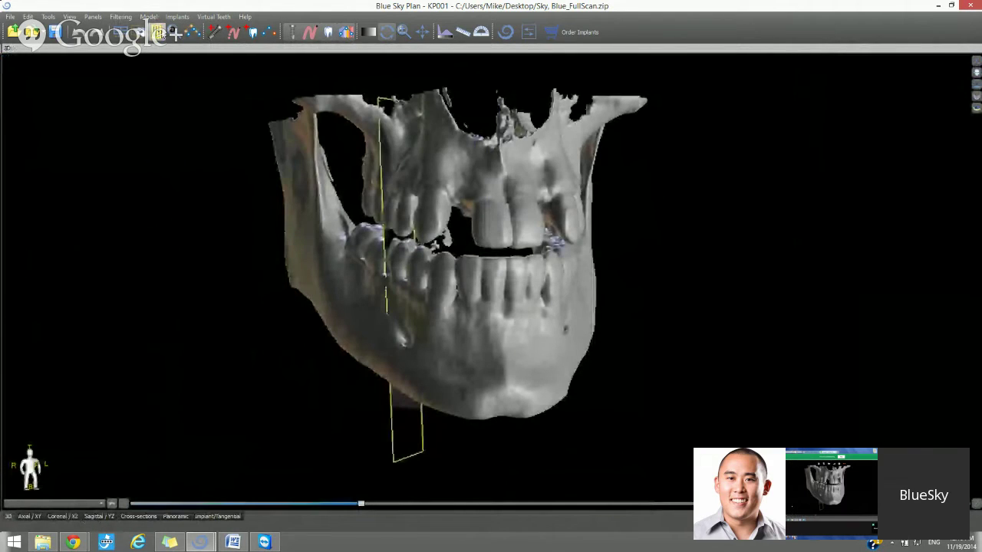
Step: Switch the workspace to the Implant Tangential 5 layout and make the cross-section pane slightly narrower
left_click(121, 31)
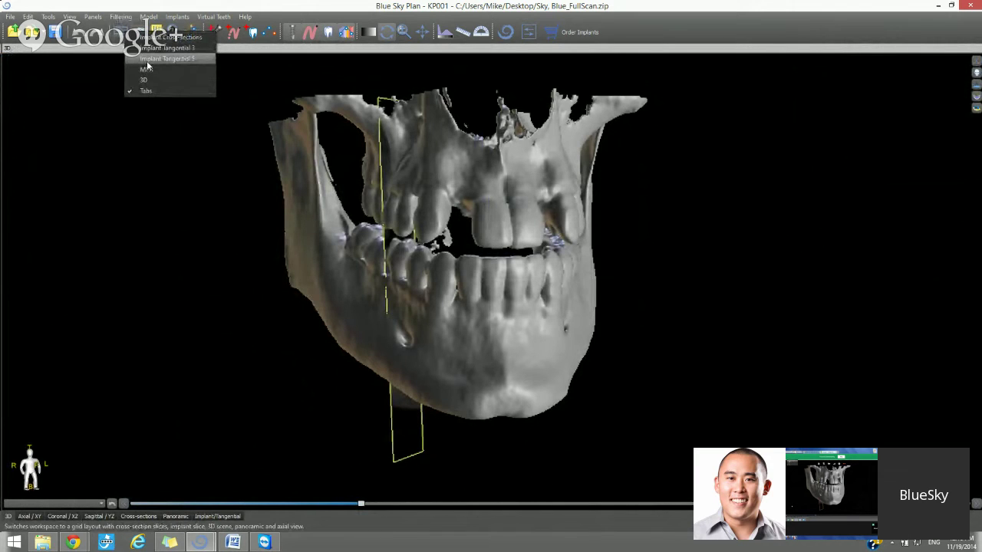
left_click(188, 57)
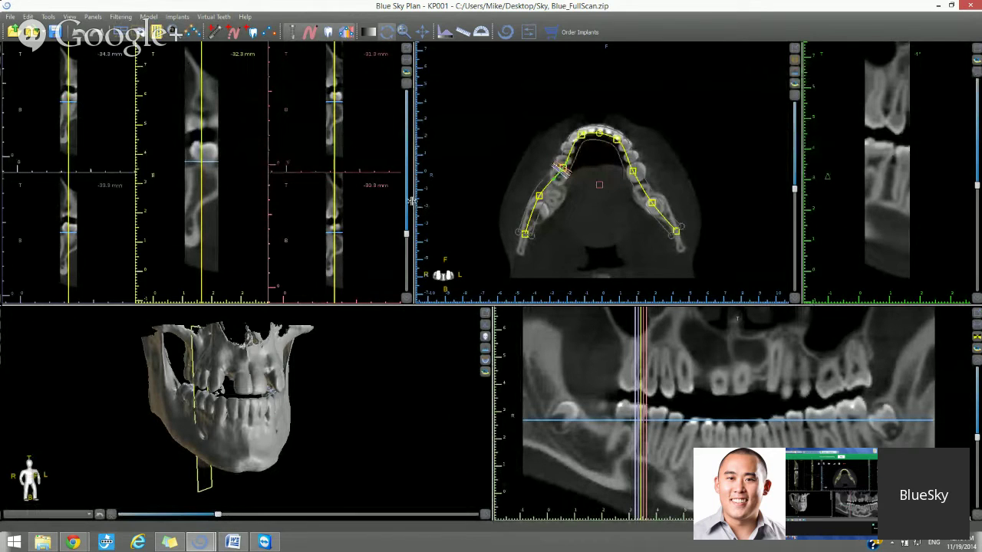
left_click_drag(412, 201, 404, 201)
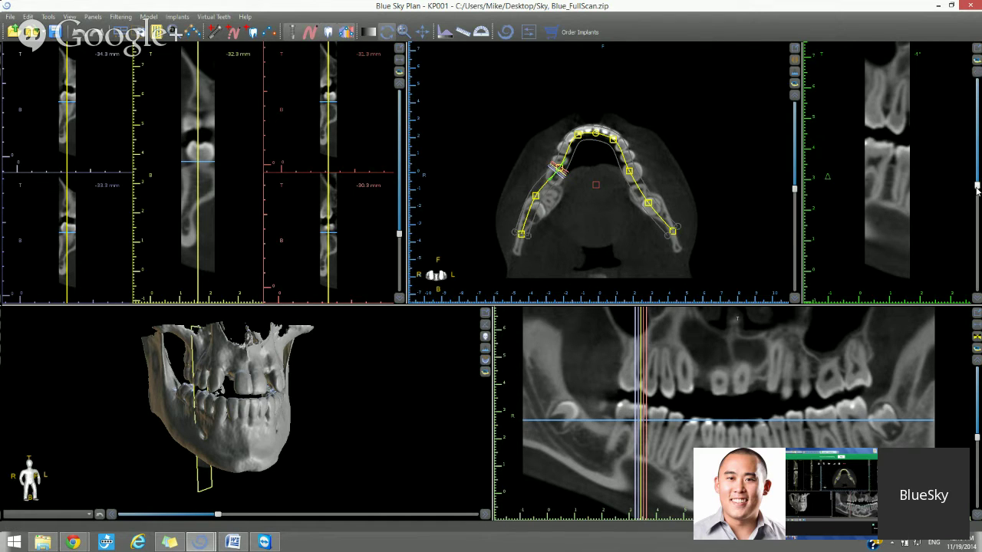
Step: Rotate the tangential slice to 27° at the lower right molar and widen the band around the mandible curve in the axial view
mouse_move(977, 188)
left_mouse_down()
mouse_move(978, 159)
mouse_move(977, 179)
left_mouse_up()
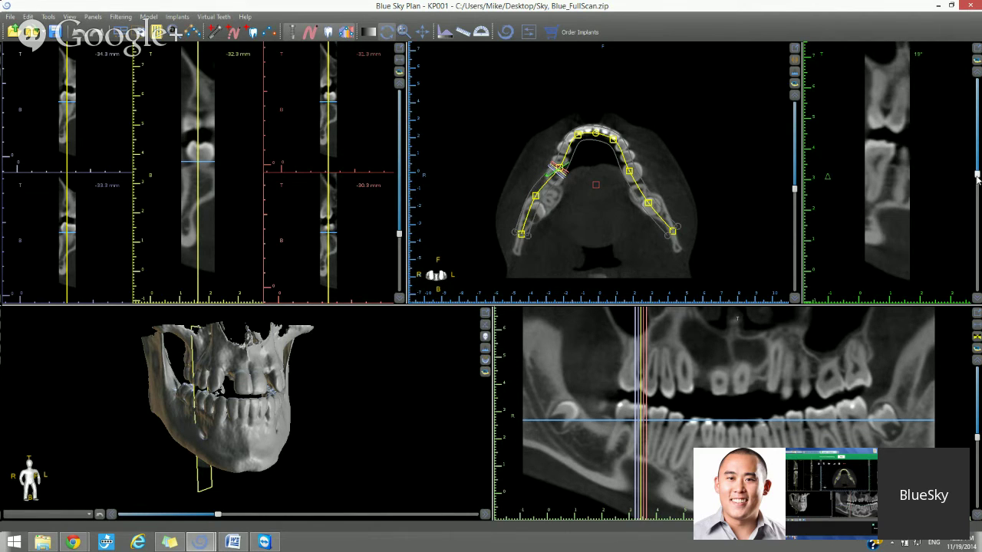
left_click(978, 300)
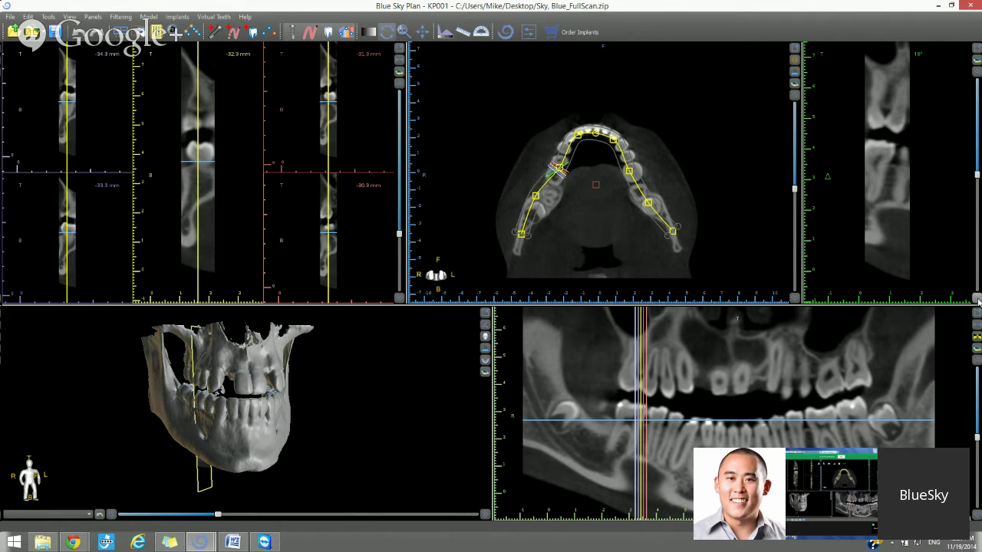
left_click(977, 72)
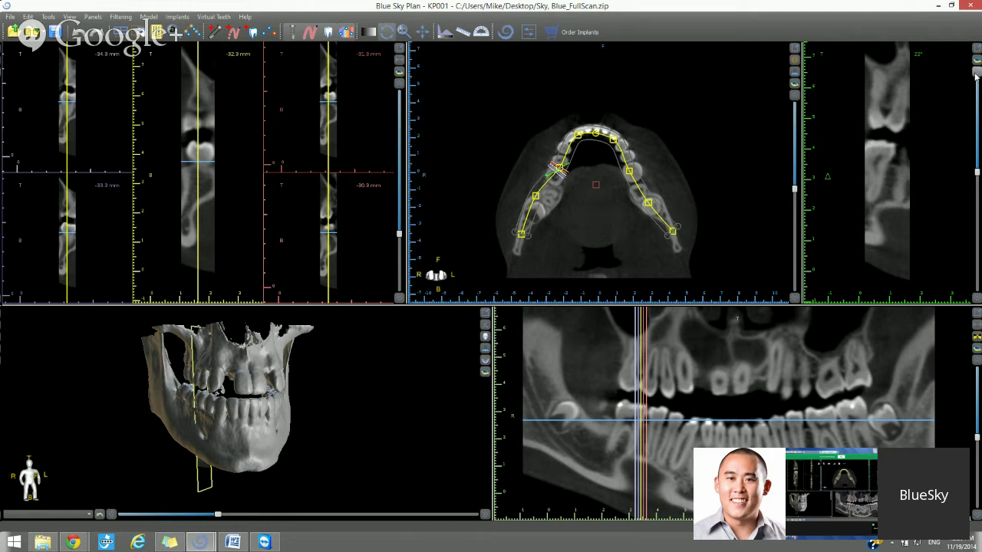
left_click(976, 72)
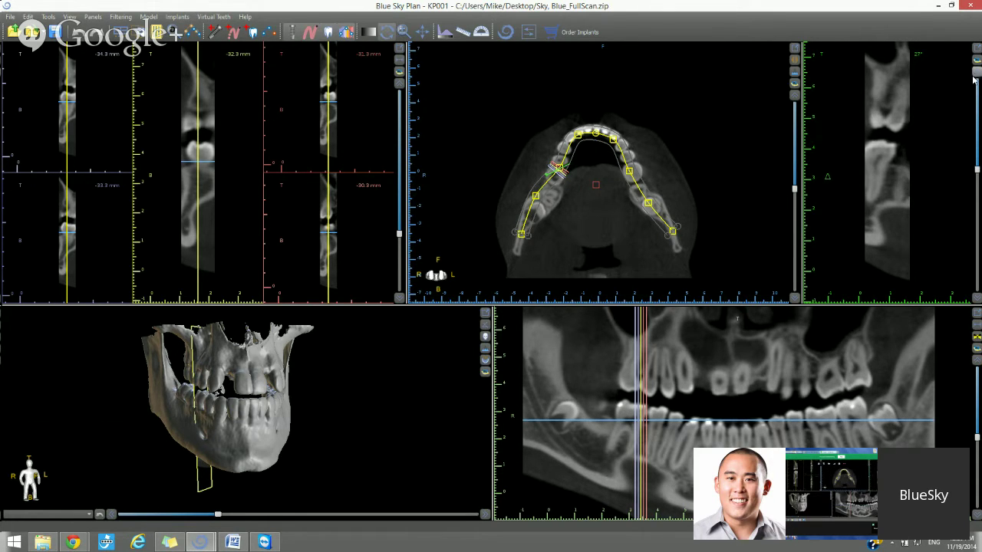
scroll(890, 261, "up", 2)
scroll(890, 261, "down", 2)
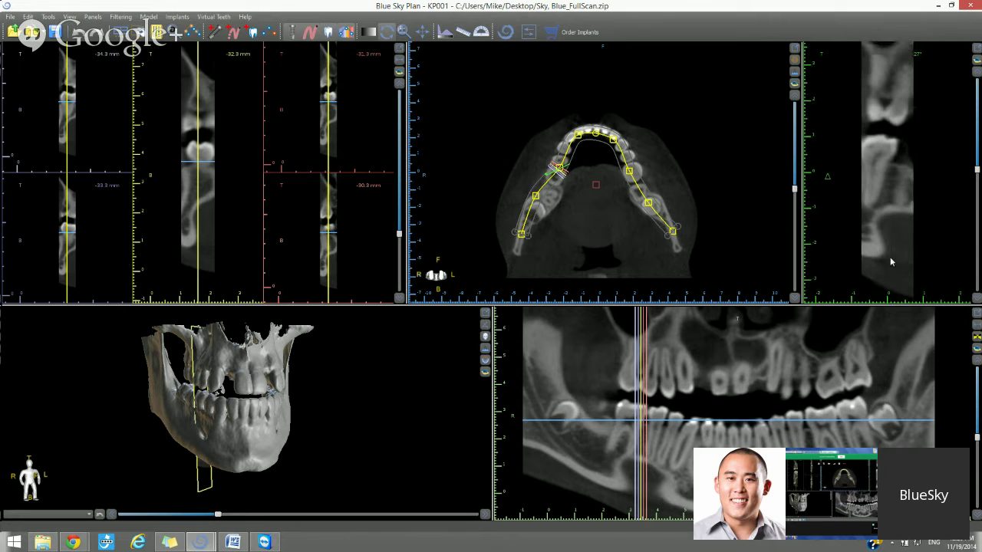
left_click_drag(666, 240, 665, 246)
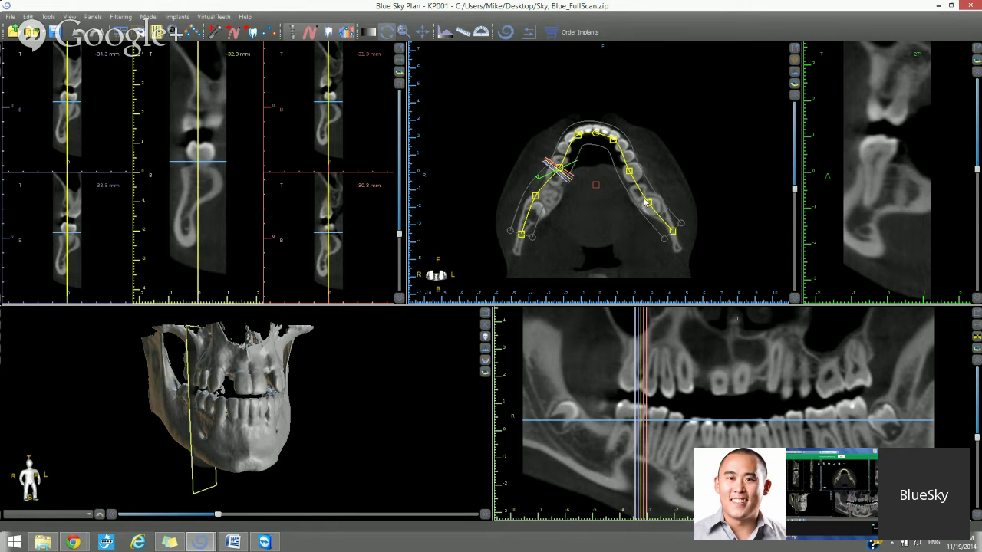
Step: Preview the alternate display mode of the axial view, check its slice visibility options, and enlarge the axial image slightly
left_click(795, 64)
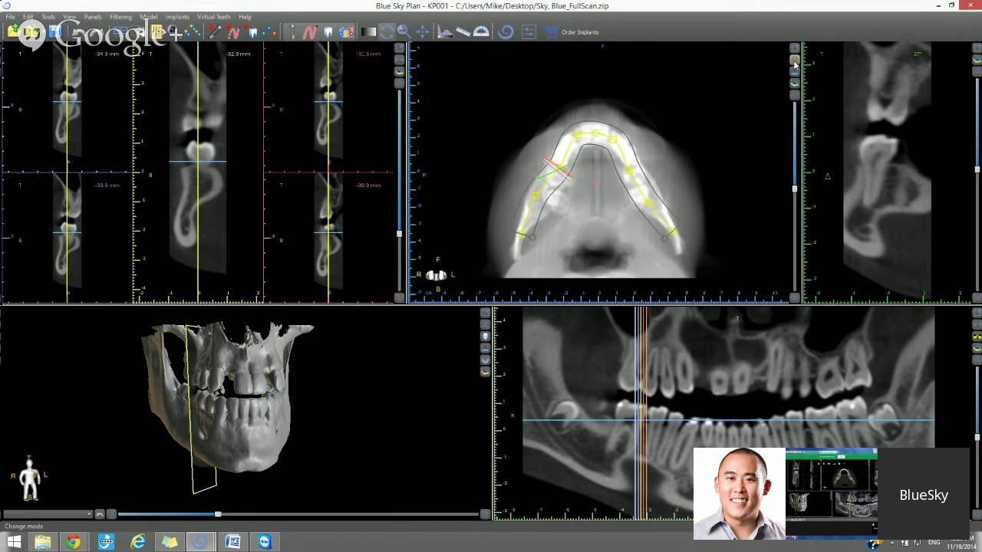
left_click(795, 64)
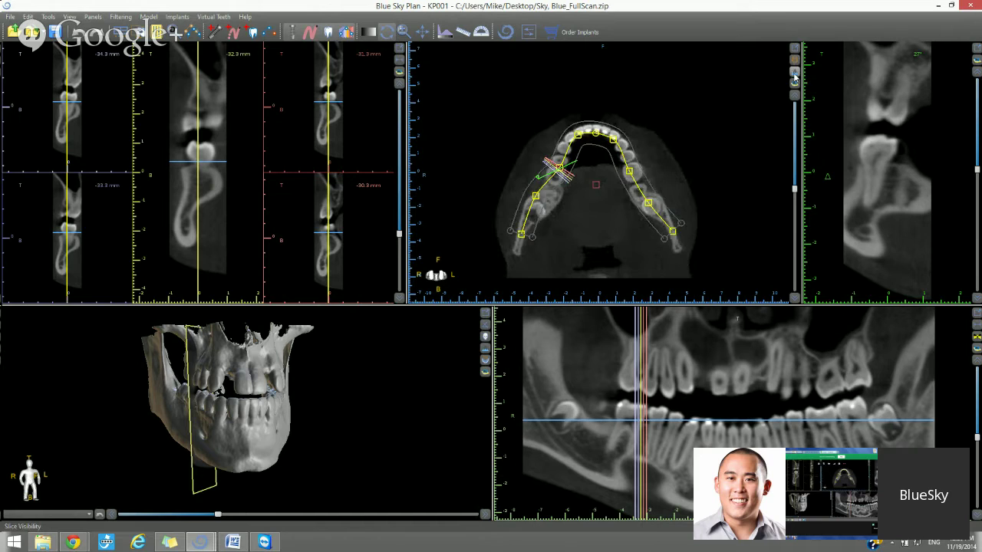
left_click(795, 74)
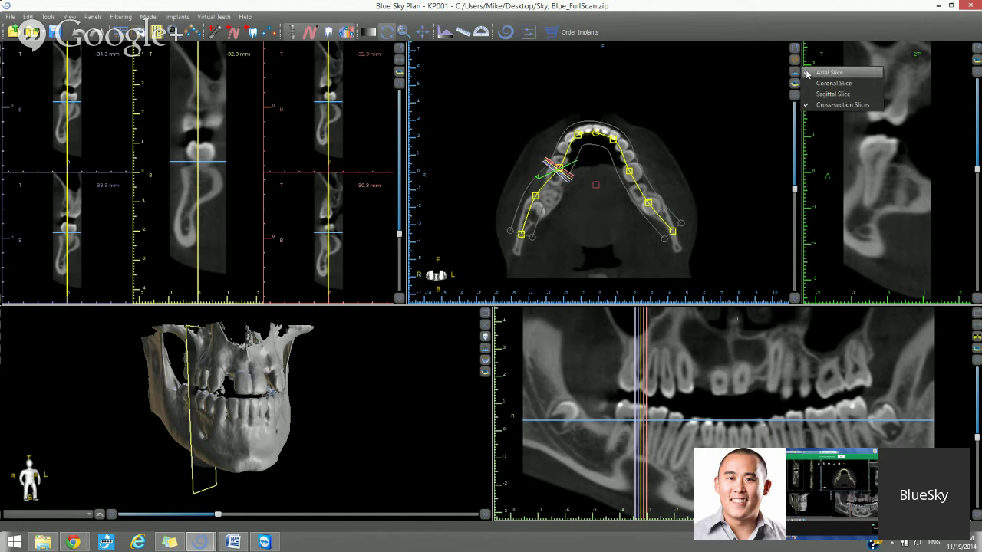
left_click(781, 106)
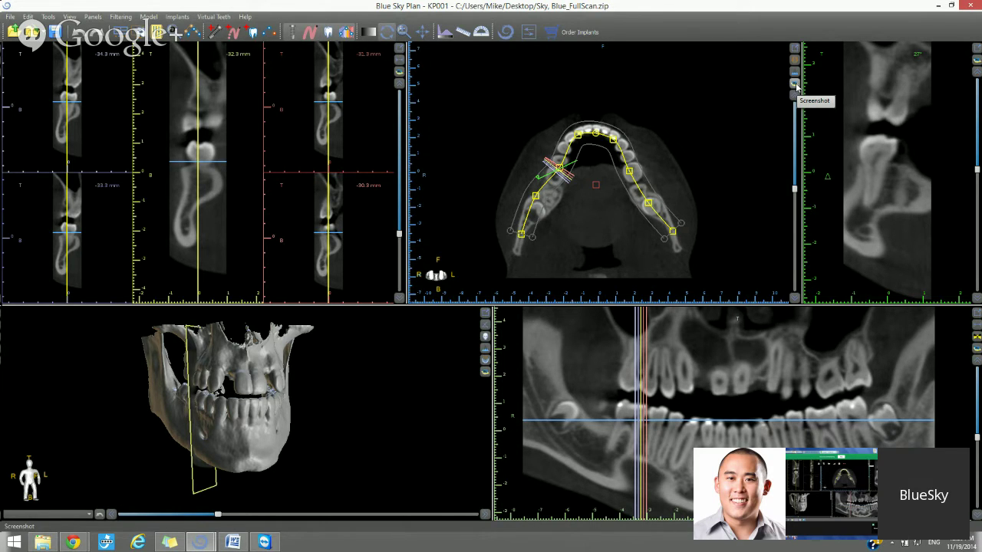
scroll(600, 224, "up", 3)
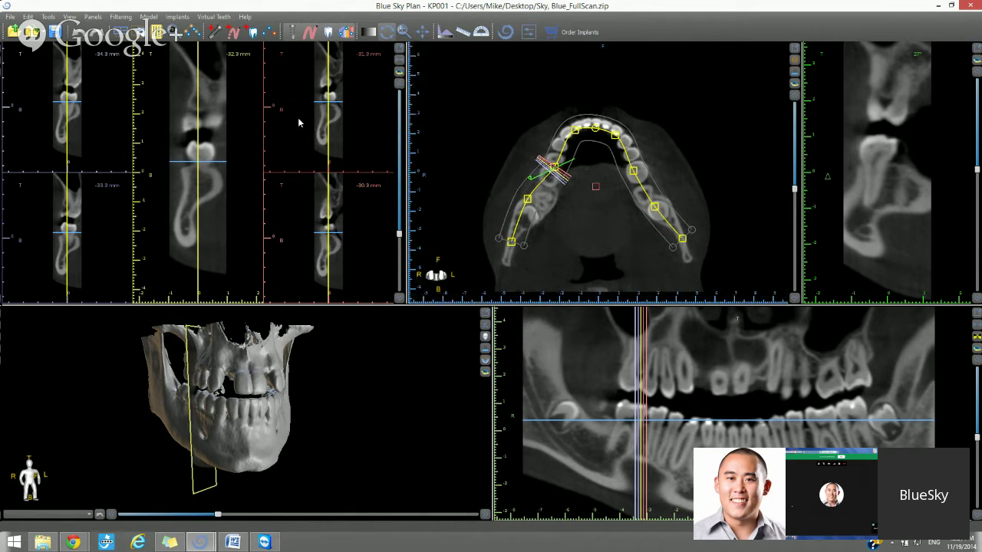
Step: Step the cross-section slices forward along the mandible curve to the -17.3 mm position
left_click(399, 90)
left_click(399, 90)
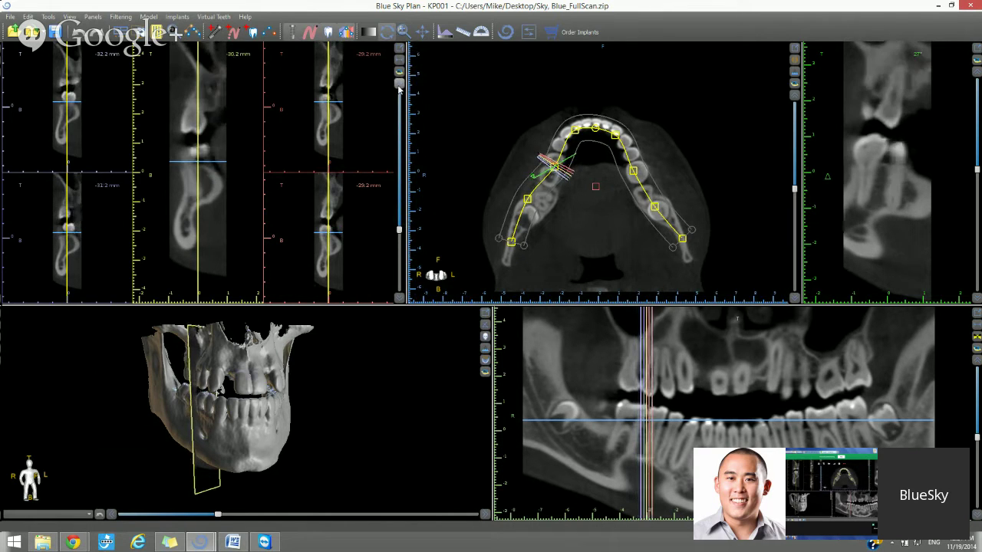
left_click(399, 90)
left_click(399, 90)
left_click(399, 89)
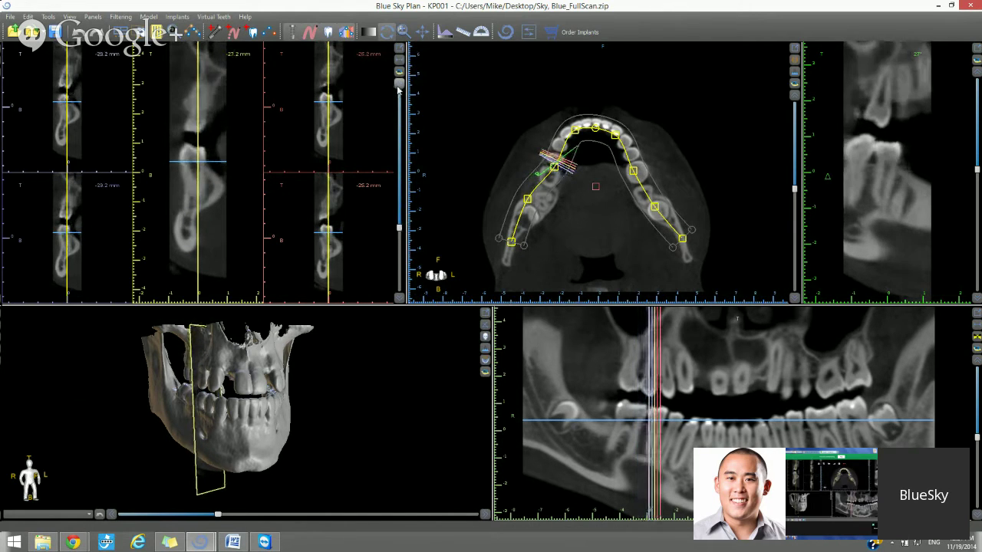
left_click(399, 89)
left_click(399, 89)
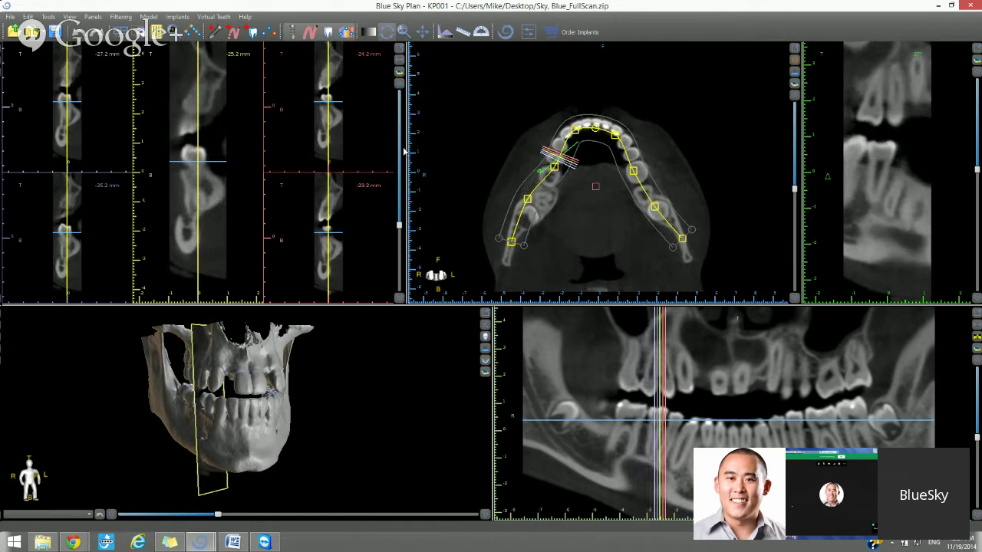
left_click(394, 90)
left_click(394, 89)
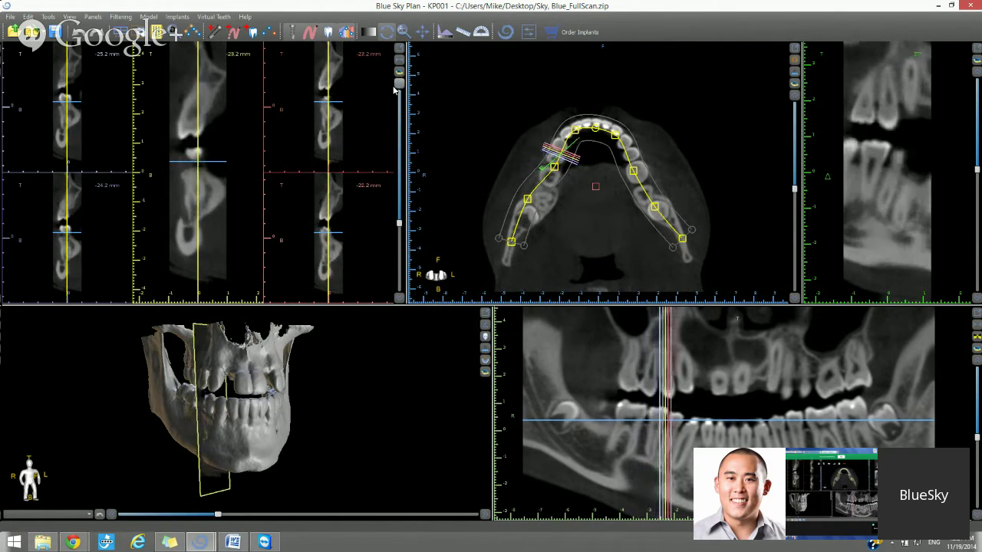
left_click(394, 90)
left_click(394, 90)
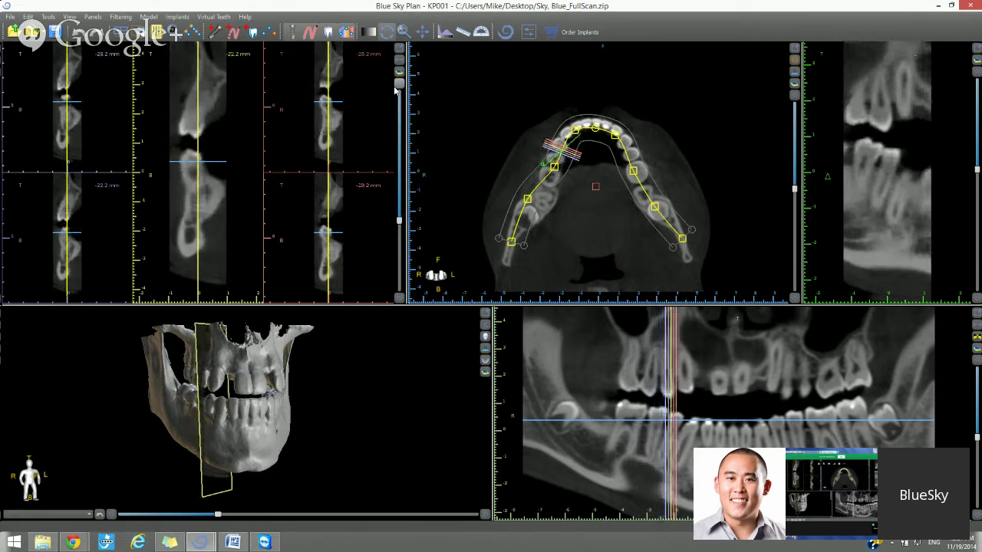
left_click(396, 91)
left_click(396, 90)
left_click(396, 91)
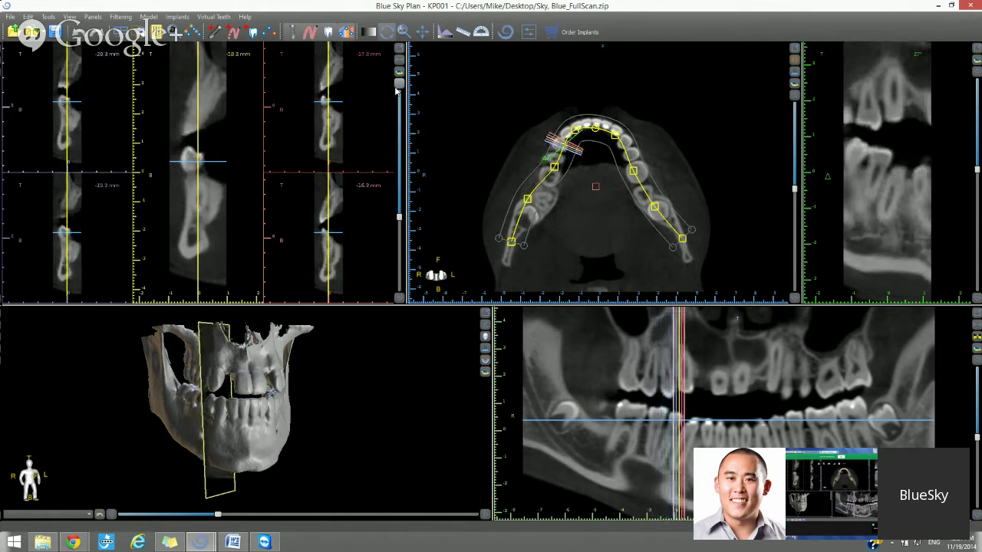
left_click(396, 90)
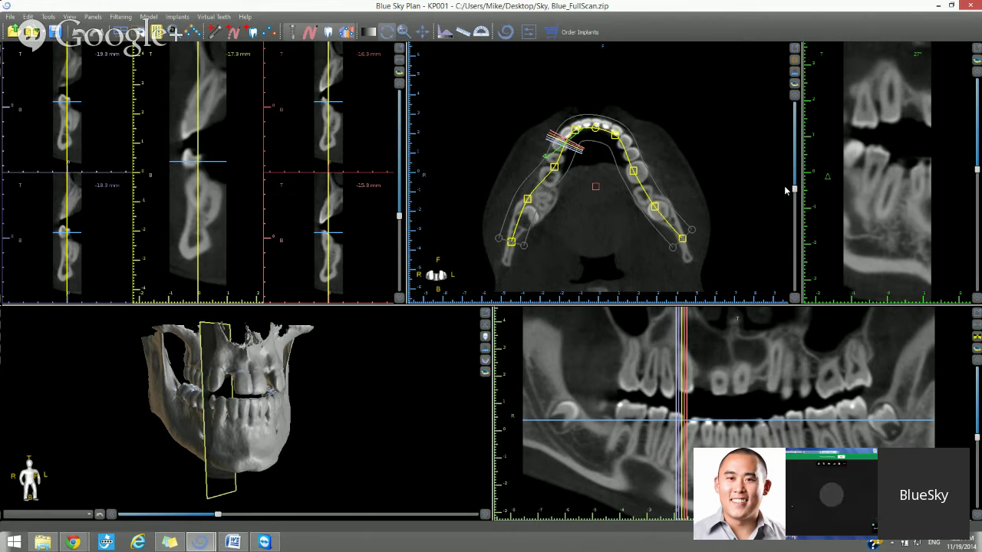
Step: Move the axial and cross-section slices to the lower right molar area at -31.0 mm and rotate the tangential slice along the jaw
mouse_move(794, 189)
left_mouse_down()
mouse_move(794, 198)
mouse_move(795, 167)
mouse_move(790, 176)
left_mouse_up()
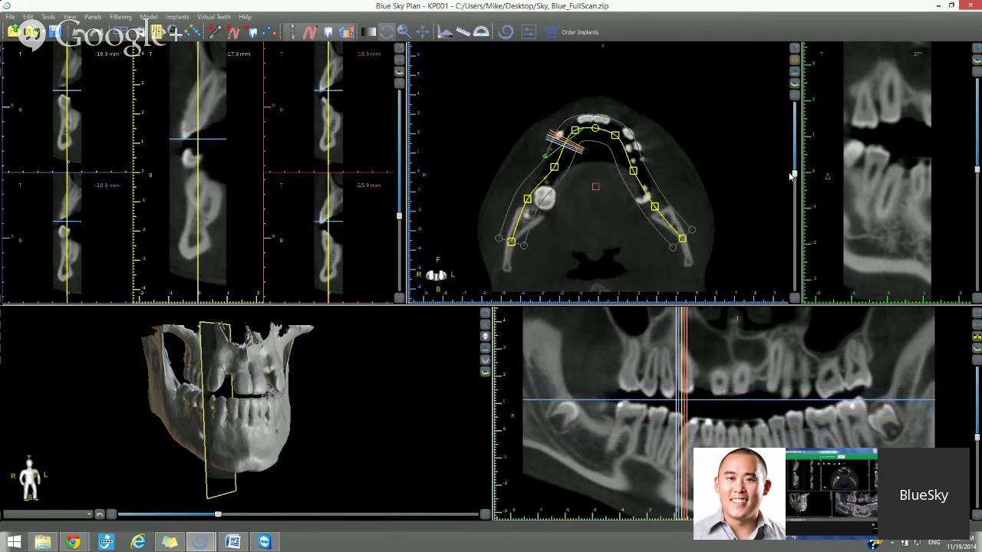
mouse_move(545, 161)
left_mouse_down()
mouse_move(562, 172)
mouse_move(544, 165)
left_mouse_up()
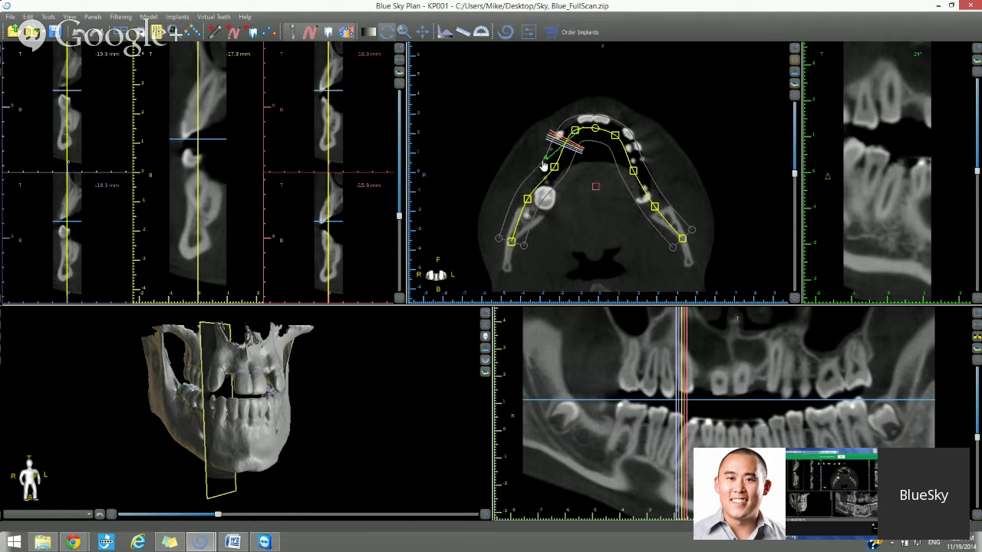
left_click(645, 430)
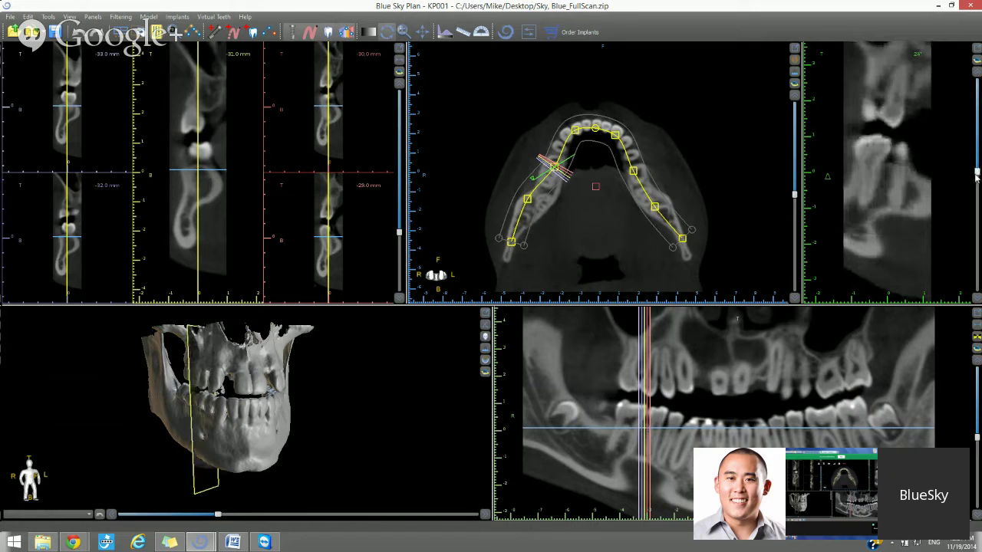
left_click_drag(978, 171, 979, 187)
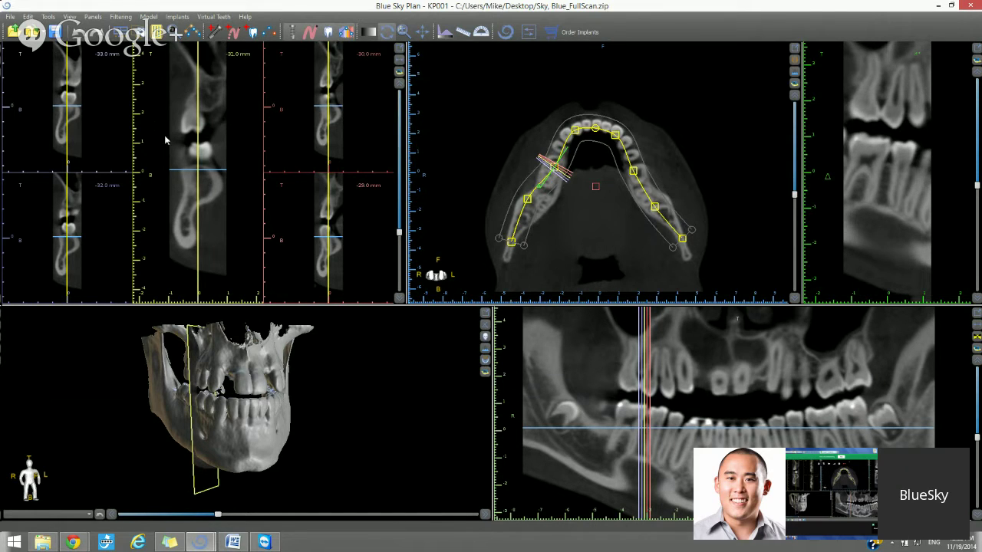
Step: Review the cross-section distance choices and the screenshot options of the cross-section view without changing them
left_click(399, 67)
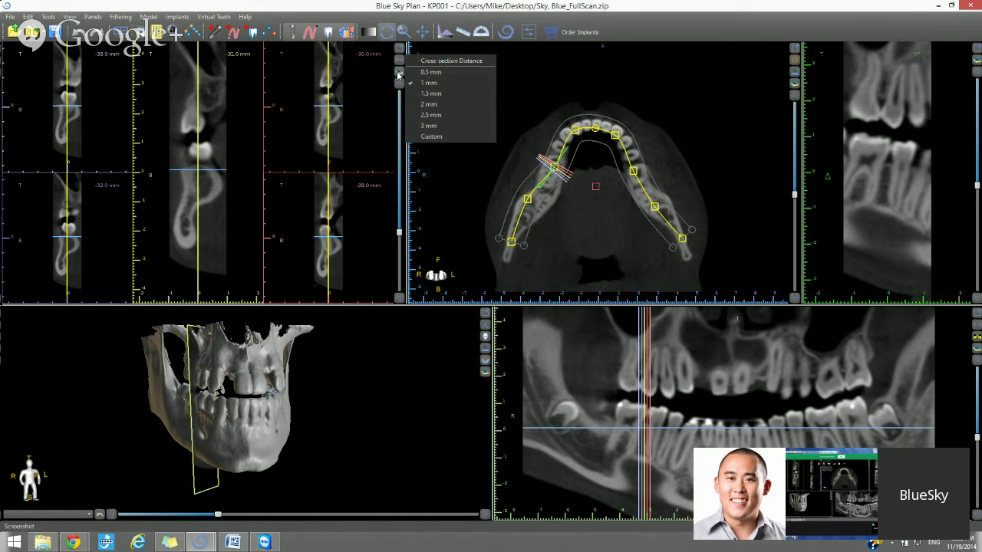
left_click(398, 74)
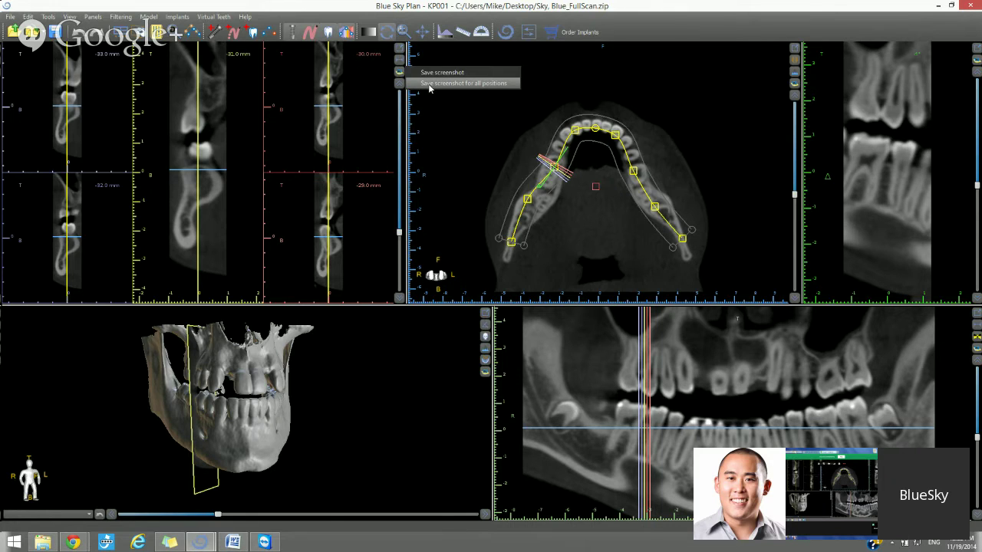
left_click(366, 422)
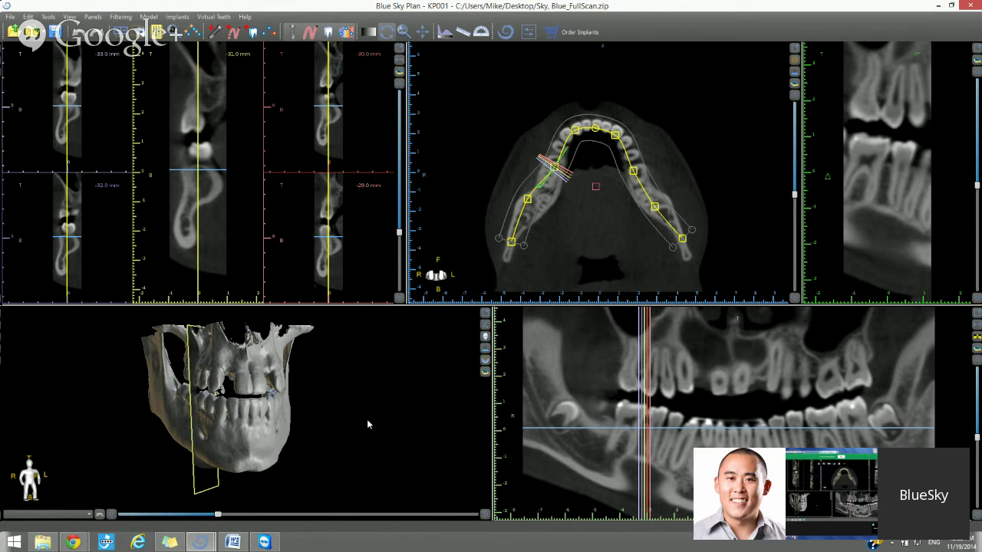
Step: Rotate the 3D skull model and move the slices to the upper right canine area at -15.7 mm on the panoramic
mouse_move(367, 421)
left_mouse_down()
mouse_move(327, 424)
mouse_move(373, 412)
mouse_move(387, 448)
mouse_move(372, 414)
left_mouse_up()
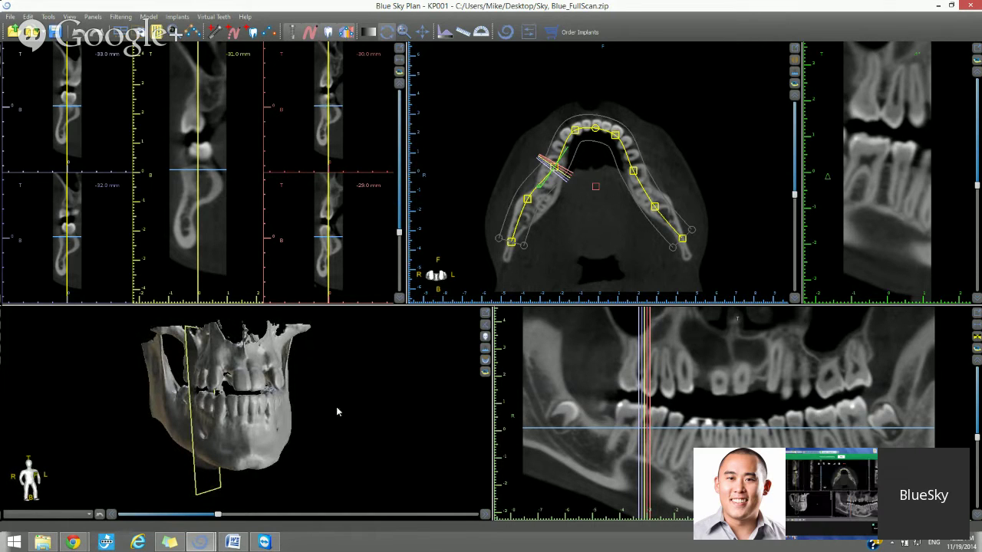
left_click_drag(343, 416, 309, 417)
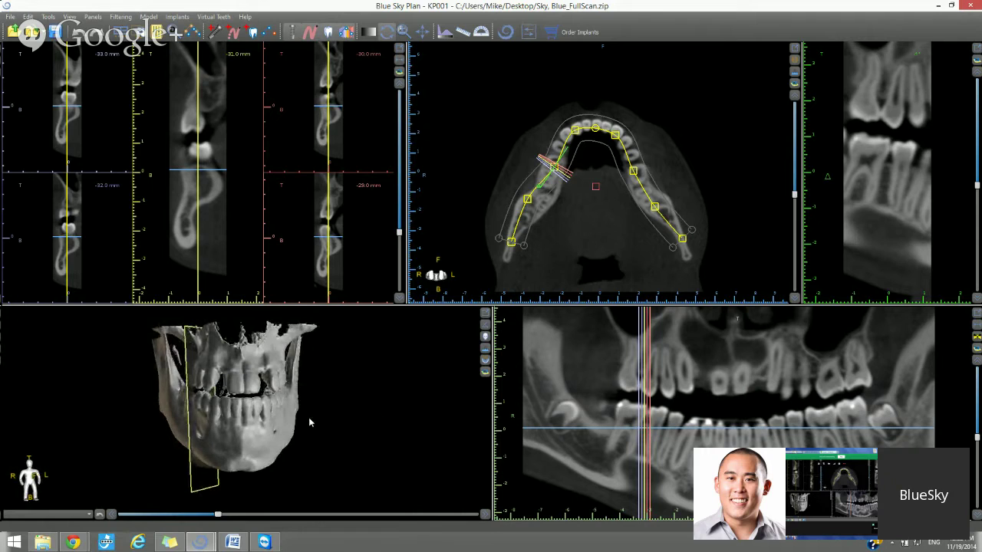
left_click(687, 392)
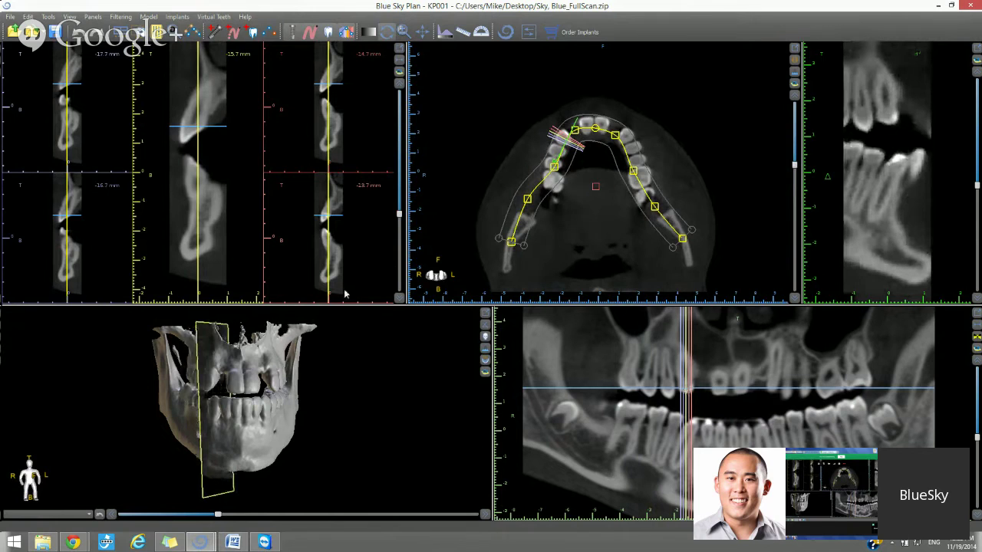
left_click_drag(356, 396, 371, 373)
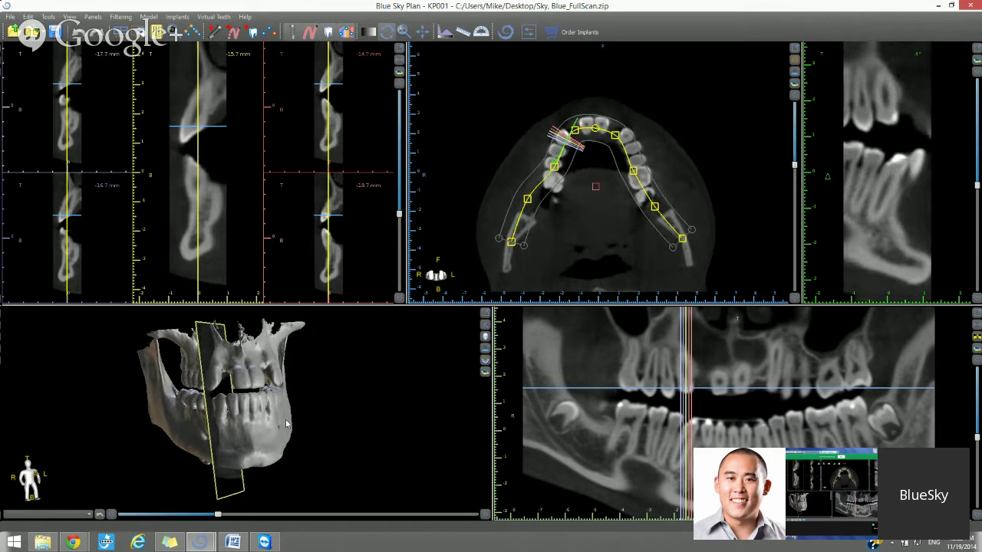
Step: Show the 3D skull model from the Right view angle and return it to the Front view angle
left_click(485, 326)
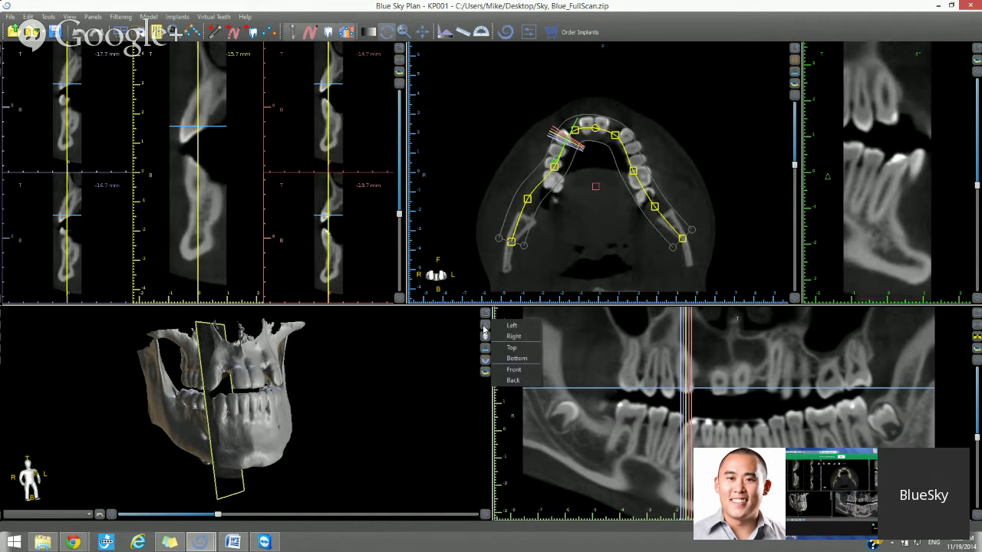
left_click(512, 337)
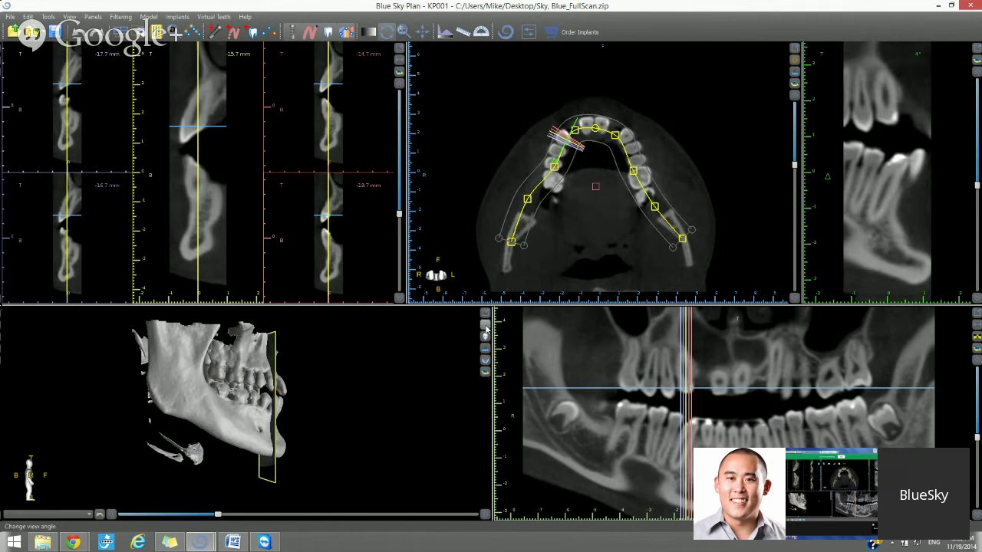
left_click(484, 325)
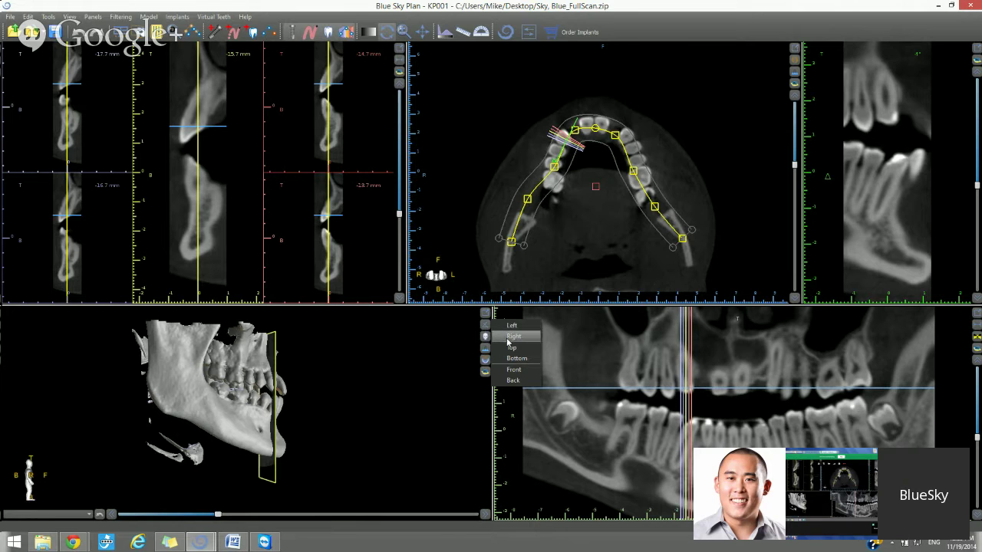
left_click(512, 375)
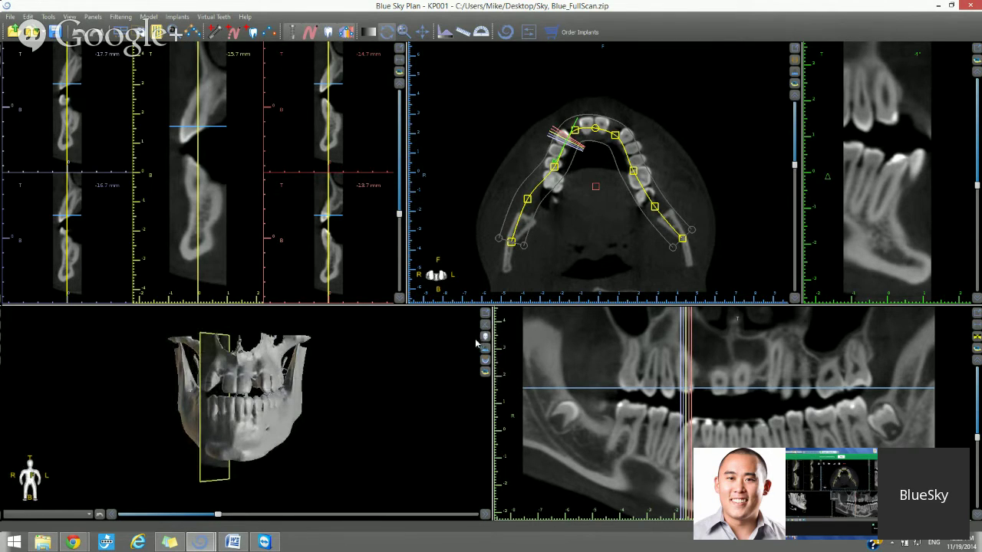
Step: Apply the Shaded bones rendering preset to the 3D model and inspect the right side of the jaw up close
left_click(484, 338)
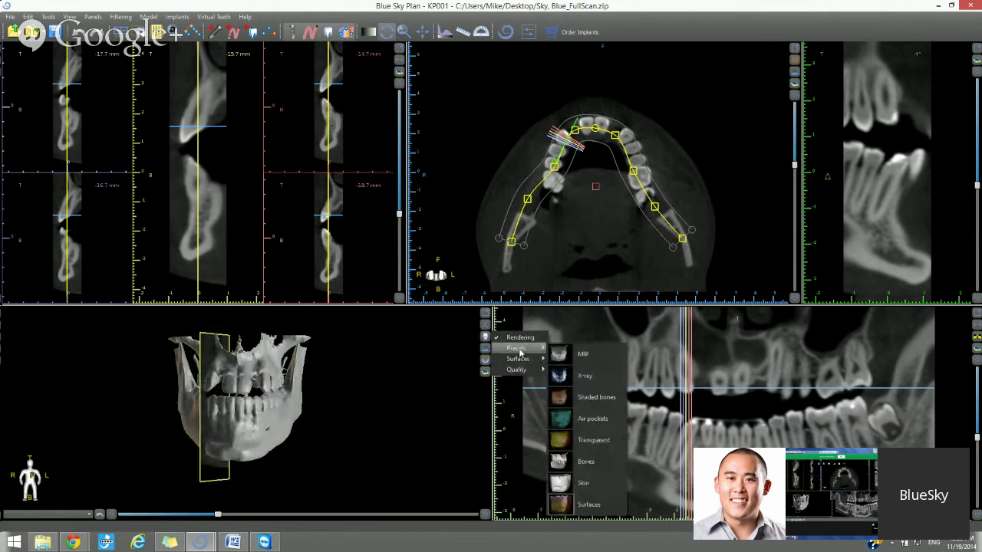
mouse_move(518, 359)
left_click(561, 400)
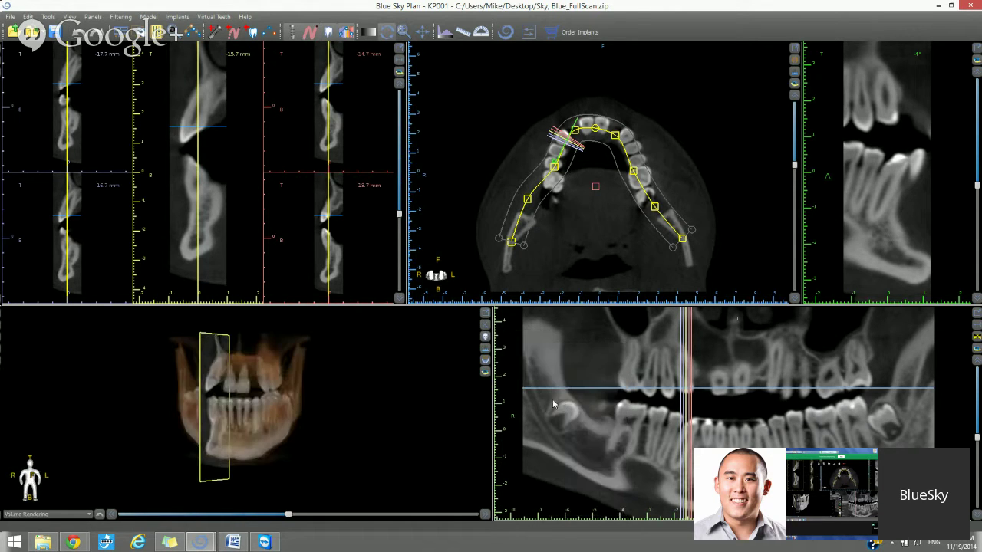
left_click_drag(264, 486, 315, 480)
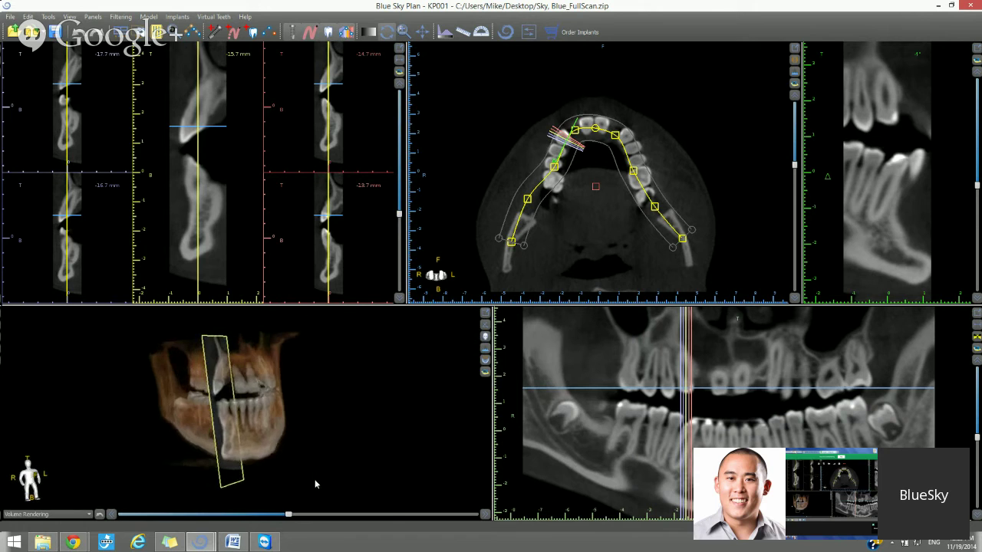
right_click_drag(315, 480, 298, 429)
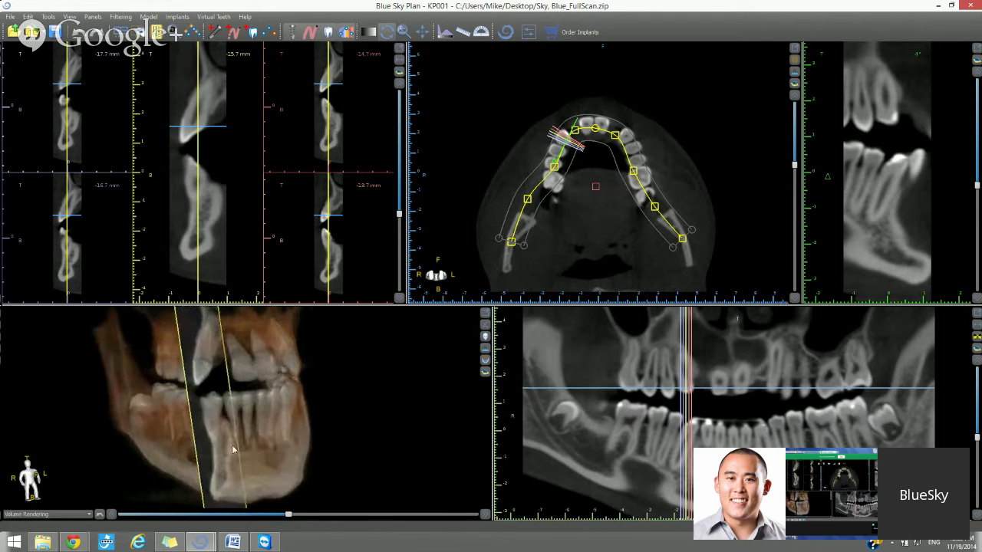
left_click_drag(137, 438, 161, 429)
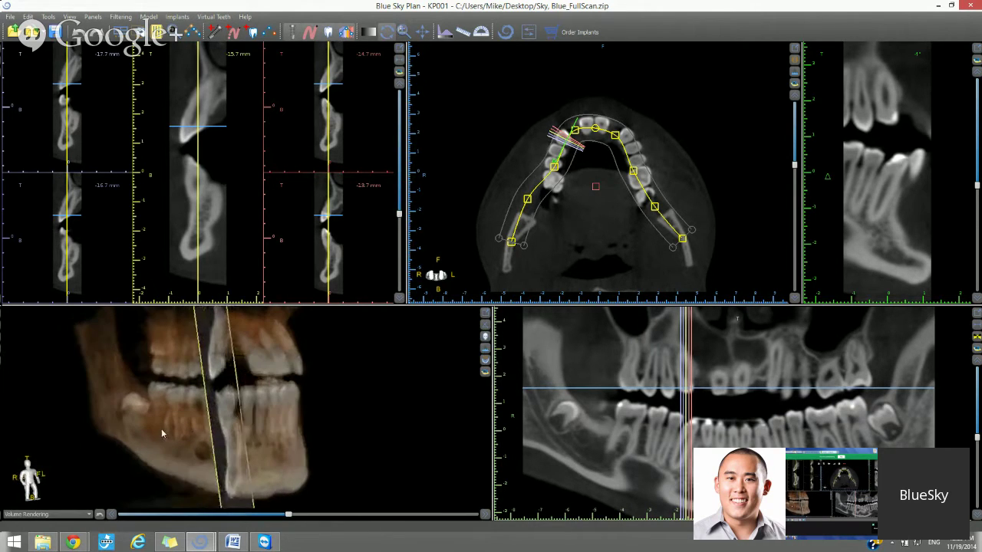
Step: Switch the 3D model's rendering to the Surfaces preset
left_click(485, 339)
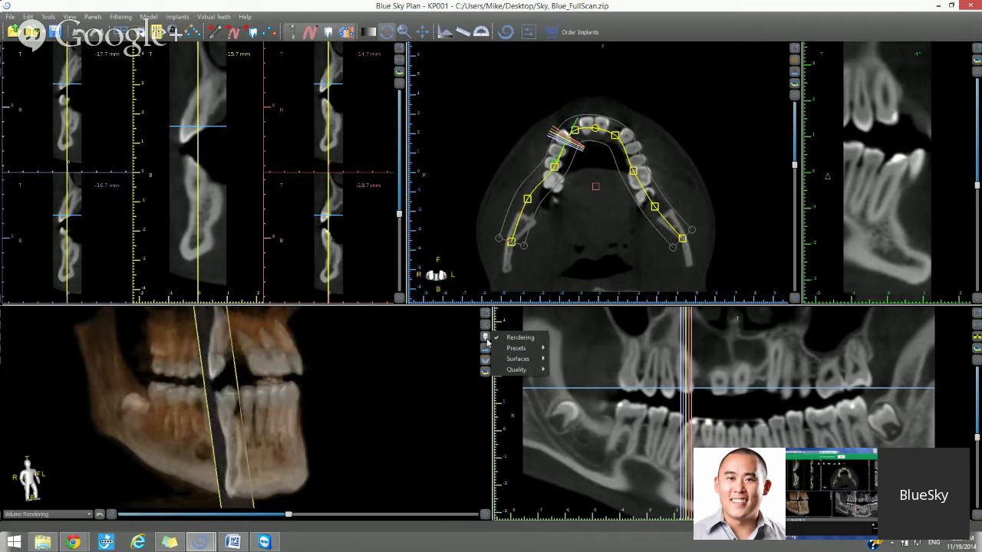
mouse_move(508, 360)
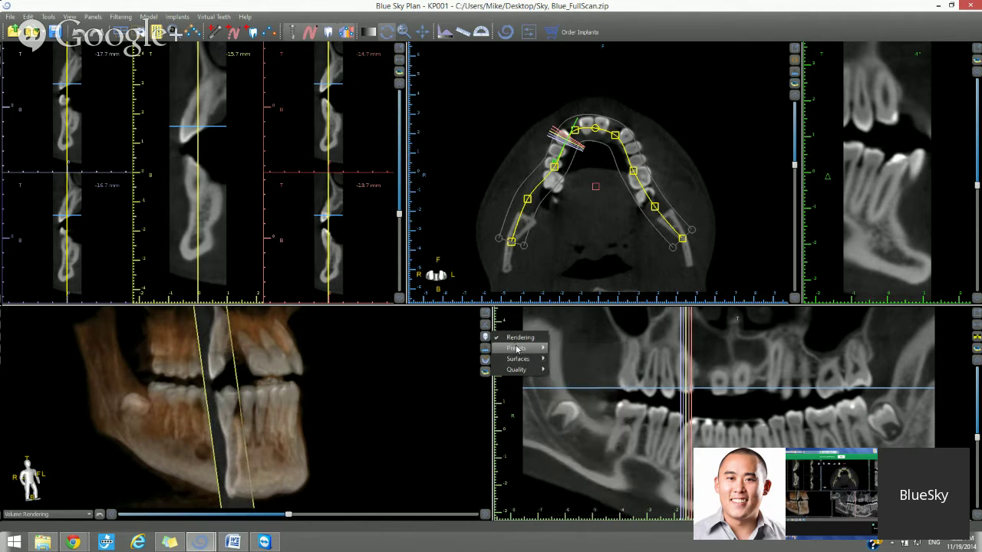
mouse_move(517, 349)
left_click(564, 507)
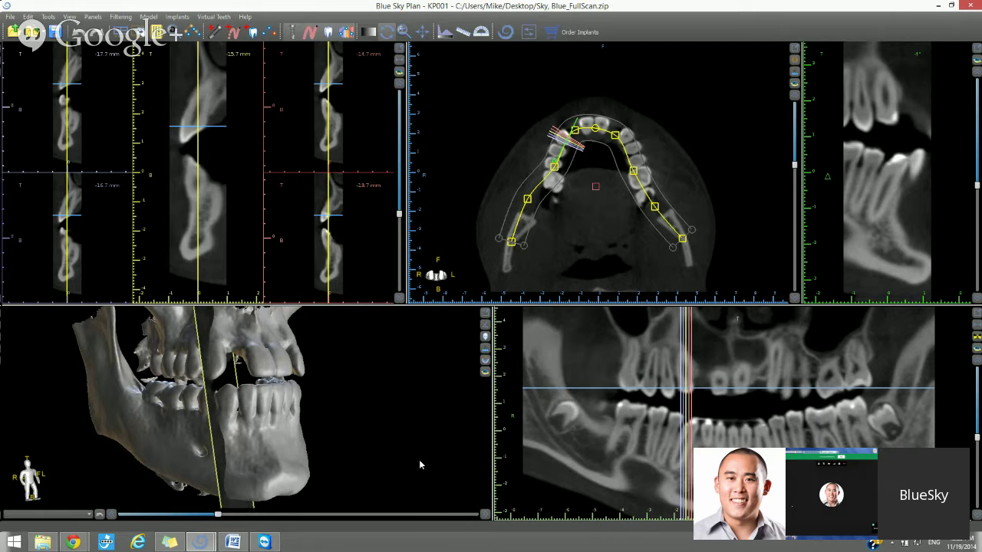
left_click(485, 336)
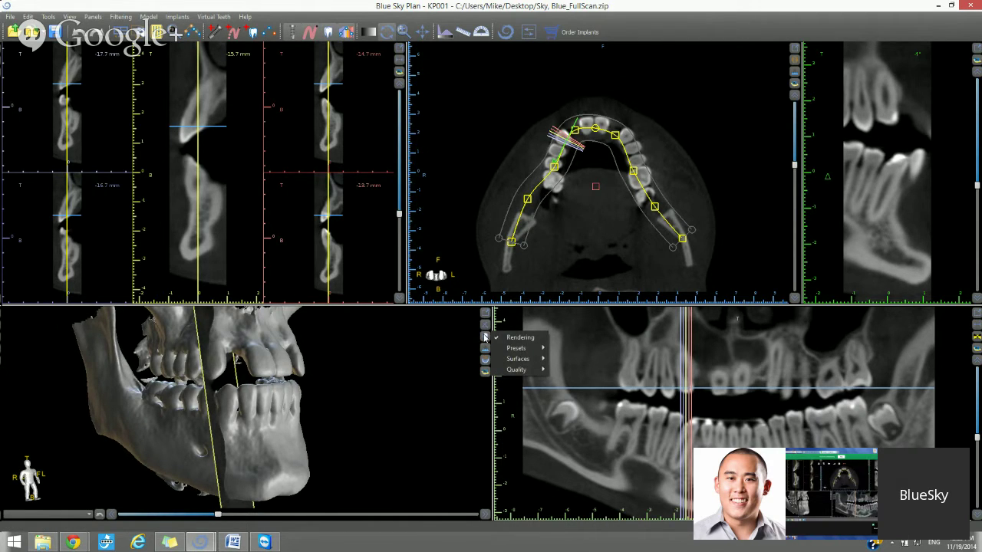
left_click(458, 349)
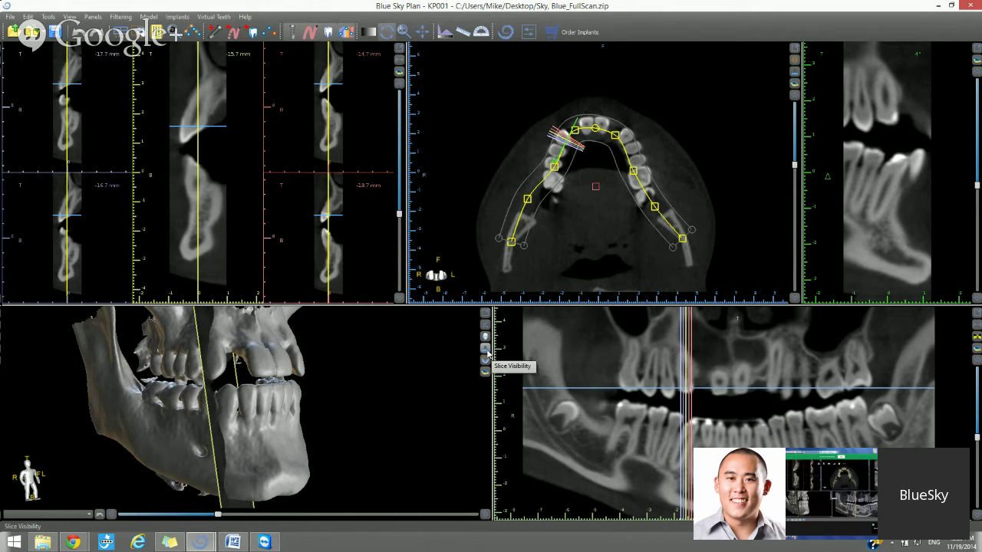
left_click(486, 352)
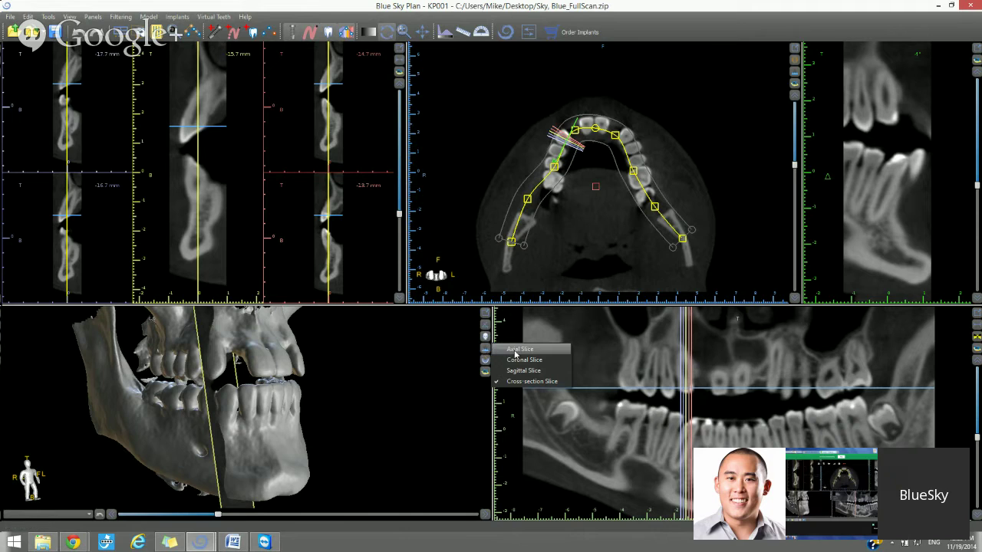
left_click(438, 382)
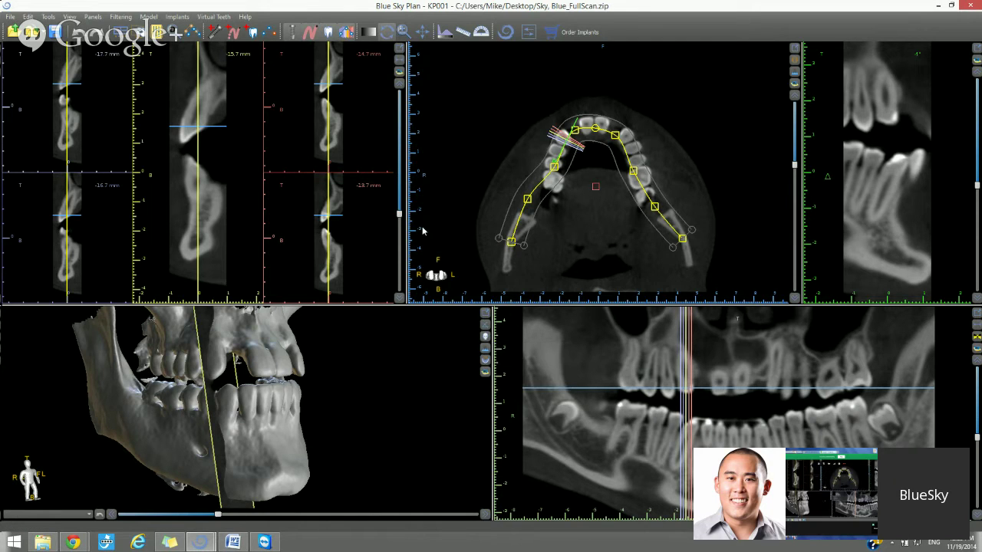
Step: Move the cross-section slices to the front midline at -0.1 mm and hide the cross-section slice in the 3D model
left_click_drag(399, 214, 399, 192)
left_click(486, 350)
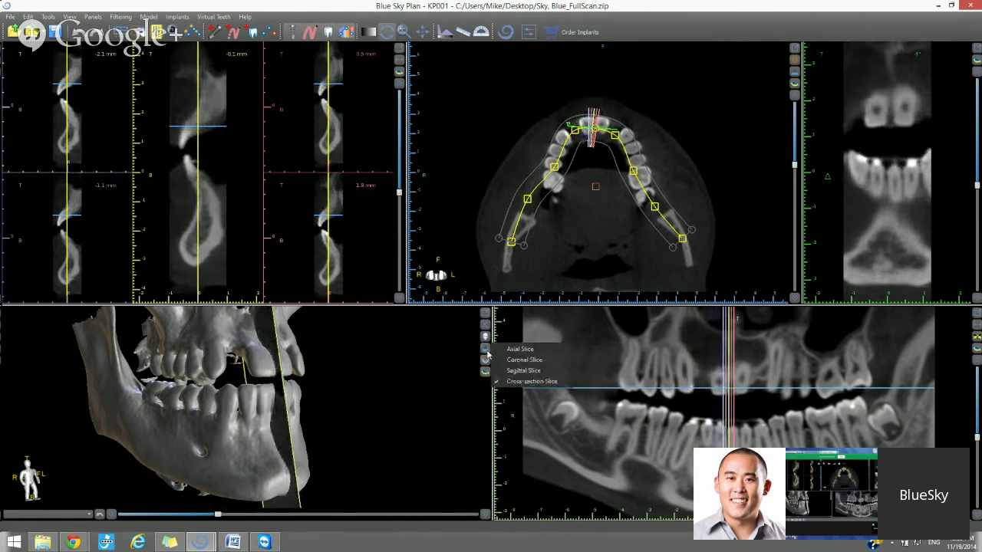
left_click(529, 385)
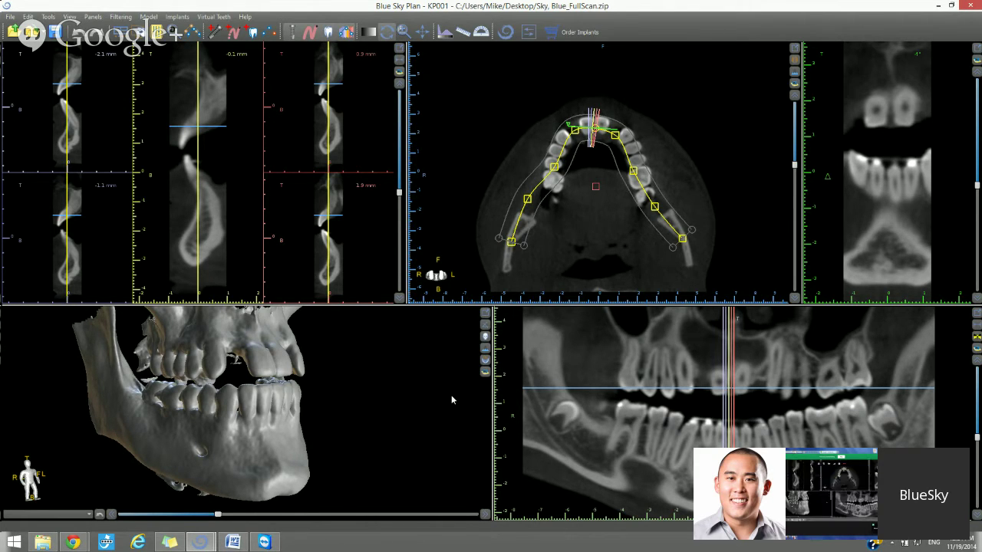
Step: View the Implant List and the Surfaces settings of the 3D model, closing each one after viewing it
left_click(156, 33)
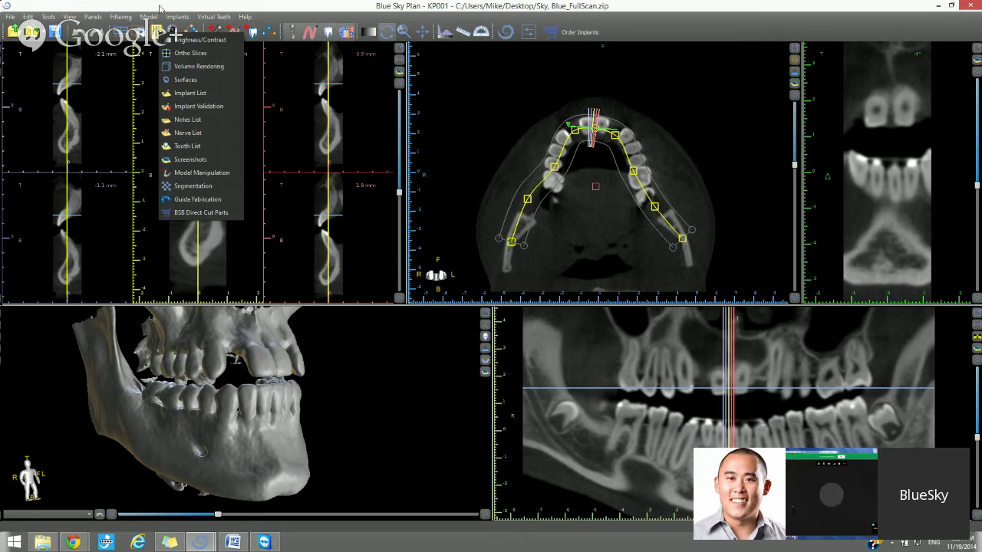
left_click(160, 9)
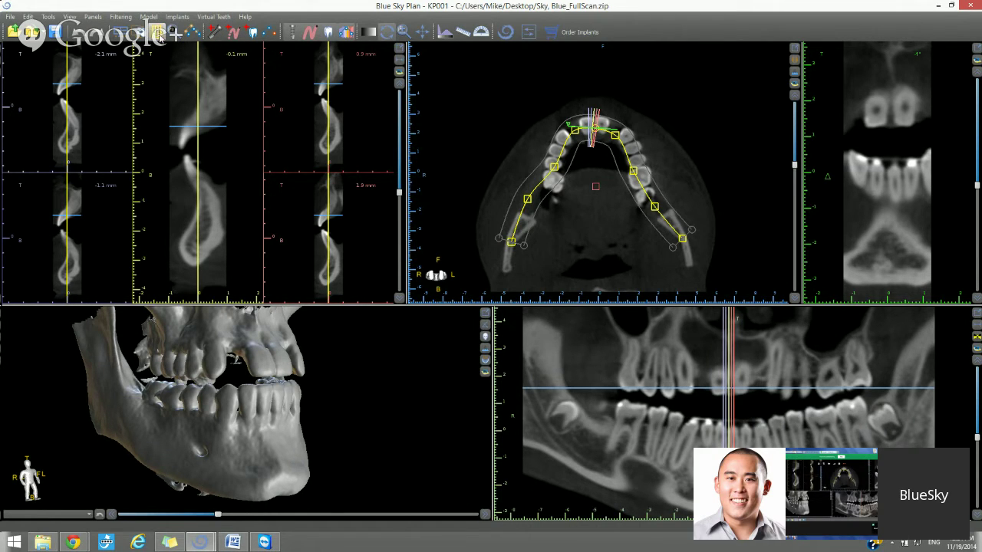
left_click(157, 34)
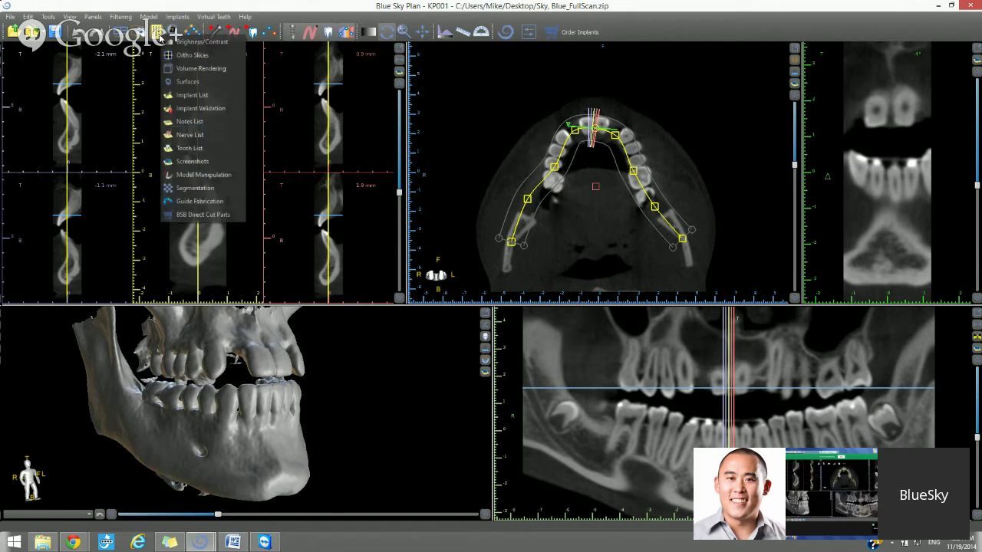
left_click(182, 98)
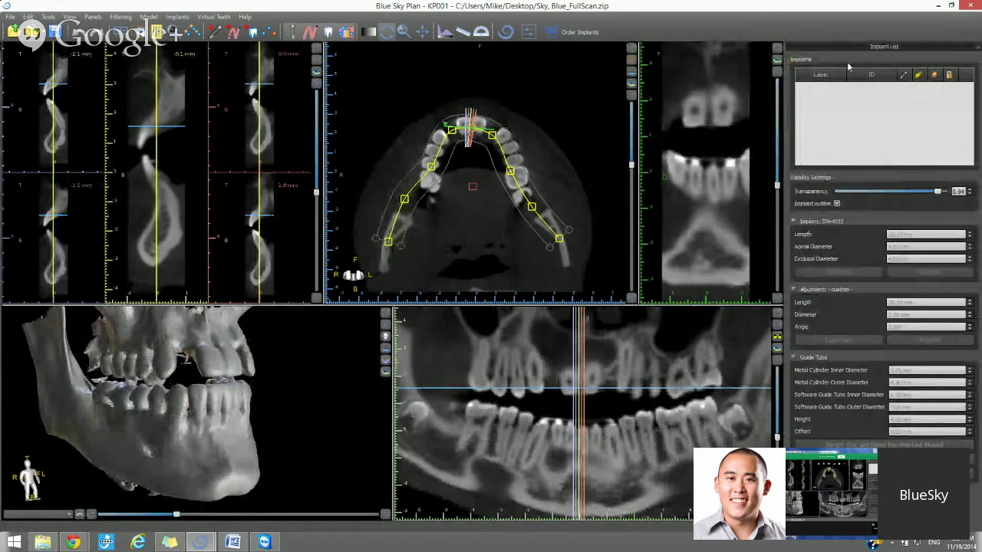
left_click(977, 46)
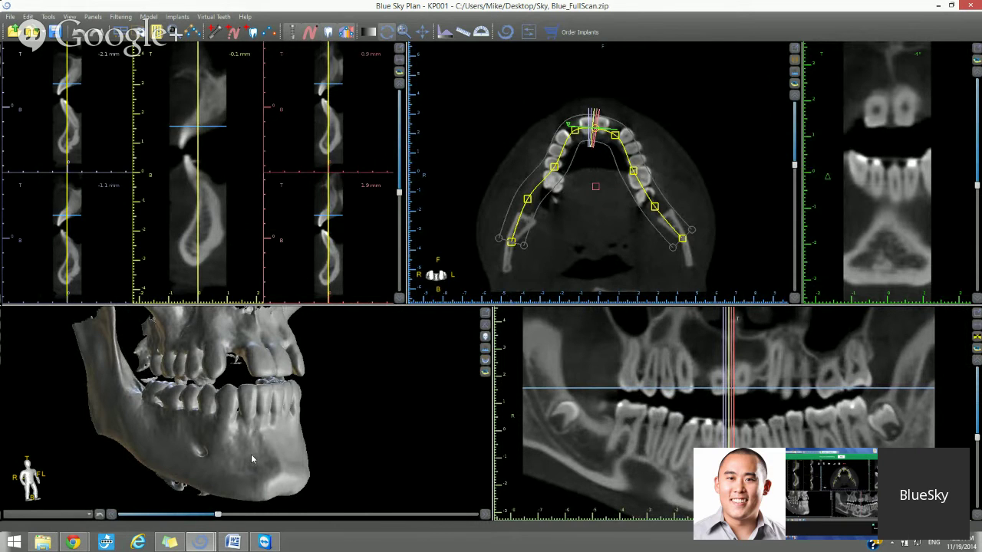
double_click(251, 457)
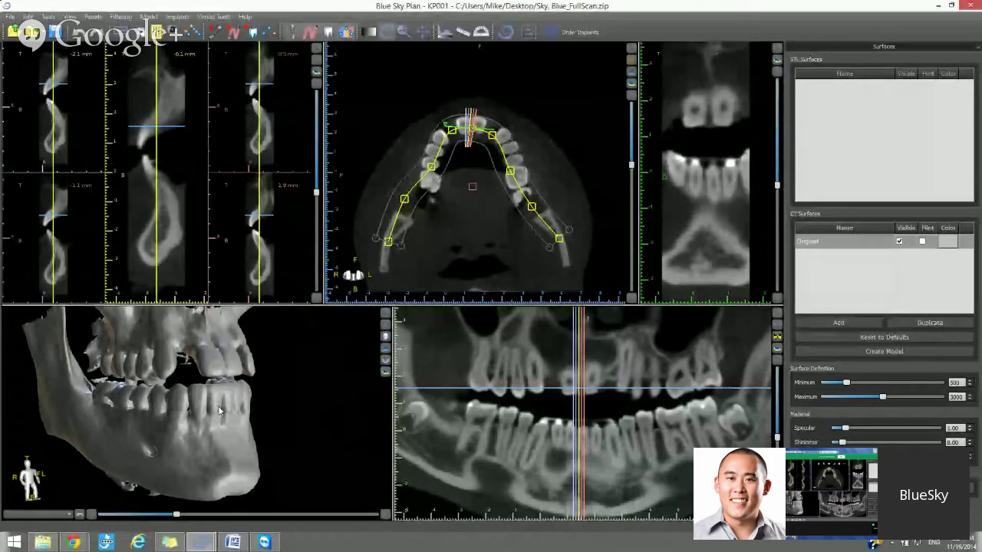
left_click(977, 48)
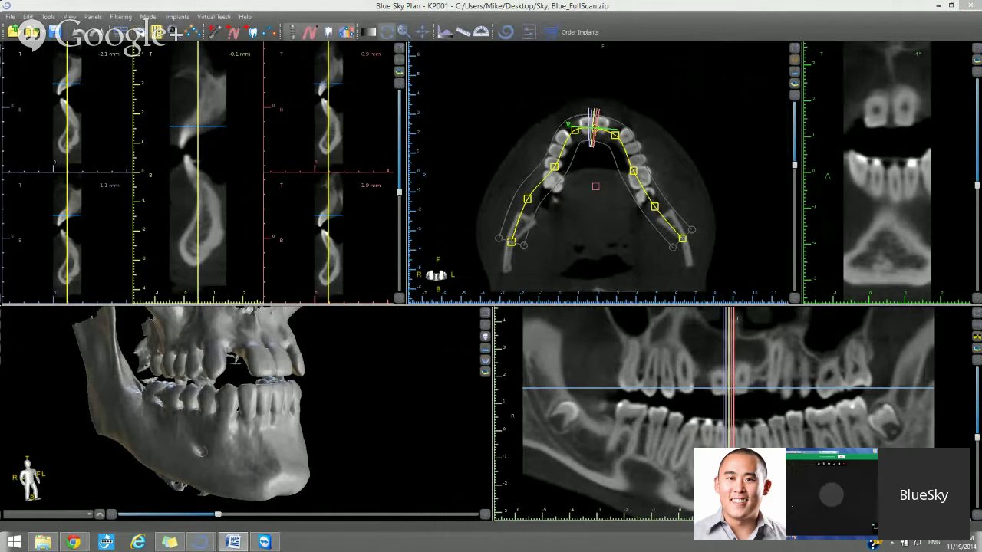
Step: Rotate the 3D skull to inspect its right side, and hide and show again all slice projections in the views
mouse_move(234, 427)
left_mouse_down()
mouse_move(265, 435)
mouse_move(66, 411)
mouse_move(243, 422)
left_mouse_up()
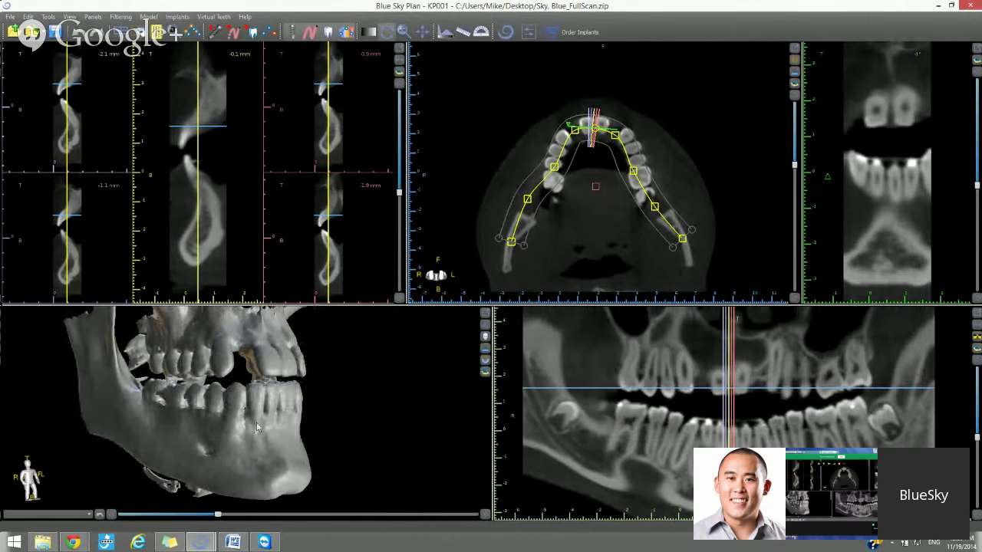
left_click_drag(256, 443, 279, 449)
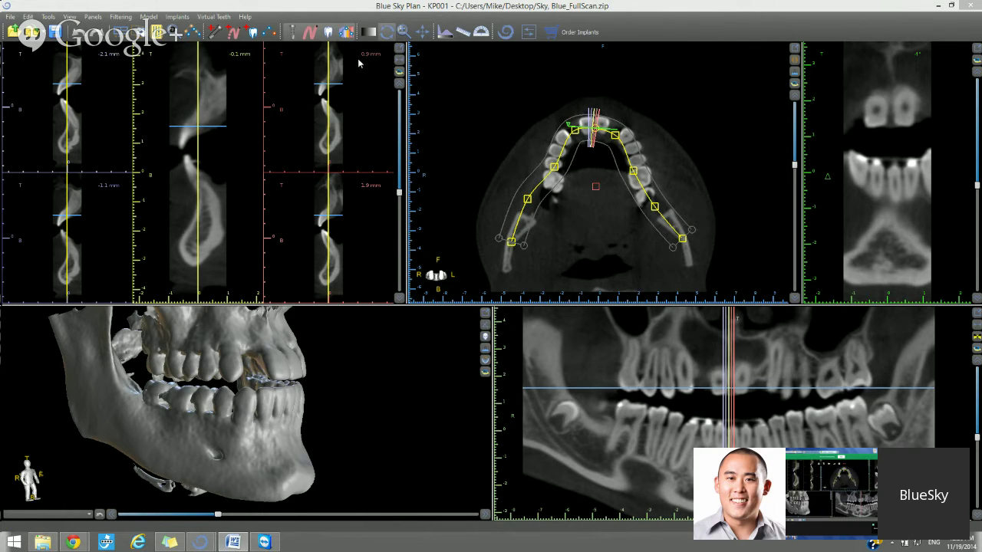
left_click(348, 32)
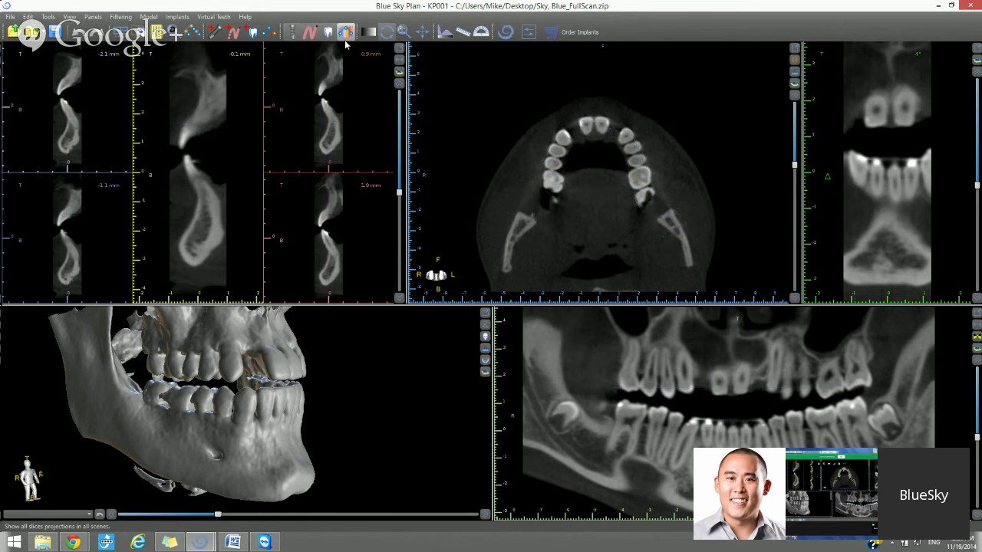
left_click(347, 33)
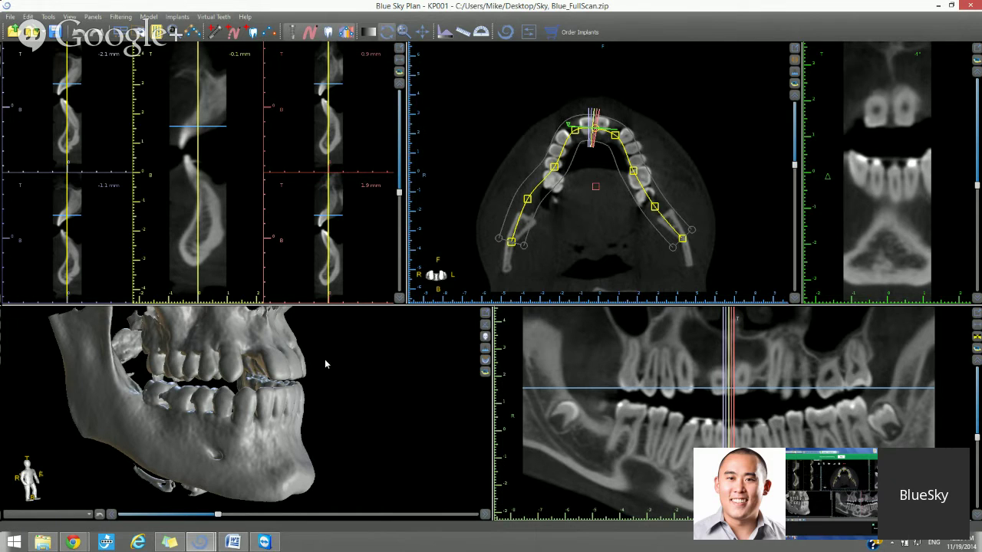
left_click_drag(325, 359, 316, 375)
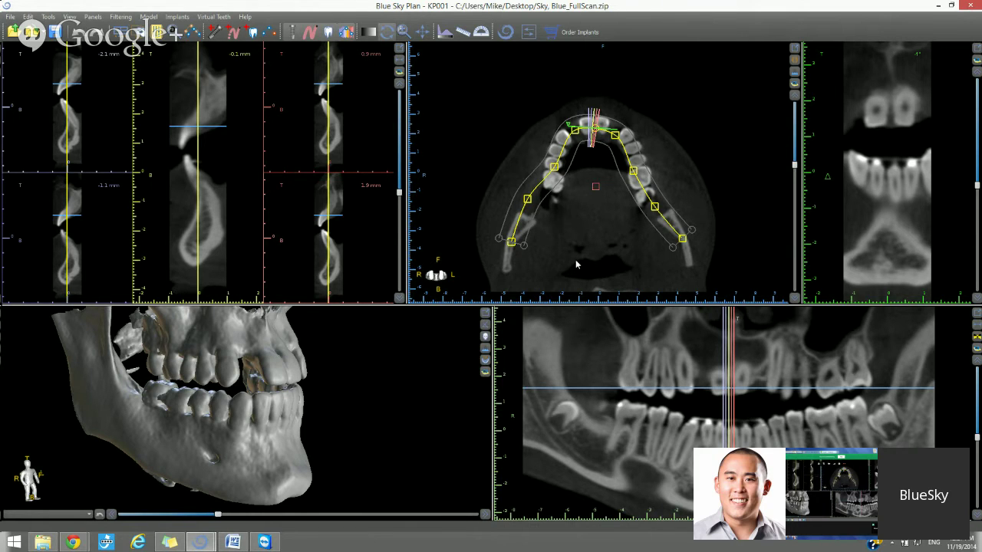
Step: Discard the current project changes and load the DICOM data from Sky, Blue_FullScan.zip on the Desktop
left_click(11, 16)
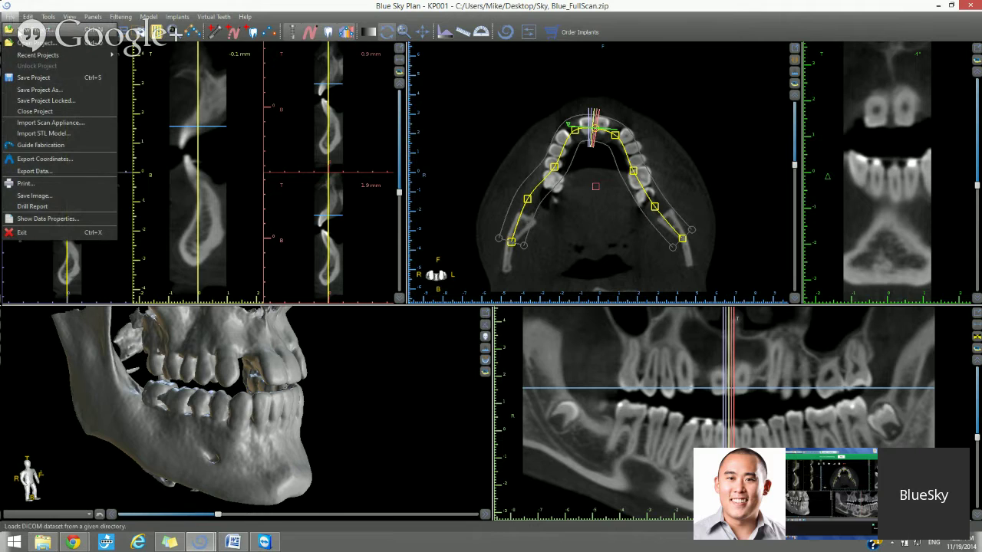
left_click(35, 29)
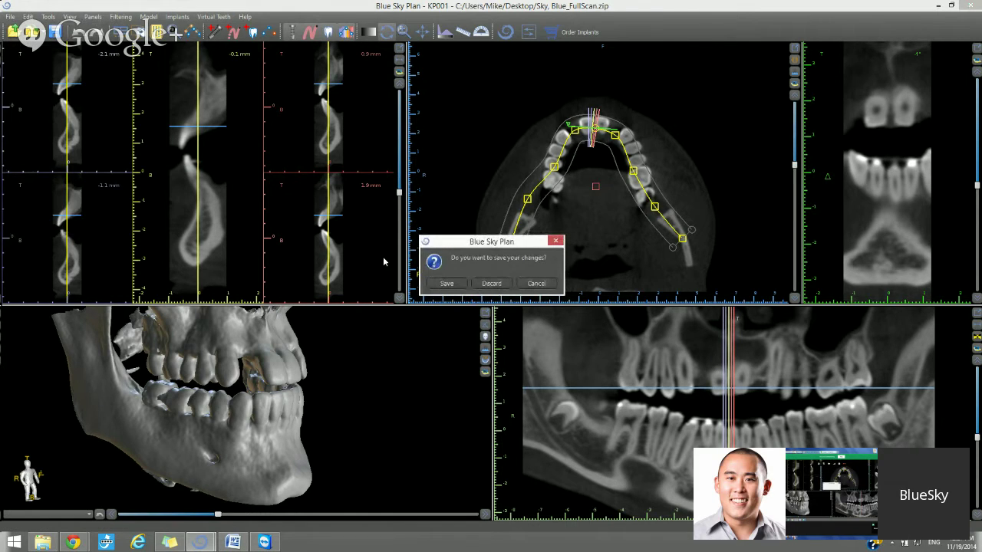
left_click(492, 284)
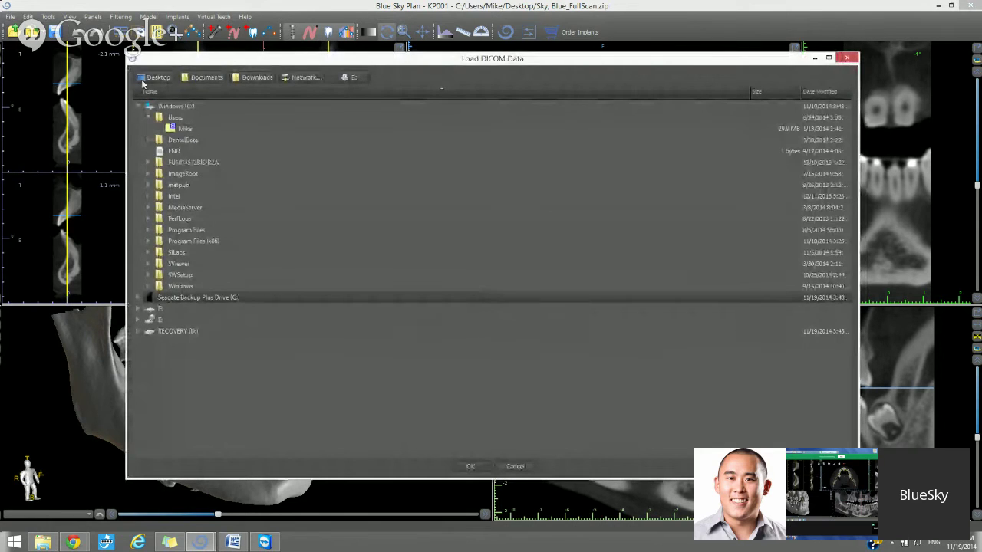
left_click(144, 79)
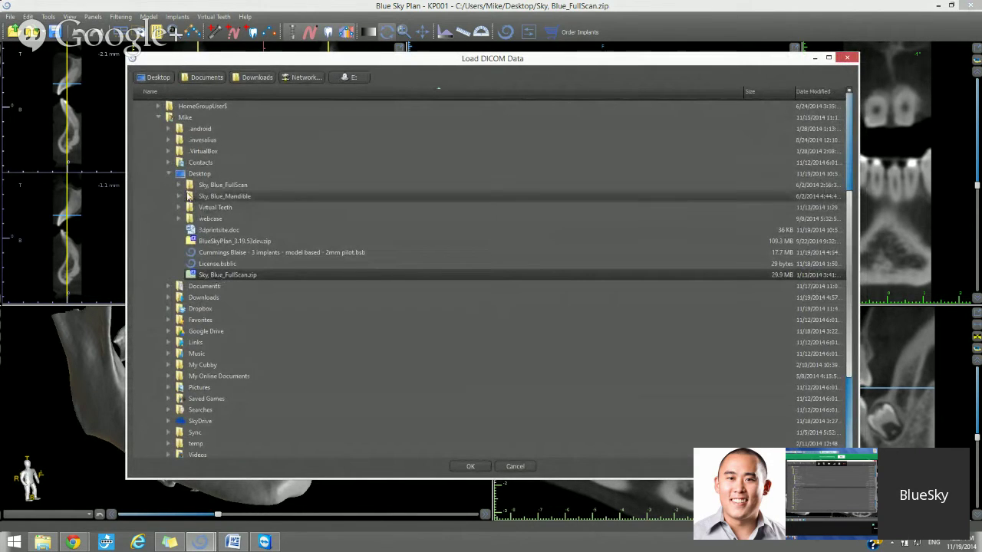
double_click(188, 196)
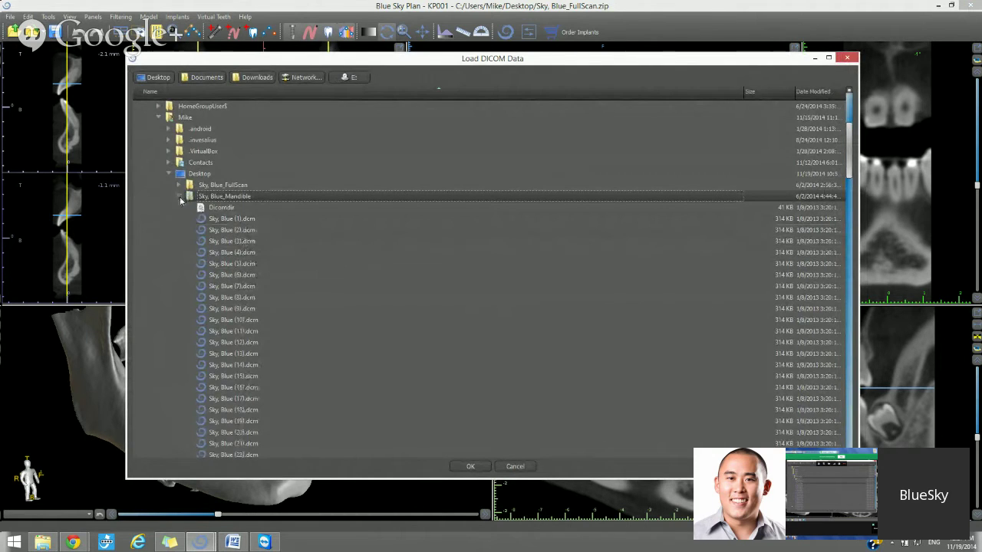
left_click(179, 197)
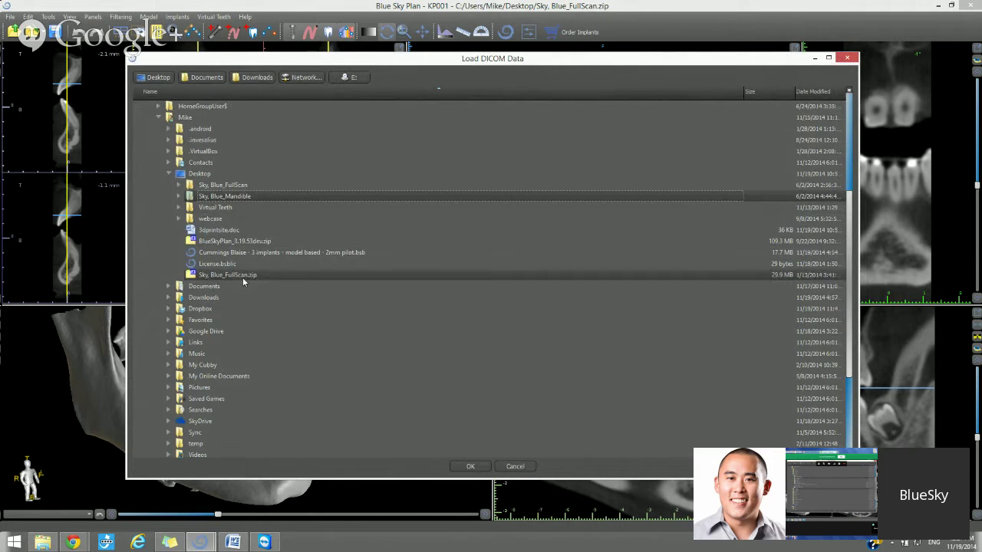
left_click(228, 274)
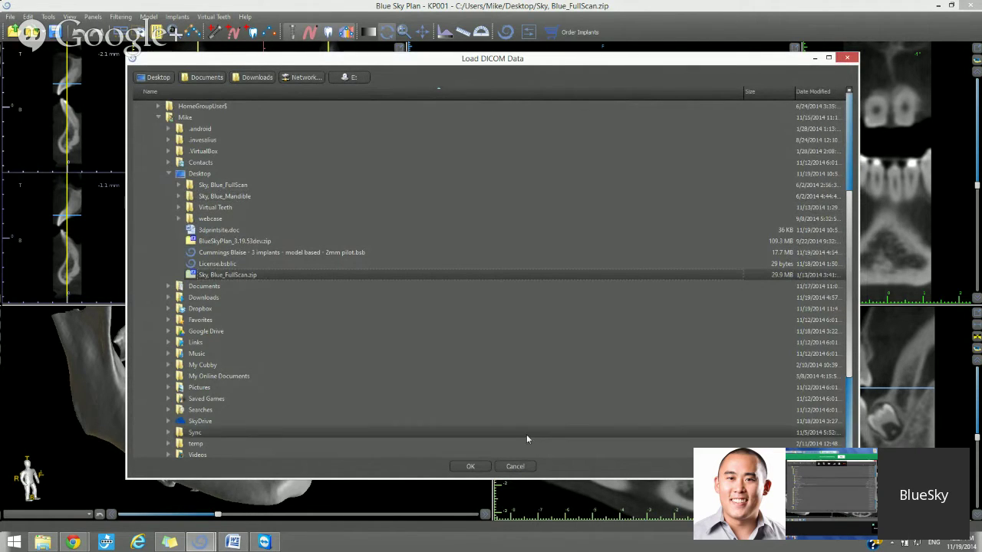
left_click(462, 468)
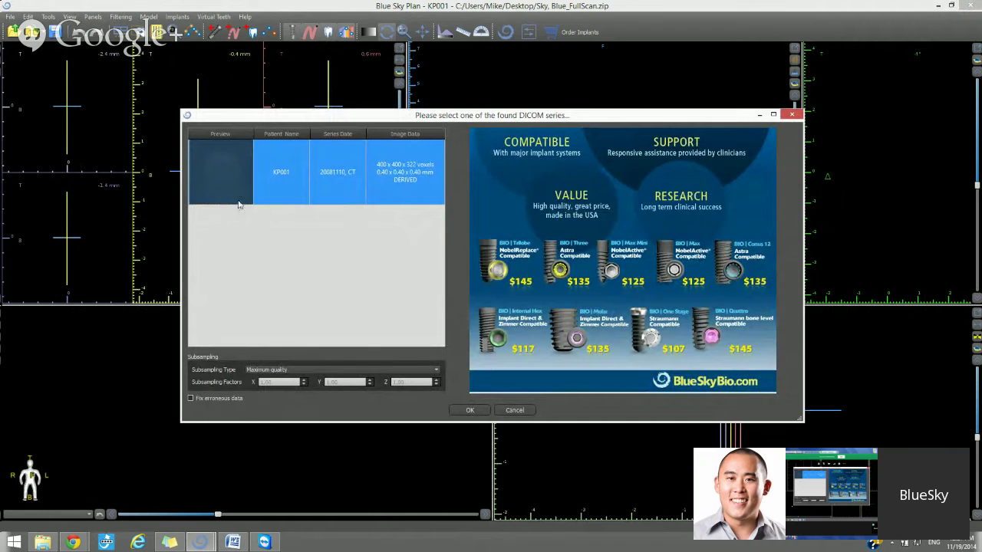
Step: Open the found CT series and crop its volume of interest to Max Y 280 and Max Z 210
double_click(290, 190)
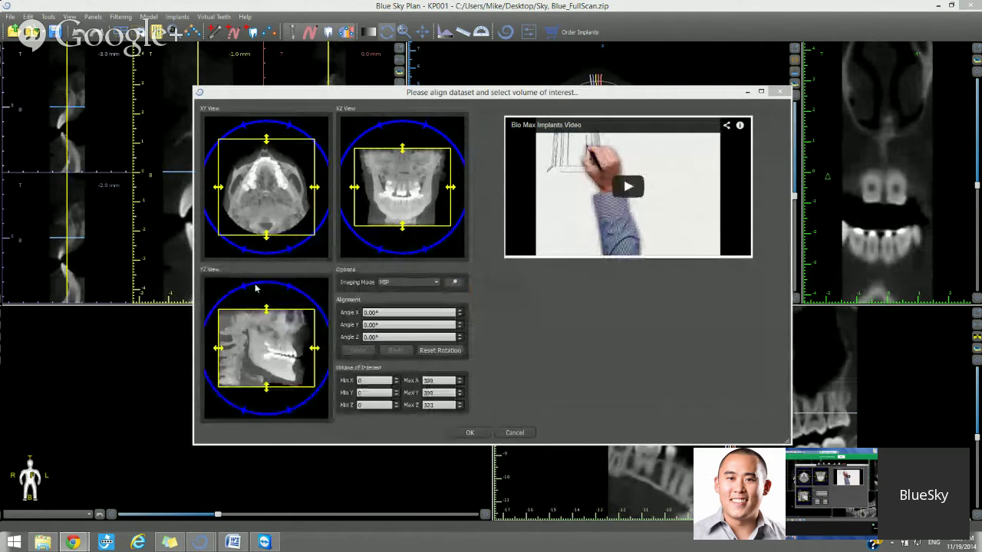
left_click_drag(218, 352, 247, 353)
left_click_drag(266, 310, 263, 342)
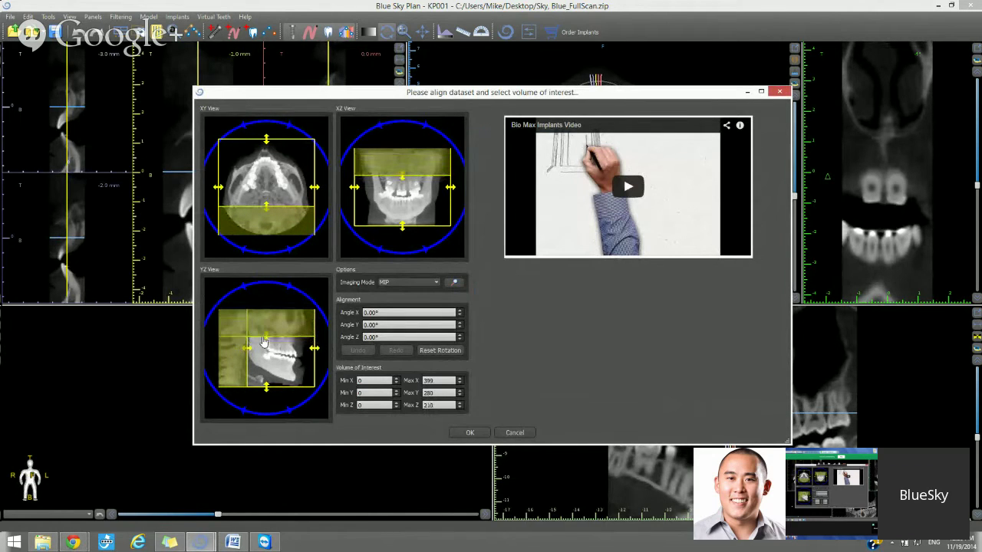
left_click(471, 434)
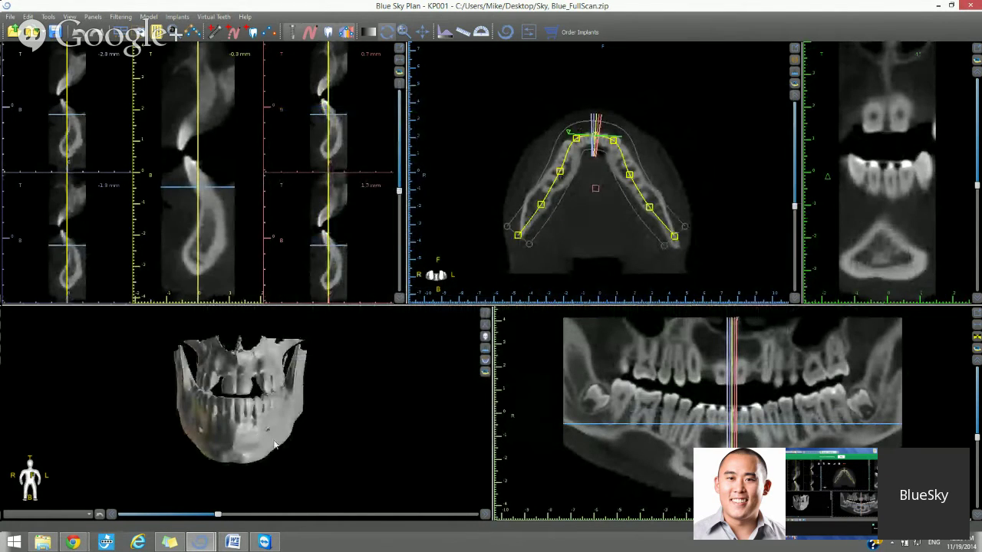
Step: Move the jaw curve's control point in the right molar area outward and shift the panoramic slice slightly toward the outer side of the arch
left_click_drag(275, 444, 315, 443)
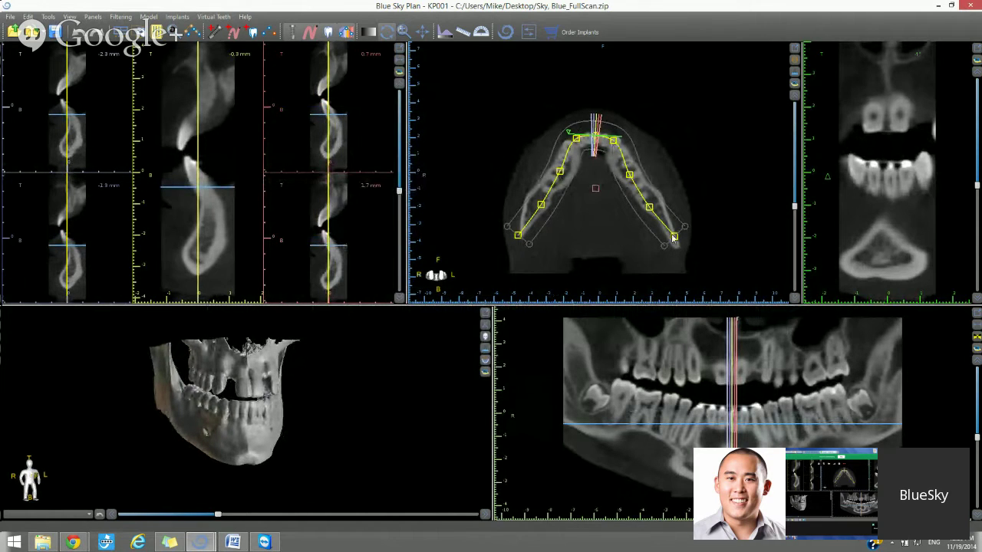
scroll(644, 378, "up", 2)
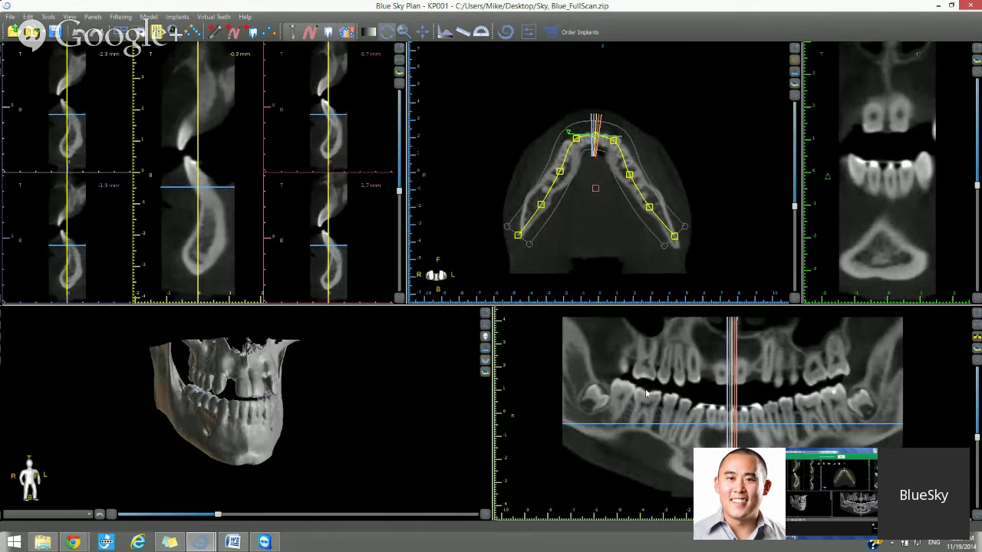
scroll(644, 378, "up", 1)
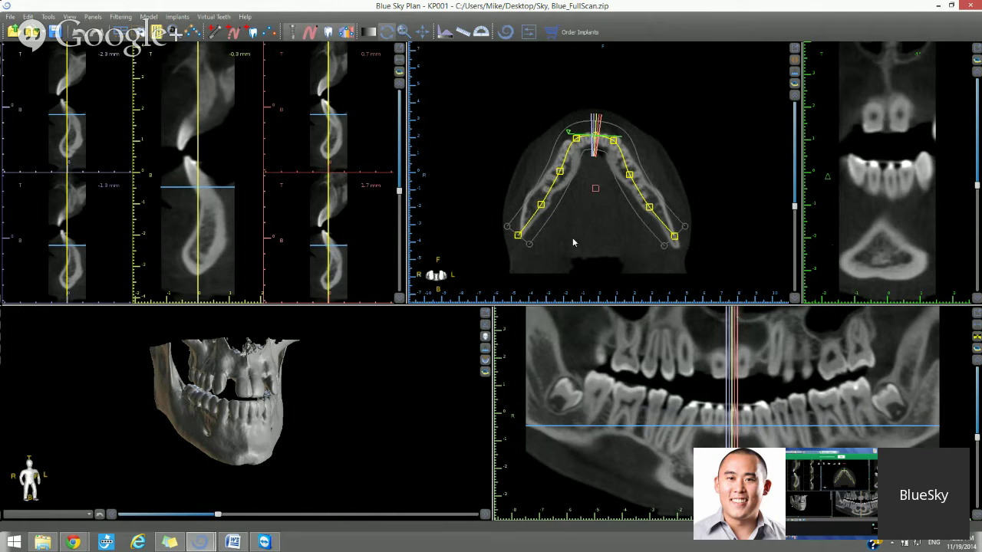
left_click_drag(541, 212, 536, 204)
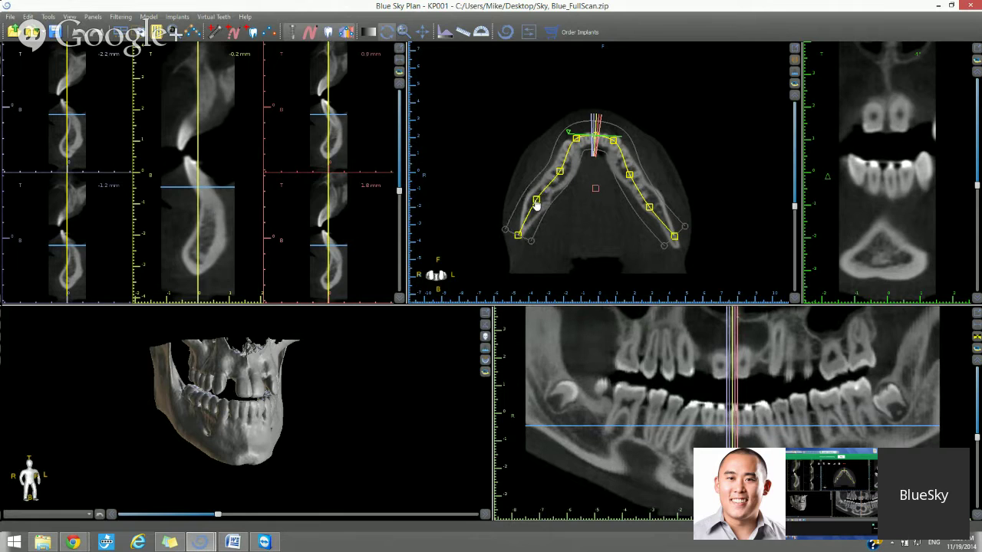
left_click_drag(537, 206, 537, 204)
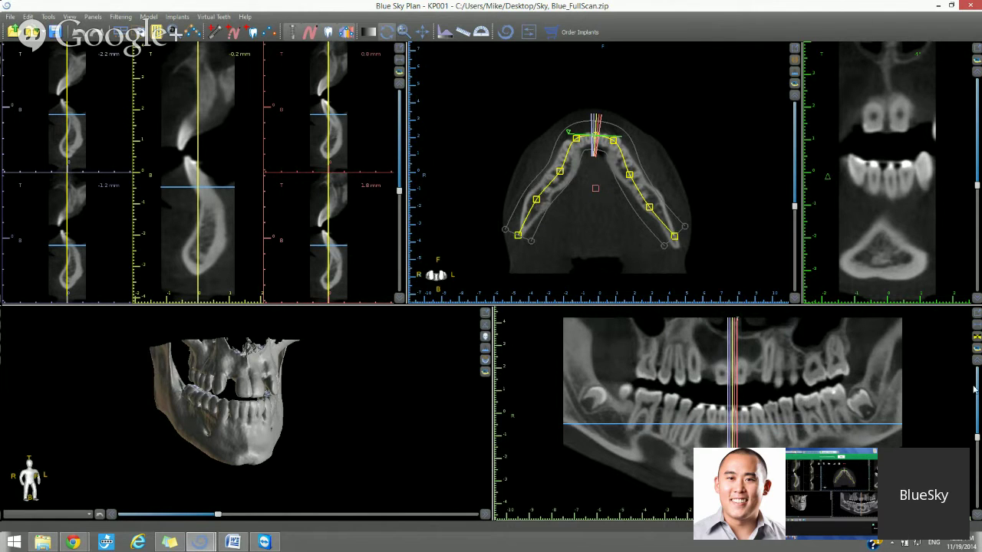
left_click(976, 362)
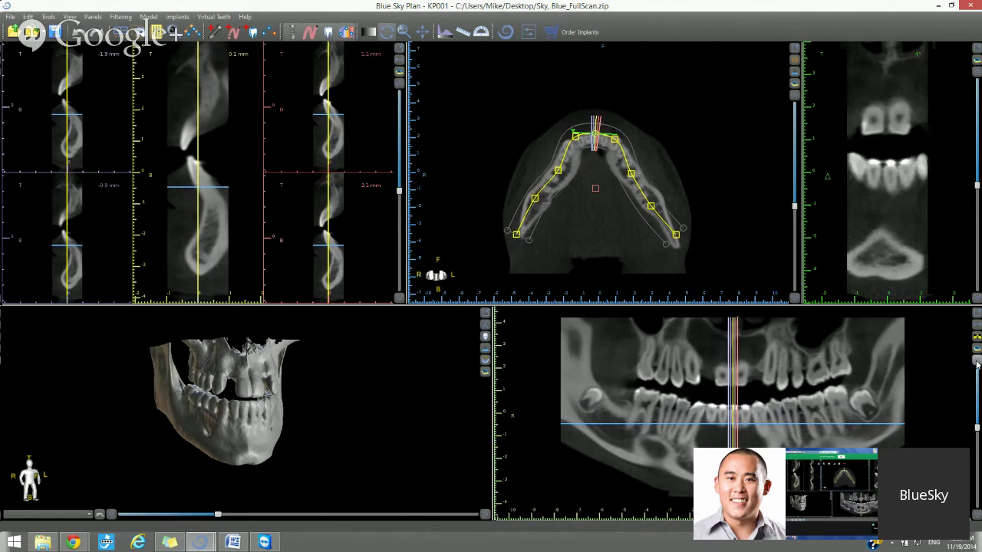
Step: Shift the panoramic slice slightly toward the inner side of the arch and nudge the jaw curve's right molar control point outward
left_click(977, 362)
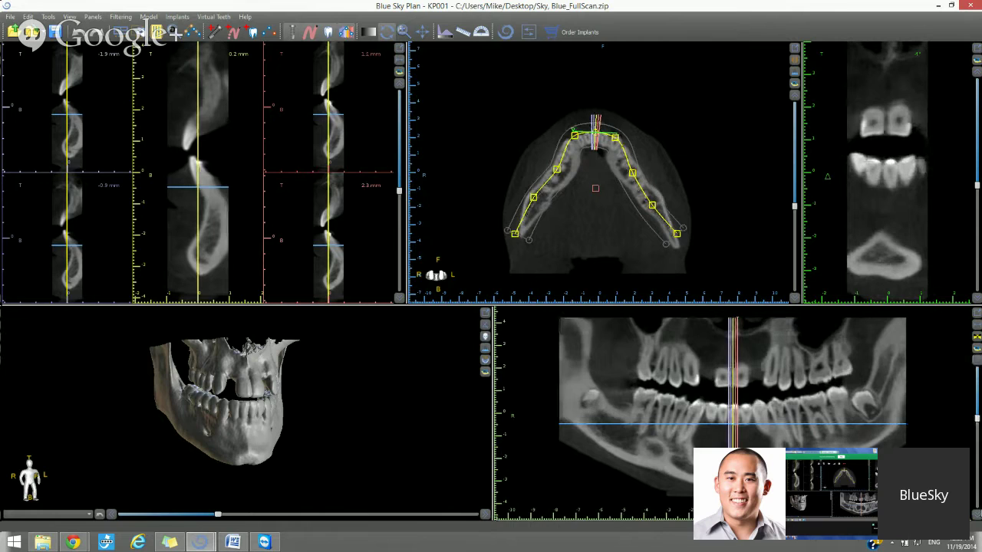
left_click(978, 516)
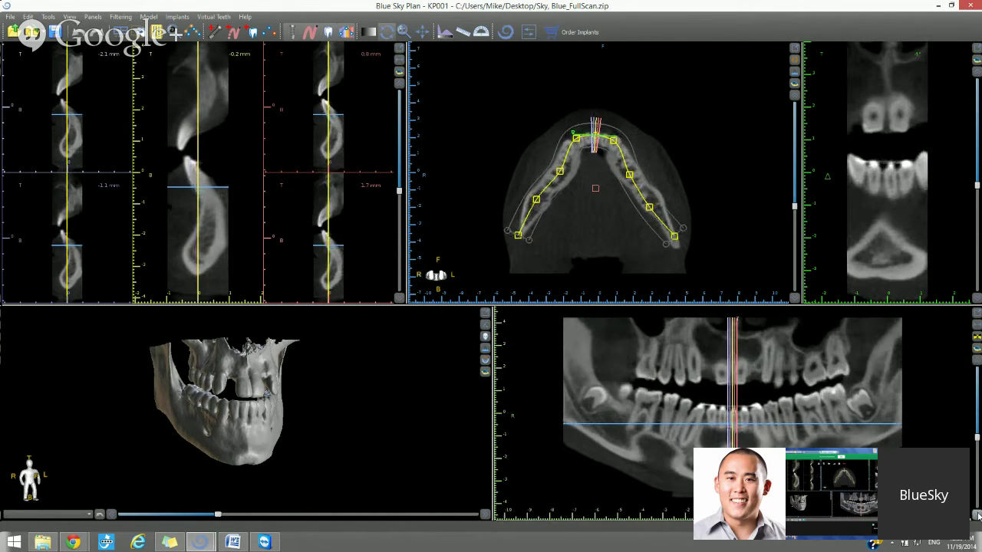
left_click(978, 516)
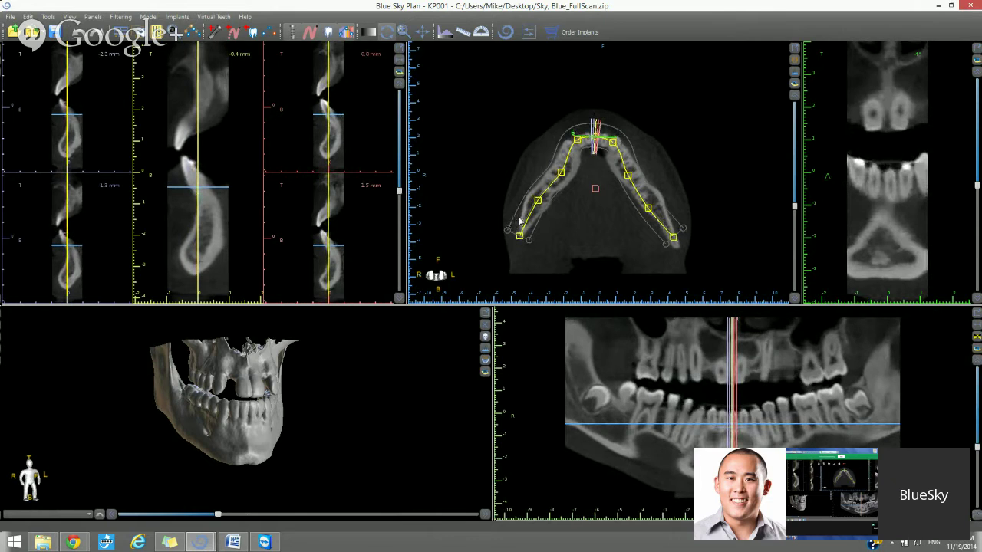
left_click(979, 365)
left_click(979, 365)
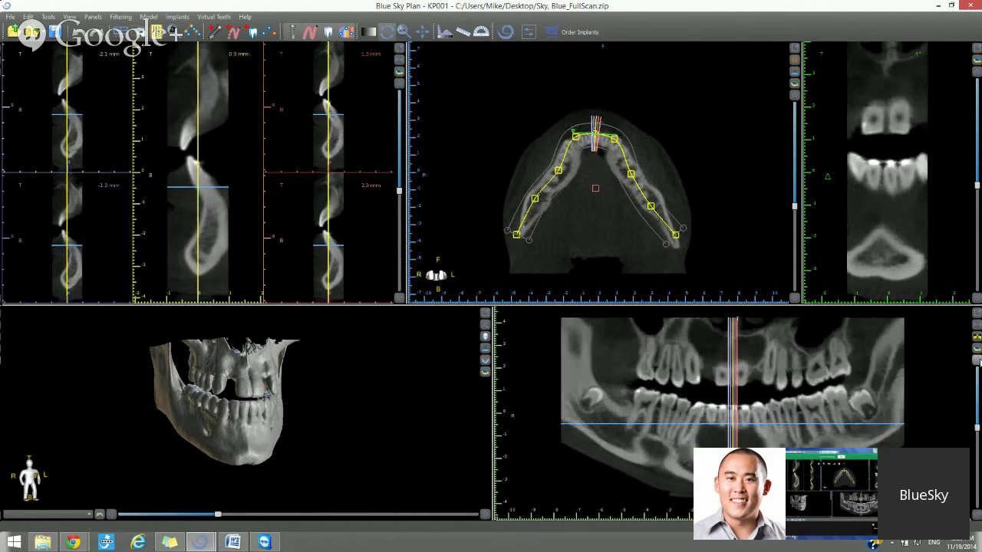
left_click(978, 522)
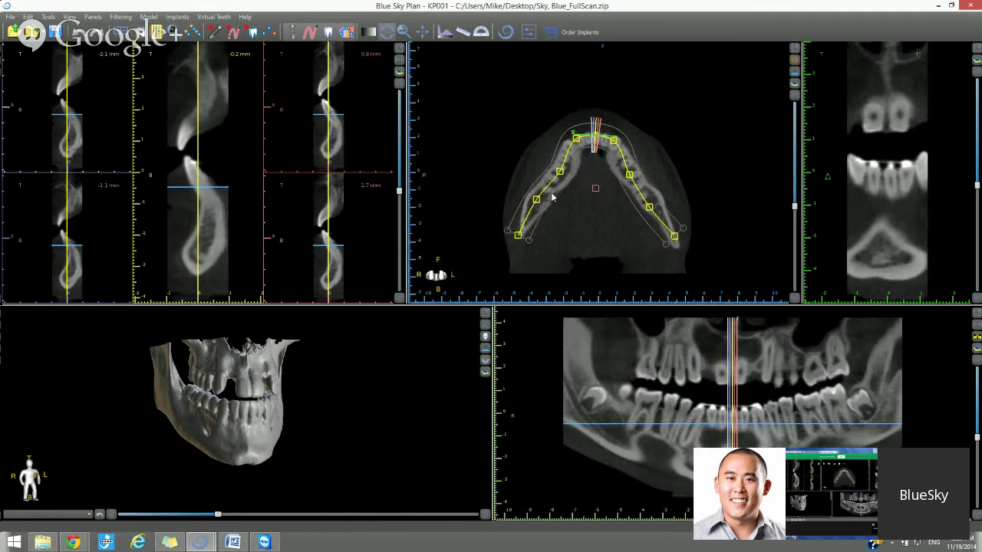
left_click_drag(537, 206, 536, 203)
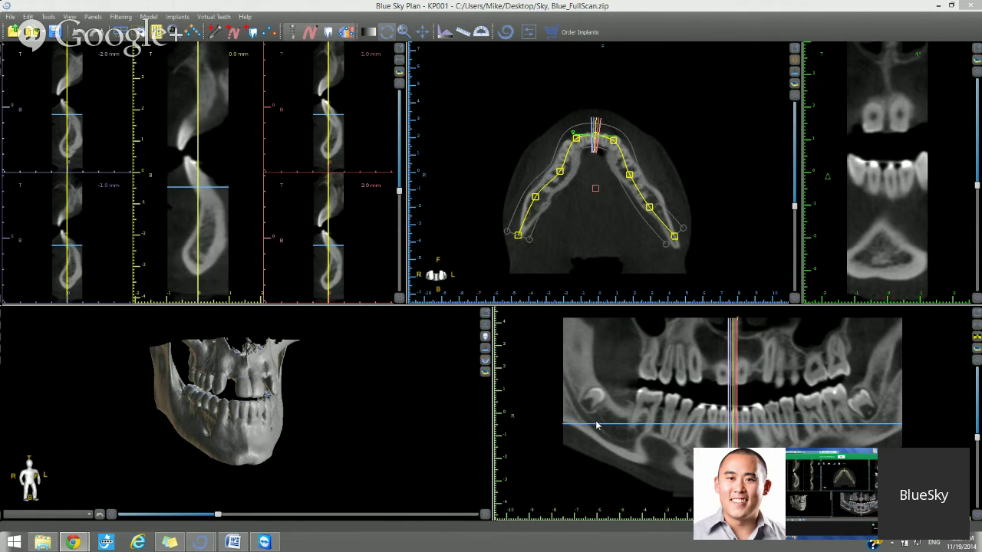
Step: Start a new nerve and trace it with six points along the right mandibular canal in the panoramic view
left_click(234, 33)
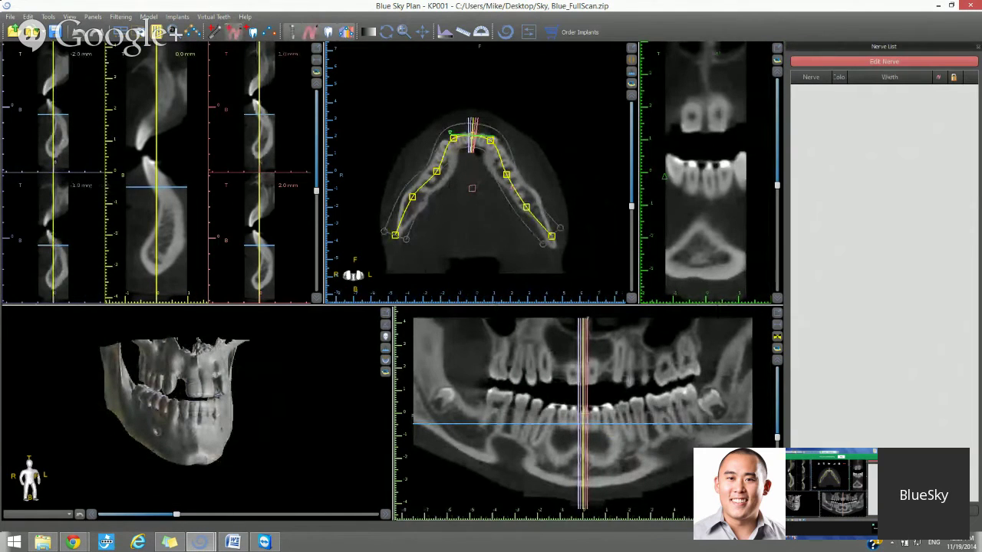
left_click(415, 388)
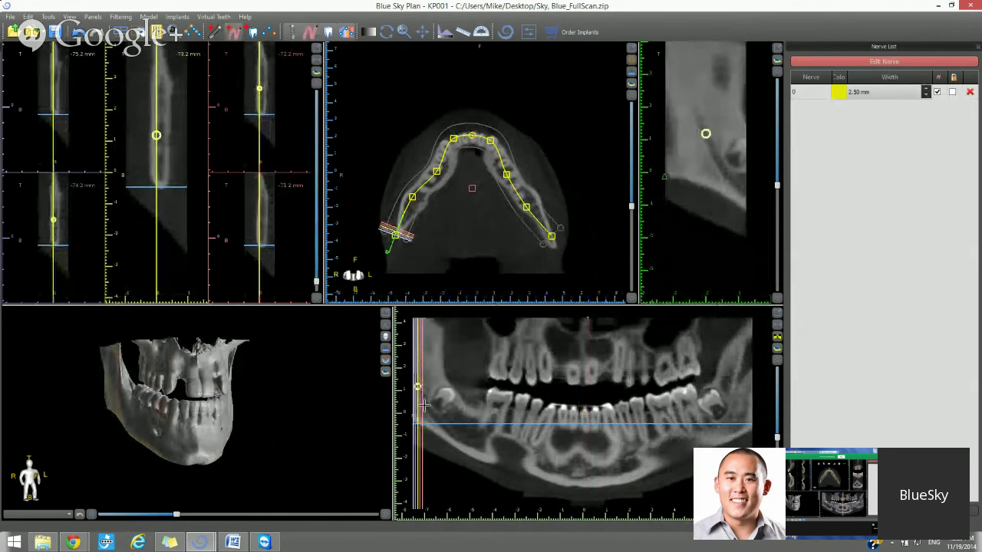
left_click(424, 407)
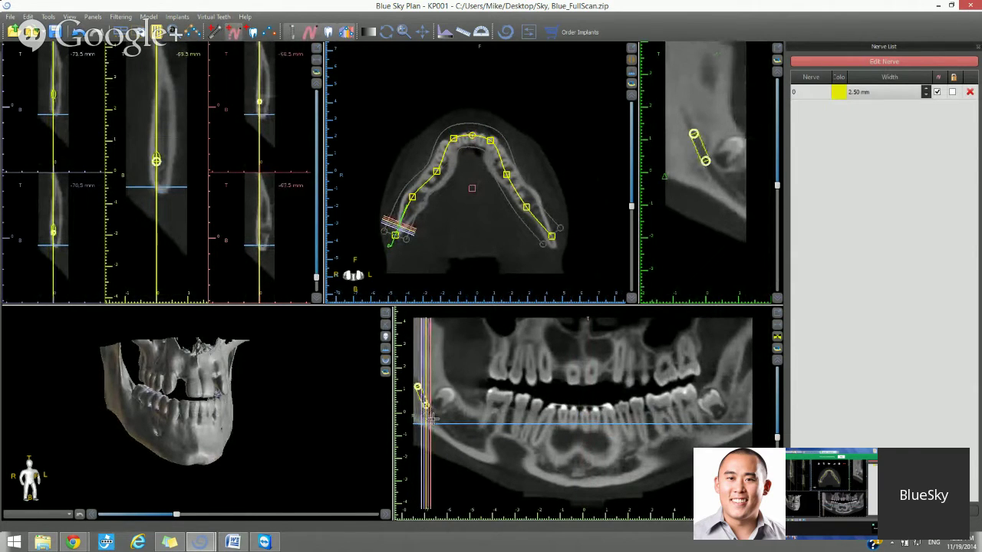
left_click(434, 420)
left_click(448, 432)
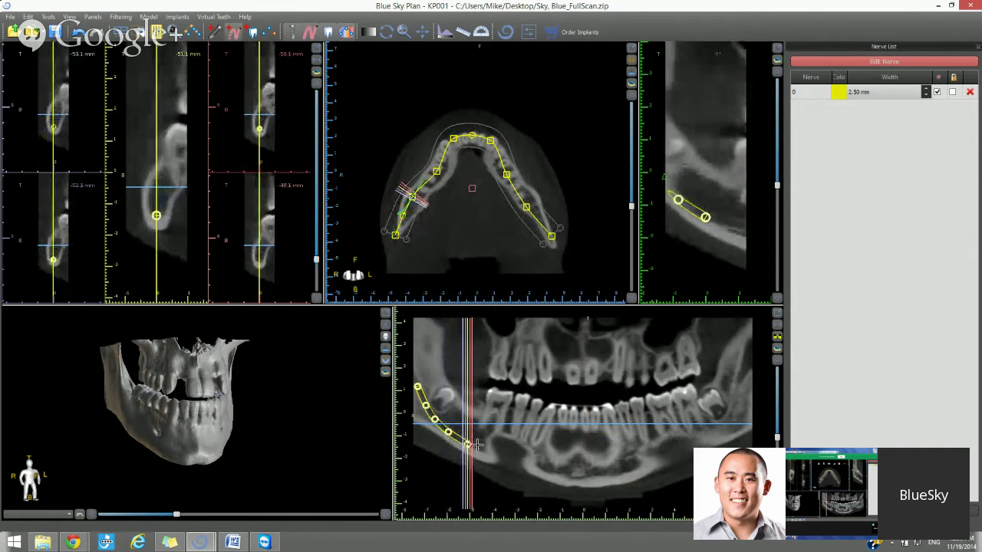
left_click(480, 443)
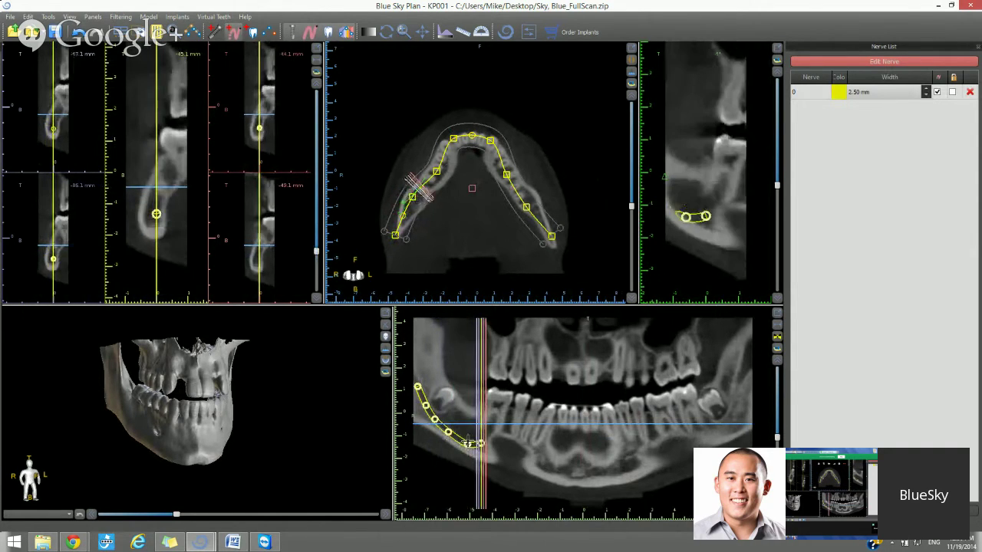
Step: Shift the panoramic slice slightly outward, add an upward end point to the right nerve, and finish editing it
left_click(776, 363)
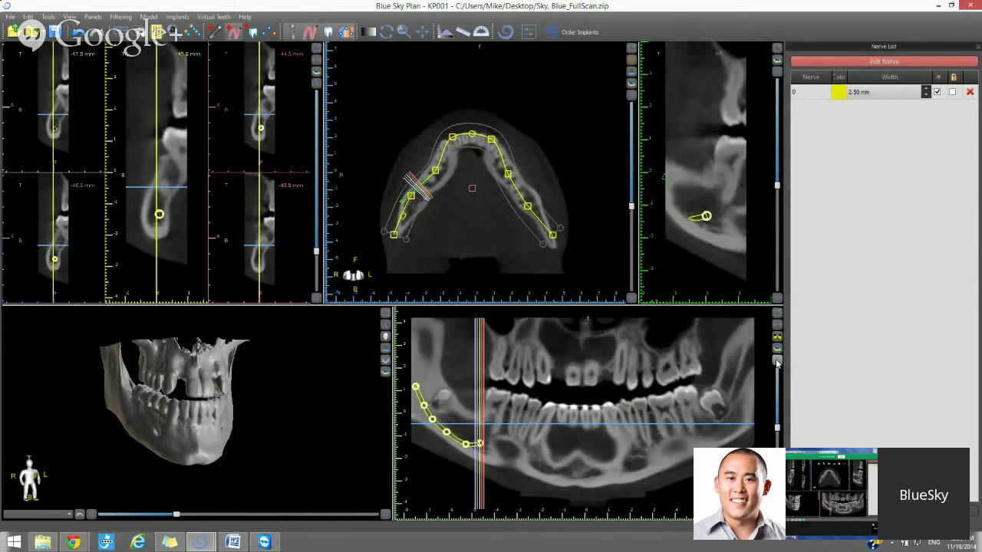
left_click(776, 364)
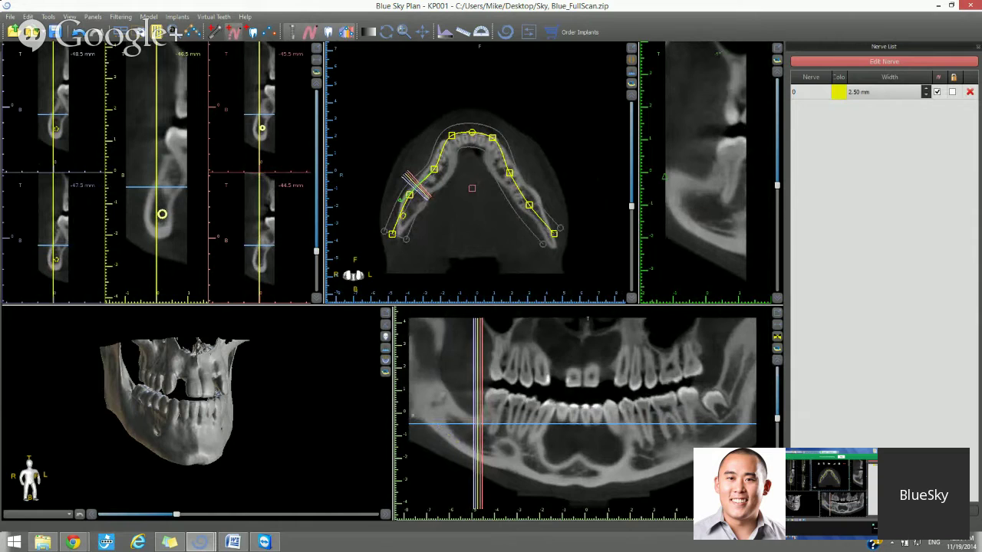
left_click_drag(777, 419, 778, 428)
left_click_drag(481, 435, 482, 436)
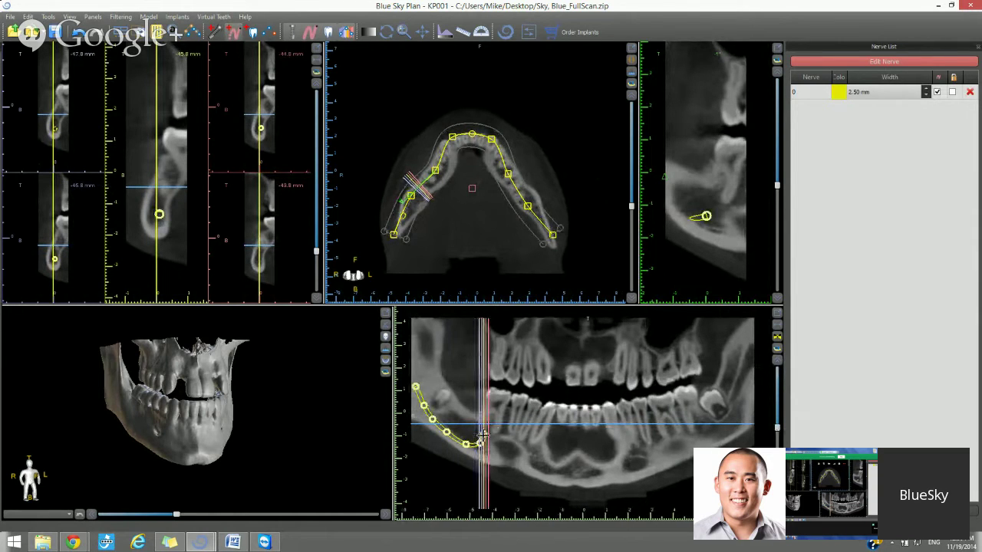
left_click(483, 435)
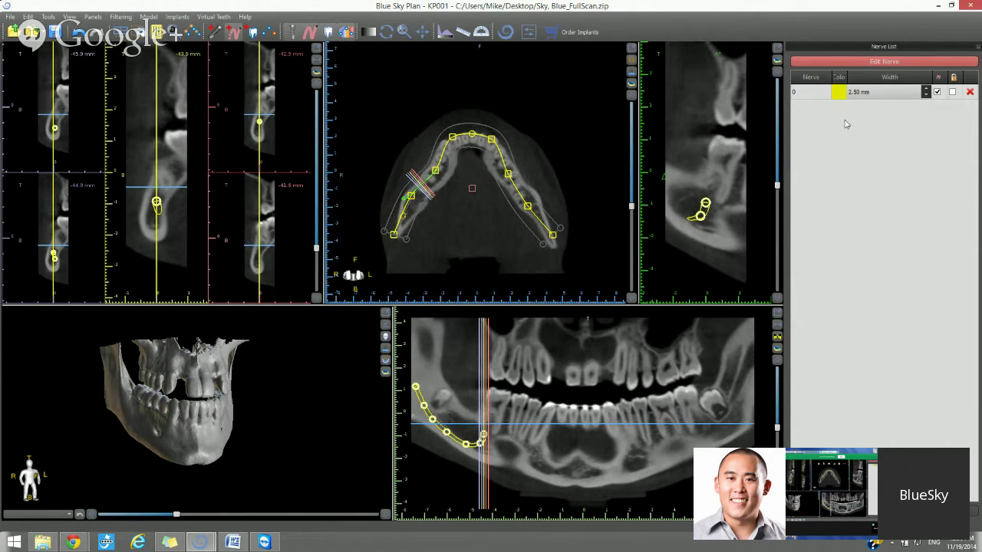
left_click(855, 62)
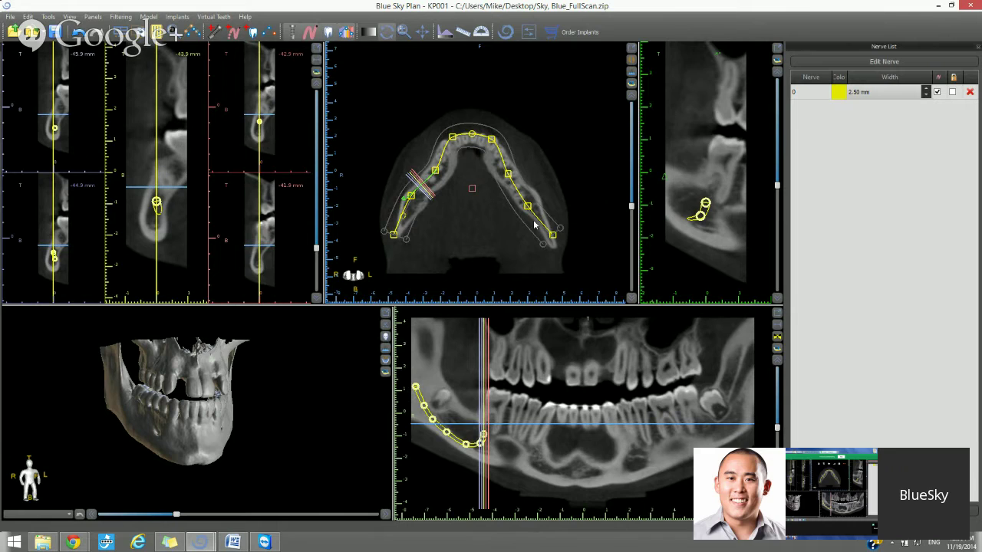
Step: Move the jaw curve's left molar control point outward and trace a second nerve with six points along the left mandibular canal
left_click_drag(526, 207, 530, 206)
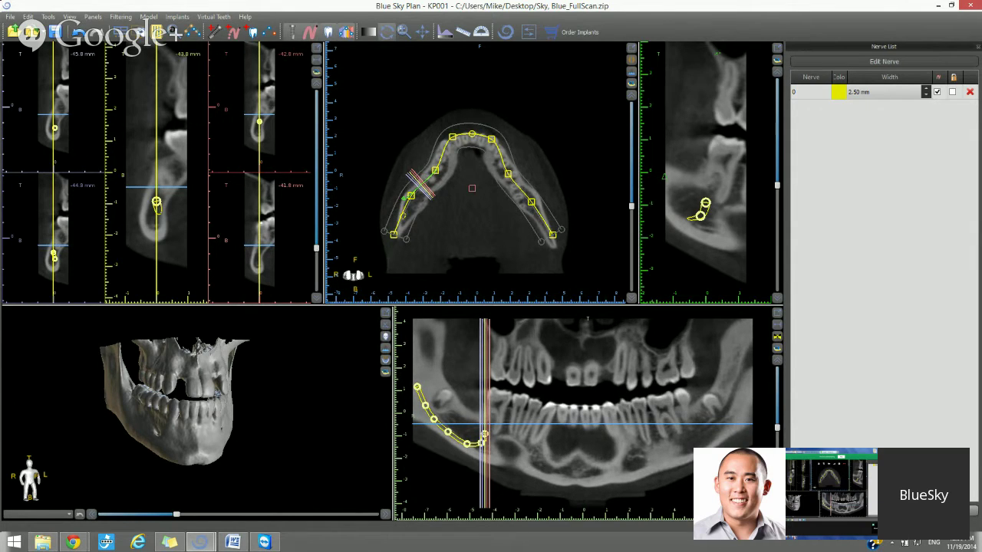
left_click(883, 61)
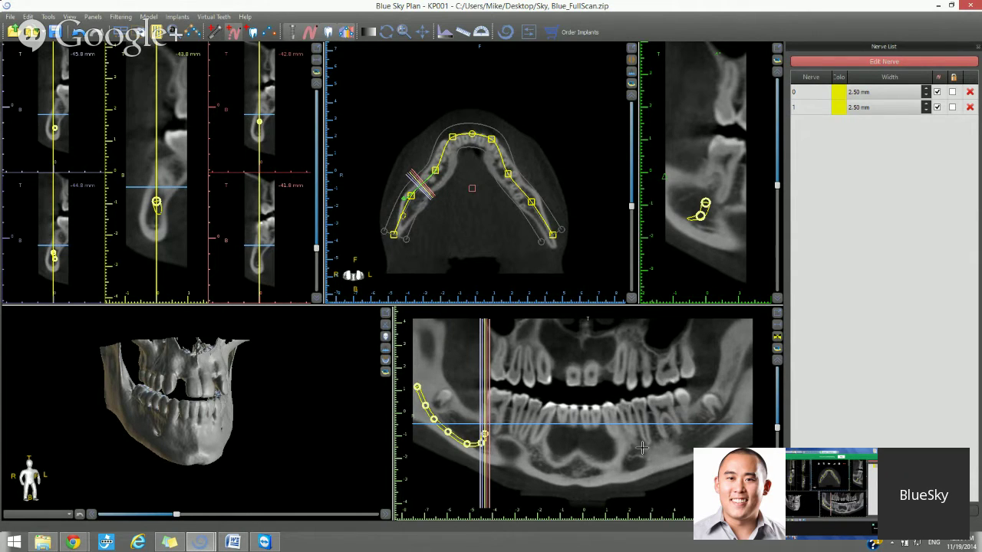
left_click(746, 362)
left_click(742, 369)
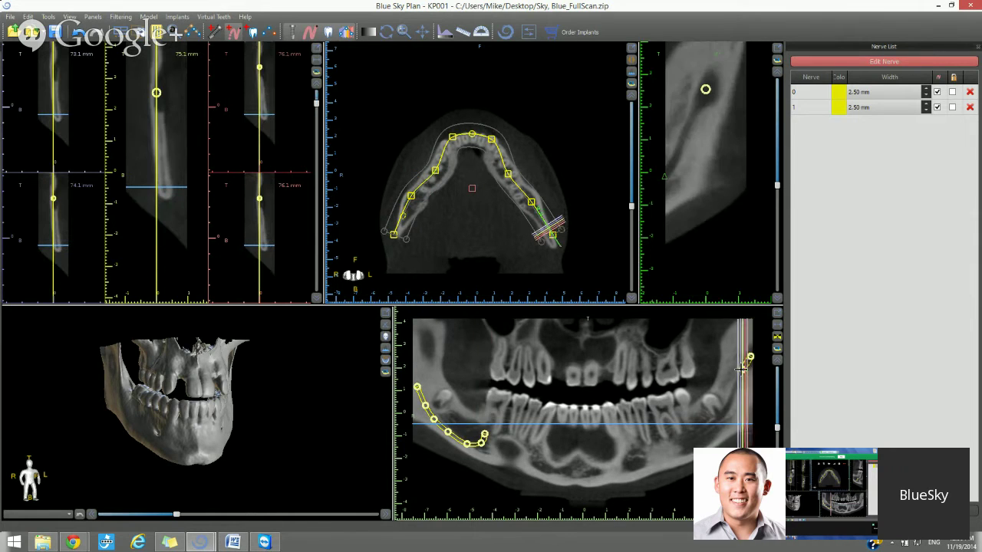
left_click(734, 392)
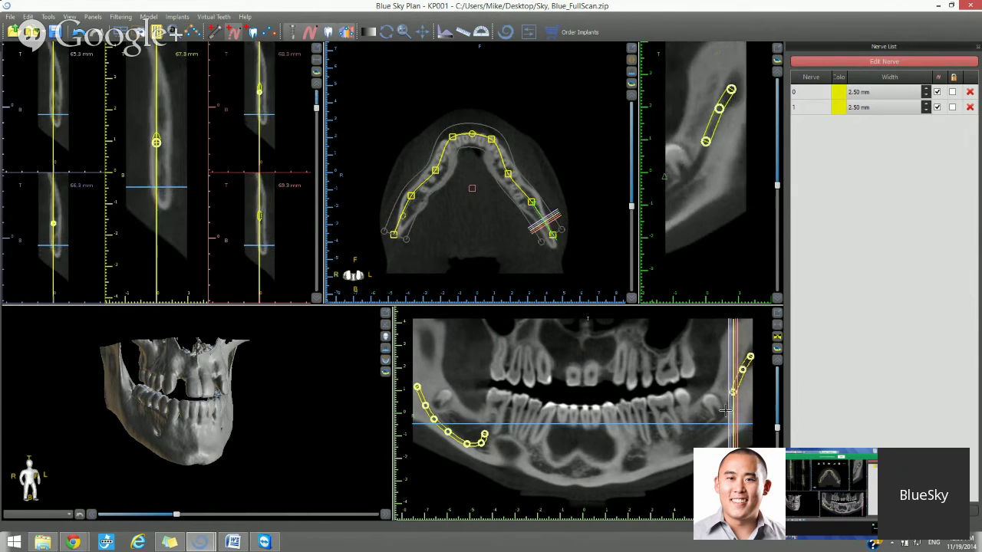
left_click(726, 411)
left_click(706, 431)
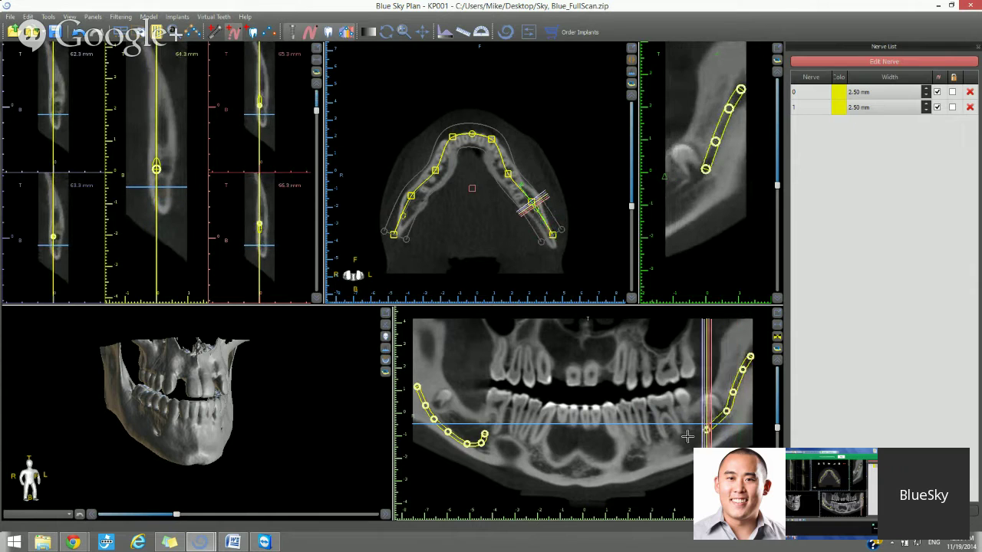
left_click(685, 441)
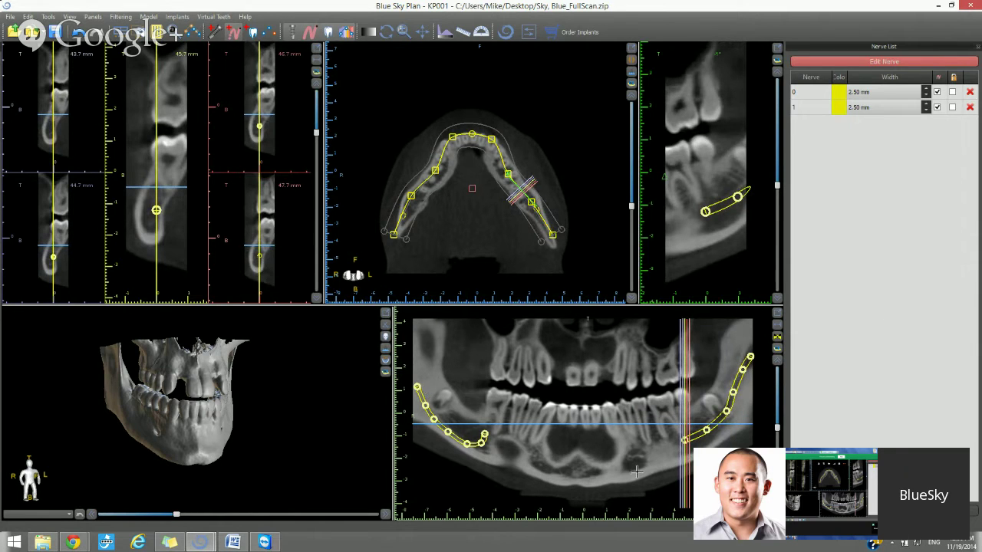
left_click(887, 63)
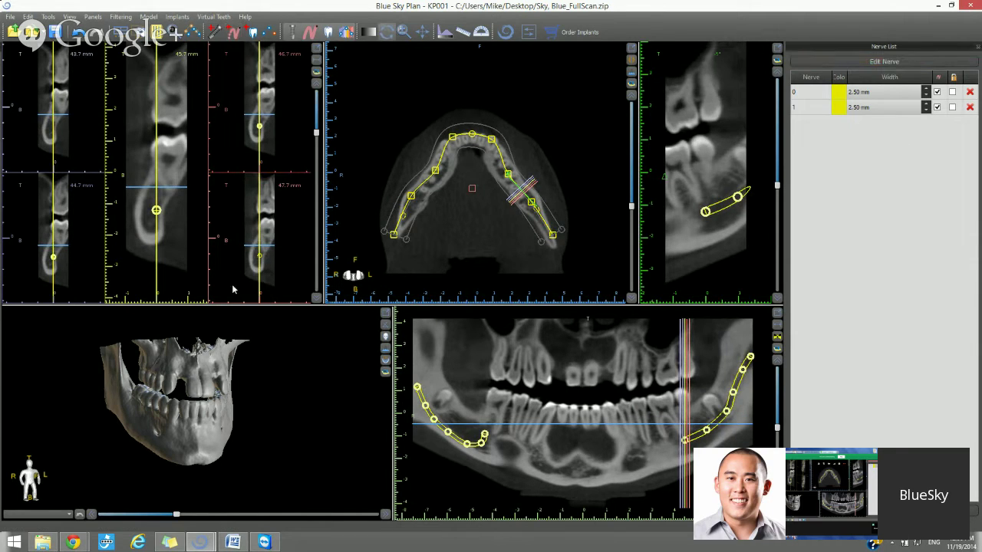
Step: Rotate the 3D skull toward its right side and raise the bone threshold to expose the nerve inside the jaw
left_click_drag(216, 465, 247, 461)
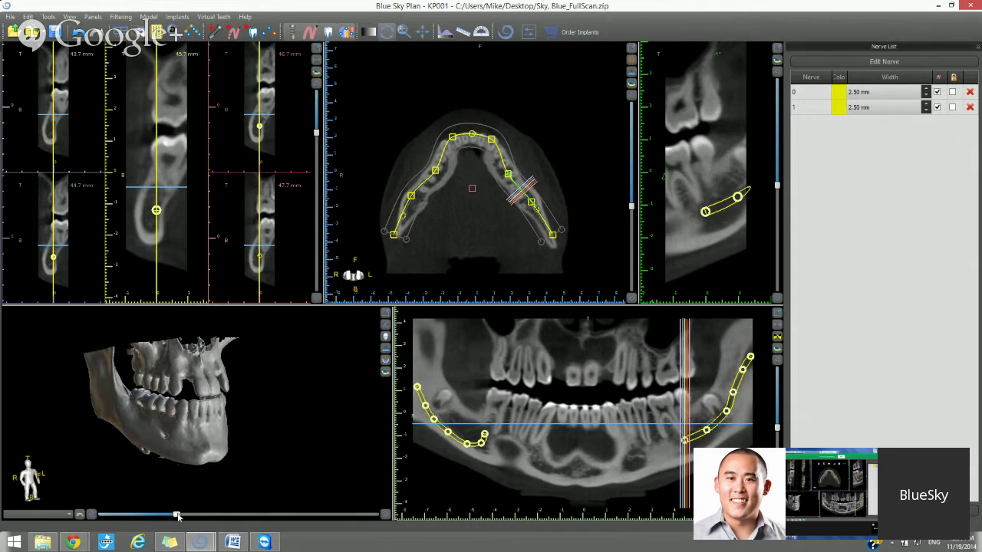
left_click_drag(177, 515, 227, 521)
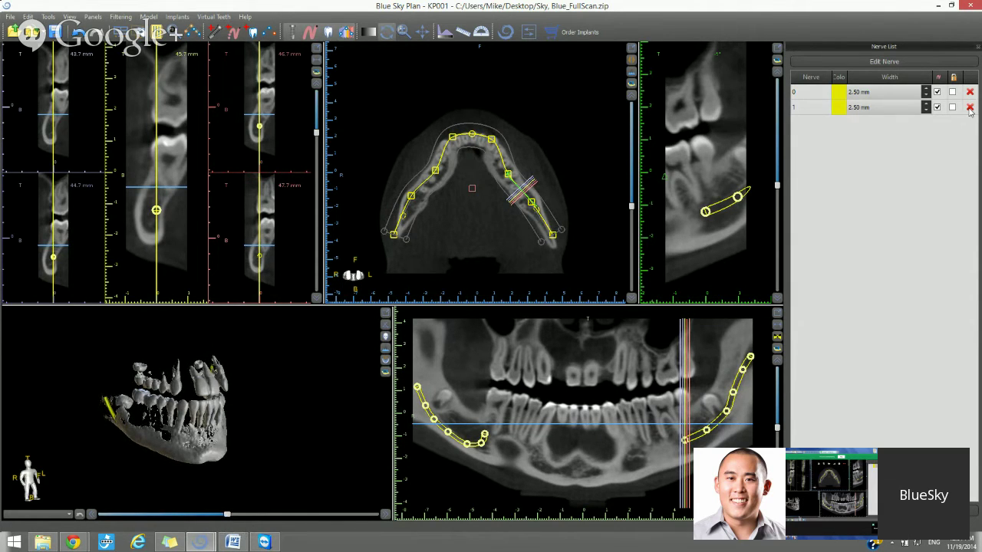
Step: Delete the left nerve from the nerve list, and lock and unlock the remaining nerve
left_click(970, 108)
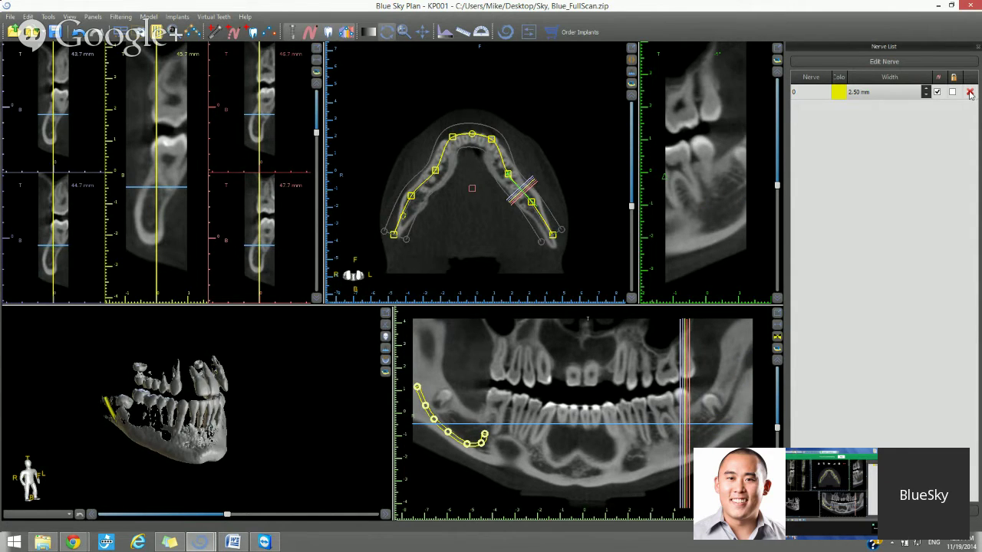
left_click(952, 93)
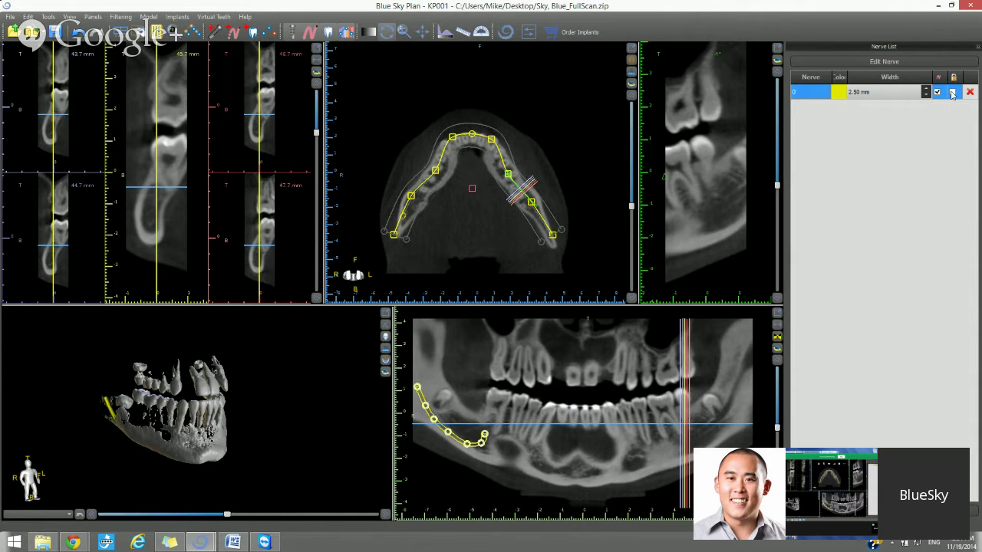
left_click(952, 93)
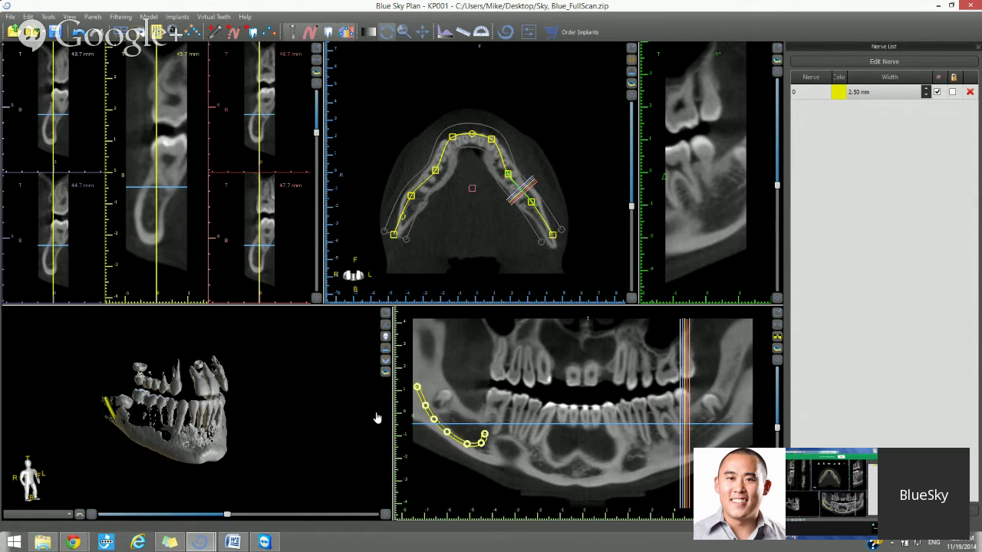
Step: Lower the 3D bone threshold to show the whole jaw and make the Original CT surface semi-transparent to reveal the nerve
mouse_move(227, 517)
left_mouse_down()
mouse_move(217, 516)
mouse_move(240, 518)
left_mouse_up()
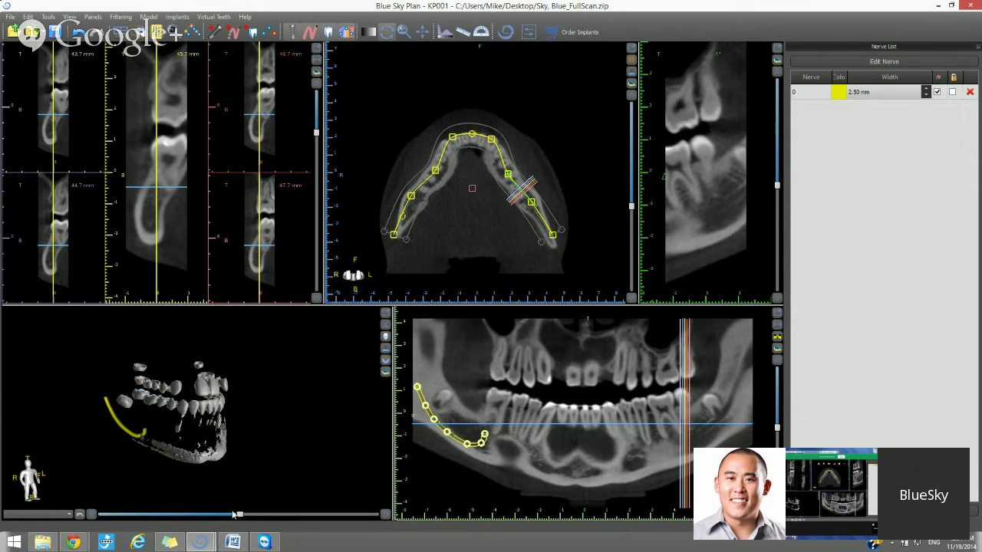
left_click_drag(238, 518, 197, 516)
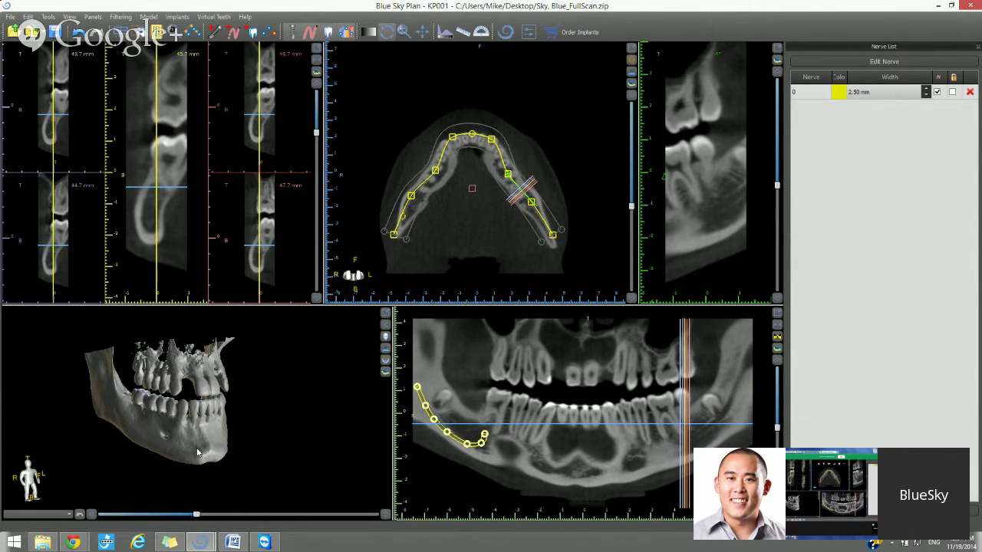
double_click(197, 453)
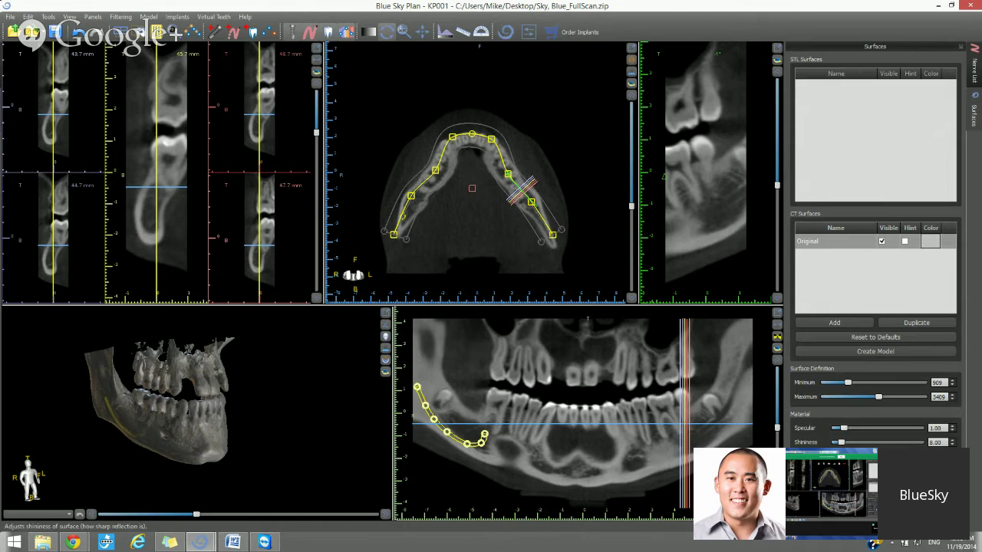
Step: Check the remaining nerve's edit and colour options, close the colour picker without a change, and delete the nerve from the nerve list
left_click(976, 73)
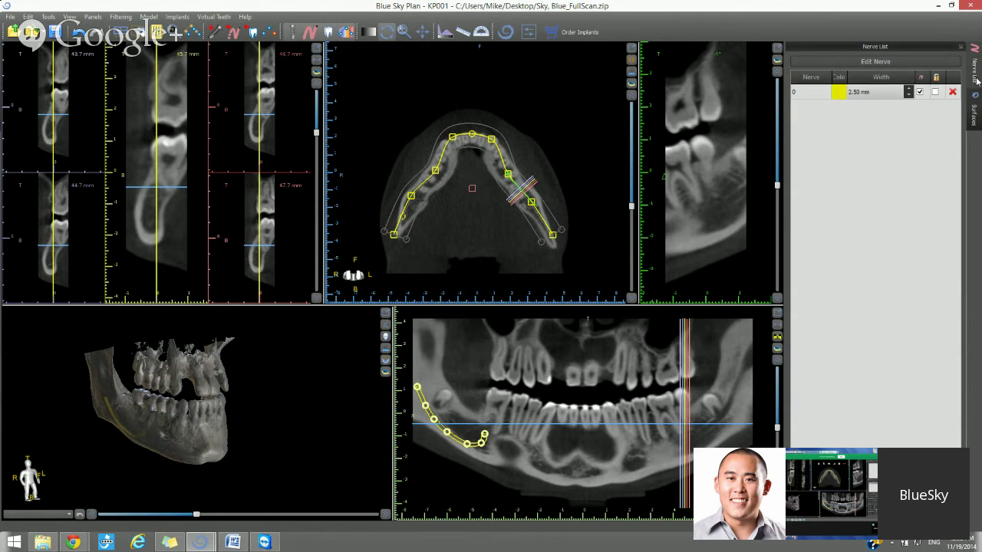
left_click(853, 64)
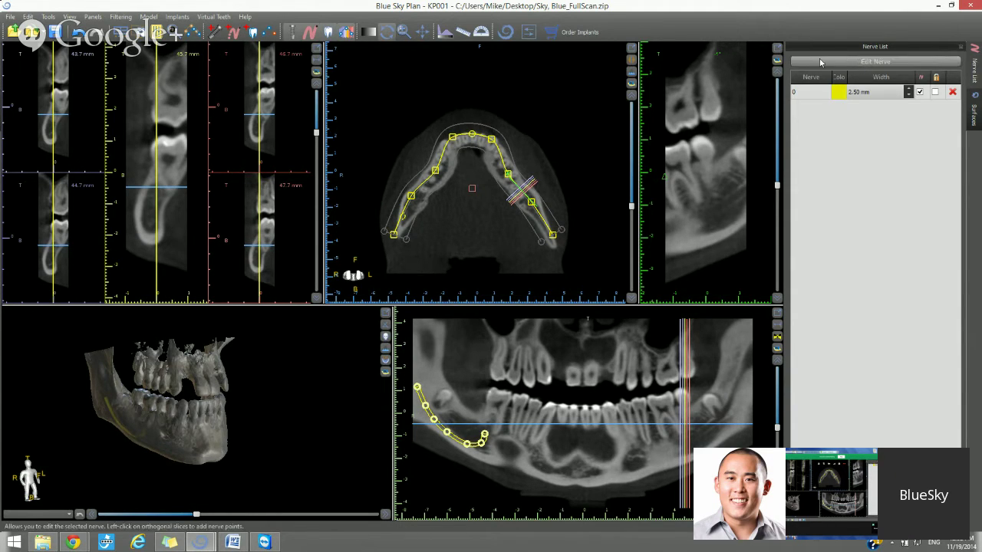
left_click(975, 110)
left_click(973, 73)
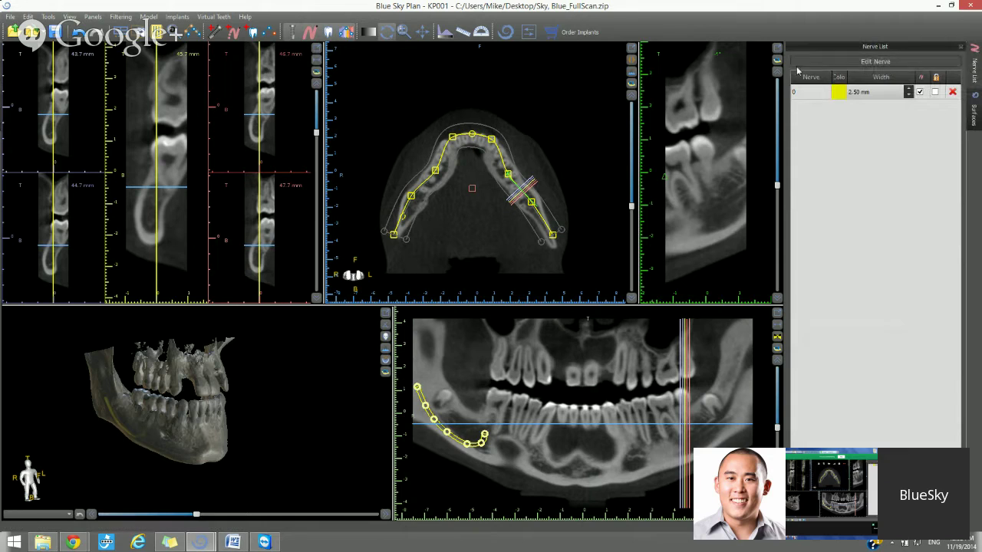
double_click(838, 92)
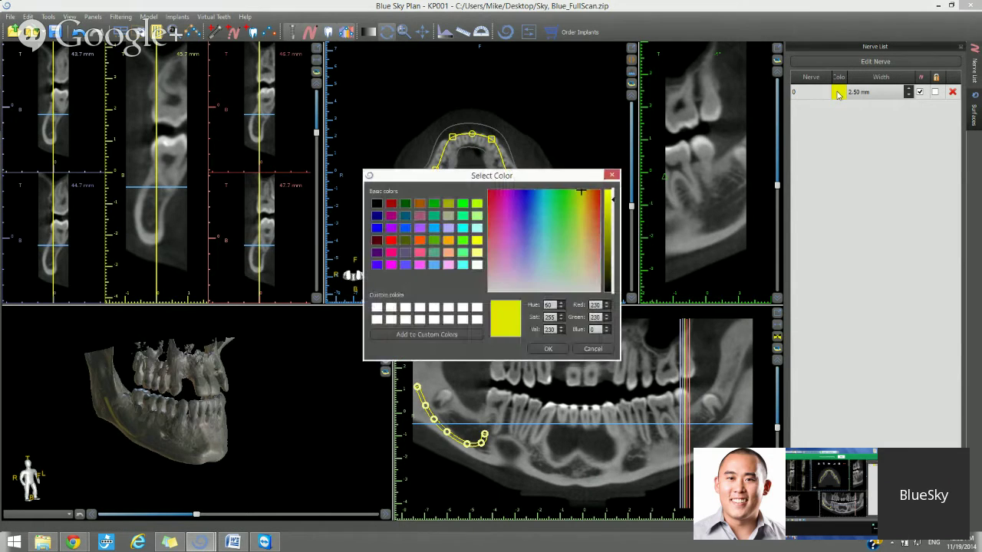
left_click(612, 177)
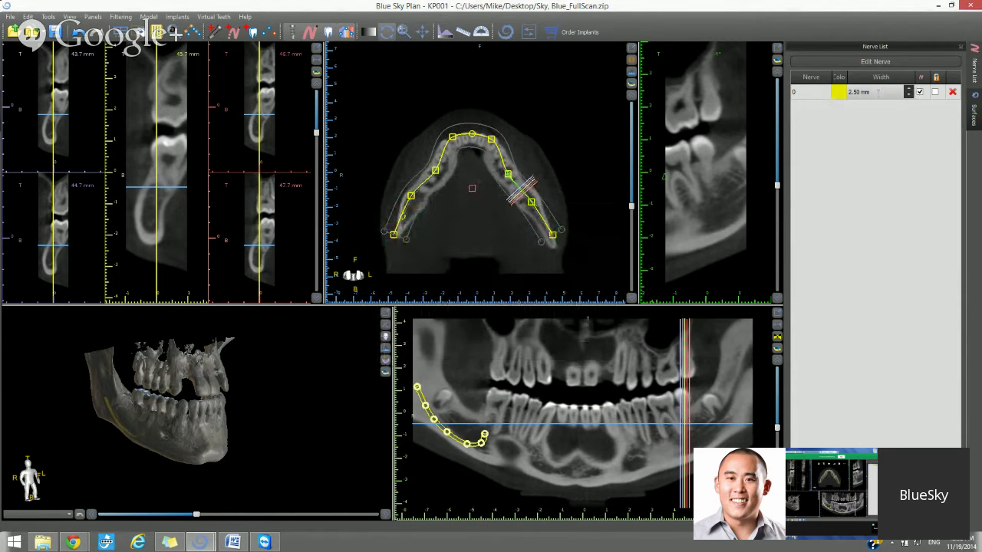
left_click(952, 92)
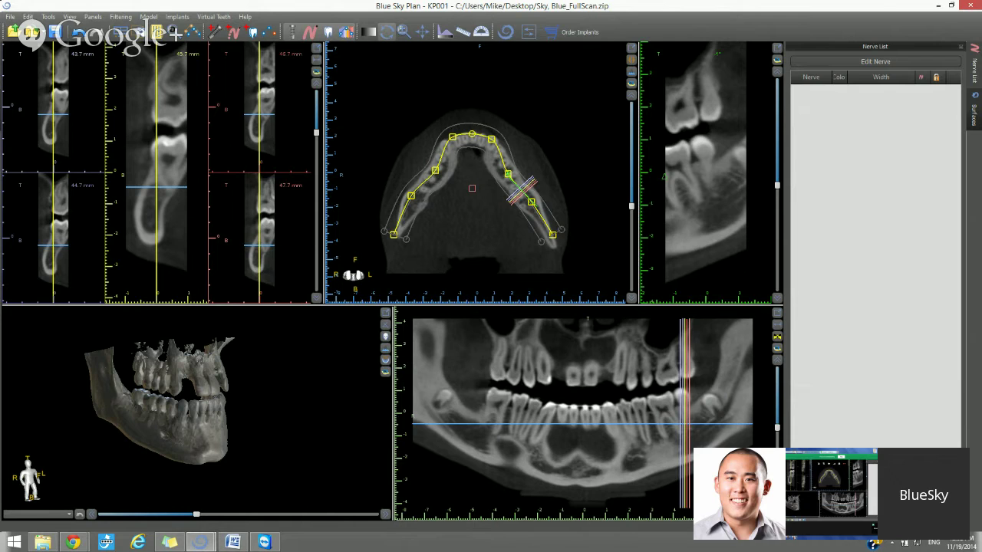
Step: Lower the 3D bone threshold slightly to a minimum of 826 and make the Original CT surface opaque
mouse_move(197, 515)
left_mouse_down()
mouse_move(224, 521)
mouse_move(192, 521)
left_mouse_up()
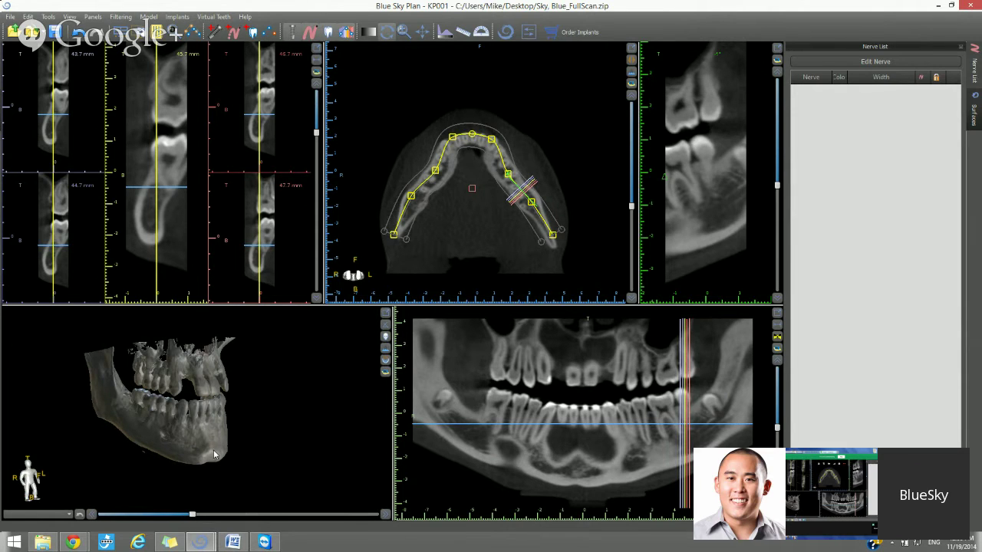
double_click(208, 448)
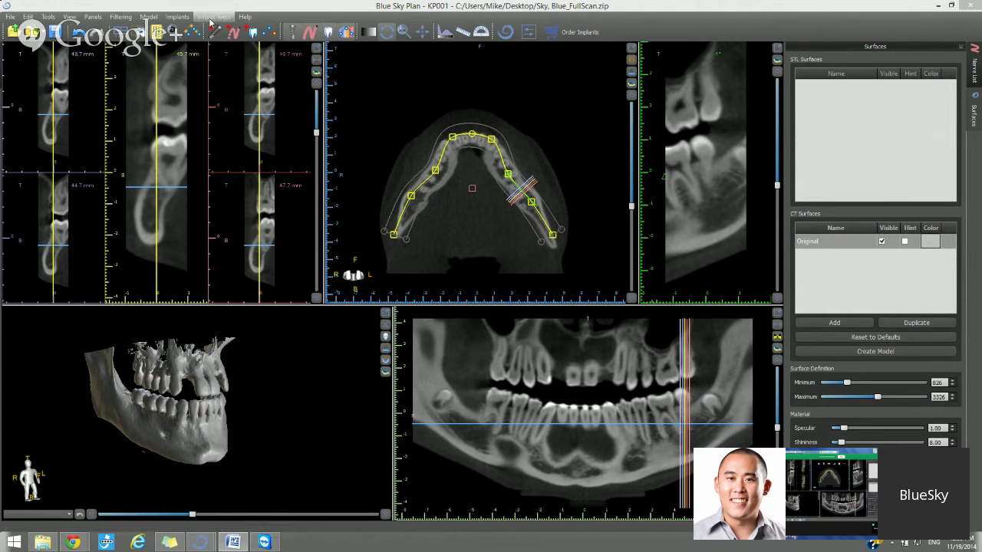
Step: Position the cross-sectional slices at the missing tooth gap in the upper right front teeth, with the main slice at -11.7 mm
left_click(556, 376)
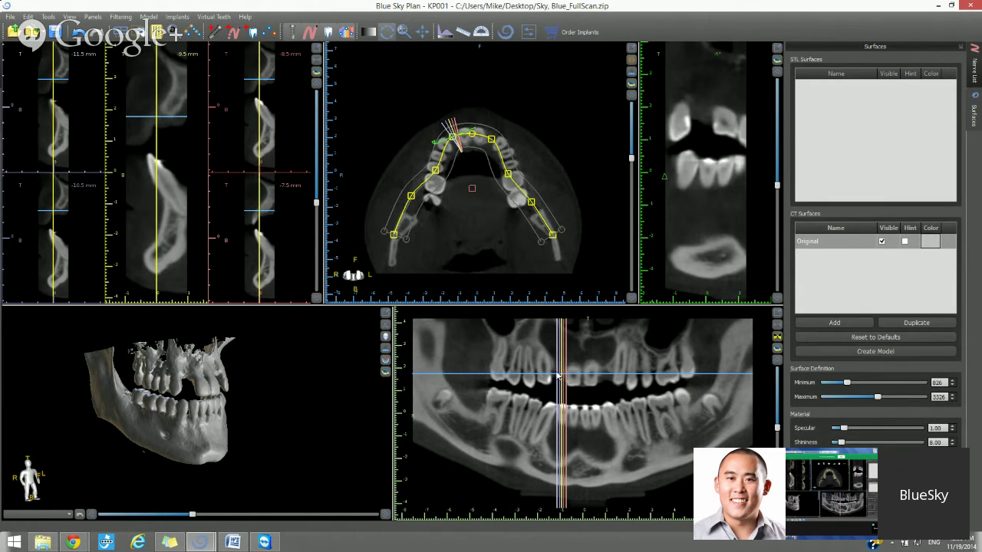
left_click(556, 377)
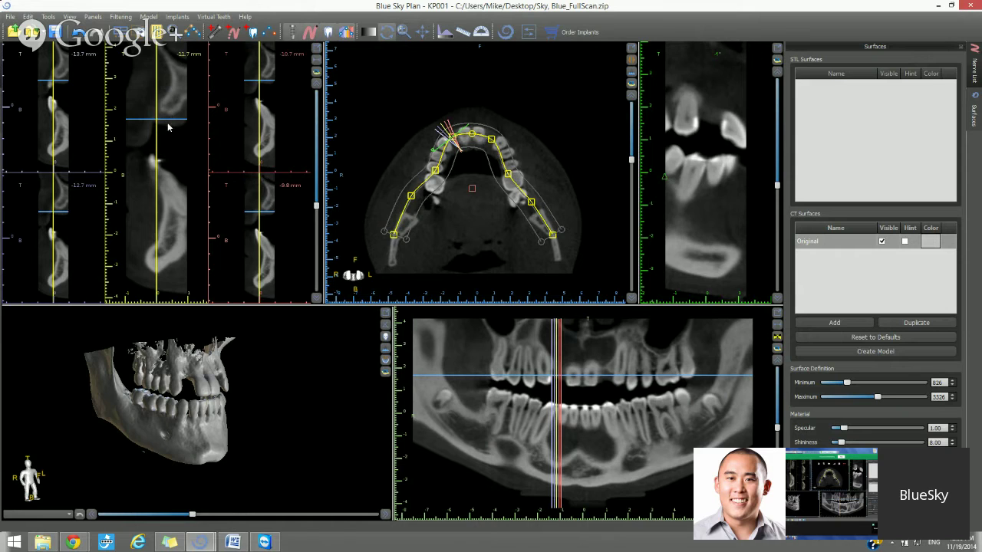
middle_click_drag(168, 123, 165, 130)
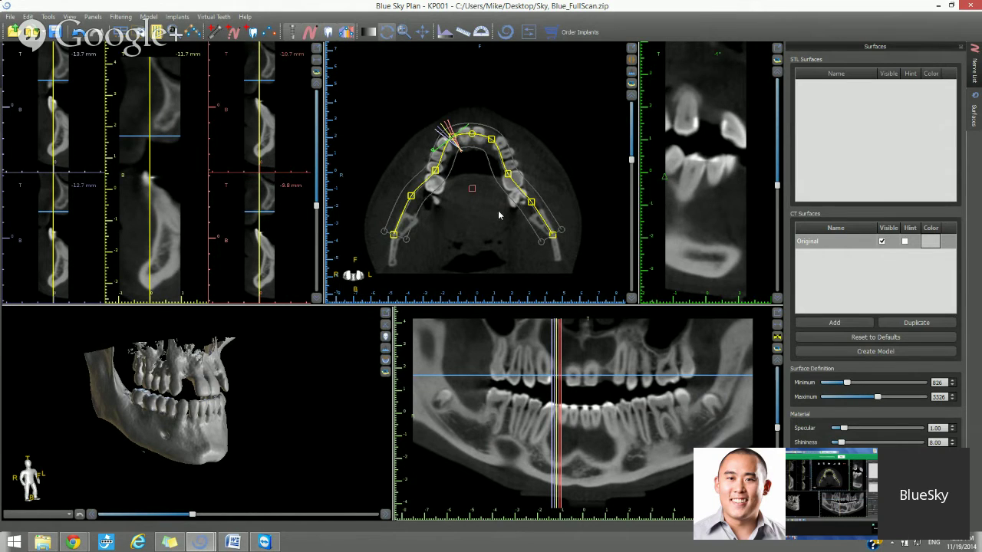
Step: Start a new implant and choose the Internal Hex type, 3.5mm platform and implant IH3710, 3.7 x 10mm
left_click(214, 33)
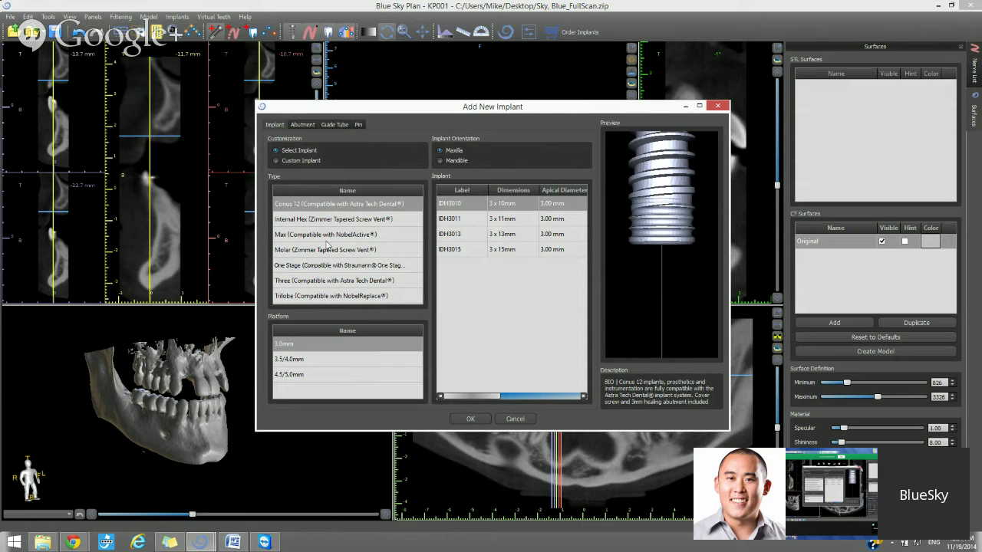
left_click(326, 237)
left_click(326, 222)
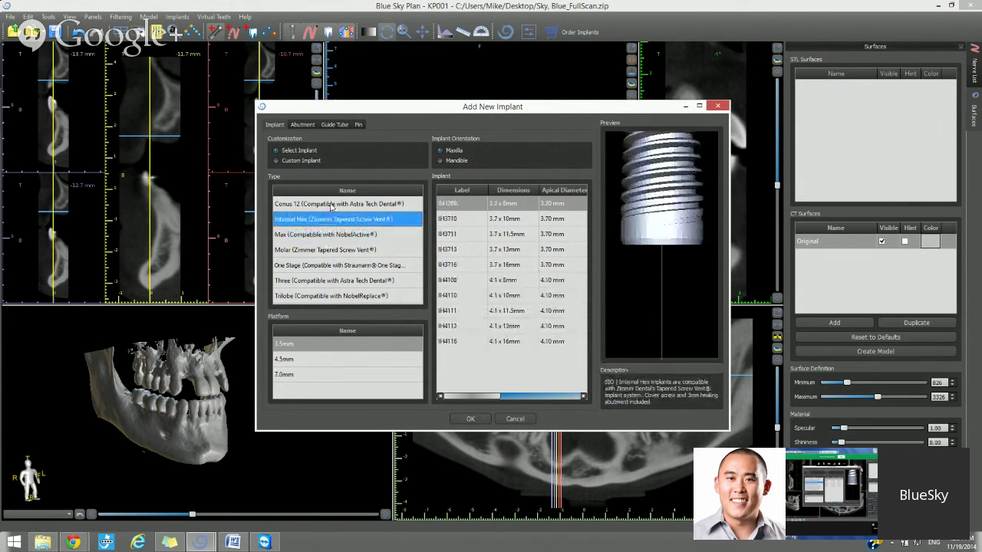
left_click(330, 205)
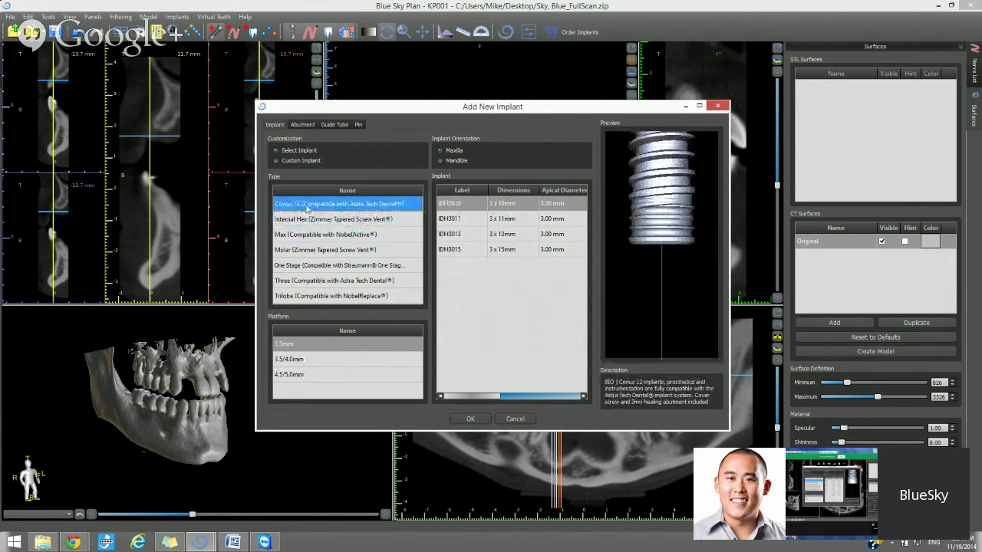
left_click(318, 222)
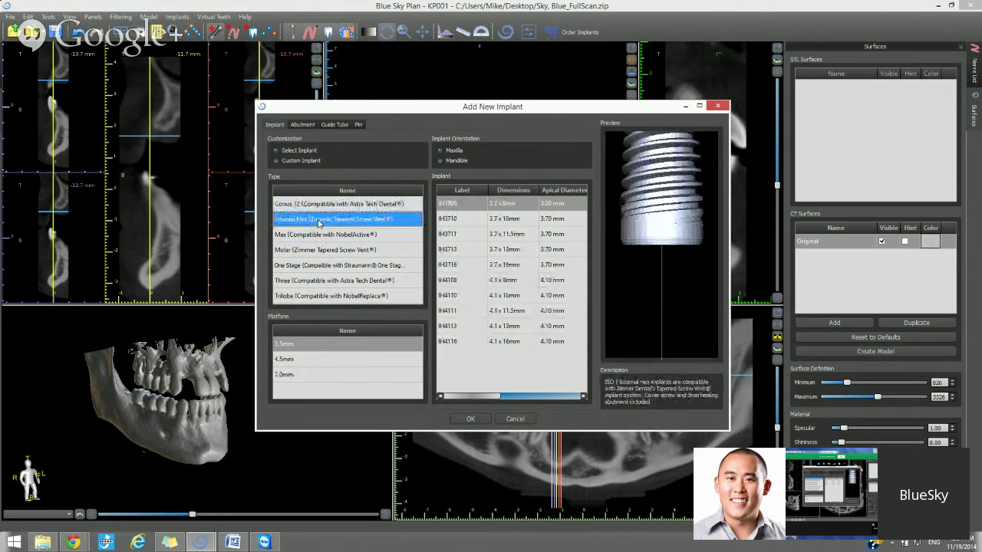
left_click(283, 361)
left_click(288, 345)
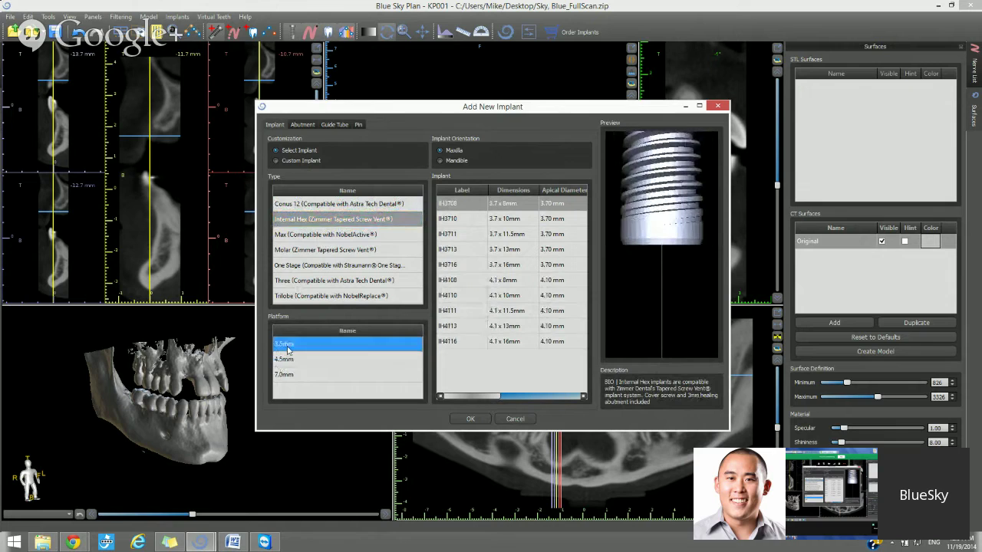
left_click(463, 220)
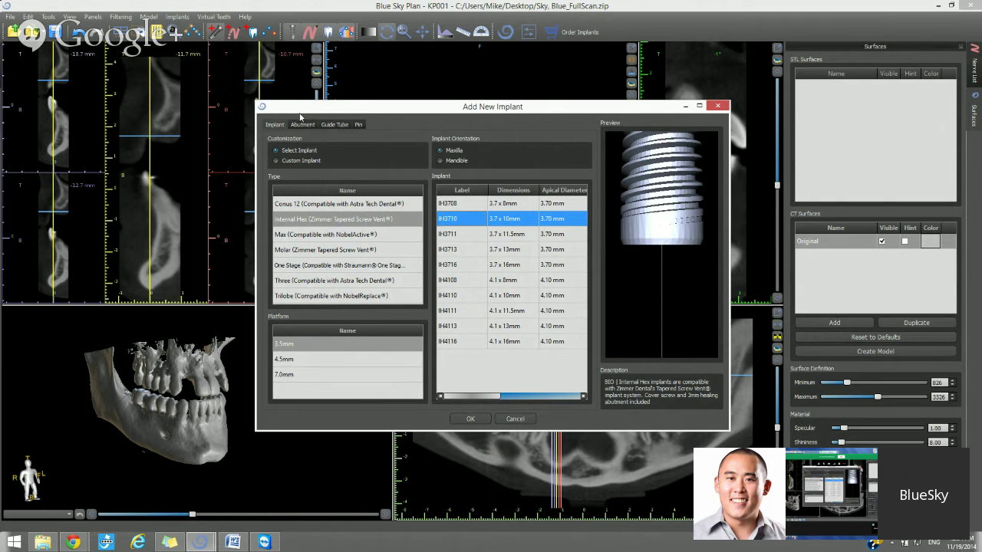
Step: Preview the new implant with abutment AAH3515, and set it back to no abutment
left_click(699, 139)
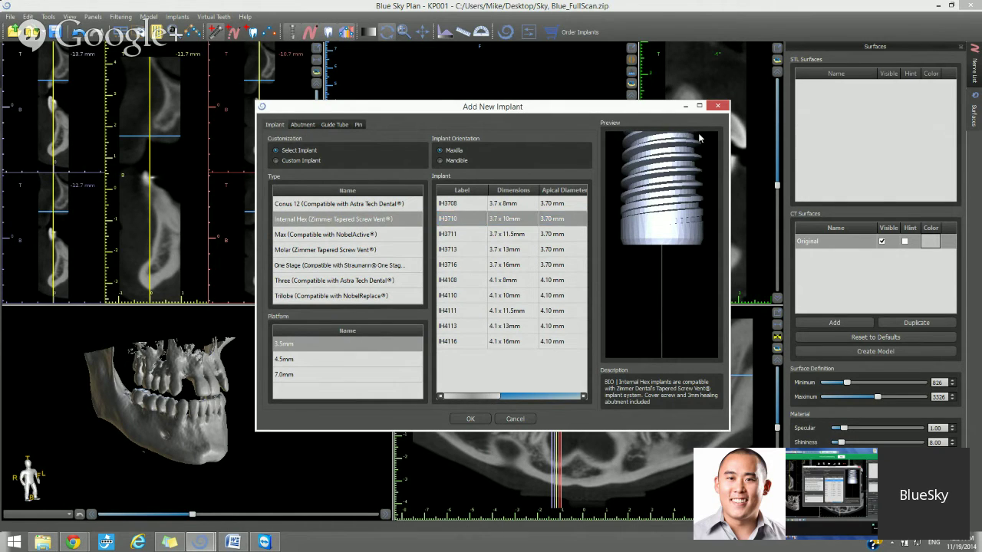
left_click(301, 125)
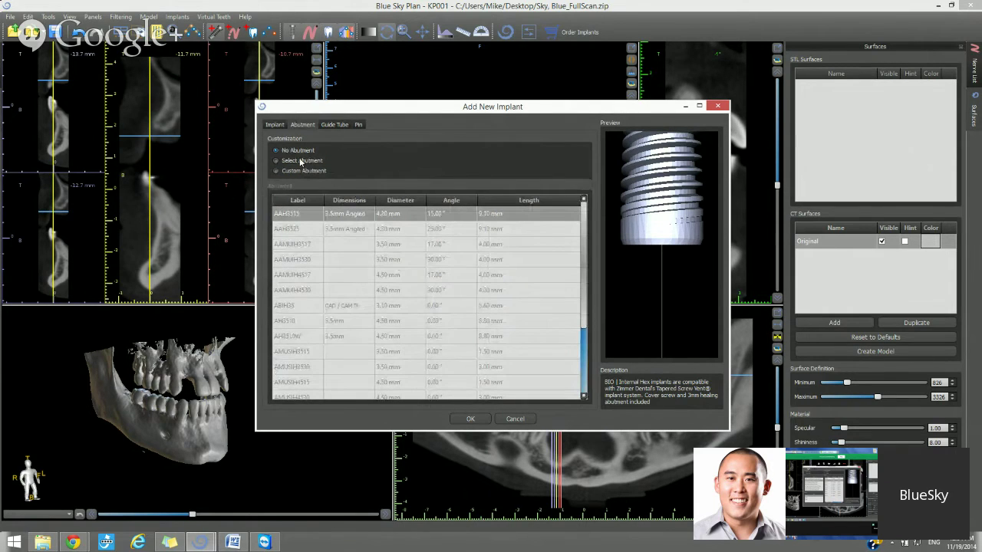
left_click(298, 161)
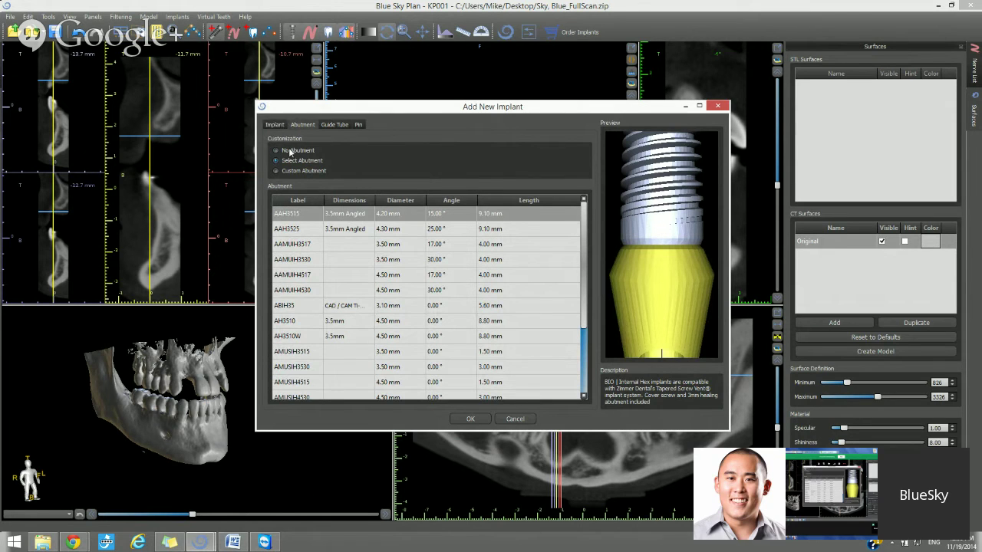
left_click(290, 152)
left_click(275, 126)
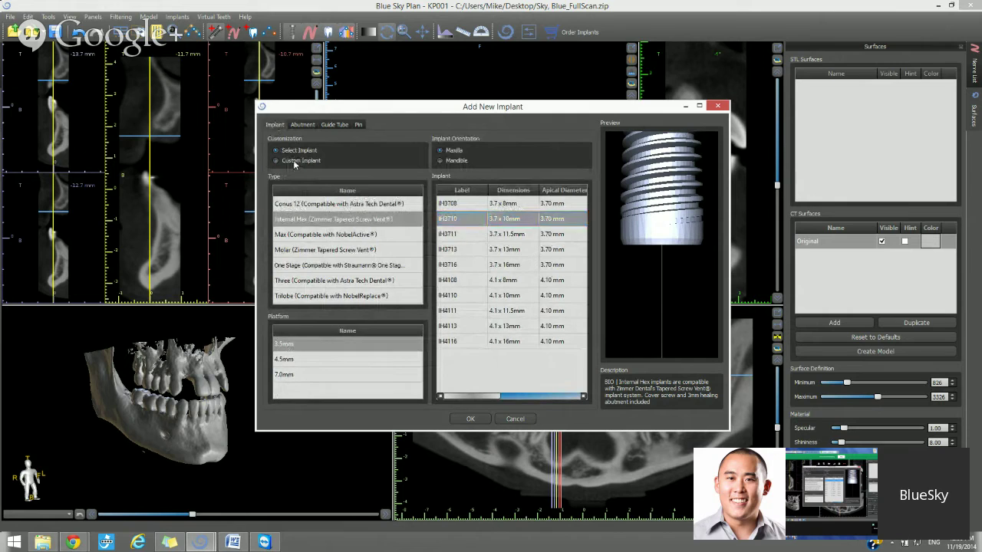
Step: Look through the custom implant dimensions, the pin models and the guide tube settings for the new implant
left_click(293, 162)
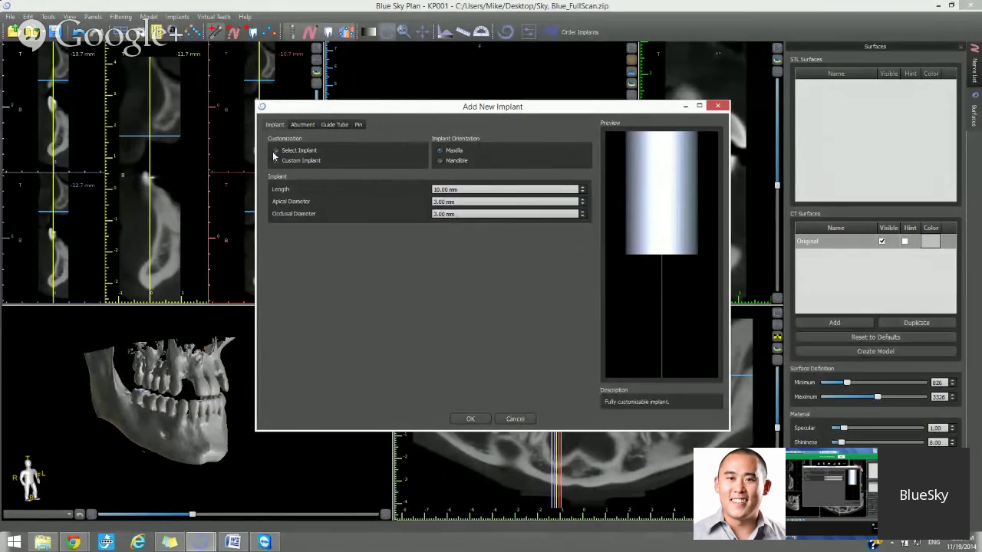
left_click(274, 153)
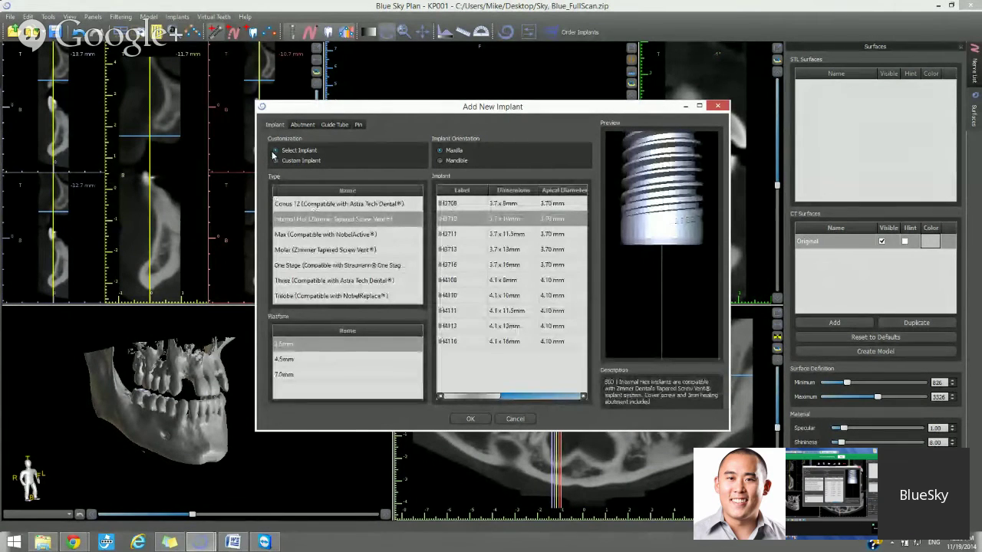
left_click(359, 125)
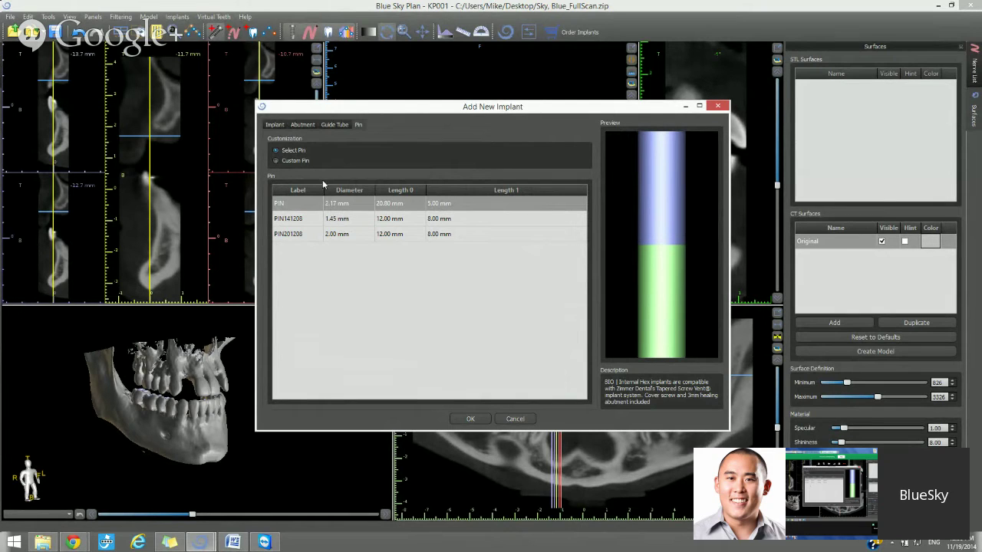
left_click(330, 125)
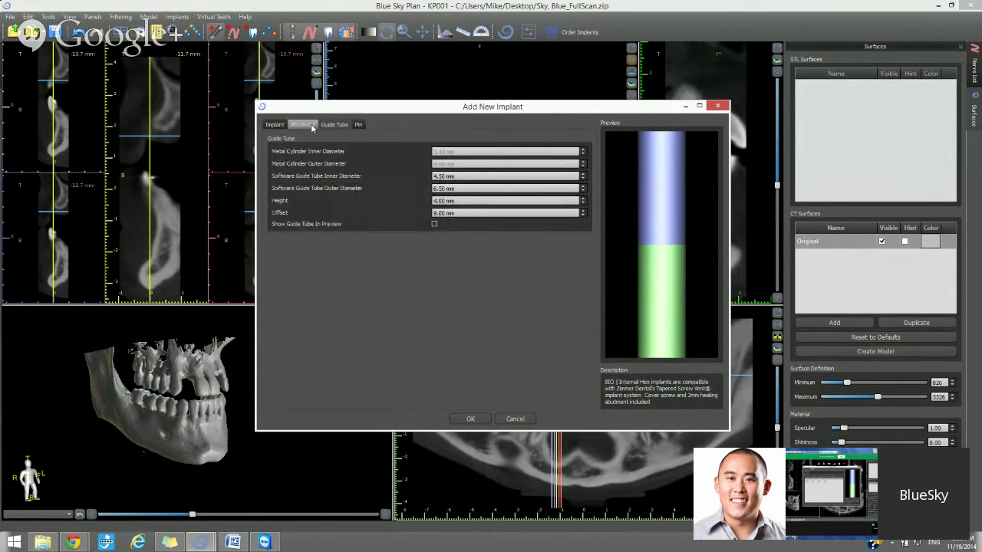
left_click(310, 125)
left_click(273, 125)
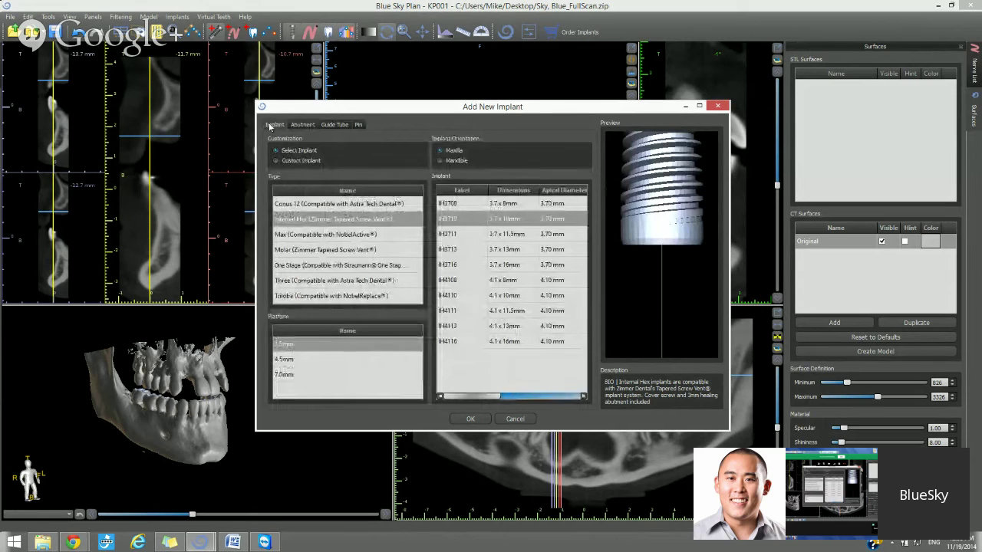
Step: Confirm the Internal Hex implant and place it in the upper jaw bone on the -11.7 mm cross-section
left_click(286, 221)
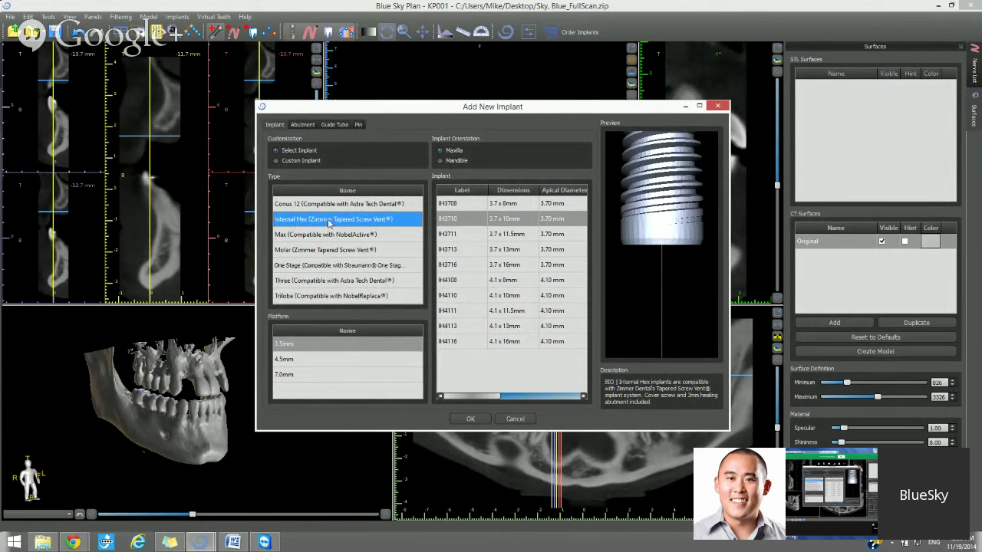
left_click(470, 420)
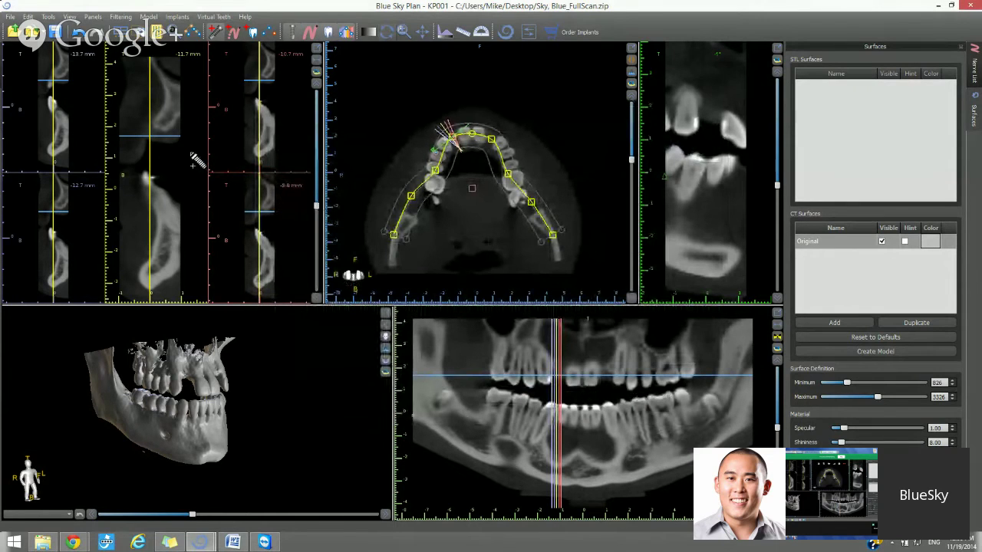
left_click(168, 113)
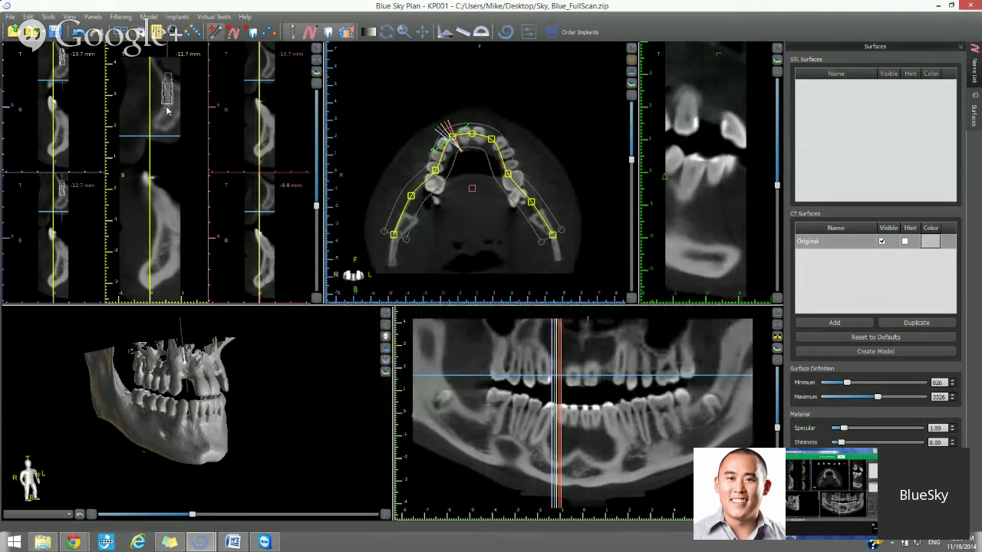
left_click(168, 112)
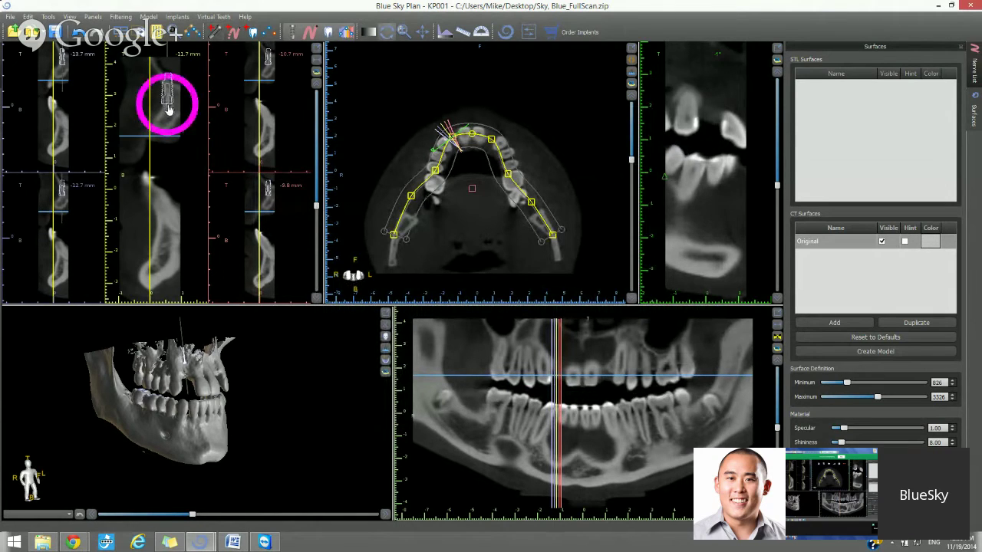
Step: Tilt and shift the implant in the cross-section so it follows the upper ridge, and check its position on the 3D jaw
mouse_move(168, 111)
left_mouse_down()
mouse_move(167, 127)
mouse_move(170, 110)
left_mouse_up()
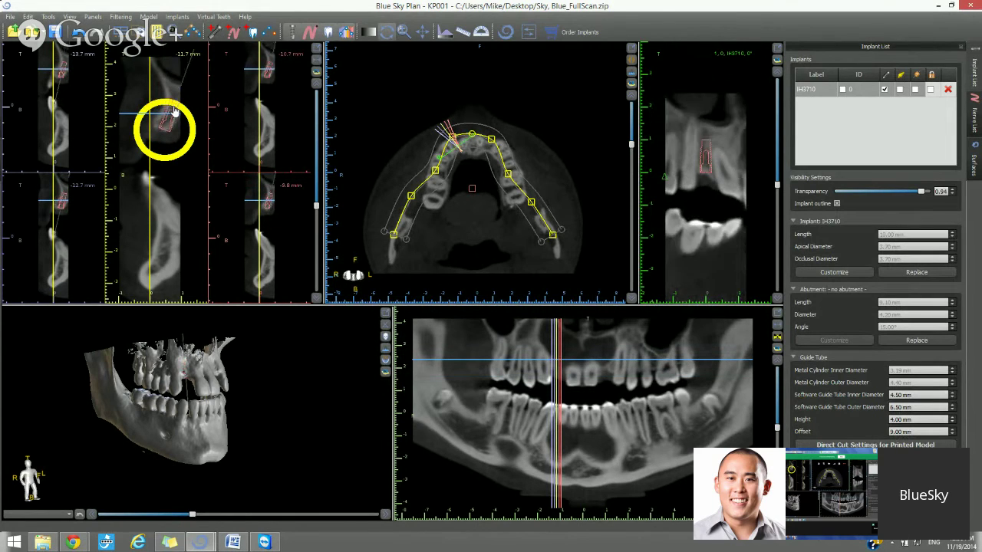
left_click_drag(163, 129, 163, 125)
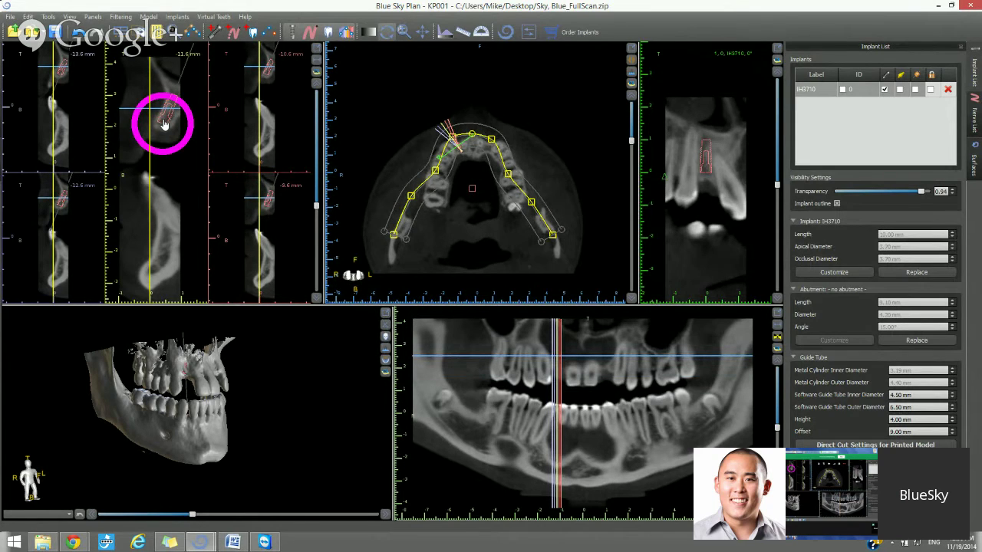
left_click_drag(163, 125, 164, 125)
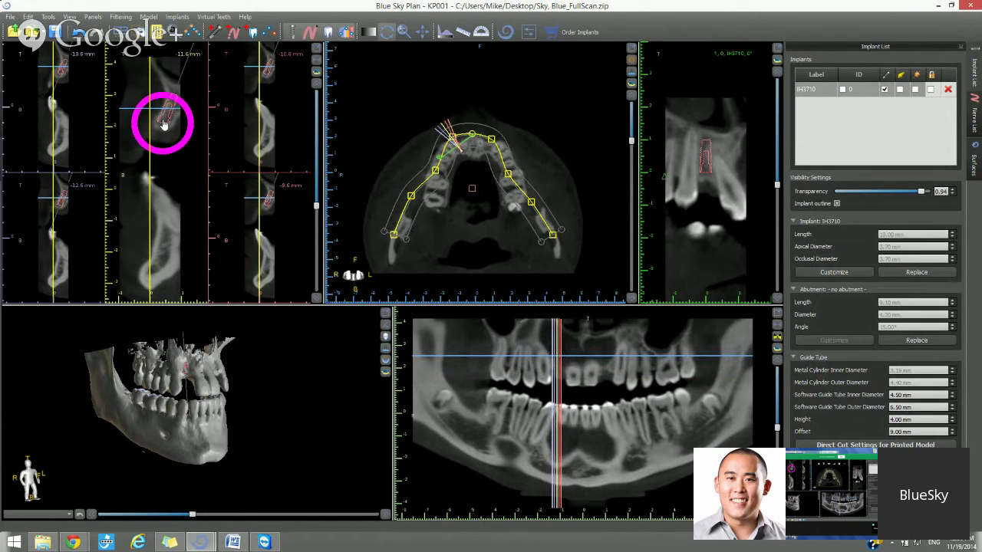
left_click_drag(198, 389, 193, 392)
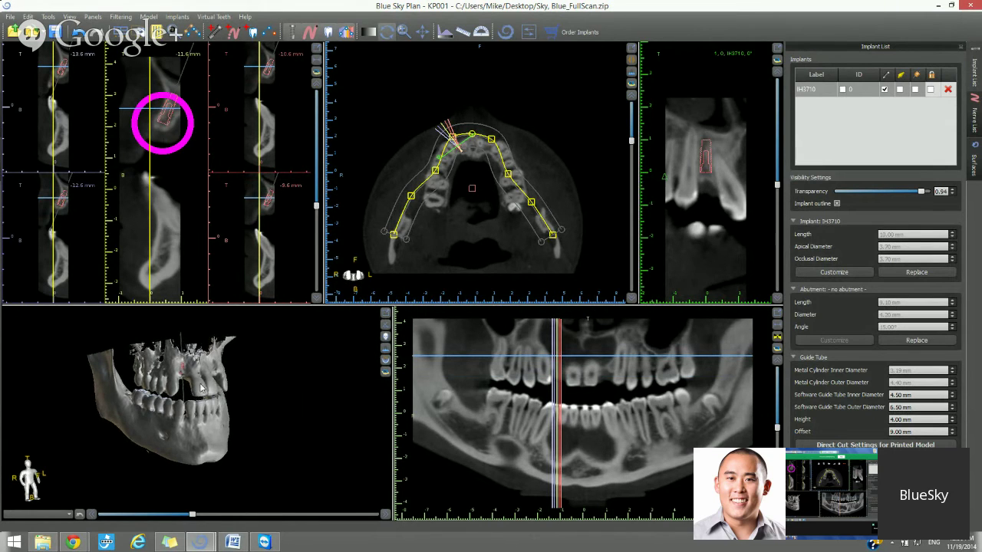
scroll(198, 369, "up", 3)
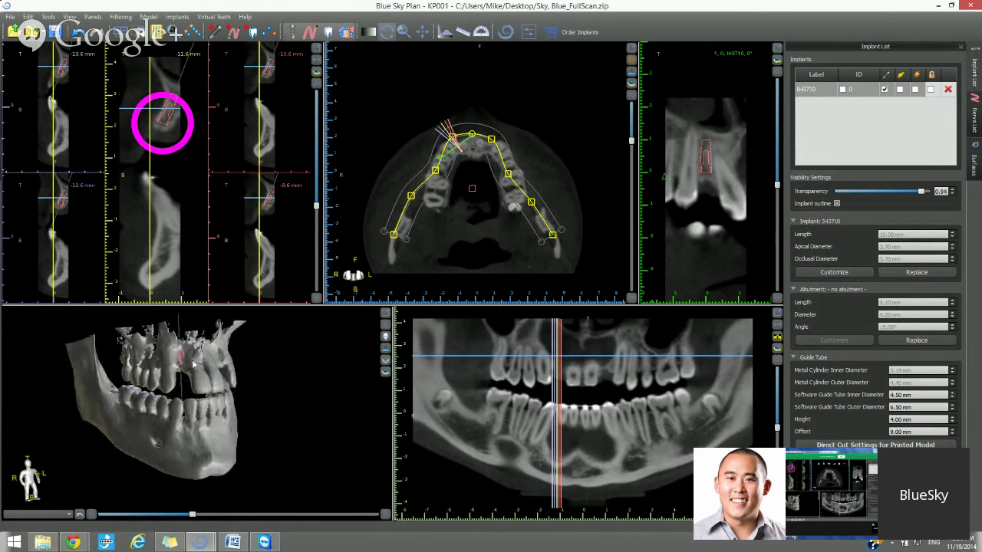
Step: Show the implant's ID label in the views, open the ID for editing, and hide the label again
left_click_drag(170, 118, 169, 118)
right_click(171, 113)
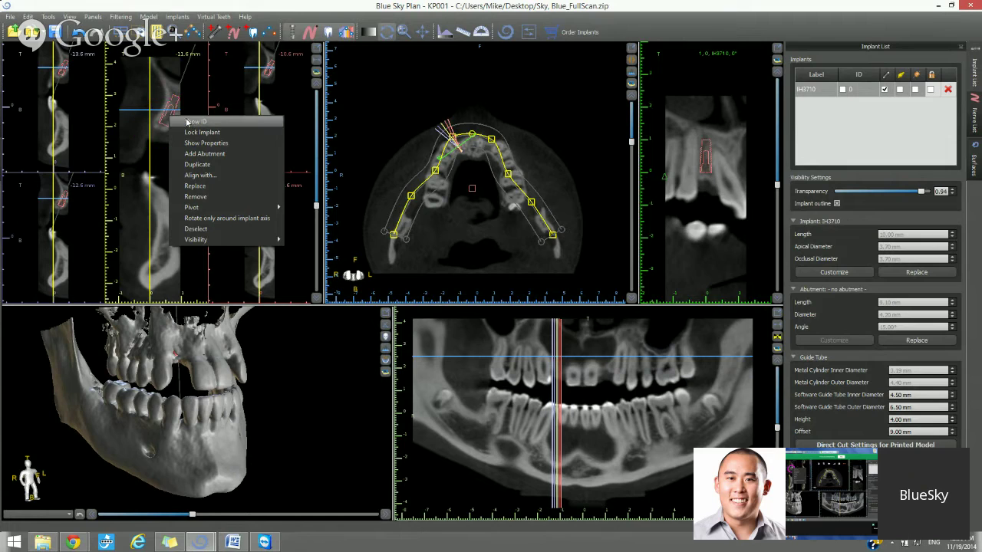
left_click(188, 121)
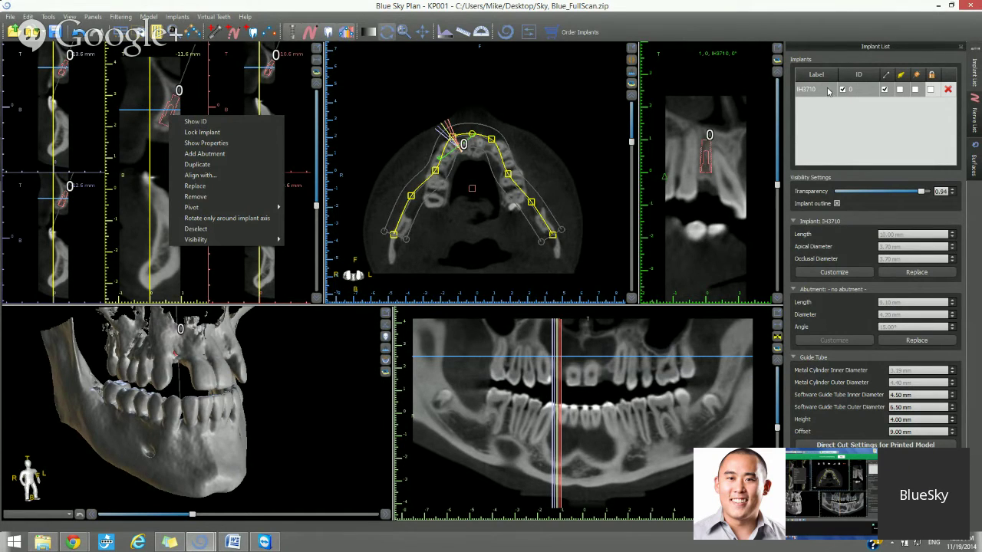
left_click(856, 92)
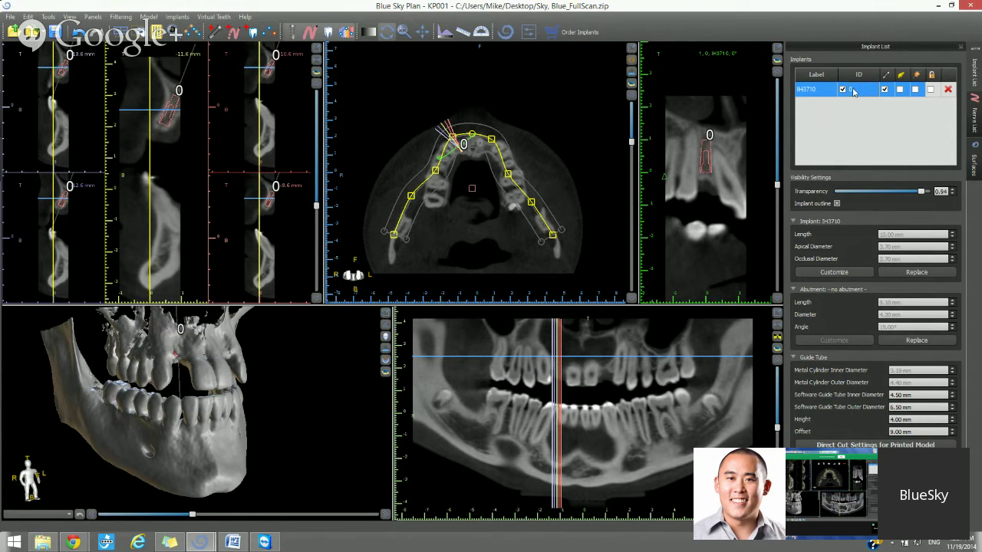
double_click(856, 92)
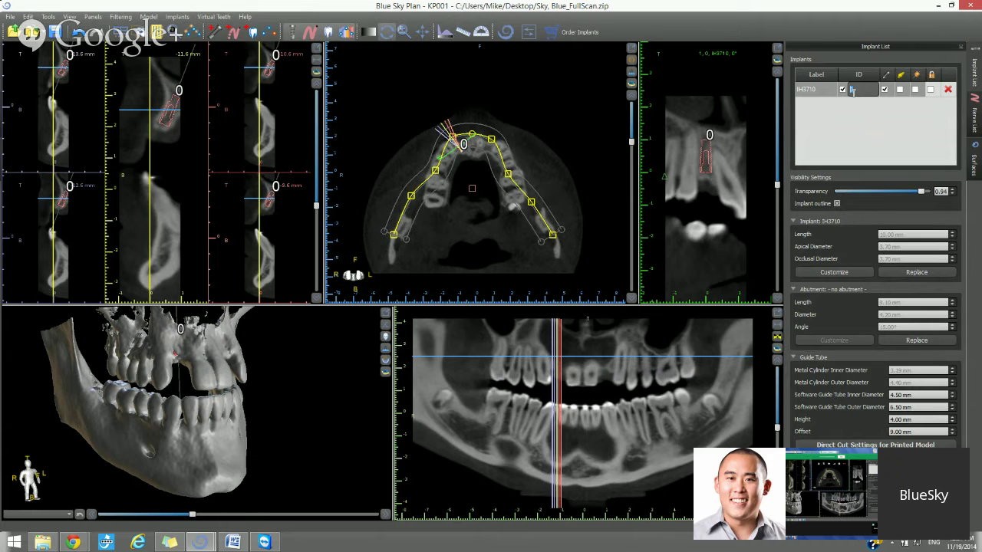
left_click(812, 96)
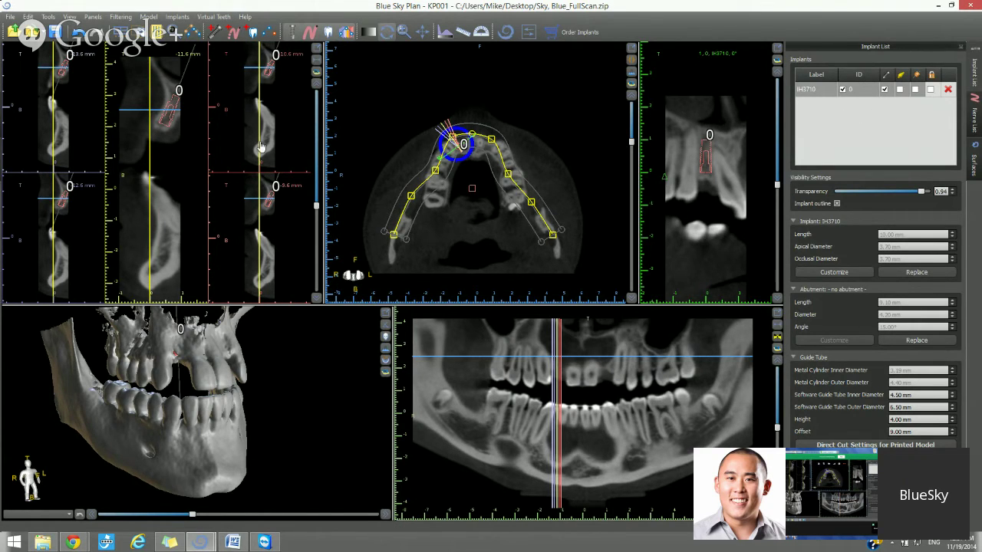
left_click(842, 90)
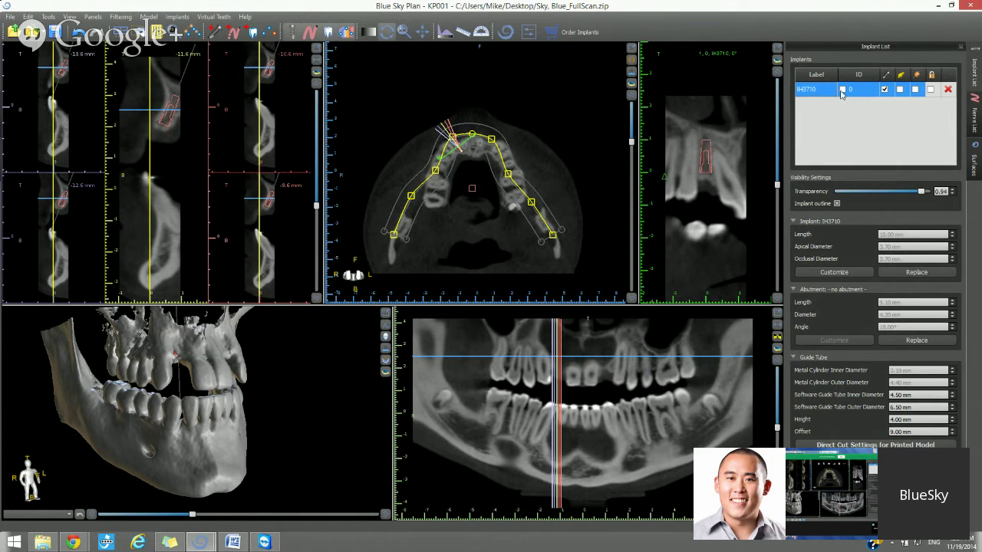
Step: Lock the IH3710 implant in its current position in the upper jaw
left_click(167, 122)
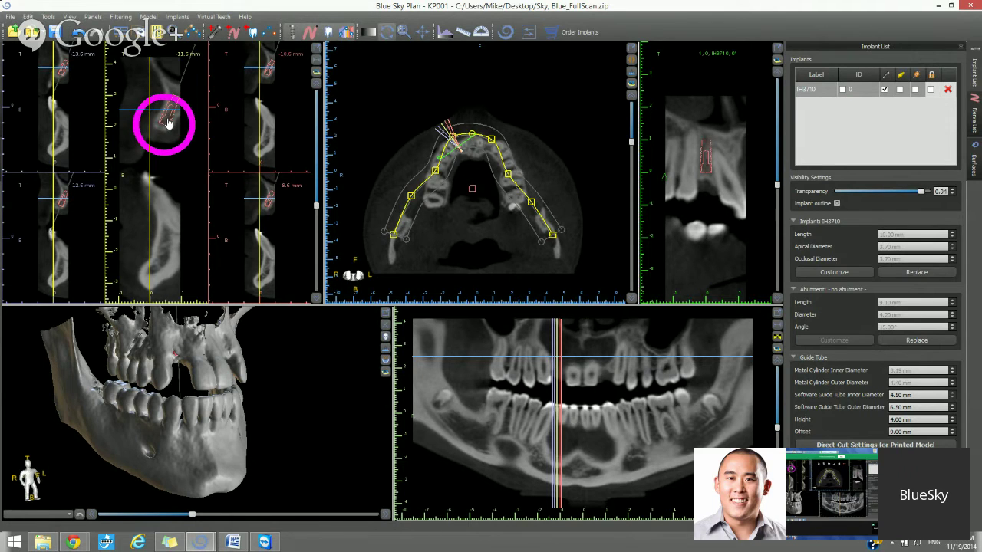
right_click(167, 123)
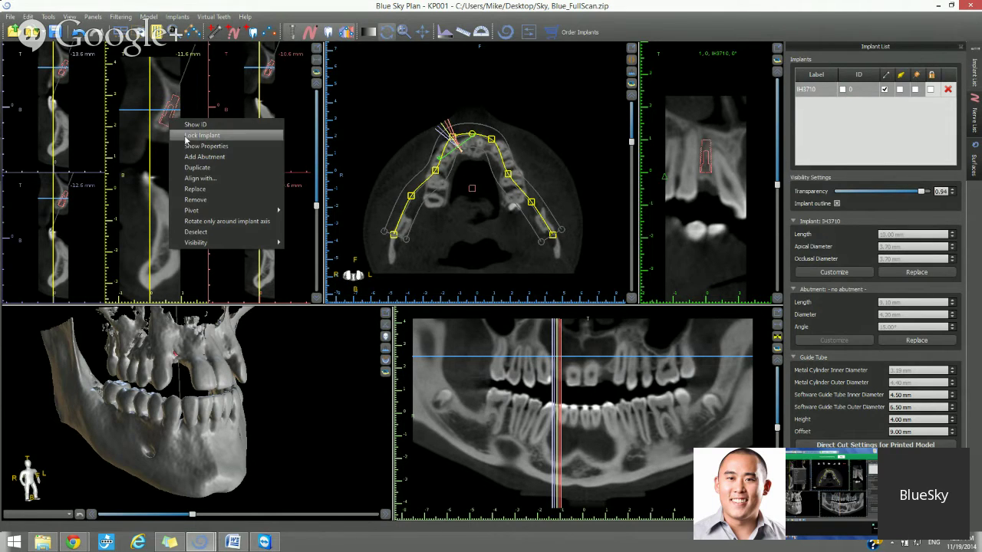
left_click(186, 135)
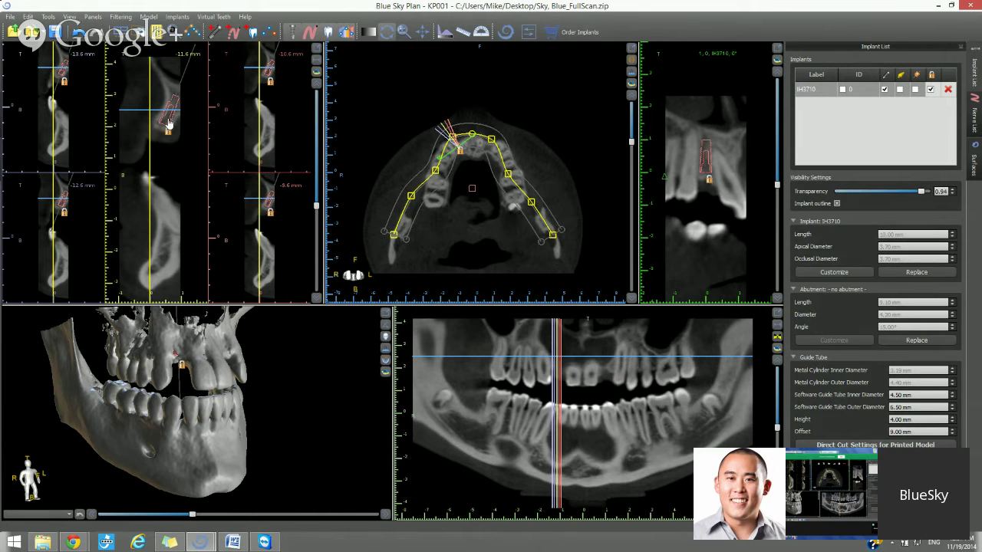
Step: Add the 25° angled abutment AAH3525 to the locked implant
right_click(168, 123)
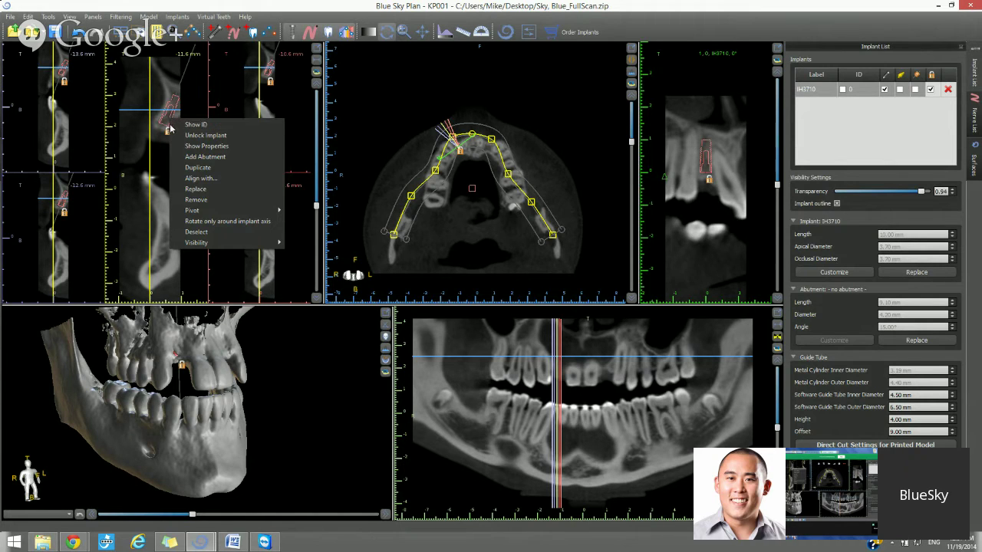
left_click(200, 160)
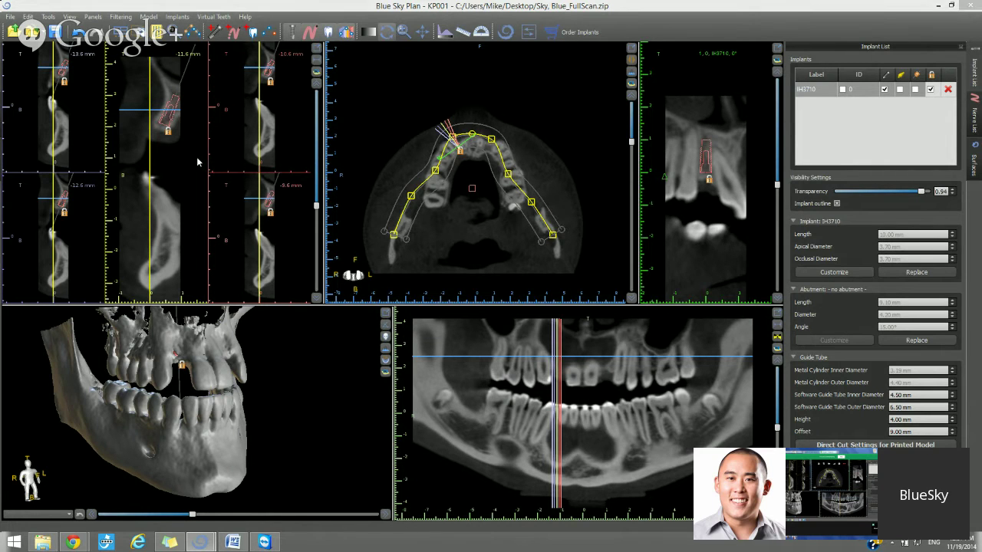
left_click(304, 161)
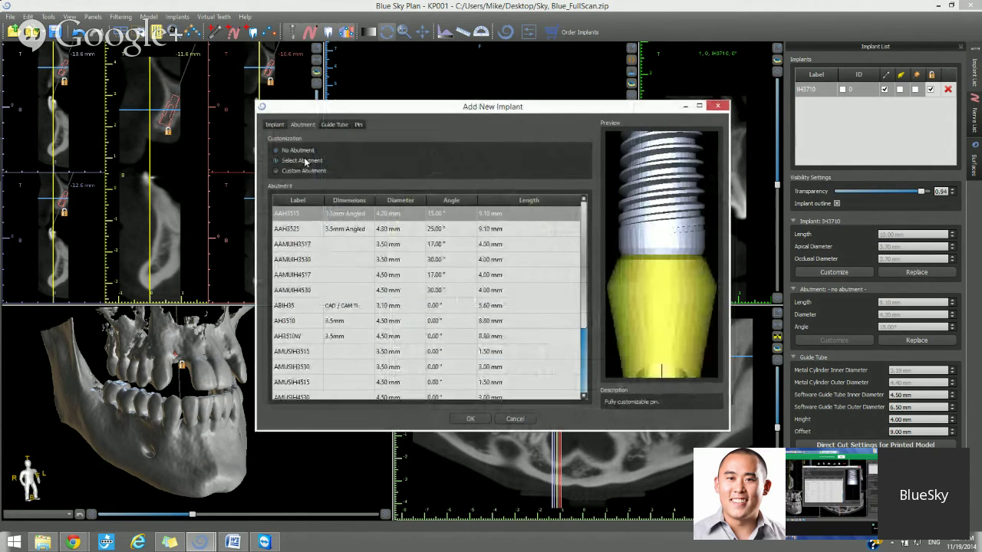
left_click(291, 233)
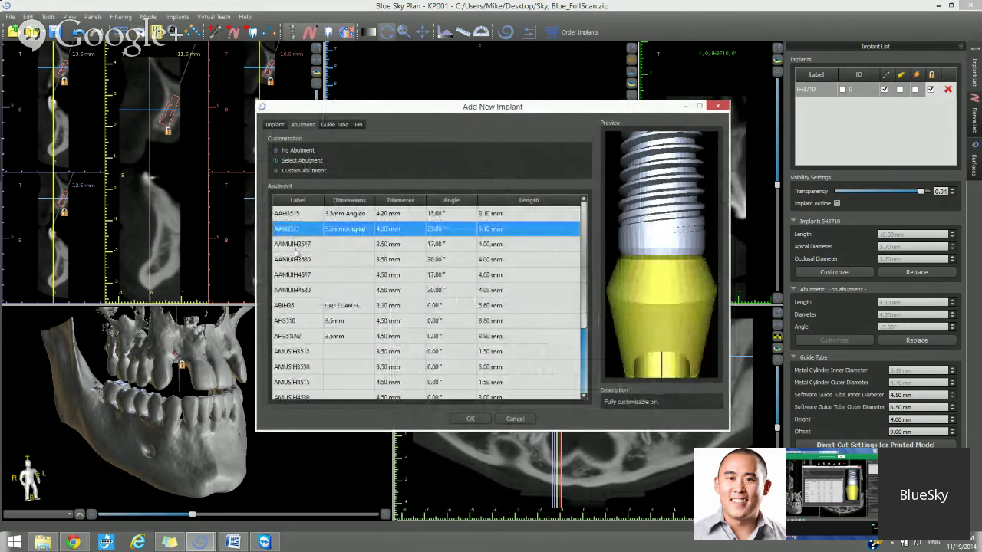
left_click(295, 245)
left_click(298, 233)
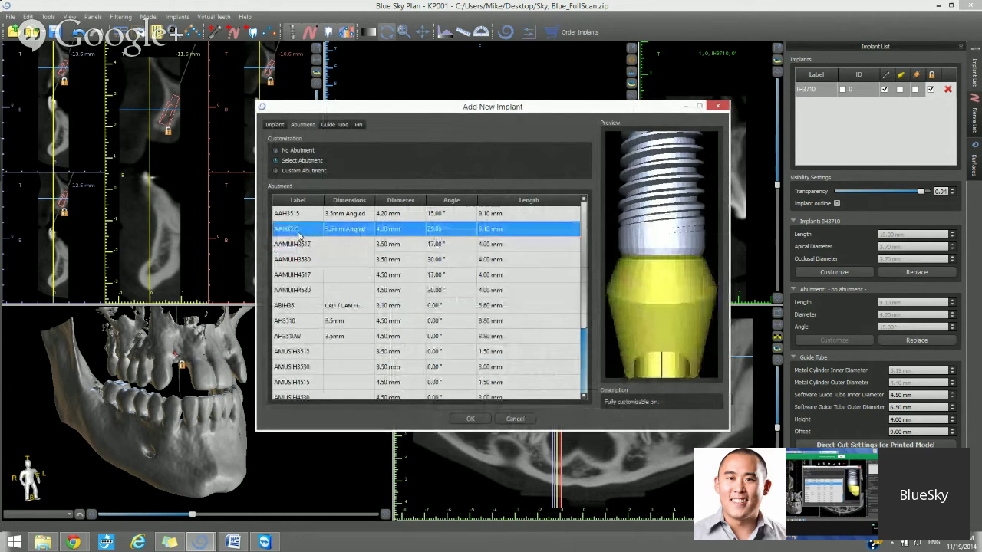
left_click(476, 420)
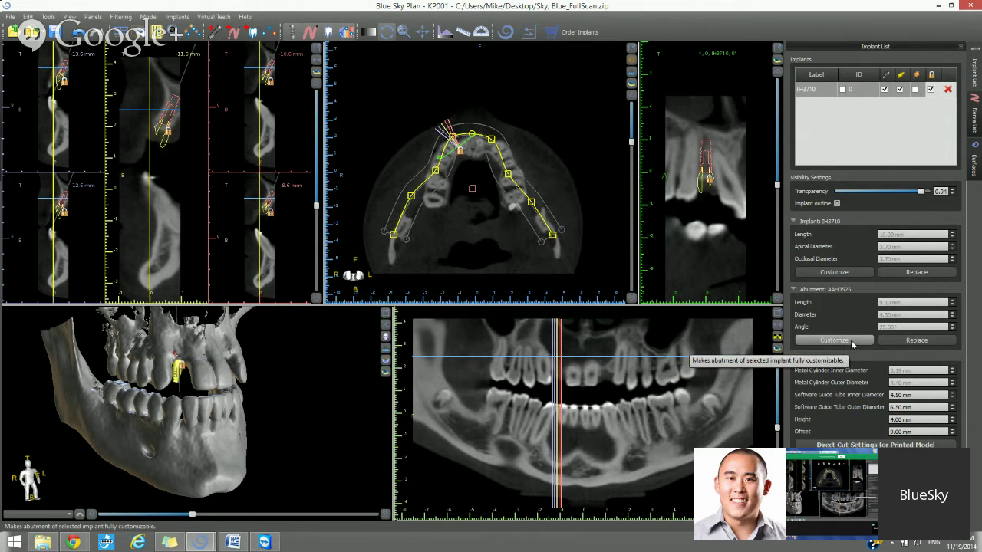
Step: Hide the implant's abutment in the views and show it again
left_click(830, 343)
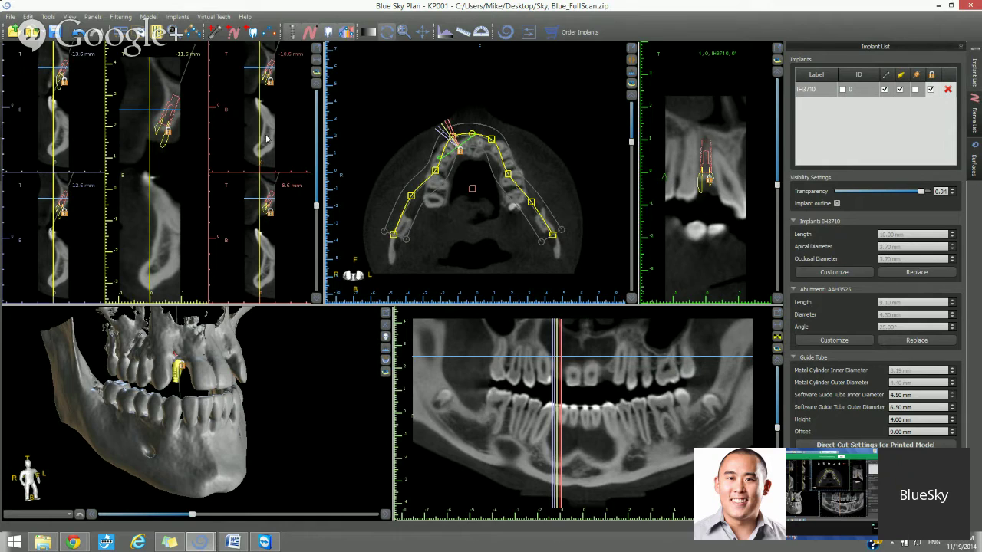
right_click(168, 120)
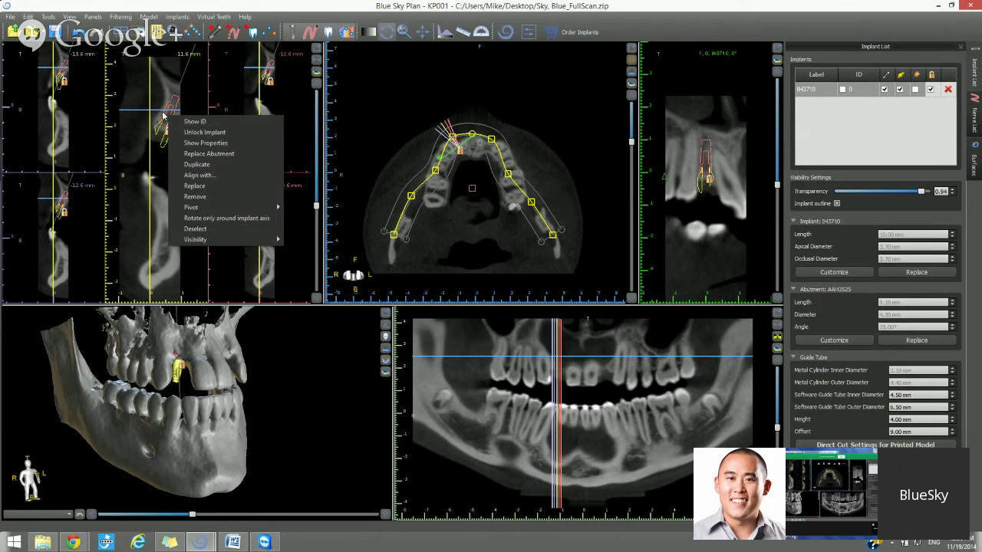
left_click(900, 90)
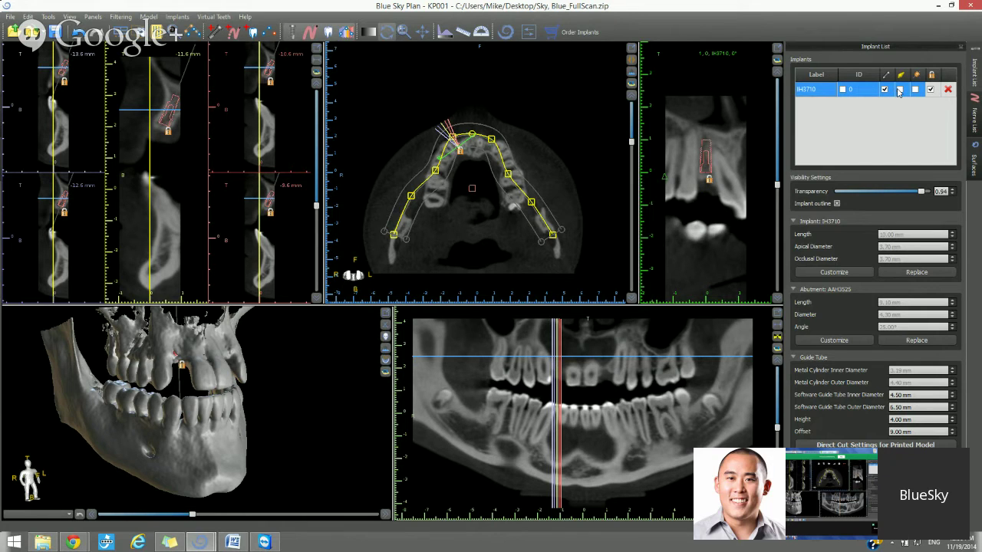
left_click(900, 90)
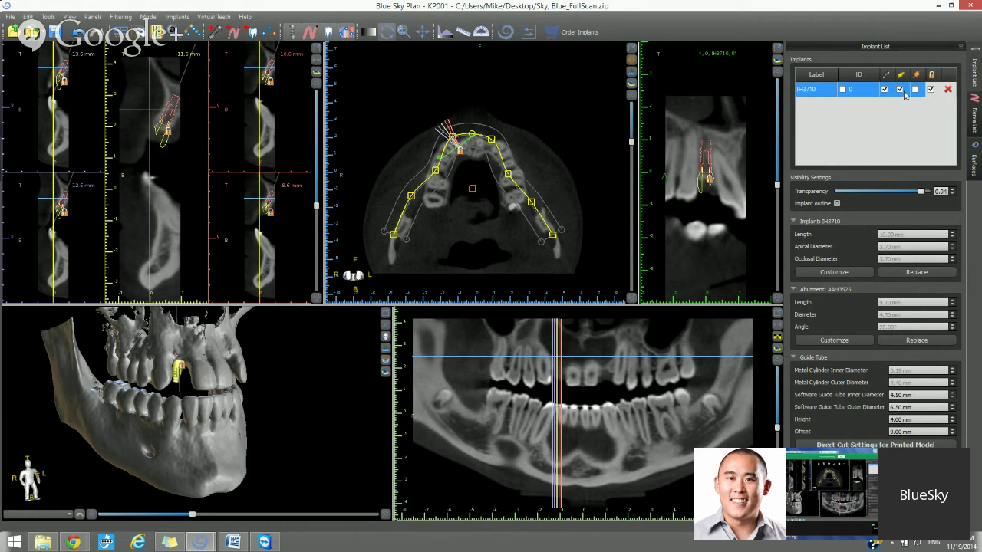
Step: Try the Align With command on the implant in the cross-section
right_click(167, 122)
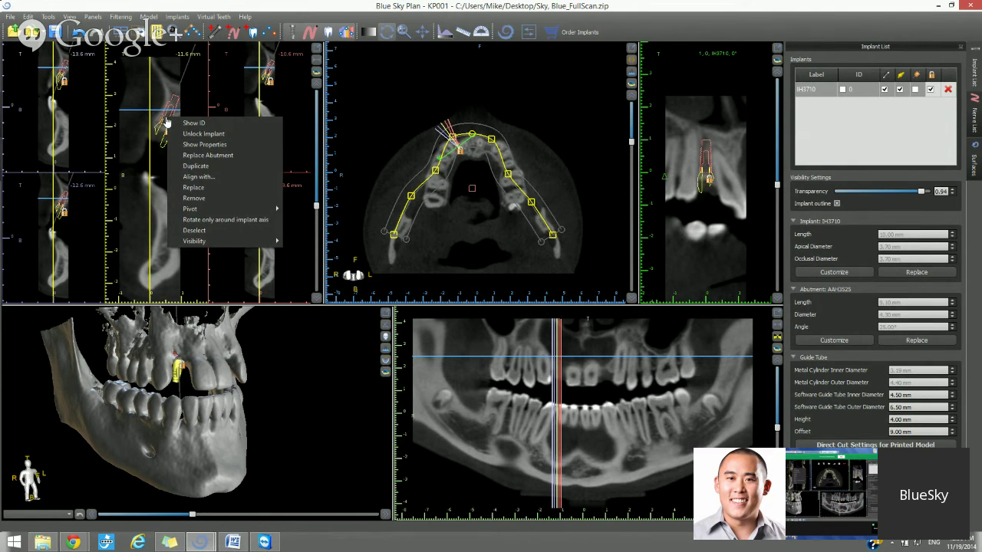
left_click(194, 181)
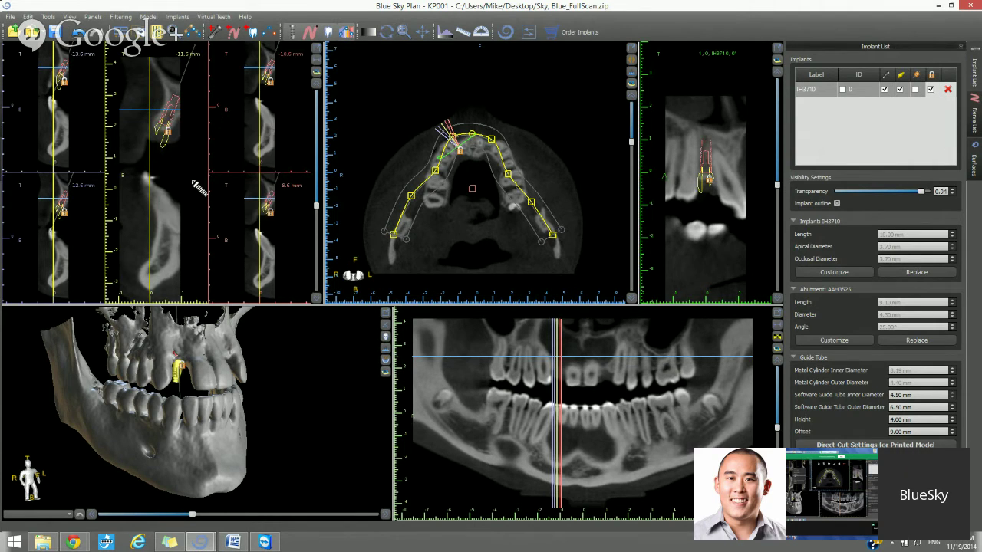
left_click(169, 115)
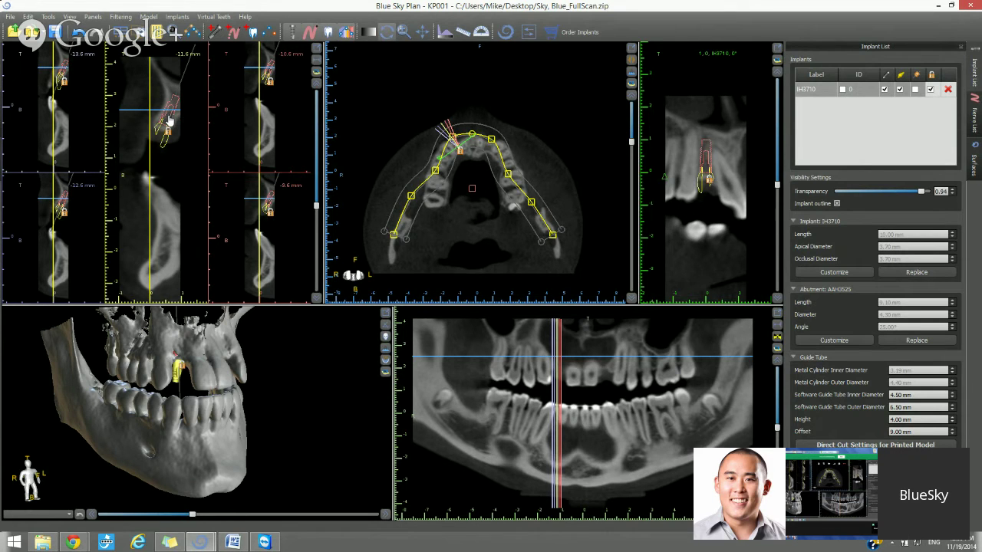
Step: Open the implant's visibility options for implant, abutment and guide tube
right_click(171, 118)
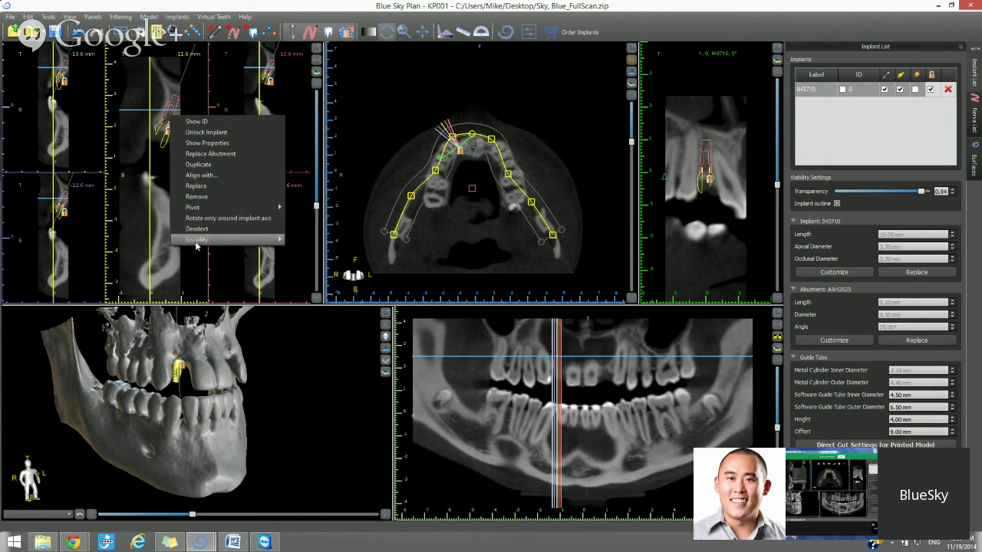
mouse_move(196, 241)
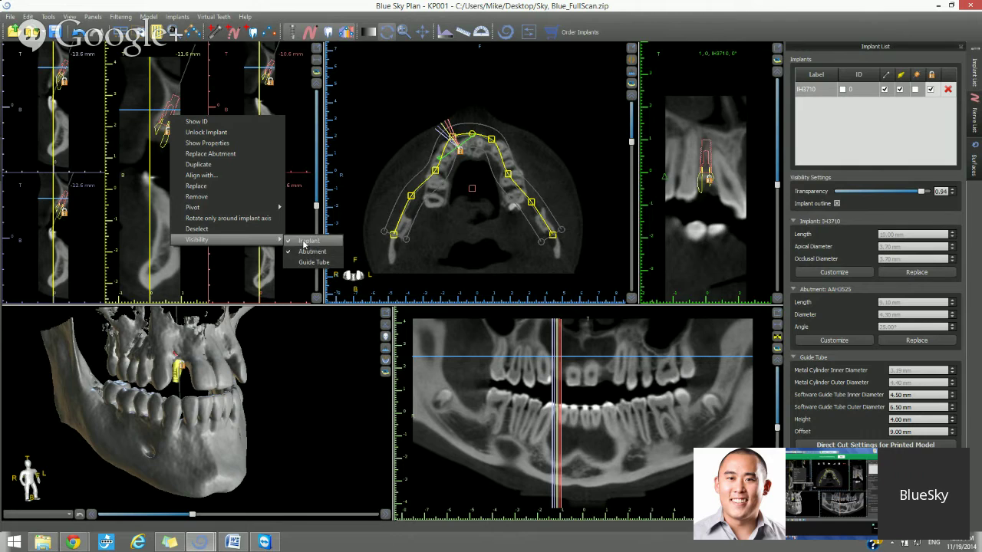
Step: Deselect the IH3710 implant, reselect it, and unlock it for editing in the 3D model
left_click(218, 231)
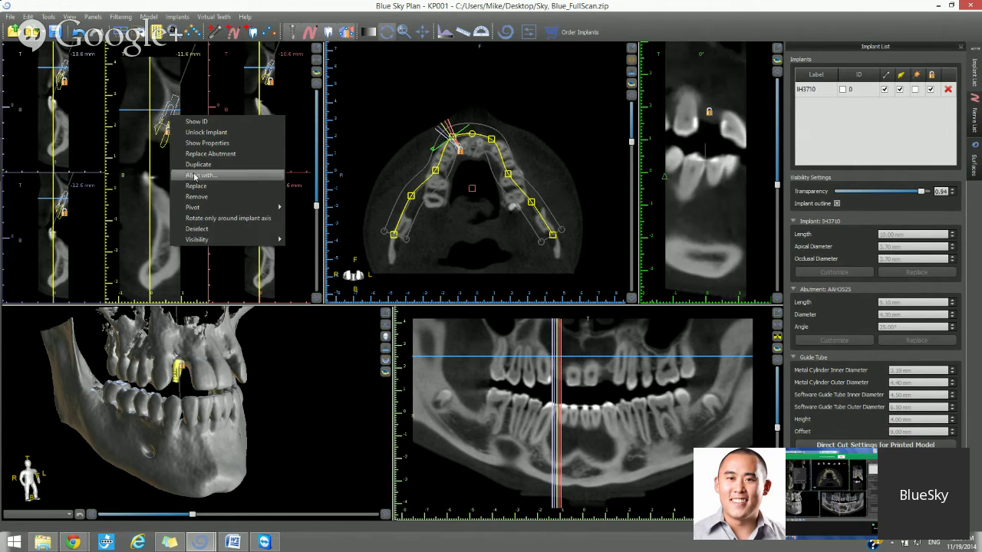
left_click(293, 294)
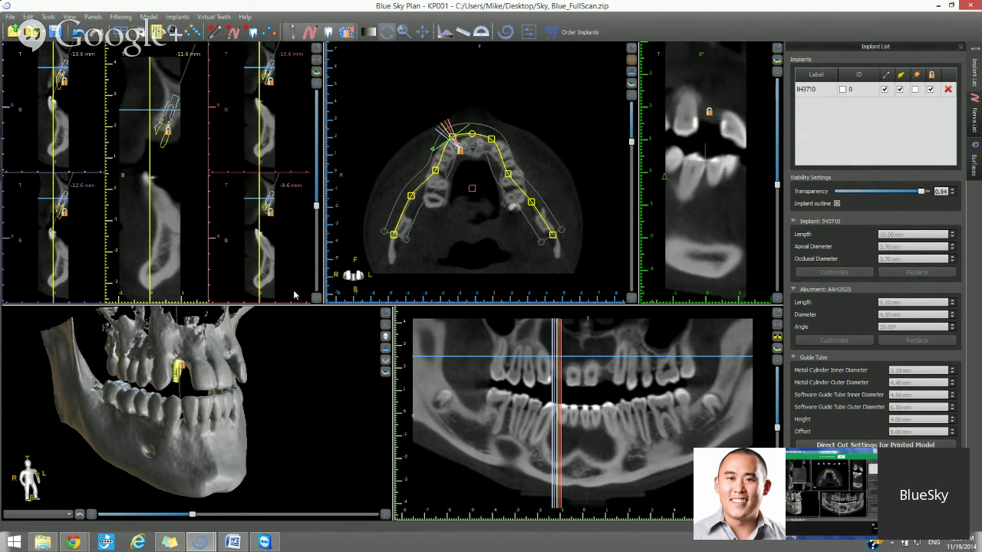
left_click(168, 121)
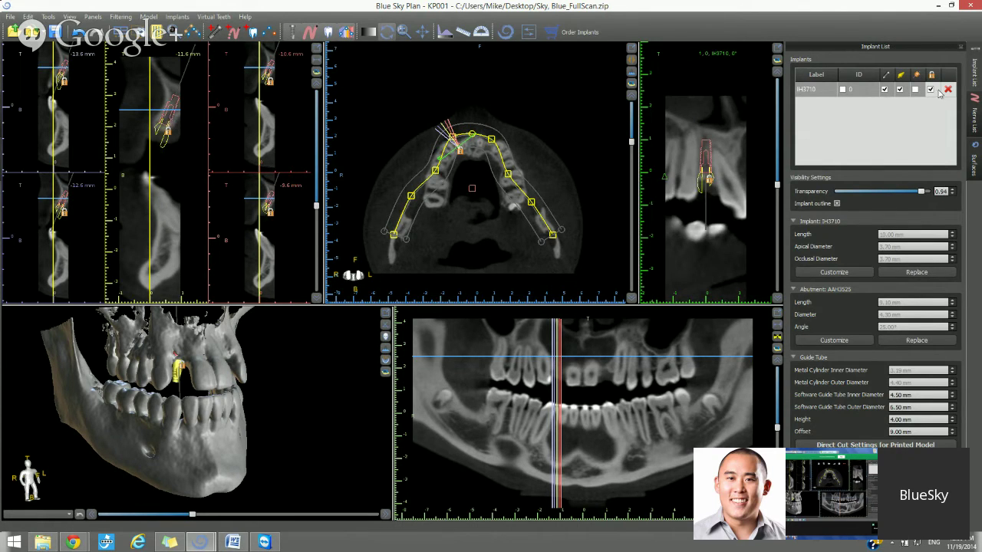
left_click(164, 123)
left_click(176, 373)
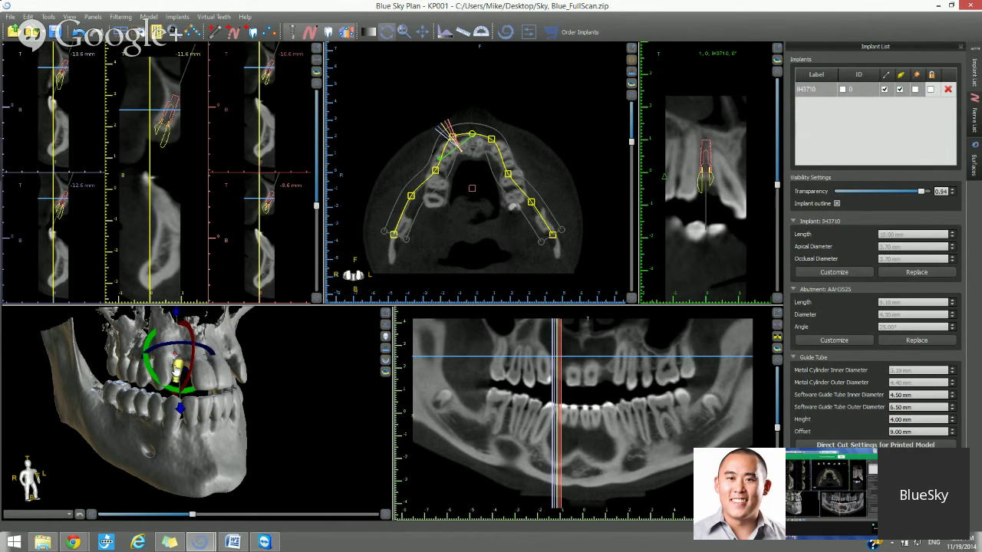
Step: Rotate the IH3710 implant with its rotation rings in the 3D model to reorient the angled abutment
scroll(280, 430, "up", 2)
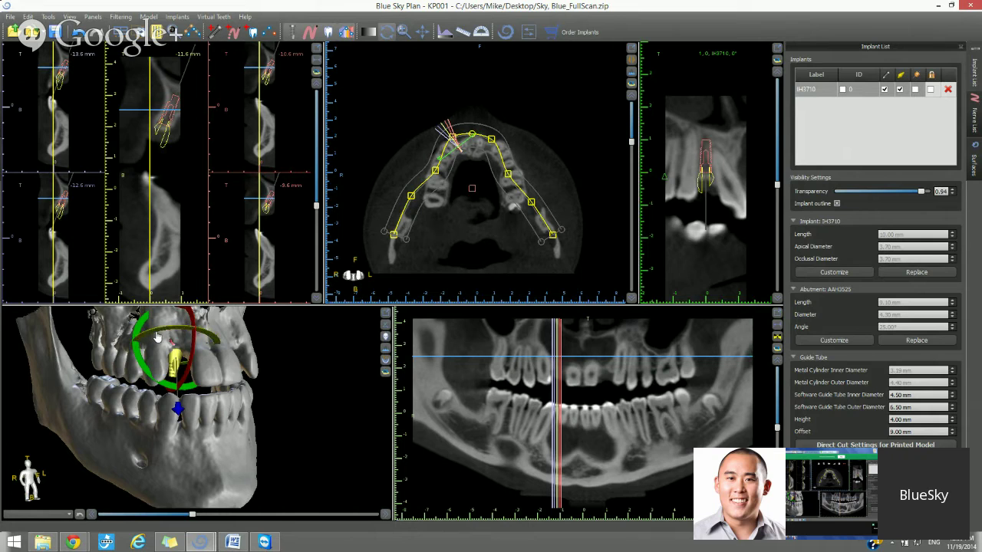
mouse_move(159, 337)
left_mouse_down()
mouse_move(215, 341)
mouse_move(148, 340)
left_mouse_up()
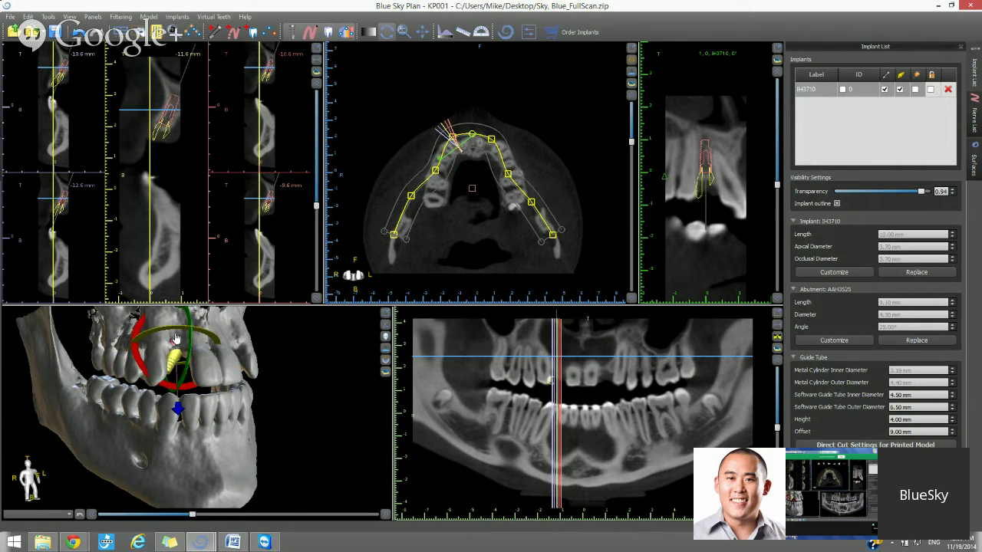
left_click_drag(176, 339, 184, 339)
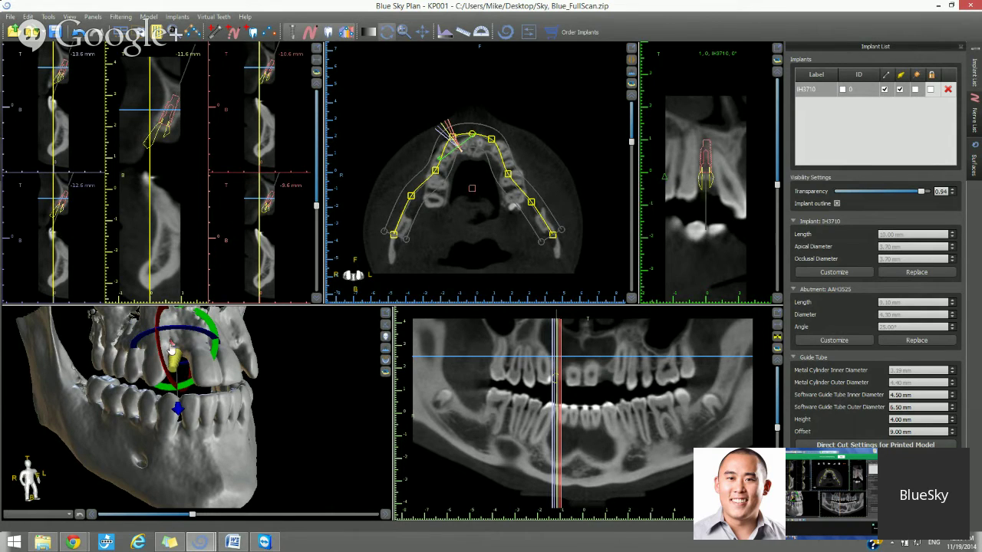
Step: Restrict the implant's rotation to its own axis with the Rotate only around implant axis option
right_click(172, 349)
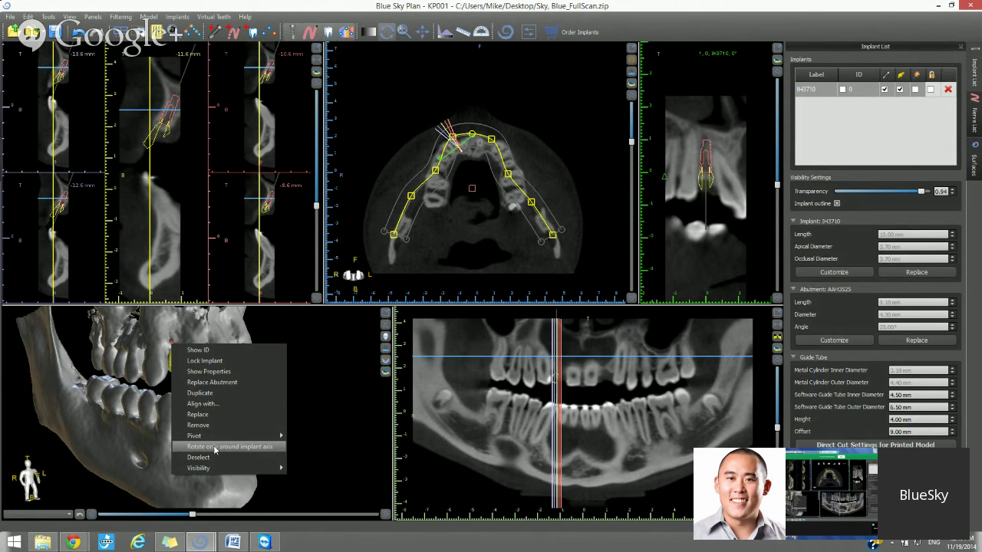
left_click(212, 447)
left_click(173, 356)
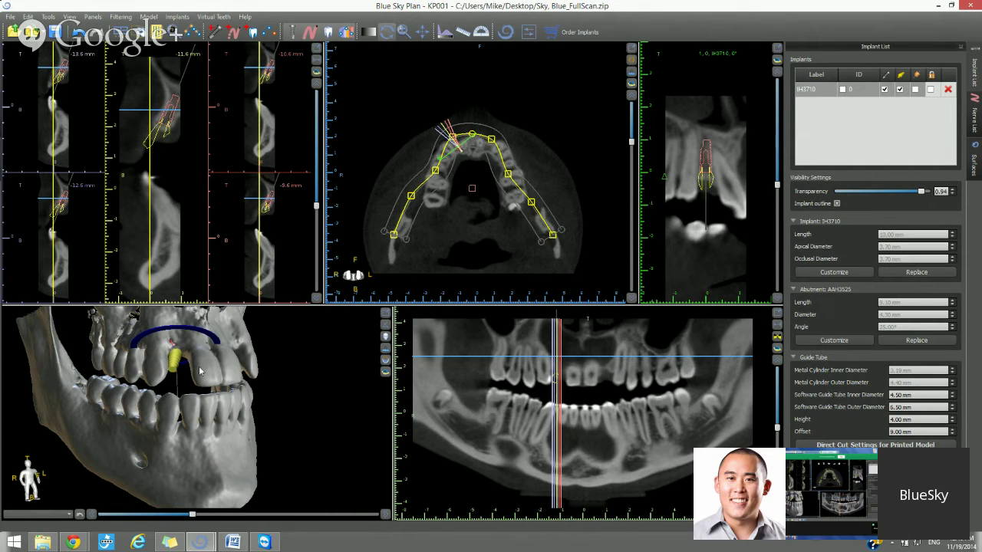
left_click_drag(203, 375, 201, 399)
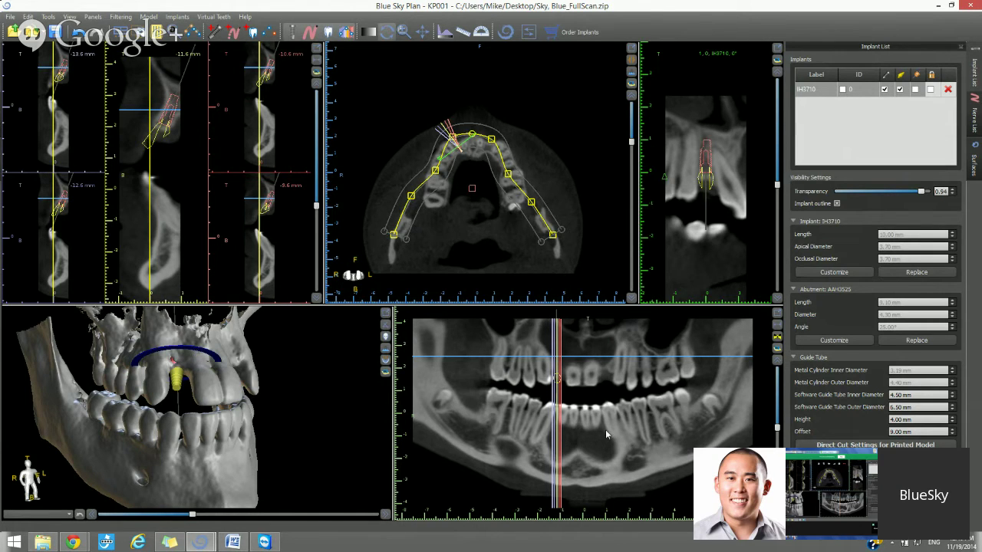
Step: Move the cross-sections to the front teeth, offset the panoramic slice inward, and switch the panorama to composite view
scroll(605, 430, "up", 2)
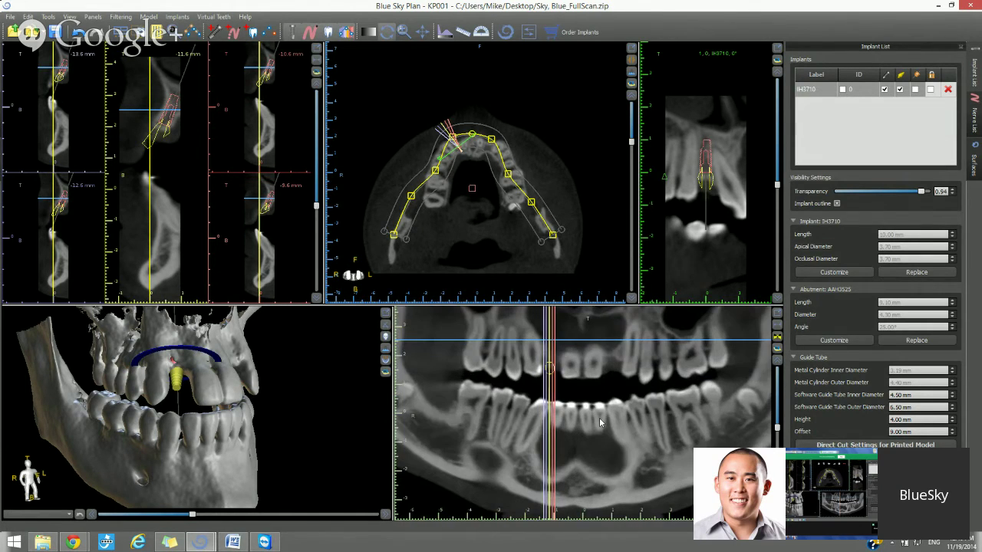
double_click(464, 148)
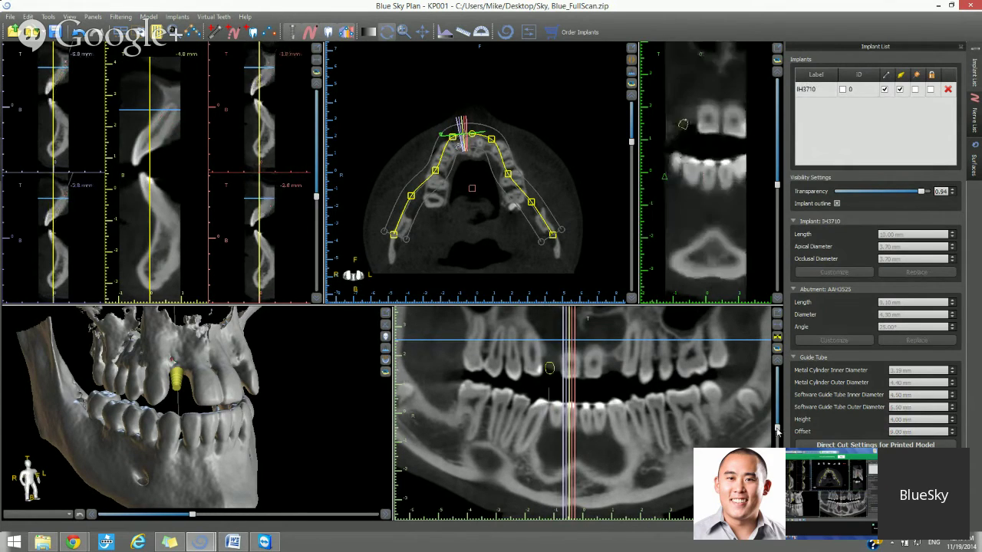
left_click_drag(776, 432, 776, 462)
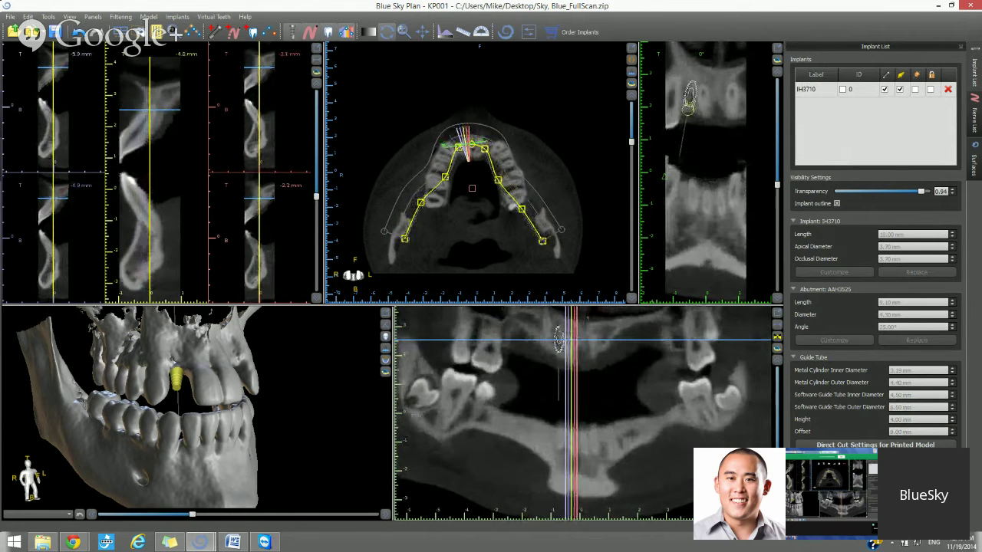
left_click(777, 343)
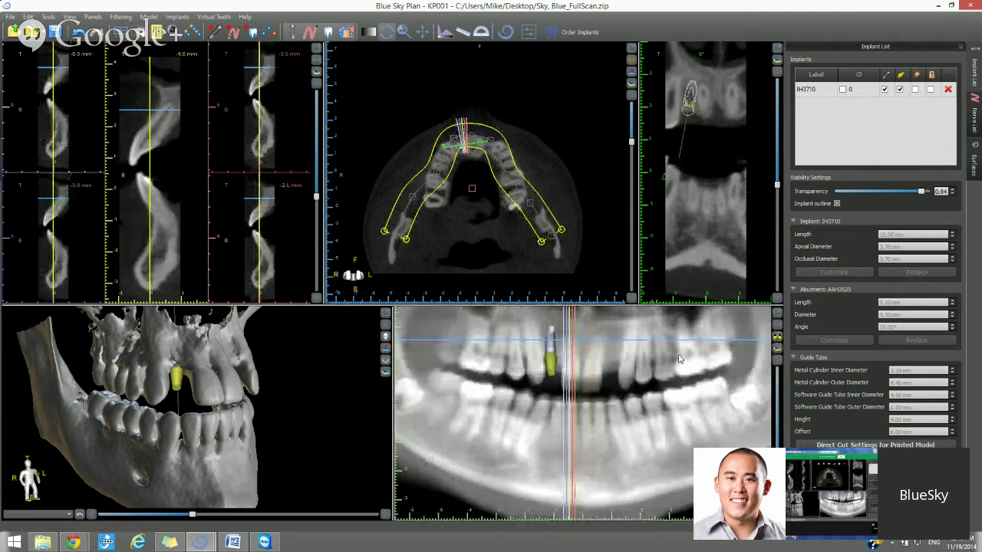
Step: Examine the implant and its available options in the composite panorama, and return the panorama to slice view
left_click(550, 353)
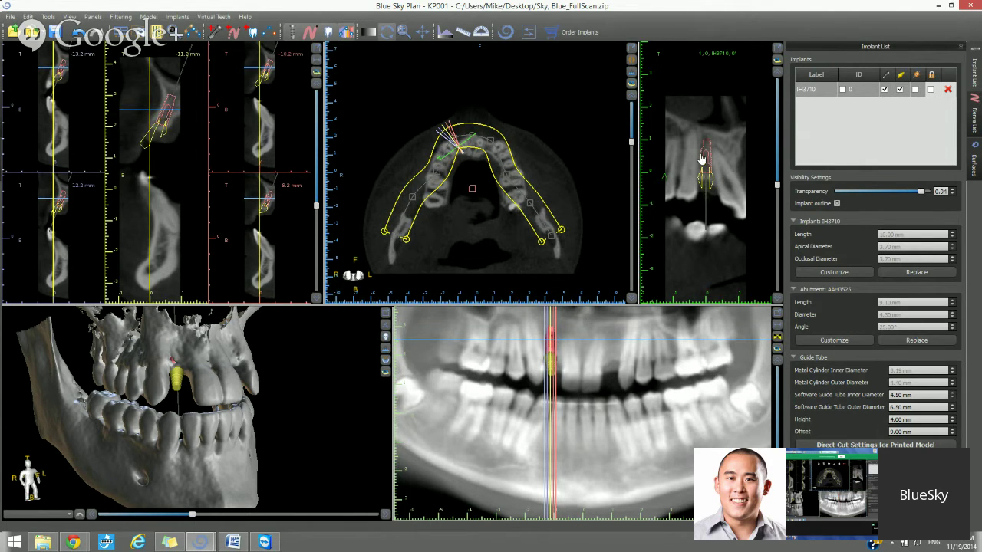
right_click(705, 163)
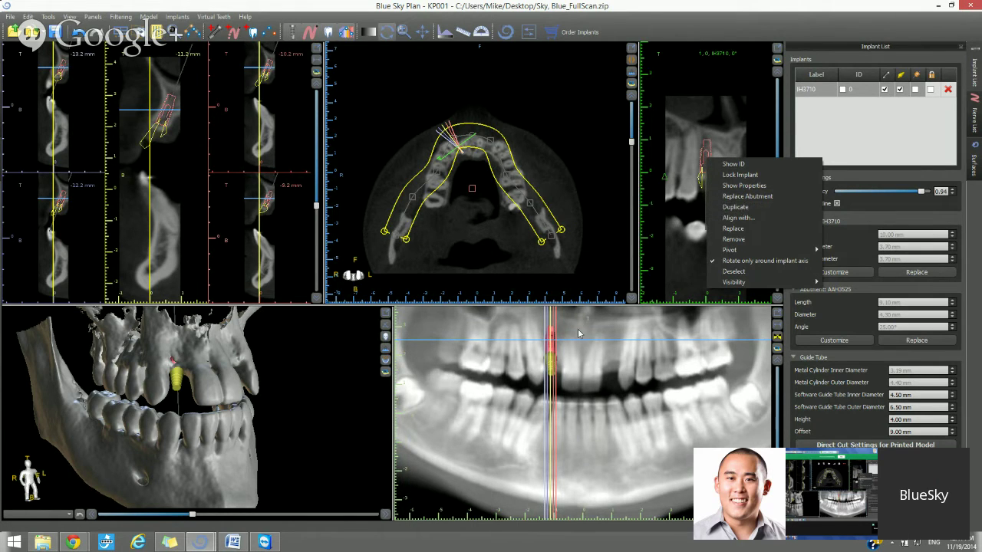
left_click(550, 350)
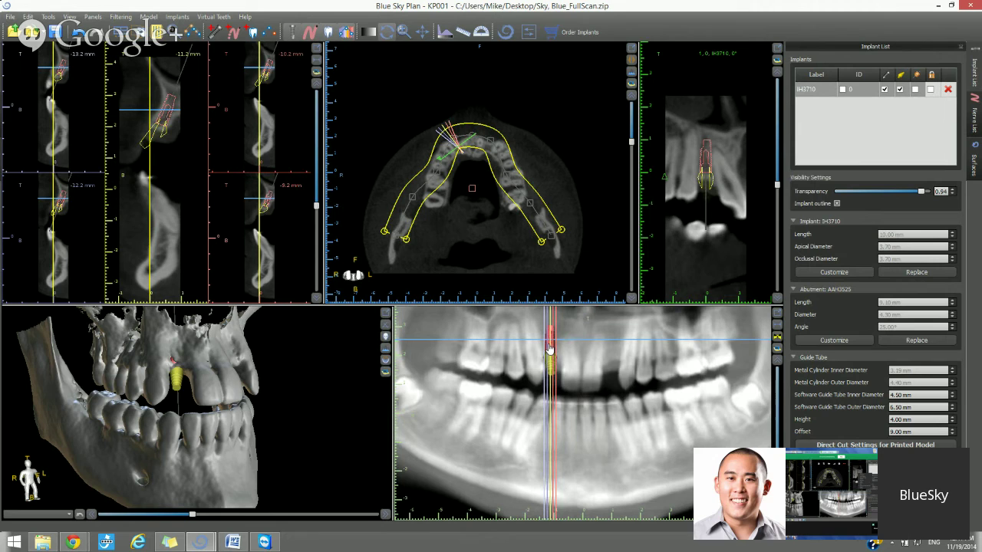
right_click(549, 349)
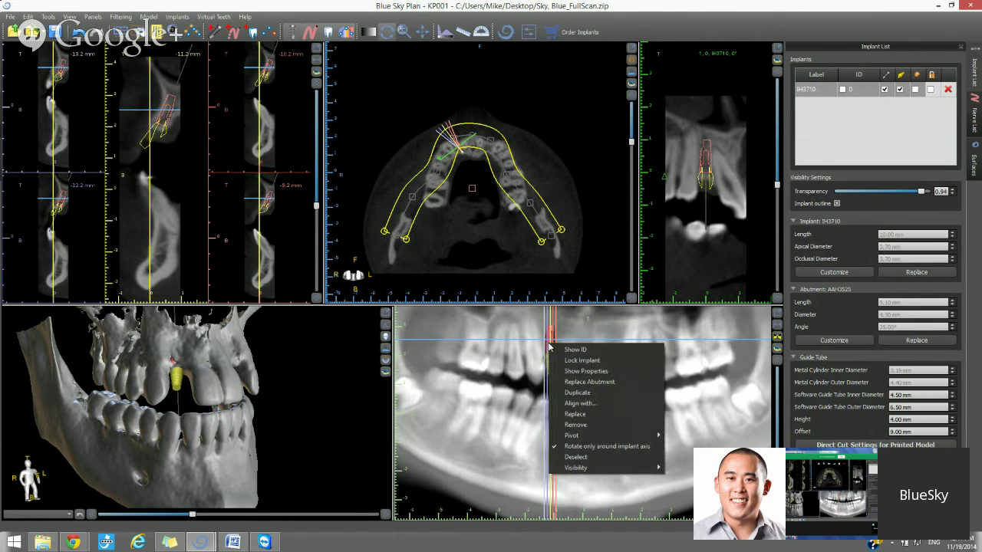
left_click(778, 338)
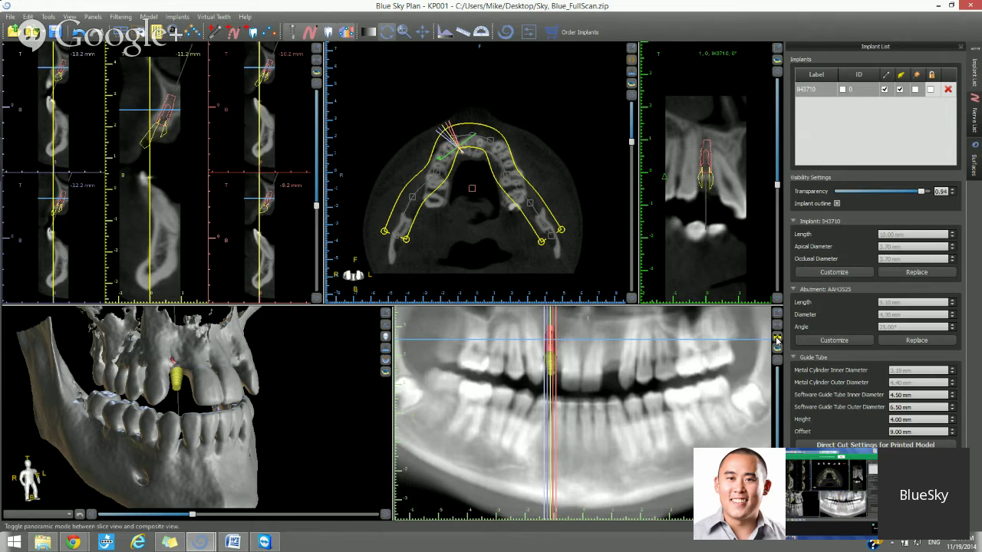
left_click(778, 338)
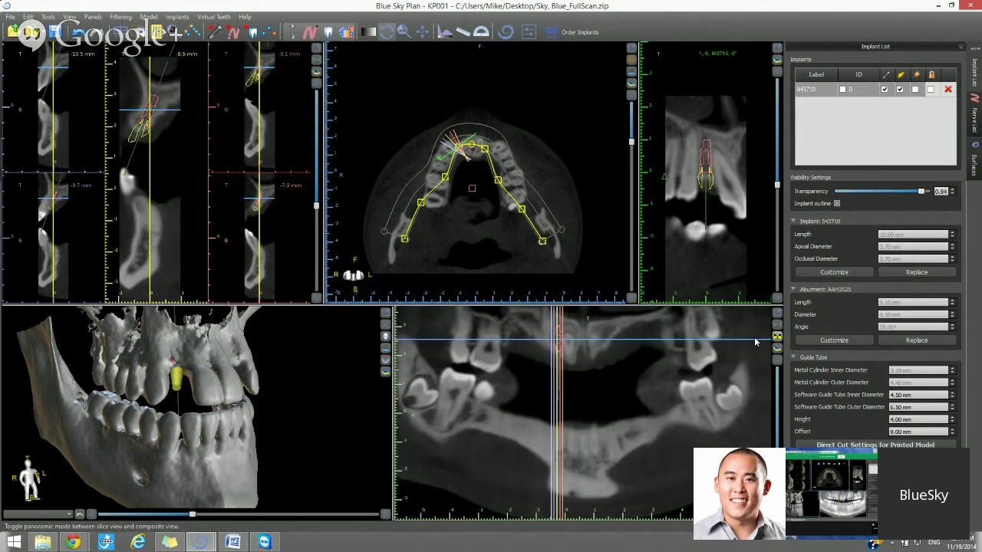
Step: Duplicate the IH3710 implant from the panoramic view
right_click(558, 346)
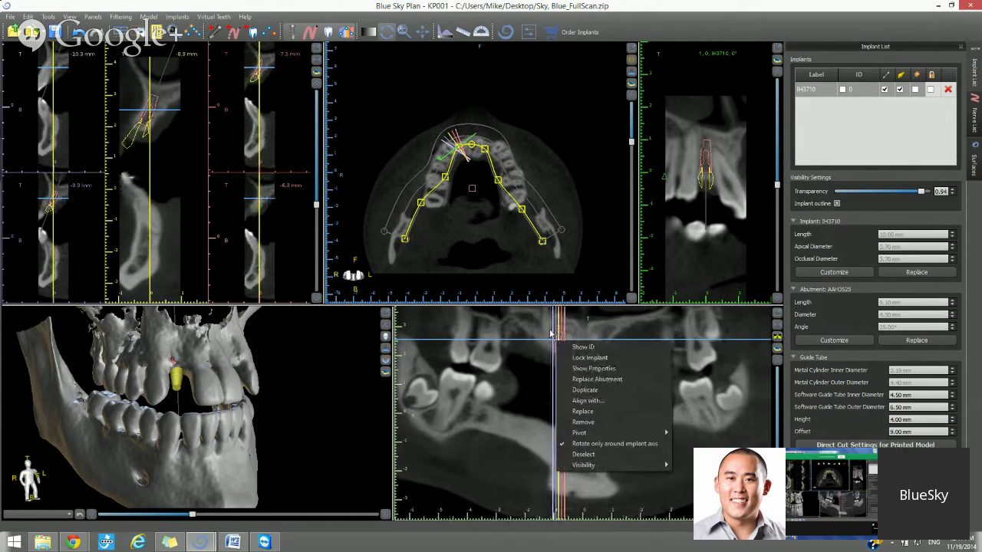
left_click(584, 390)
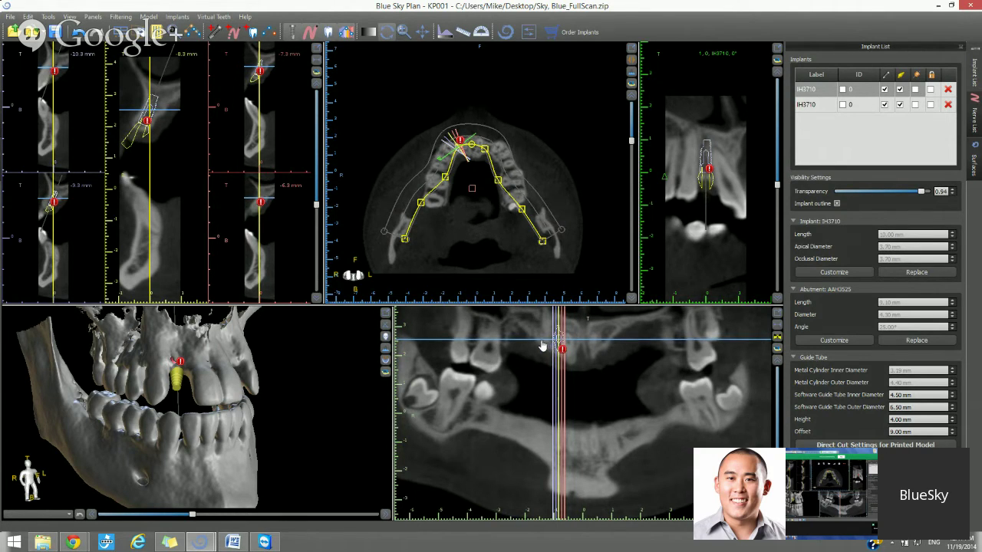
Step: Hide and restore the slice projections and the panoramic curve in the views
left_click(347, 32)
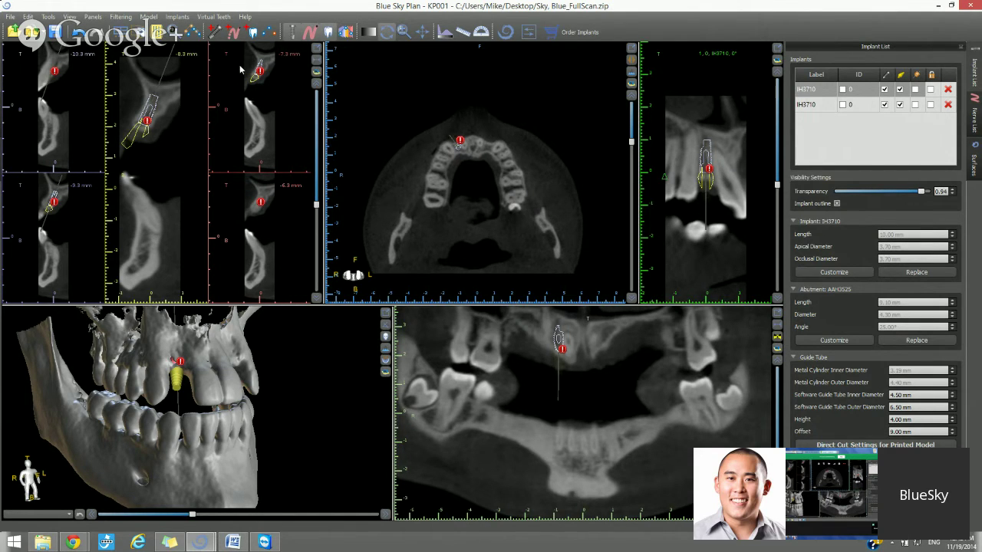
left_click(346, 32)
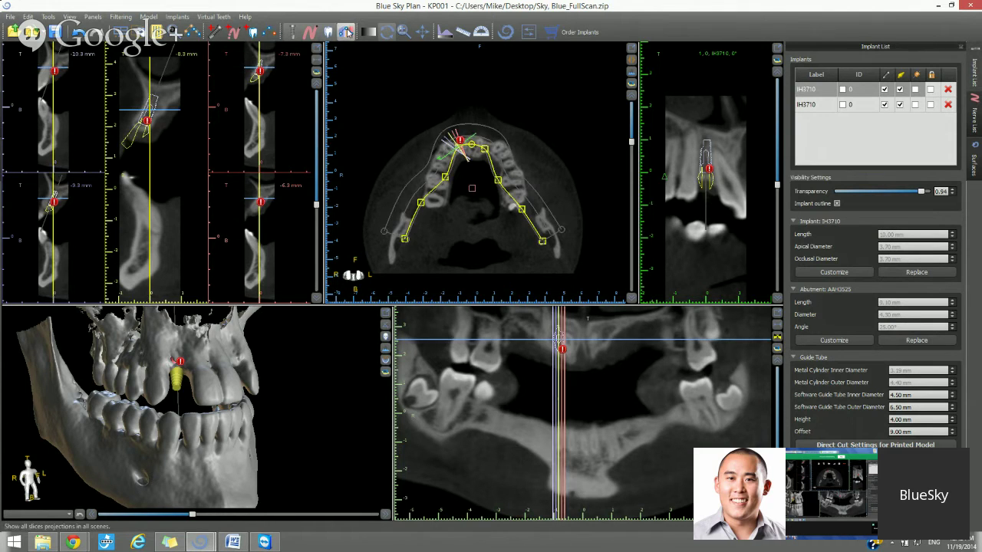
left_click(270, 32)
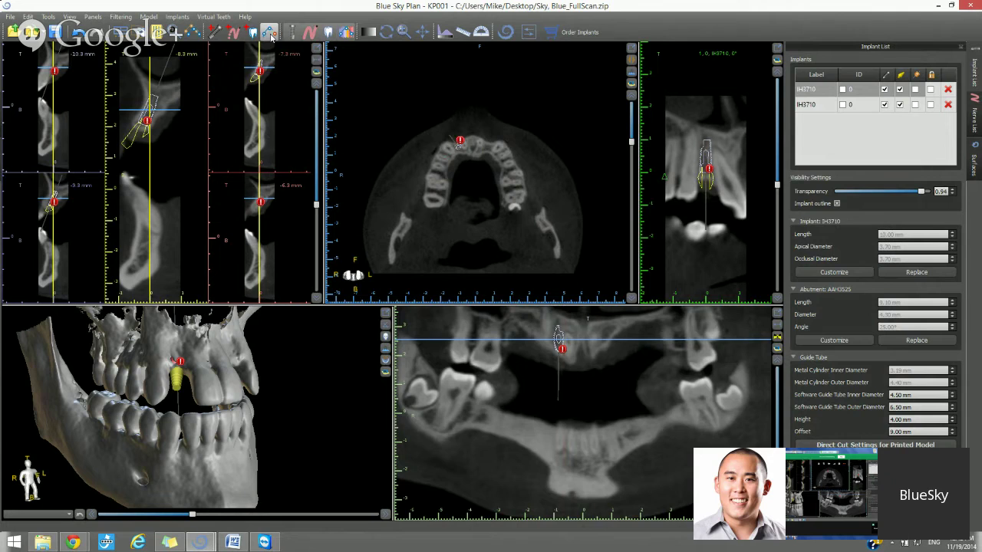
left_click(270, 32)
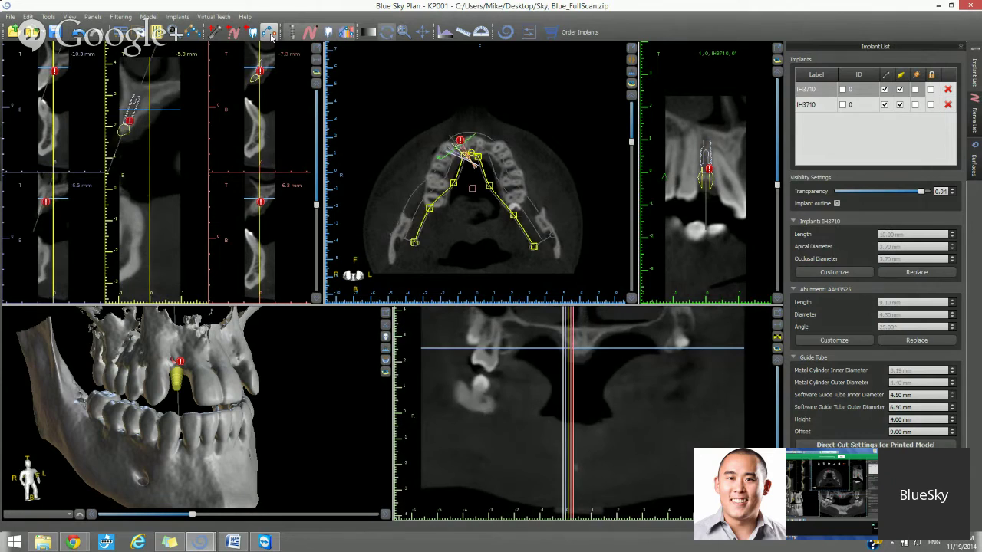
Step: Create a new panoramic curve along the dental arch and bring the slices to the implant site
left_click(195, 35)
left_click(212, 51)
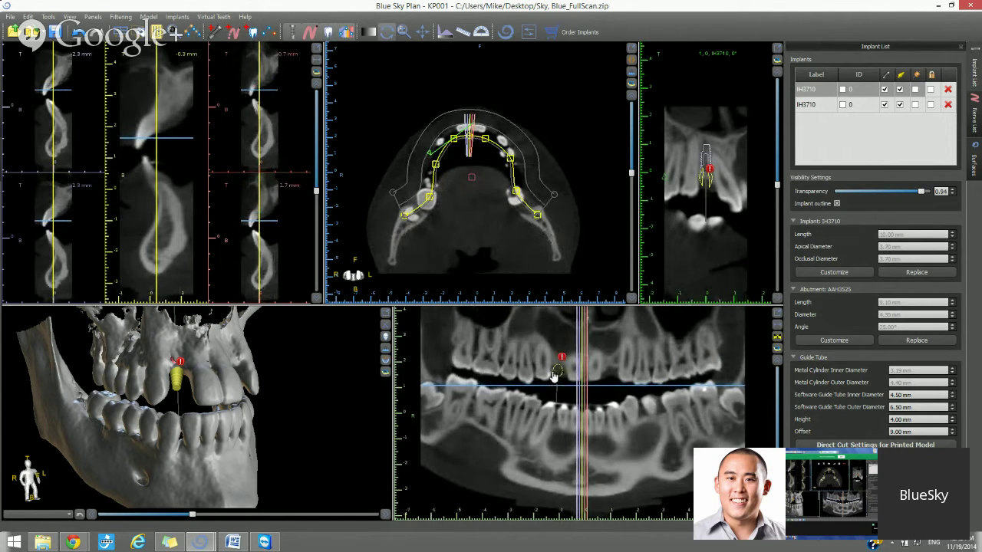
double_click(705, 163)
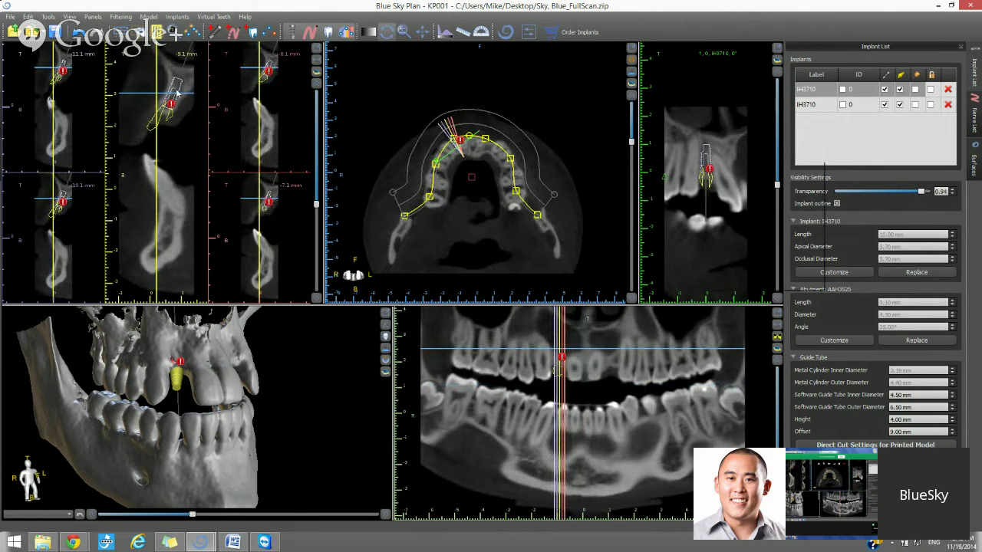
Step: Delete both overlapping IH3710 implants from the implant list
right_click(707, 163)
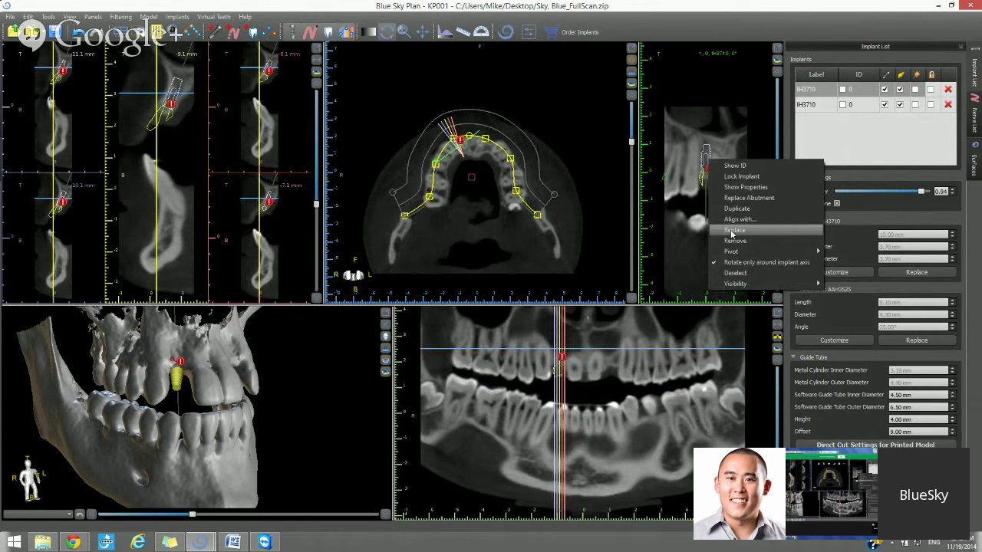
left_click(704, 159)
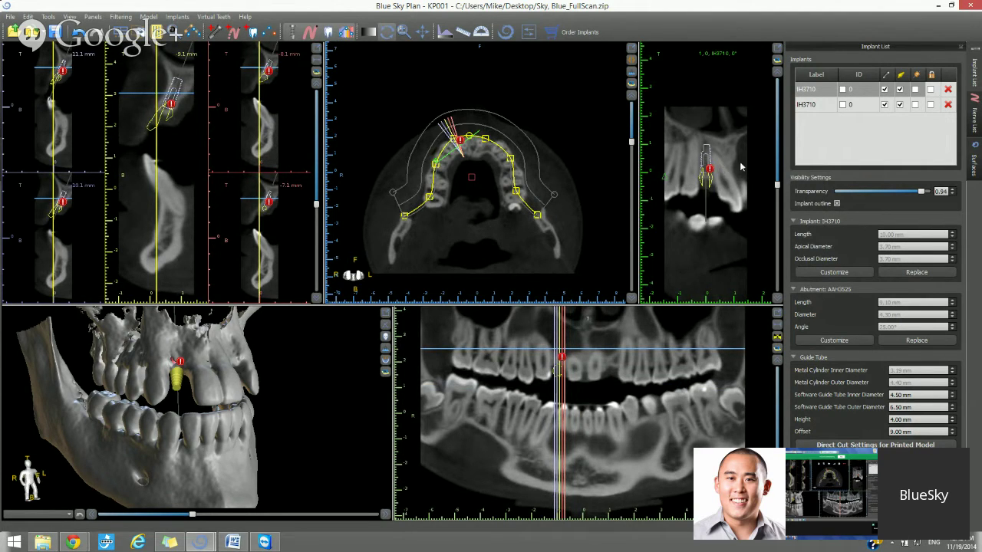
left_click(948, 104)
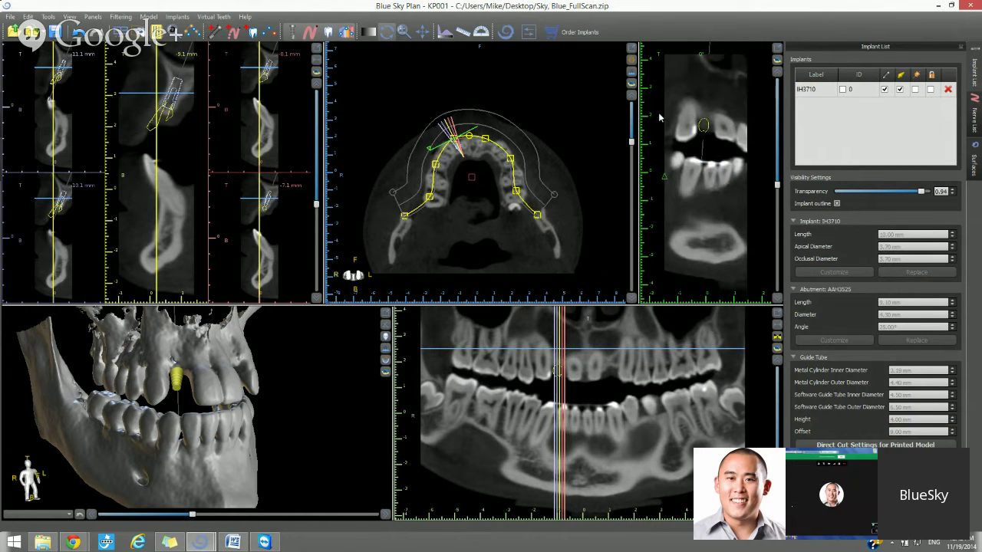
Step: Add a 3.7 x 10mm IH3710 maxillary implant and place it at the missing upper front tooth in the panorama
left_click(215, 34)
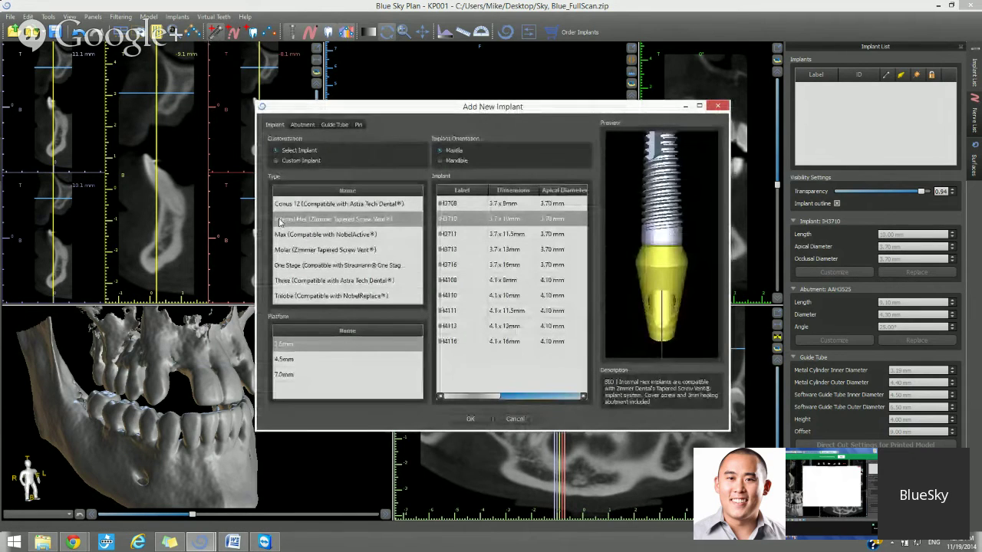
left_click(470, 418)
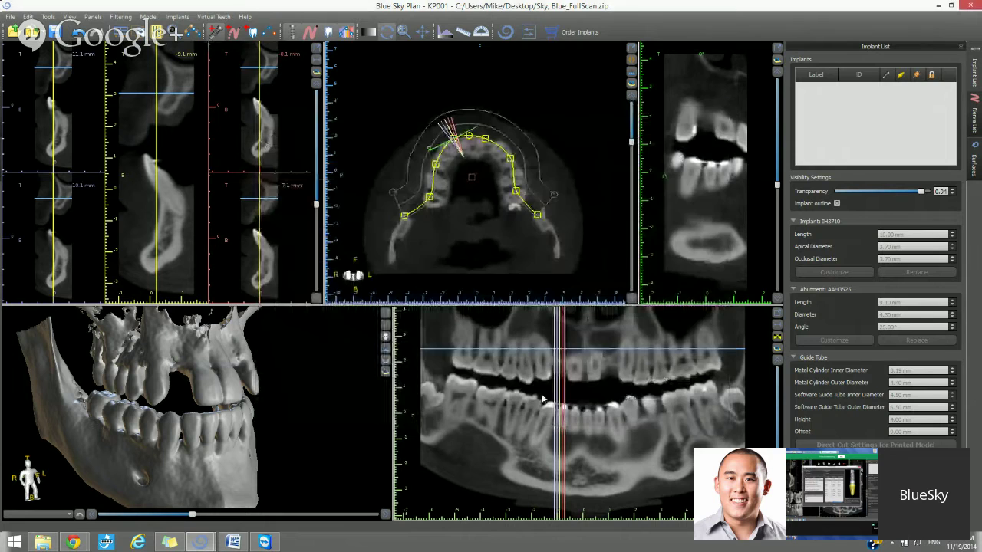
left_click(560, 353)
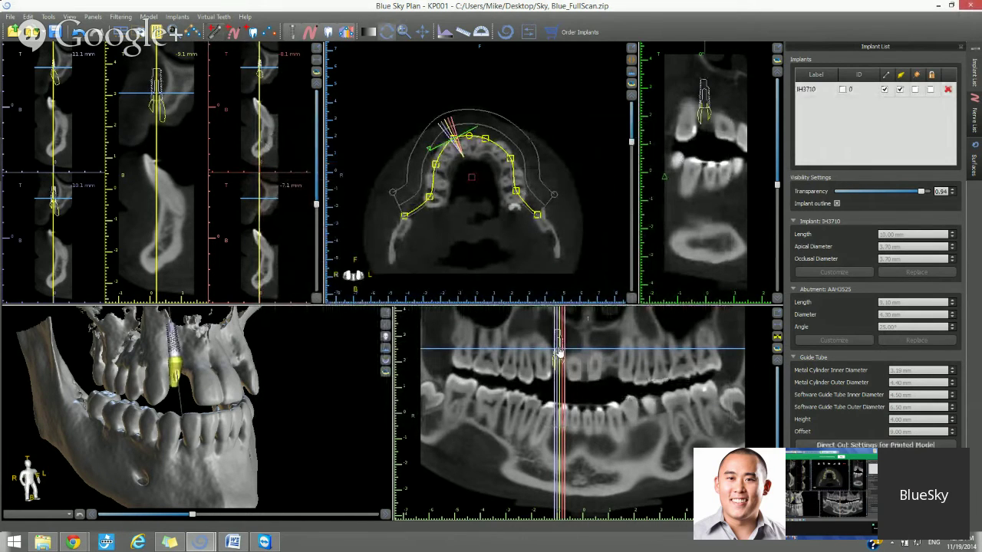
Step: Duplicate the IH3710 implant at the missing upper front tooth, and delete the accidental third copy
left_click(561, 353)
right_click(565, 351)
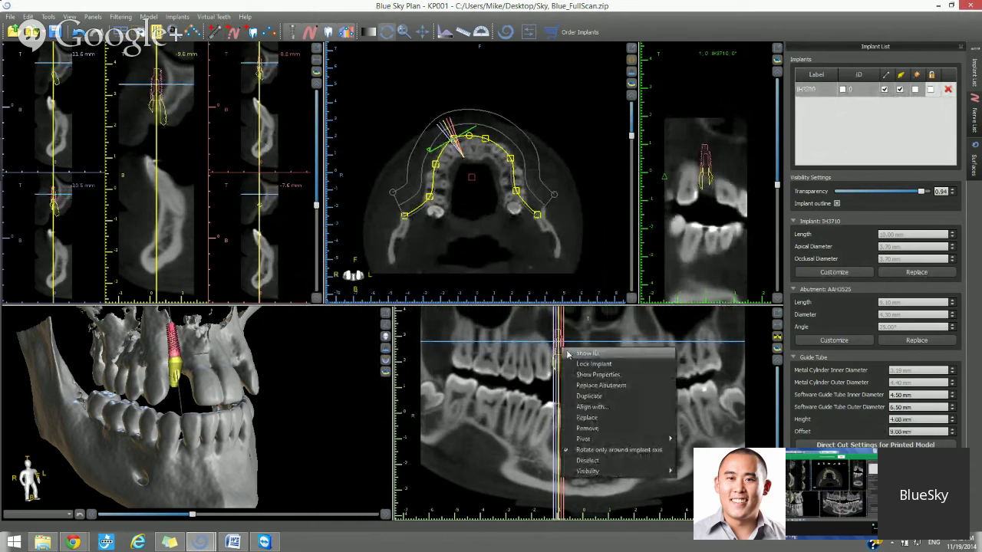
left_click(588, 397)
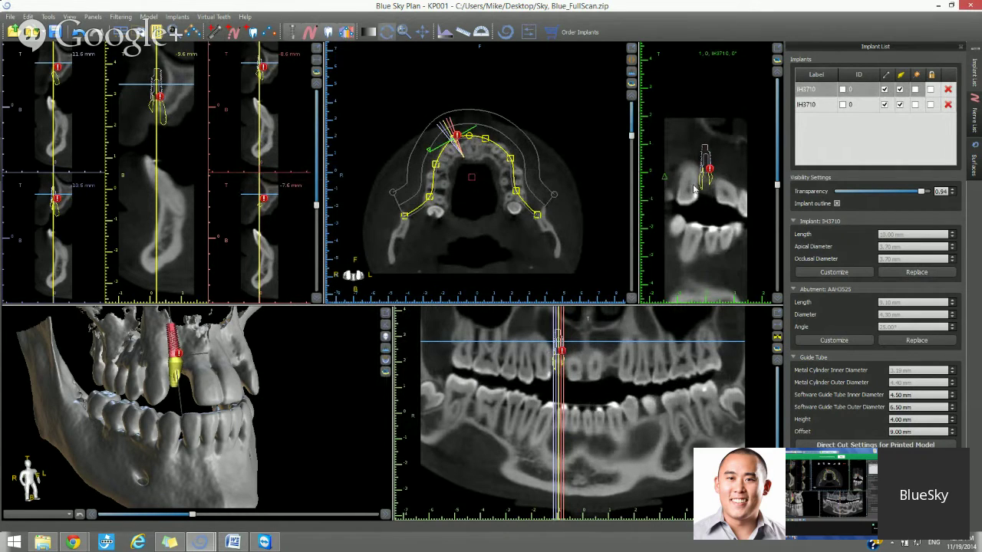
left_click(704, 165, "ctrl")
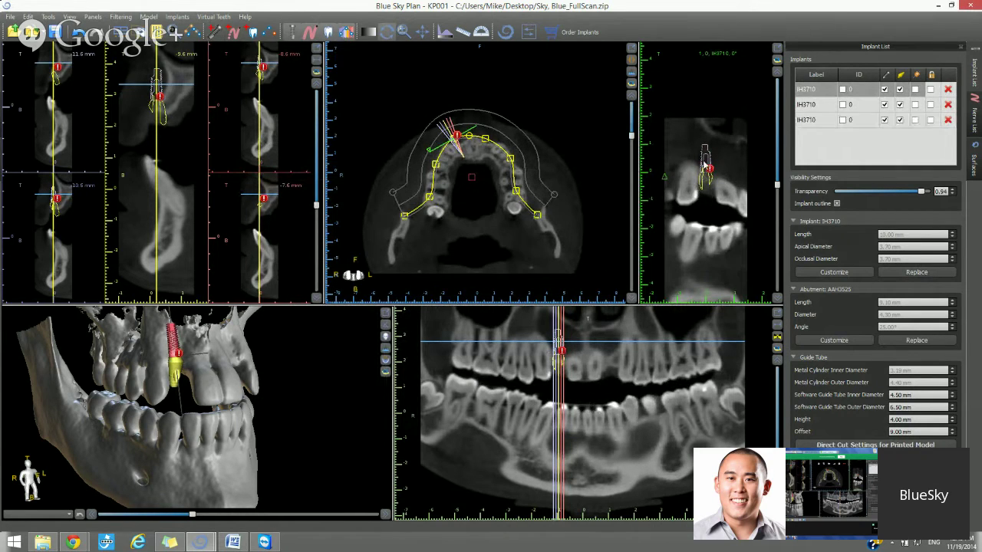
left_click(947, 121)
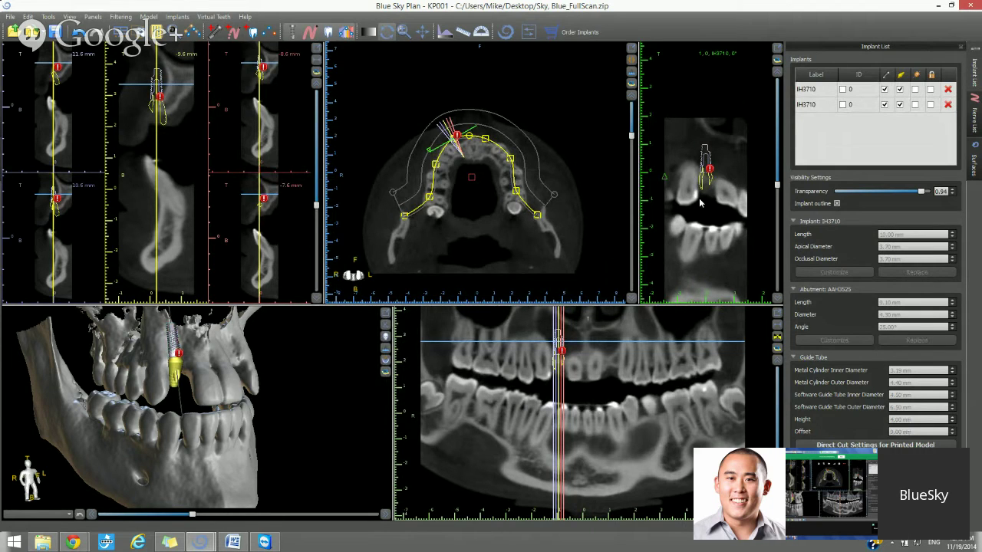
Step: Try to pull the overlapping duplicate away from the original, and delete that duplicate from the implant list
double_click(704, 166)
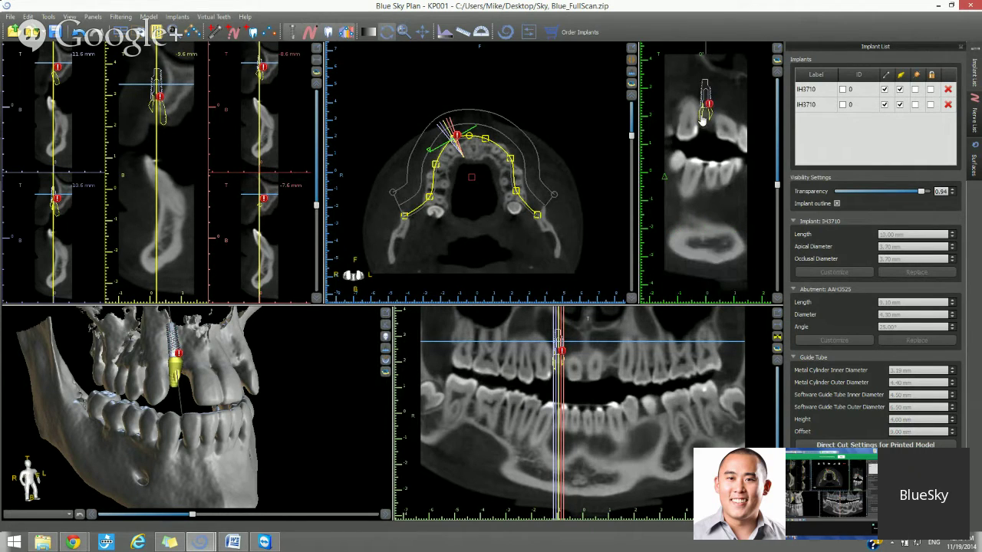
left_click(692, 117)
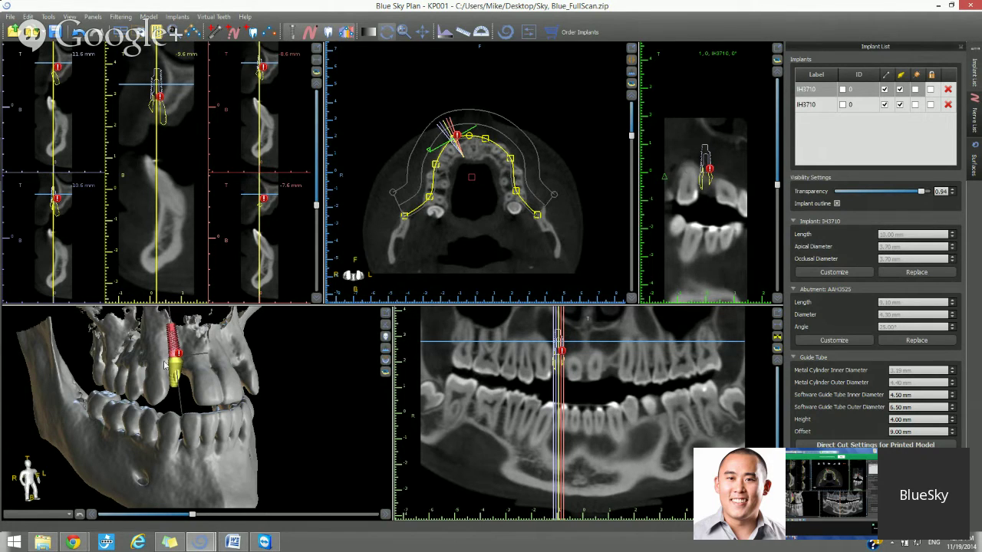
mouse_move(175, 351)
left_click_drag(178, 353, 176, 350)
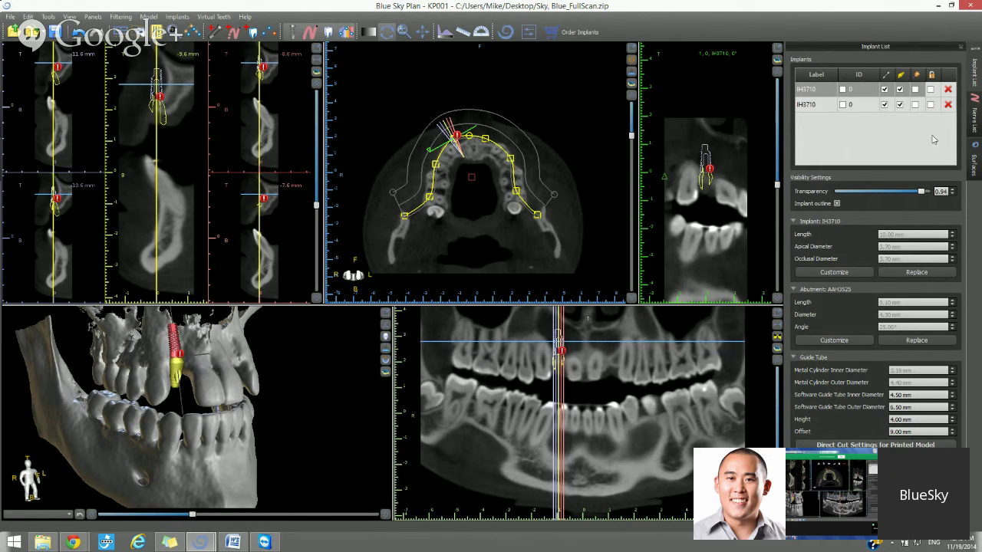
left_click(948, 105)
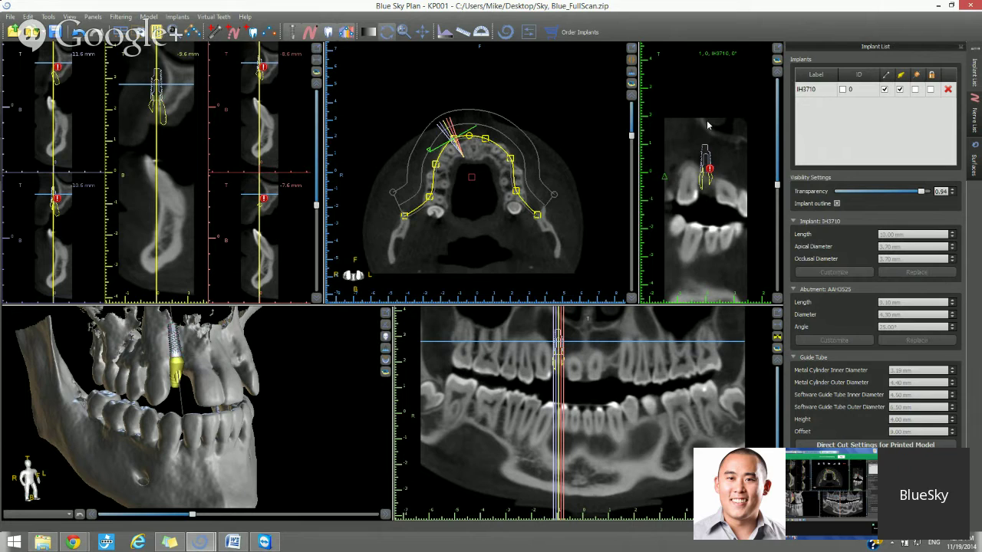
Step: Add a second 3.7 x 10mm IH3710 maxillary implant right beside the first in the panorama
left_click(215, 31)
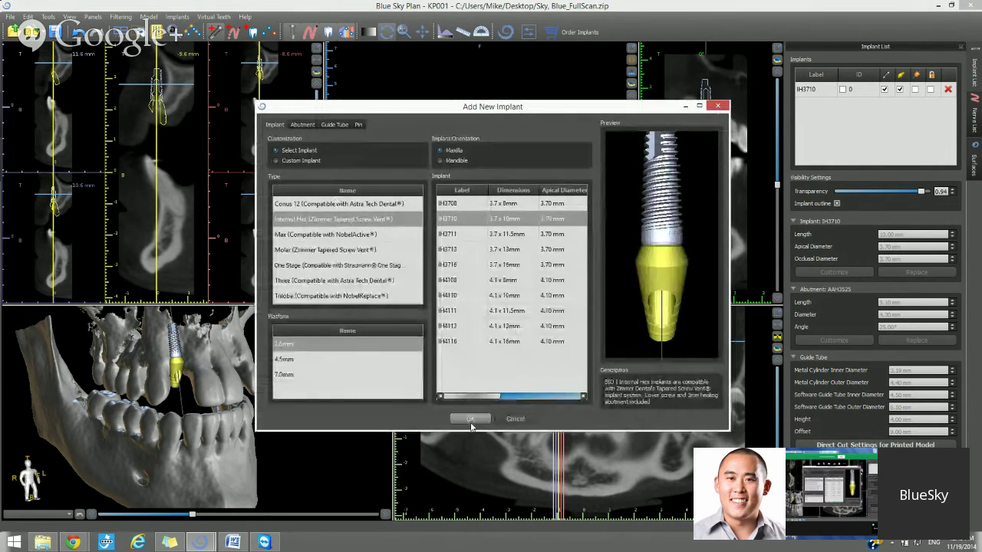
left_click(471, 420)
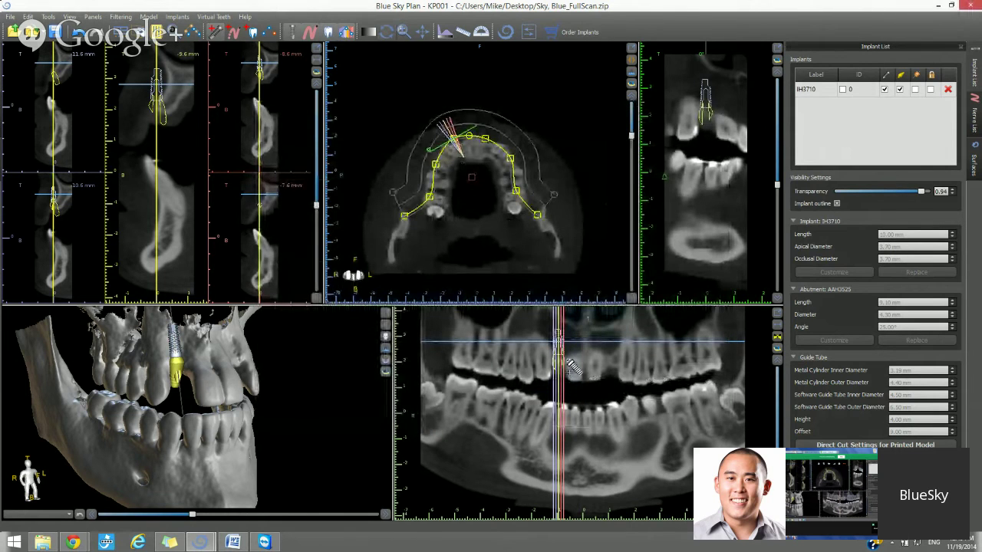
left_click(569, 347)
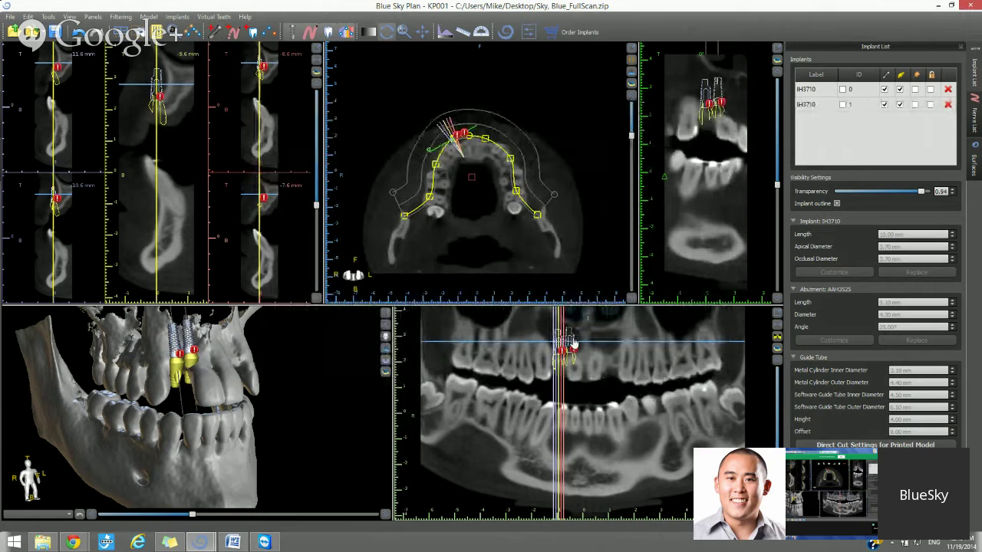
left_click_drag(572, 343, 579, 350)
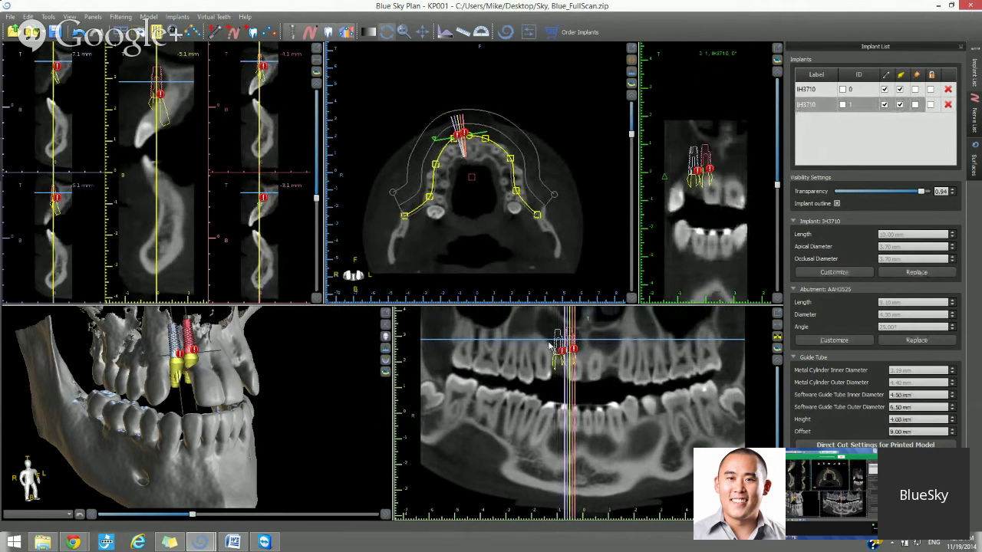
Step: Open the implant validation for the first implant and examine the validation settings and results
left_click(550, 348)
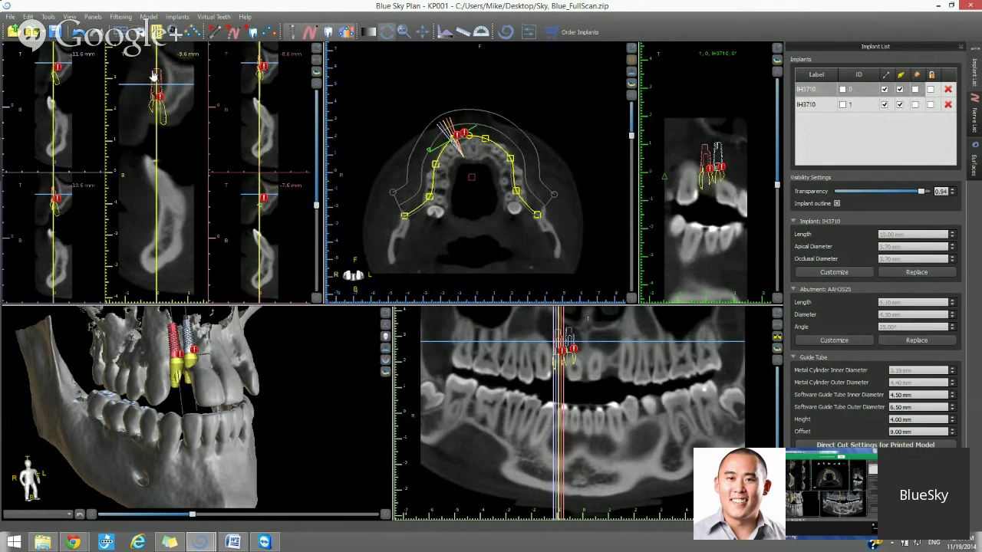
left_click(157, 33)
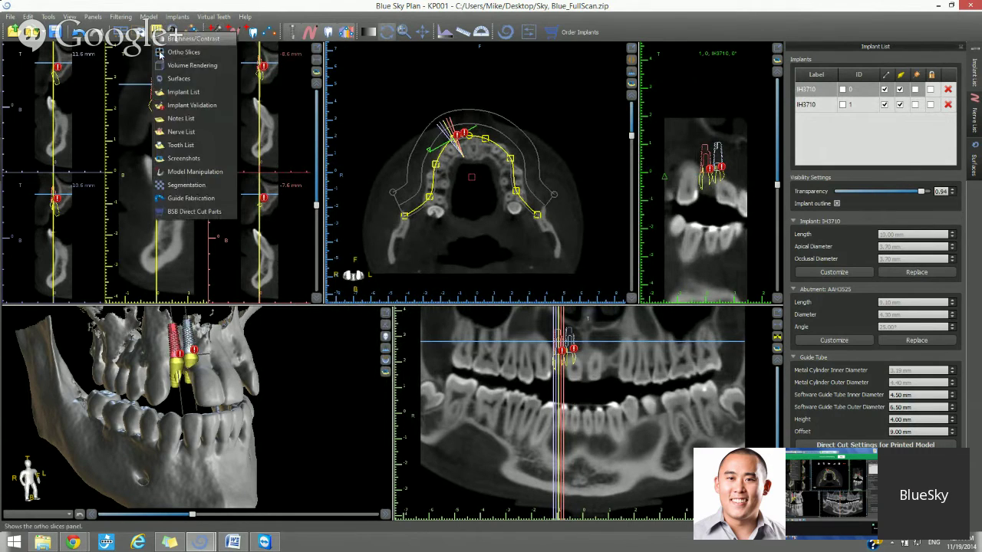
left_click(170, 106)
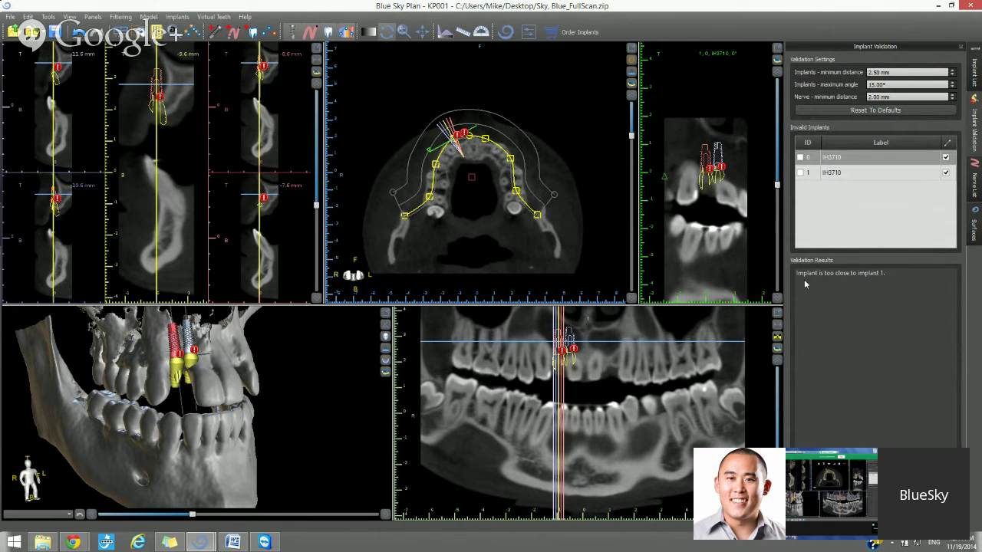
Step: Return to the implant list and delete the second implant with ID 1
left_click(952, 76)
left_click(975, 82)
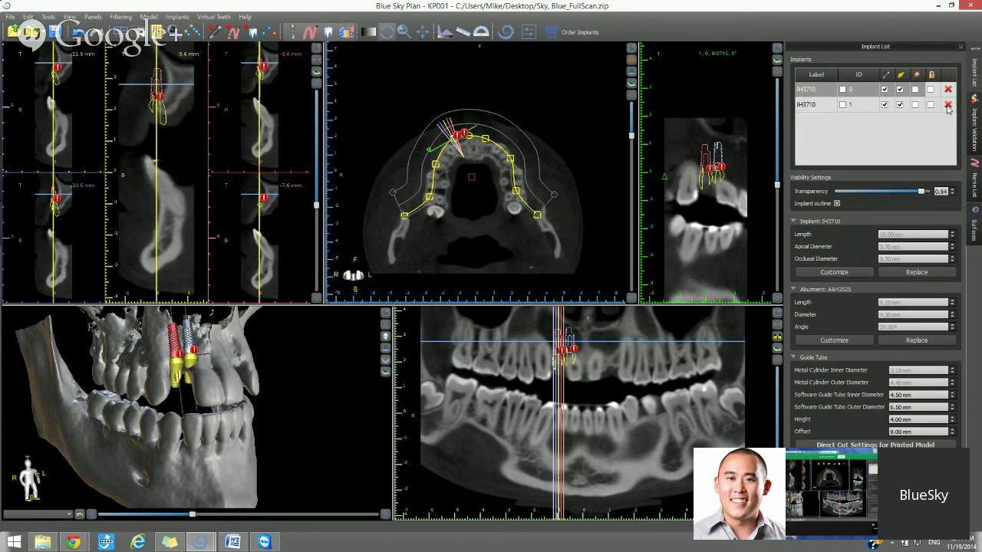
left_click(948, 106)
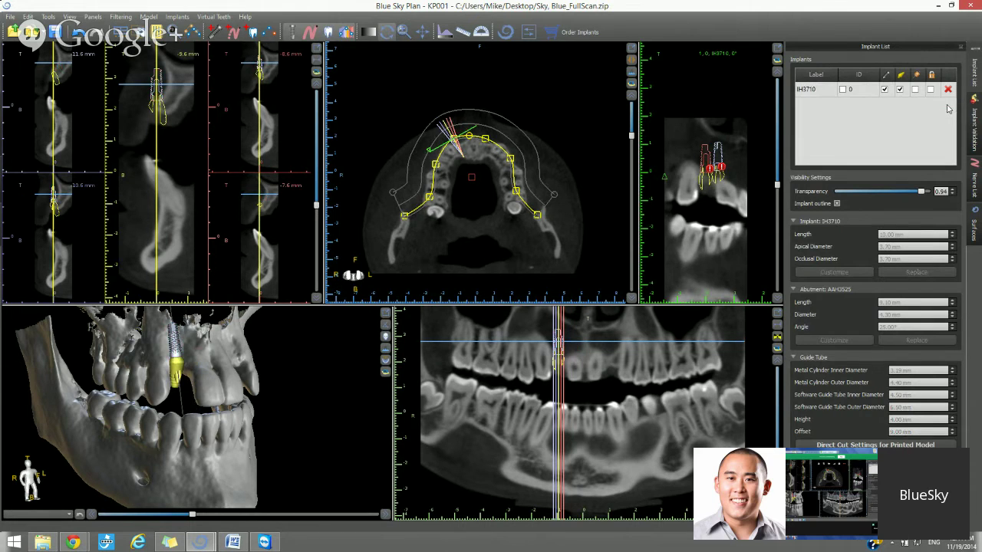
Step: Turn off rotation only around the implant axis for the remaining implant, and shift it slightly in the cross-section
left_click(558, 359)
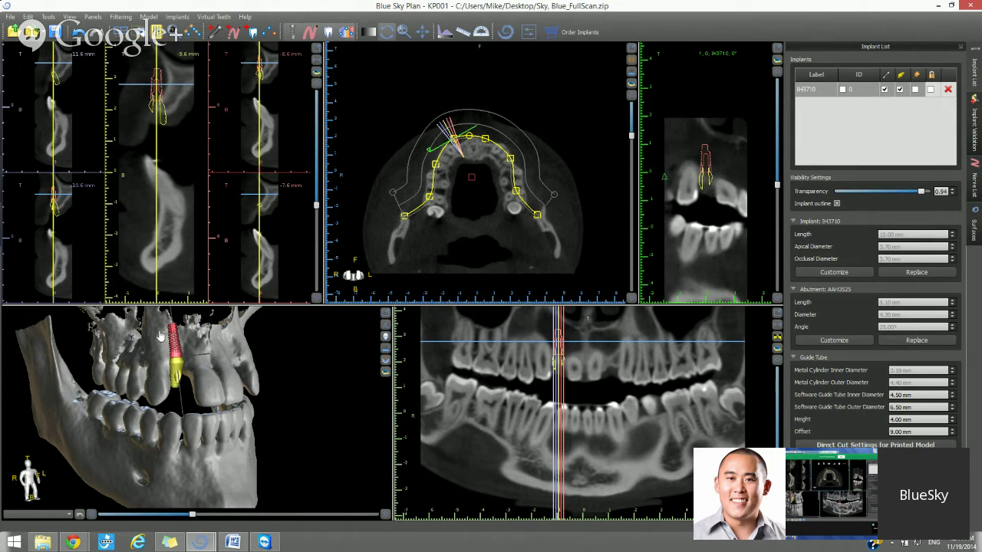
right_click(175, 353)
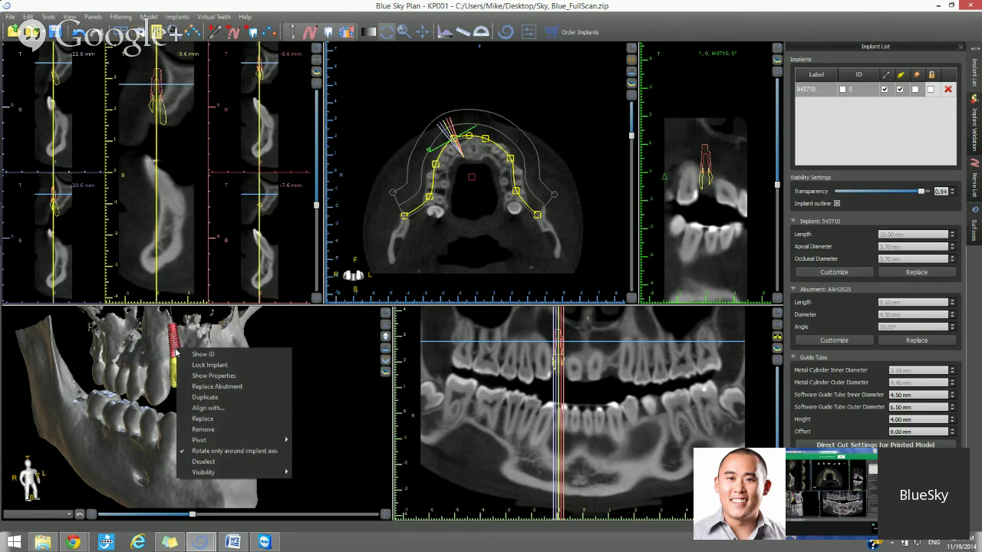
left_click(213, 458)
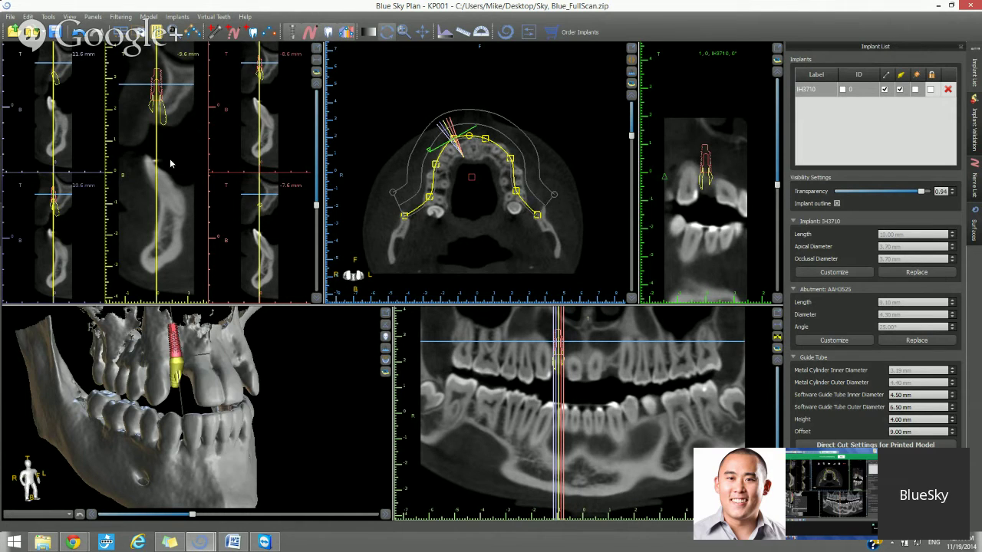
left_click(156, 94)
left_click_drag(158, 95, 164, 96)
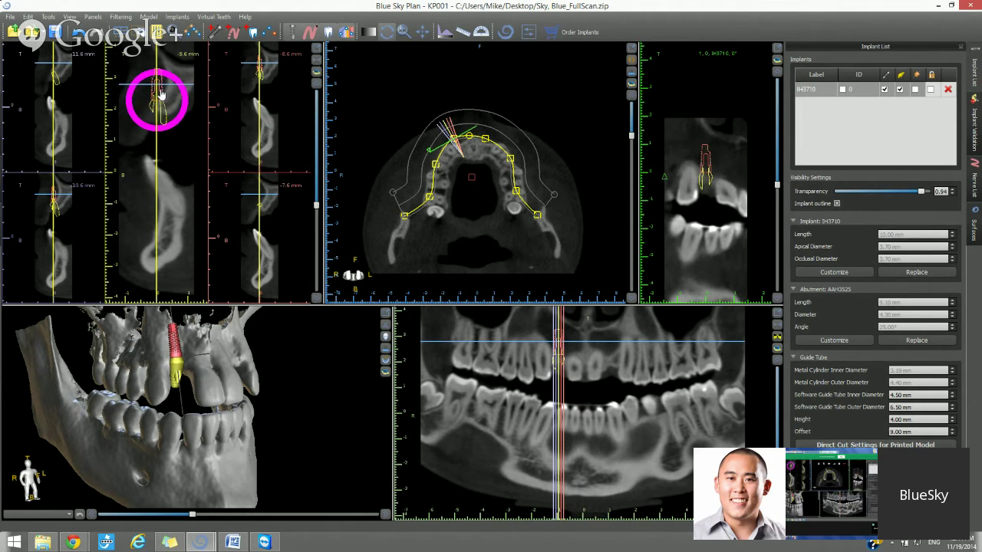
Step: Duplicate the IH3710 implant in place from the panoramic view
left_click(558, 353)
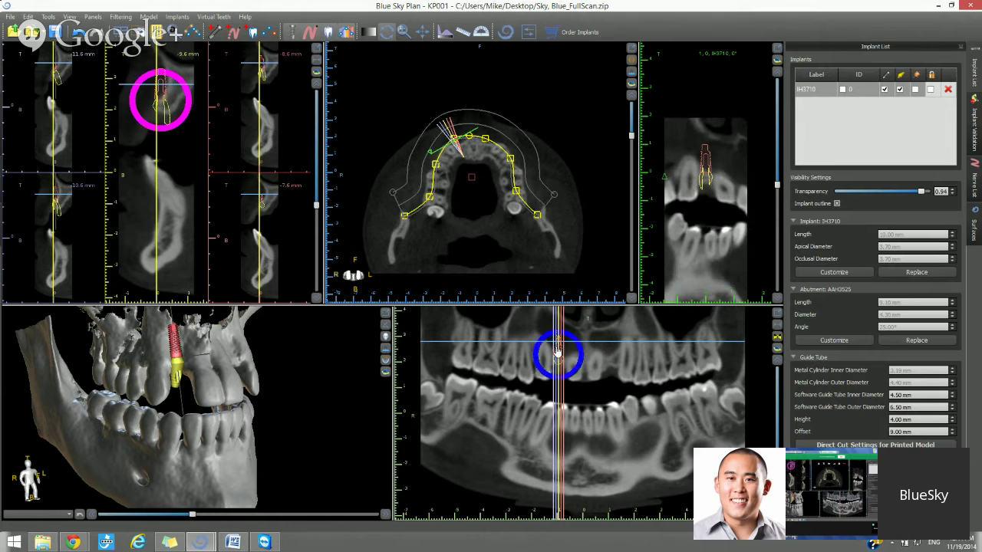
right_click(559, 353)
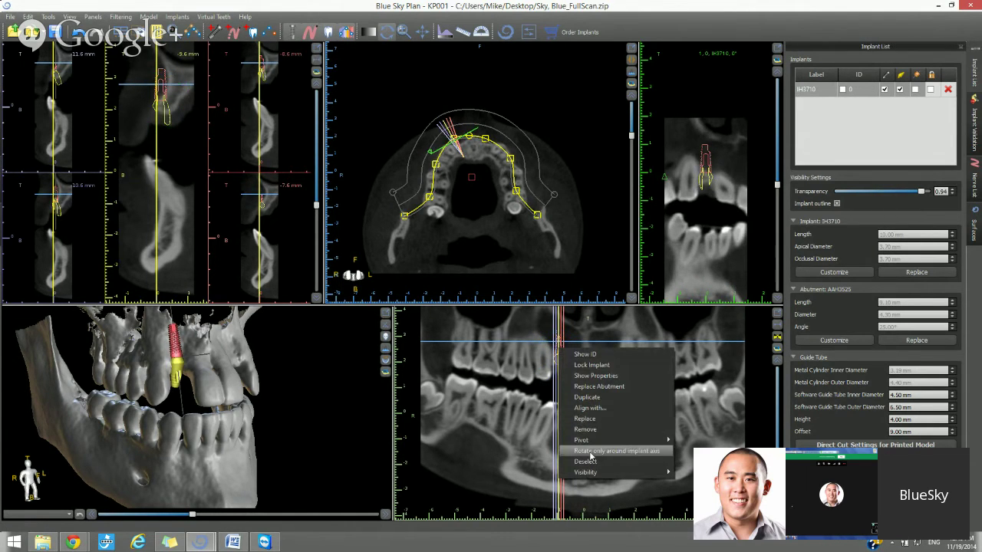
left_click(586, 398)
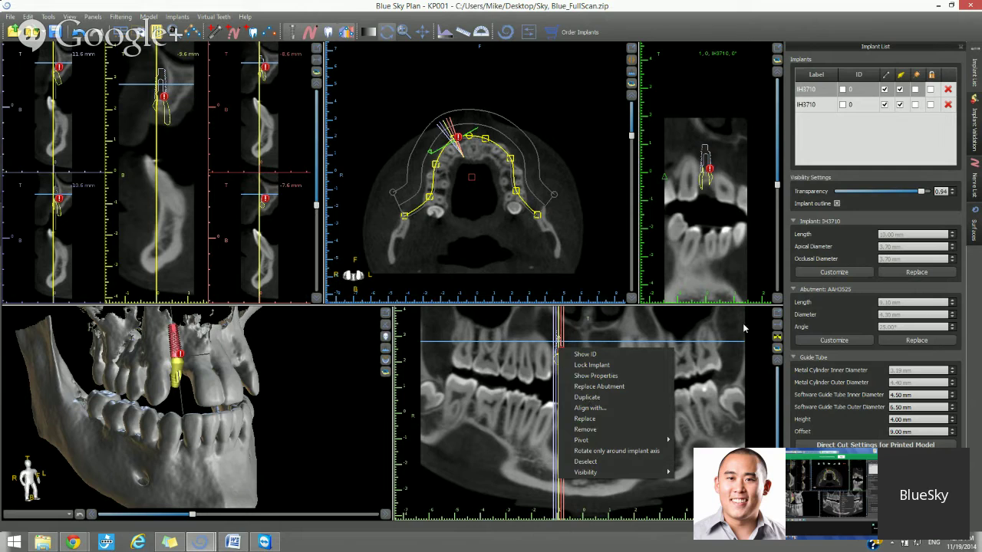
Step: Separate the two overlapping implants and move both toward the midline in the panorama
left_click(559, 352)
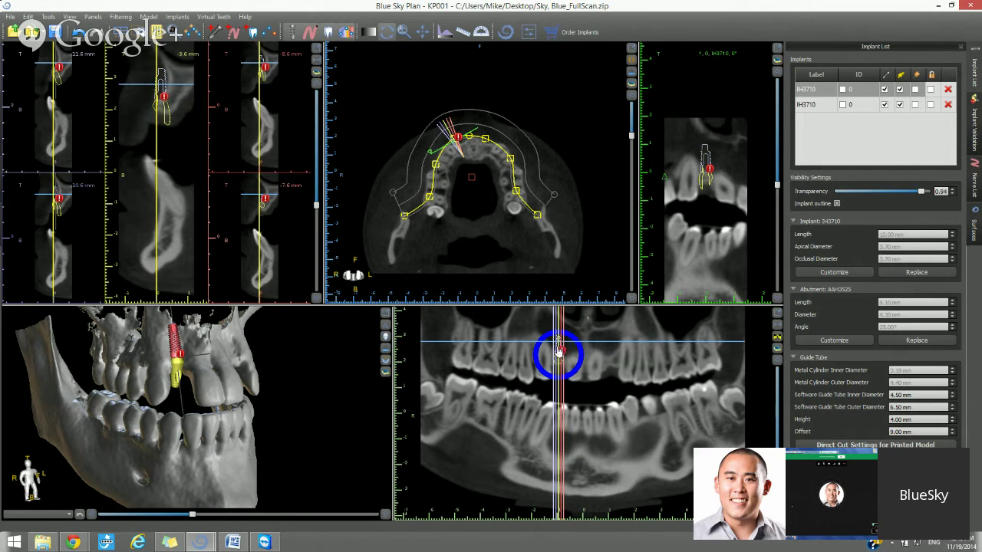
left_click_drag(562, 352, 573, 353)
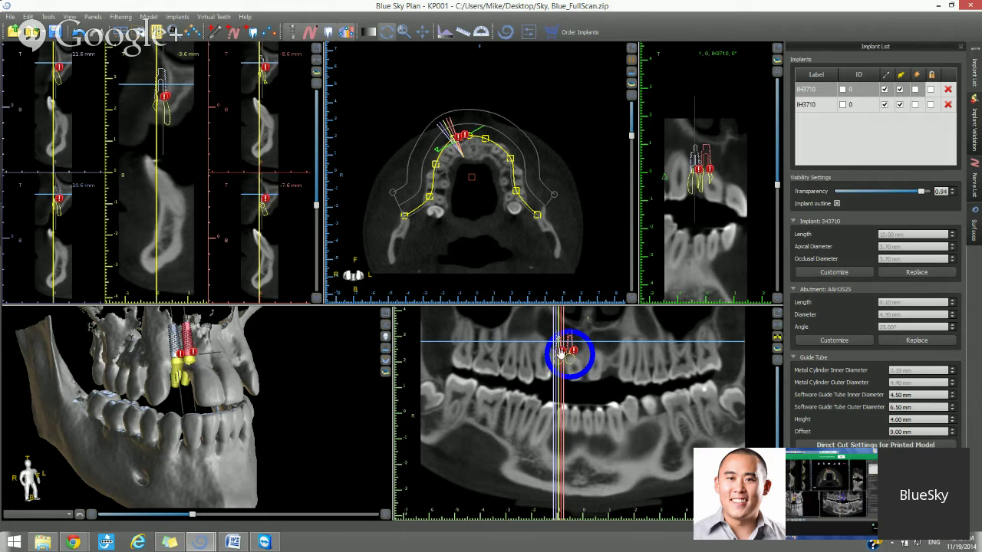
left_click_drag(569, 356, 583, 355)
left_click_drag(559, 354, 571, 355)
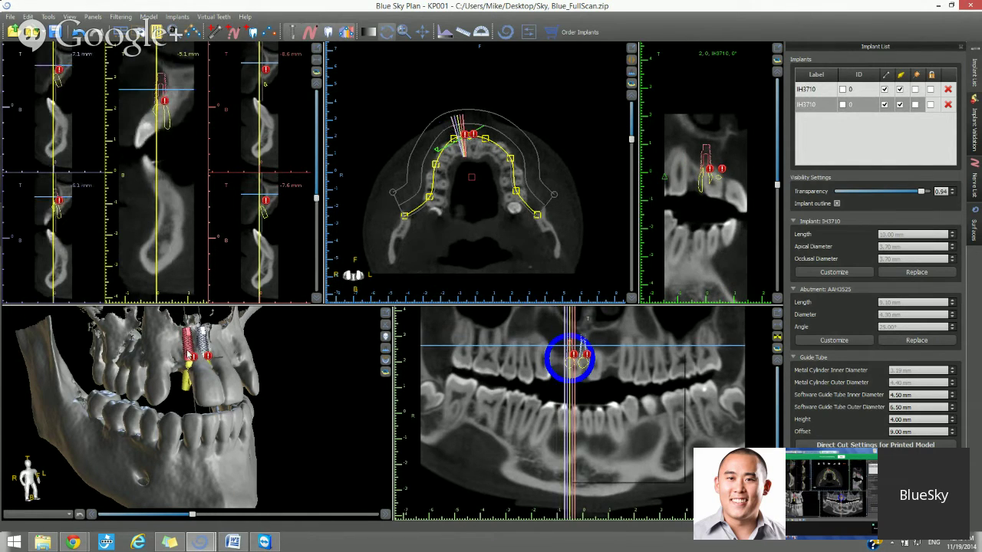
right_click(580, 352)
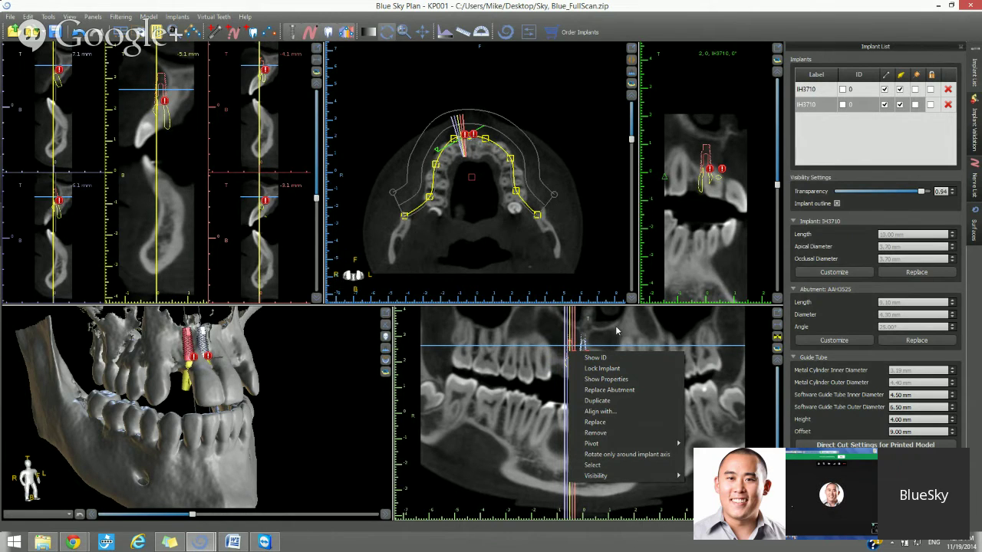
left_click(748, 380)
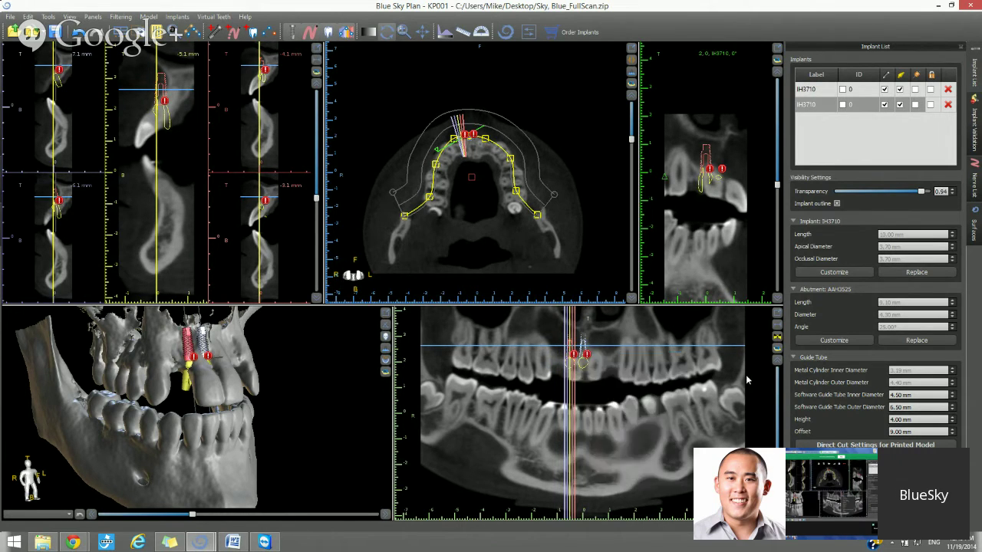
Step: Move one implant across to the upper central incisor area and the other back to the missing tooth site
left_click(583, 354)
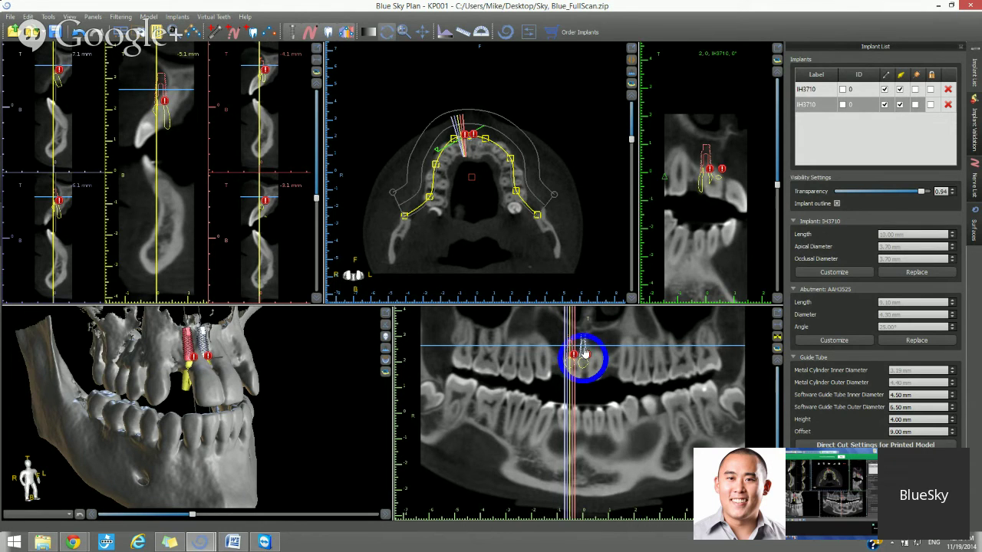
left_click(588, 354)
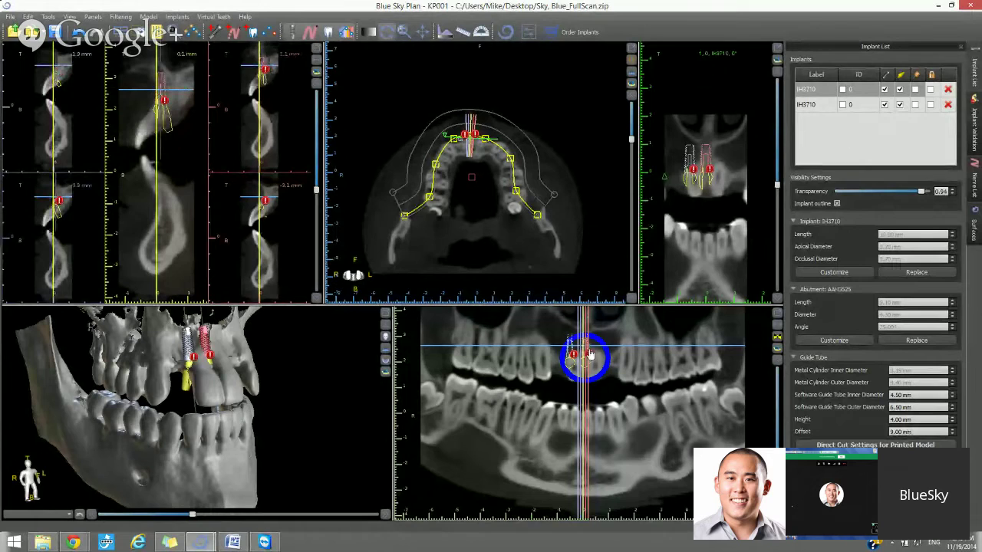
left_click(588, 357)
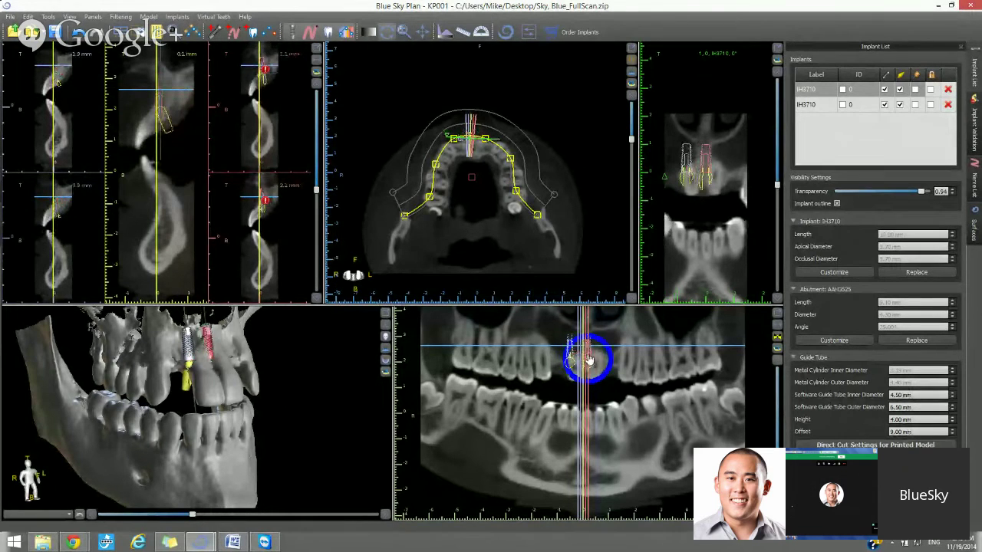
left_click_drag(589, 360, 592, 360)
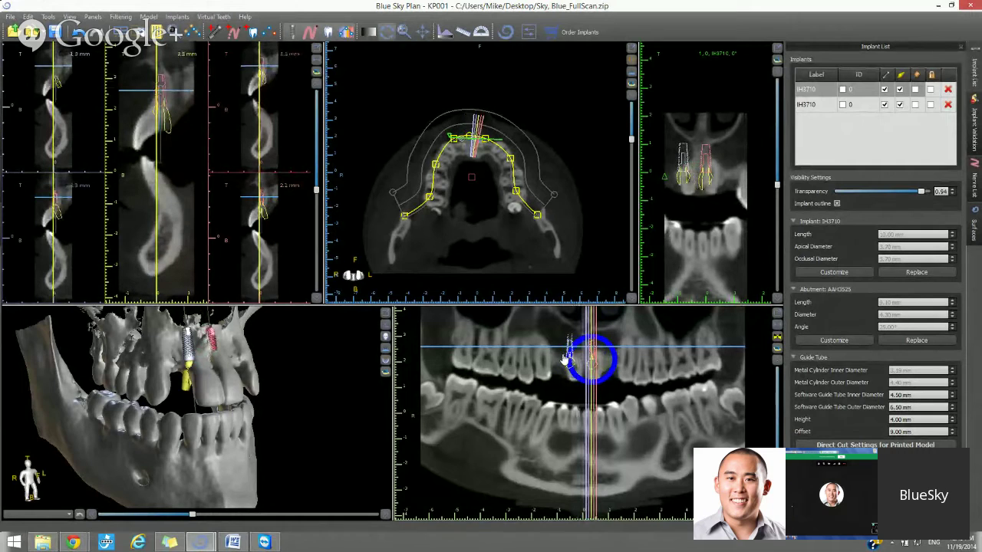
left_click(561, 361)
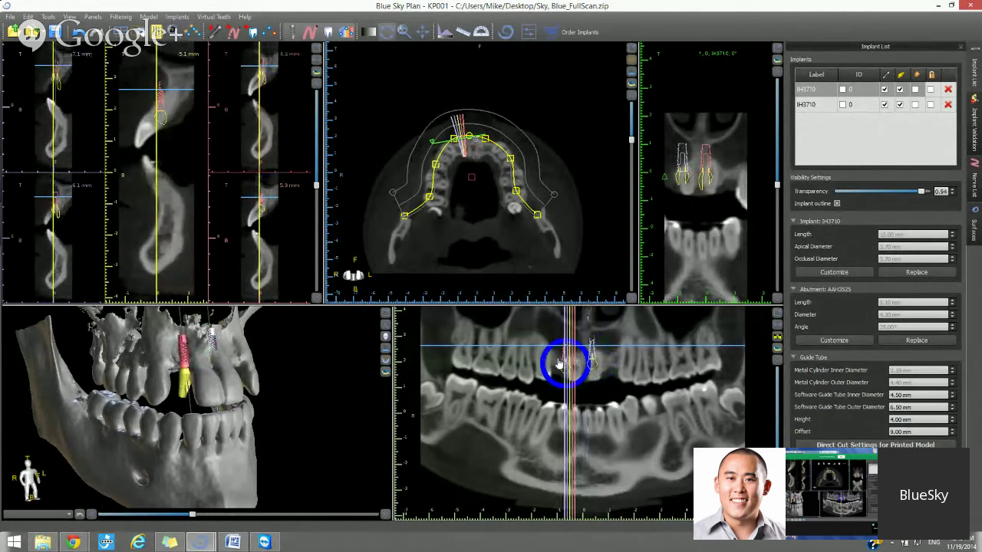
left_click_drag(561, 363, 558, 367)
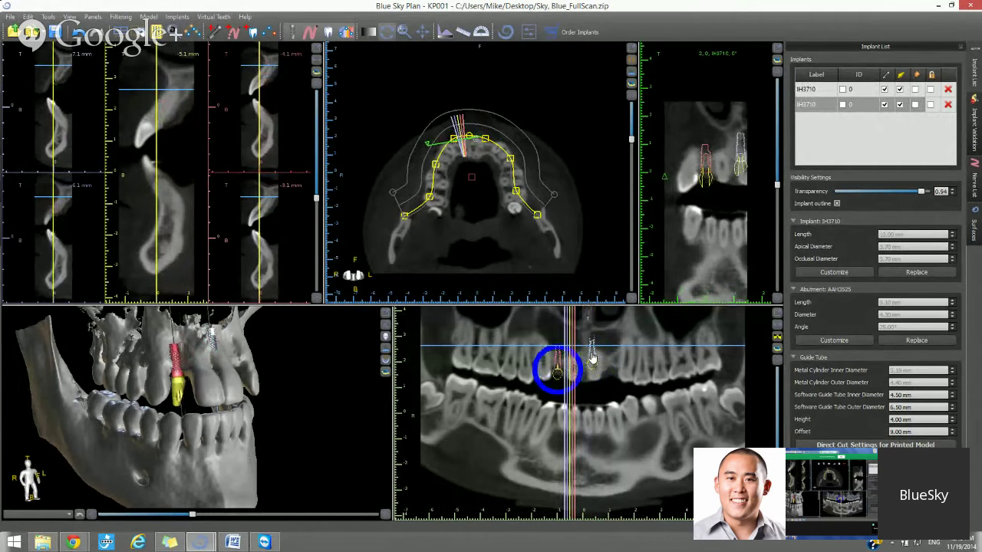
Step: Remove the implant at the upper central incisor area from the plan
left_click(593, 357)
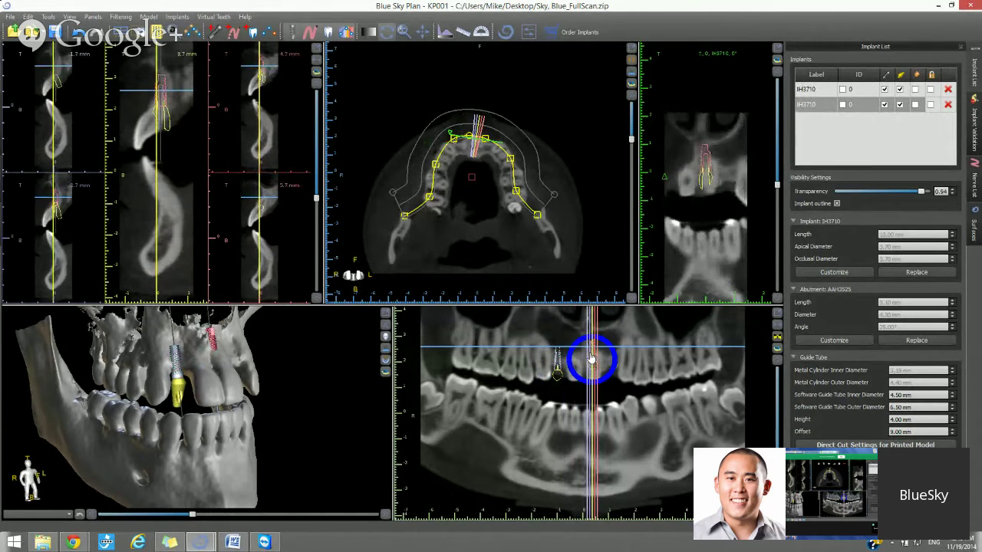
right_click(591, 358)
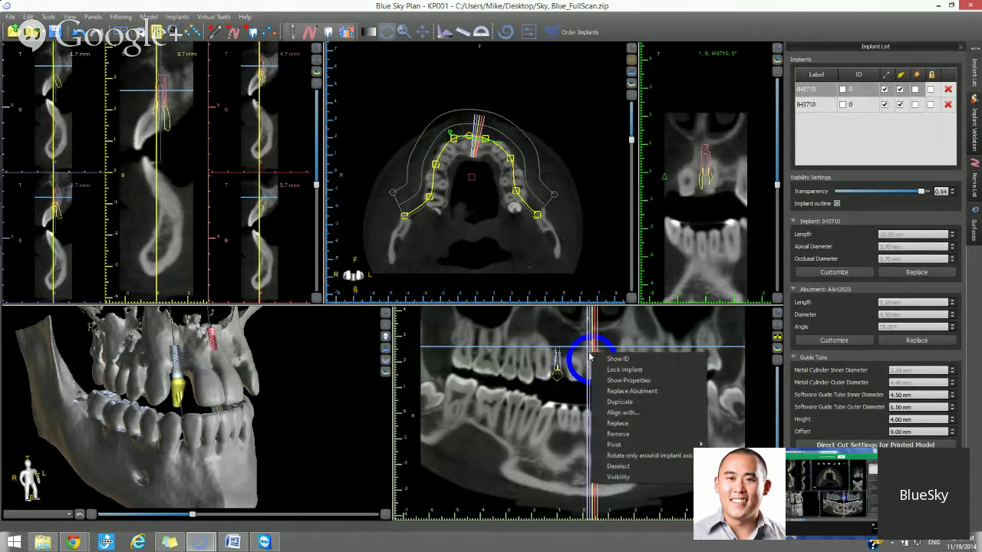
left_click(618, 435)
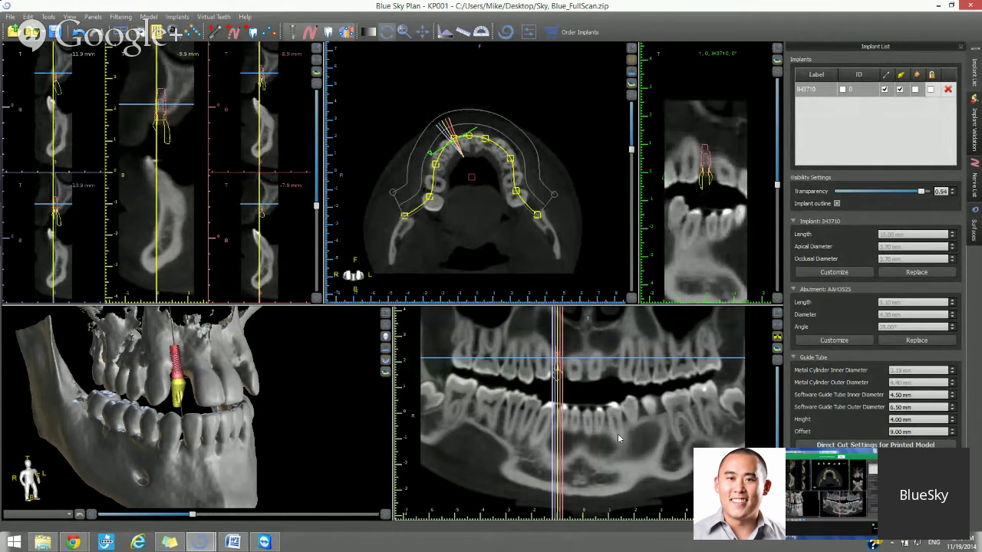
scroll(619, 436, "up", 3)
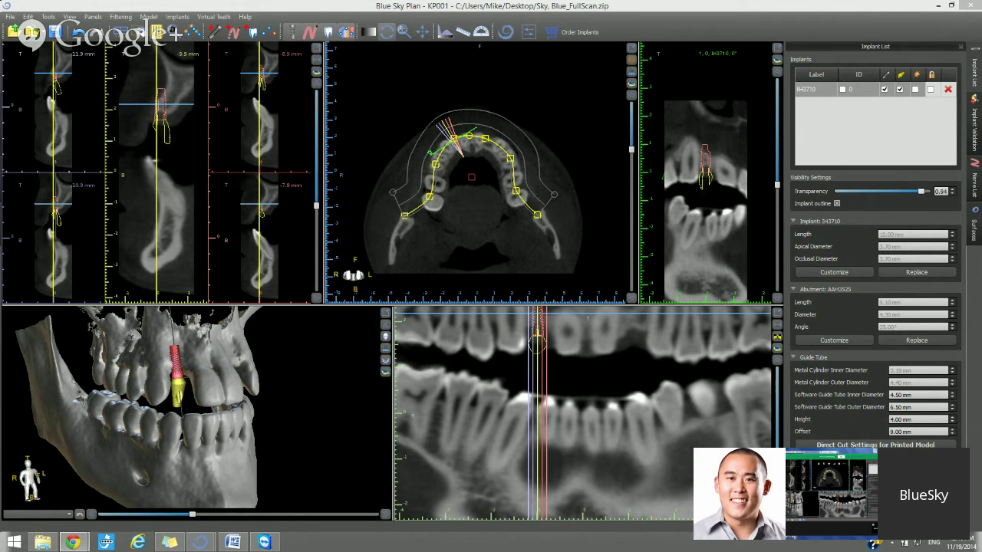
Step: Render the 3D model with the Soft Tissue preset, and switch it to the Bone preset with a threshold of 1982
left_click(65, 515)
left_click(54, 523)
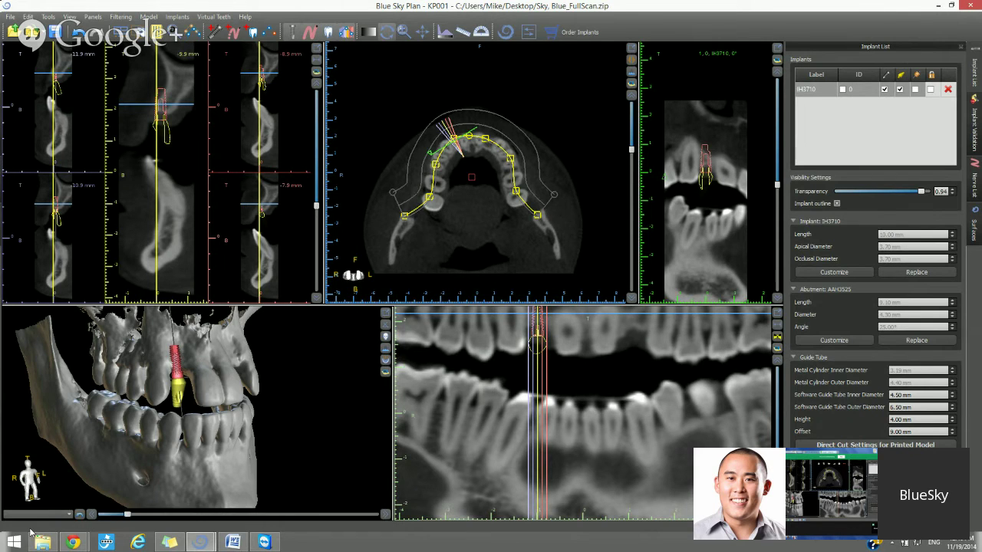
left_click(42, 513)
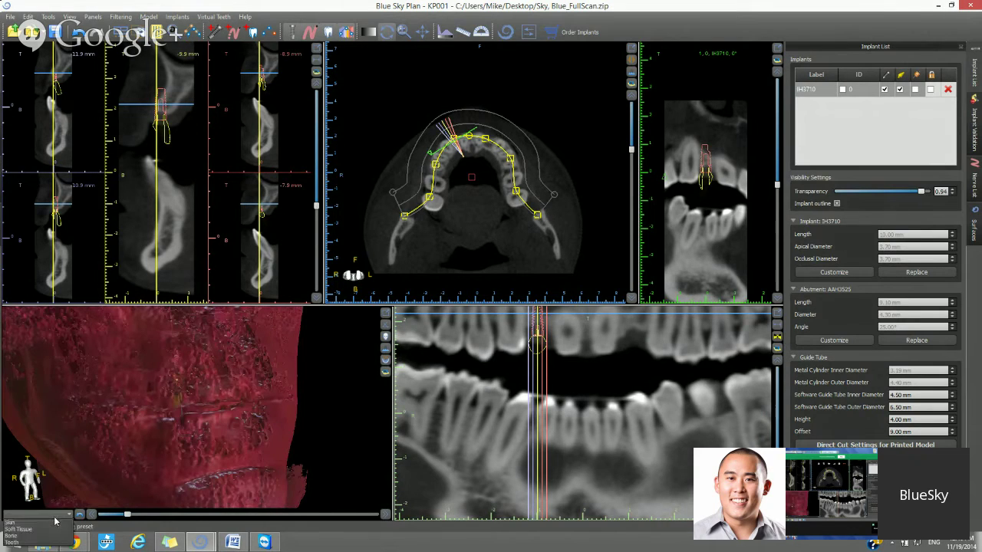
left_click(28, 537)
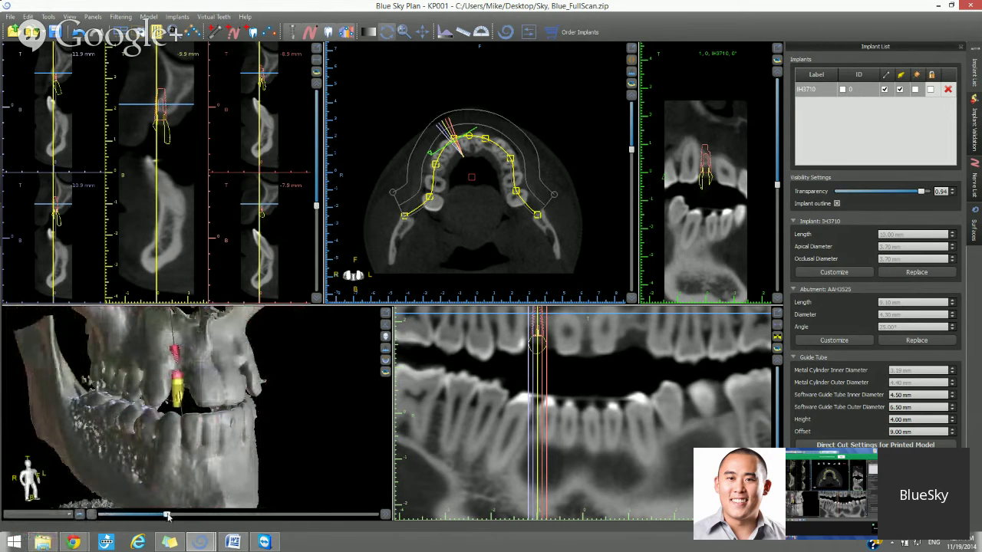
mouse_move(167, 515)
left_mouse_down()
mouse_move(209, 516)
mouse_move(185, 516)
left_mouse_up()
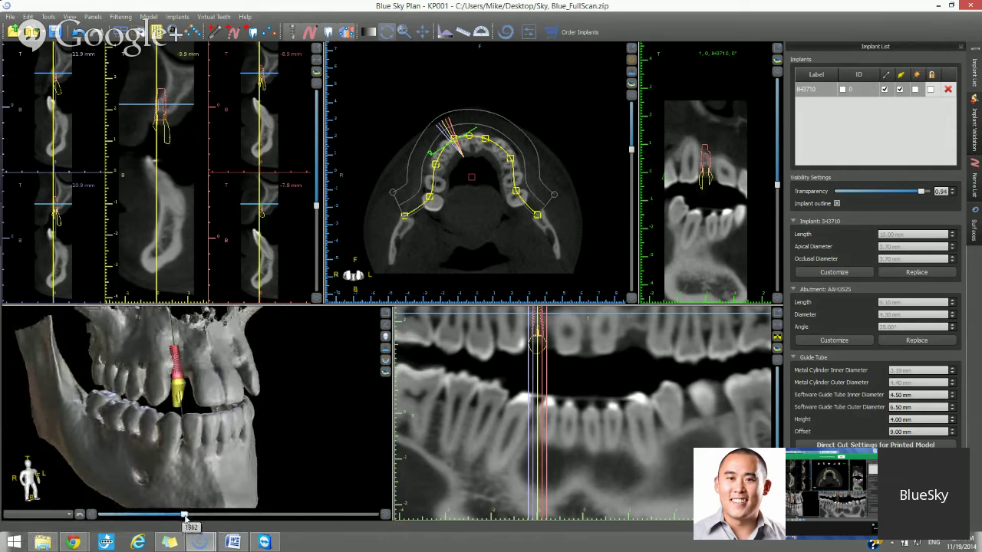
Step: Apply the Teeth volume rendering preset to the 3D model and lower its threshold slightly to show more bone
left_click(61, 517)
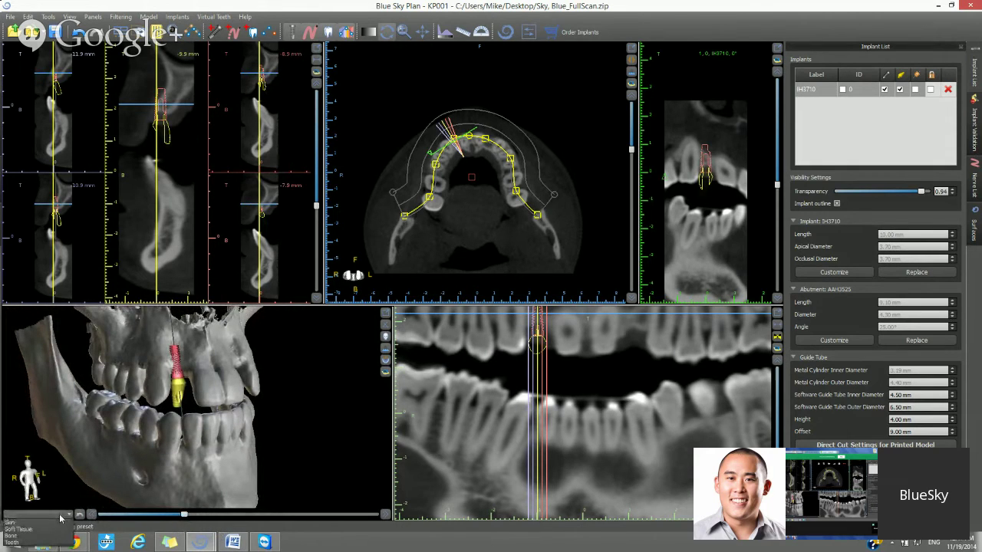
left_click(38, 543)
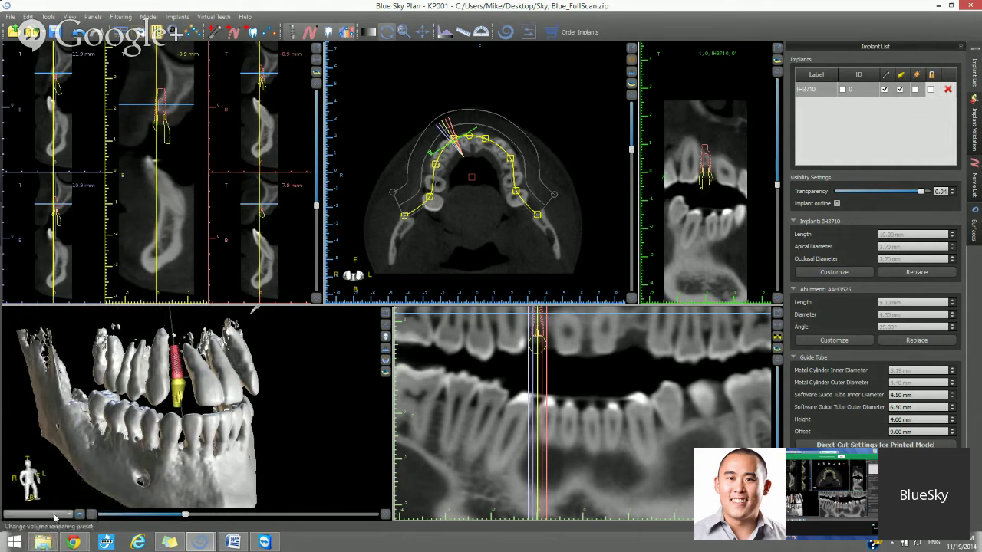
mouse_move(186, 515)
left_mouse_down()
mouse_move(196, 516)
mouse_move(167, 516)
mouse_move(176, 517)
left_mouse_up()
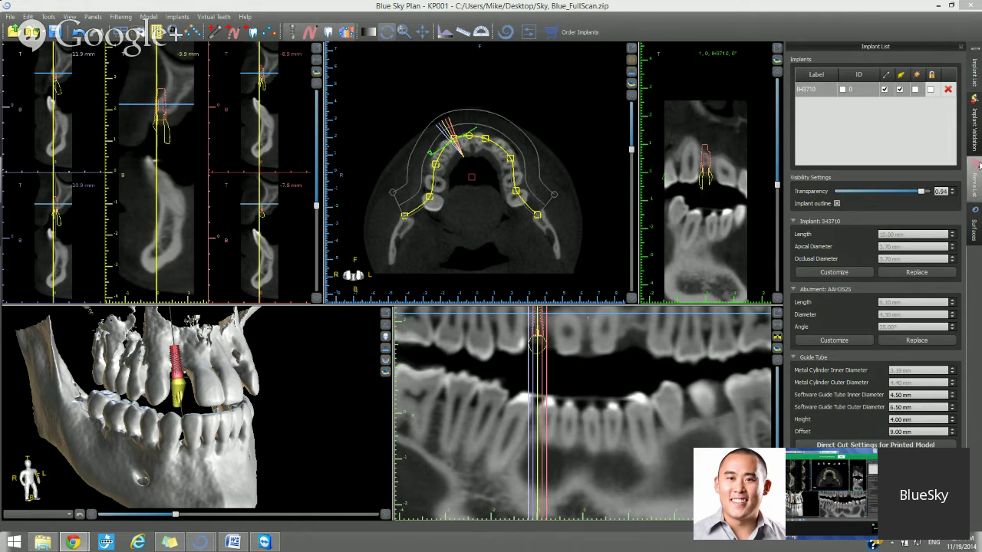
Step: View the implant validation settings, then display the screenshots list and capture all cross-sectional slices as screenshots
left_click(972, 132)
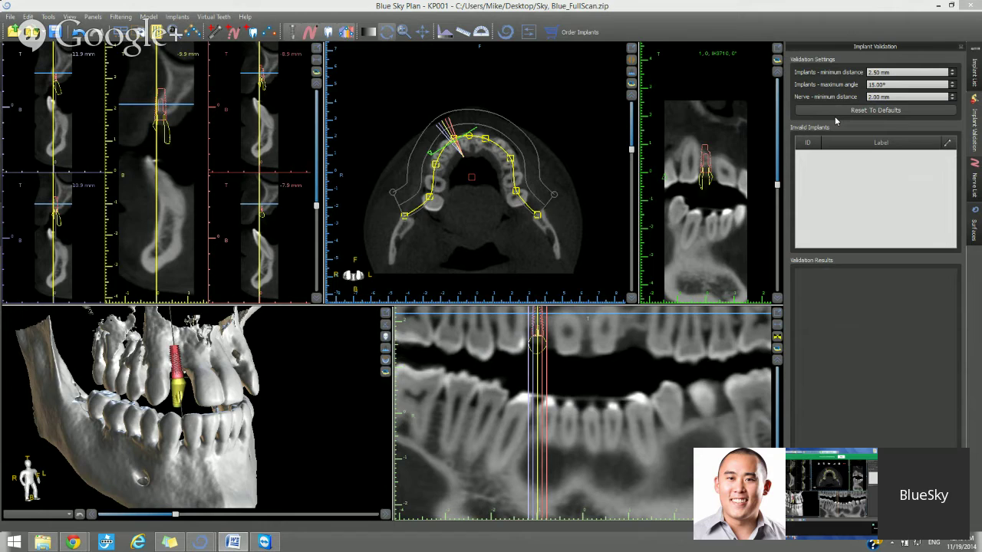
left_click(160, 34)
left_click(162, 35)
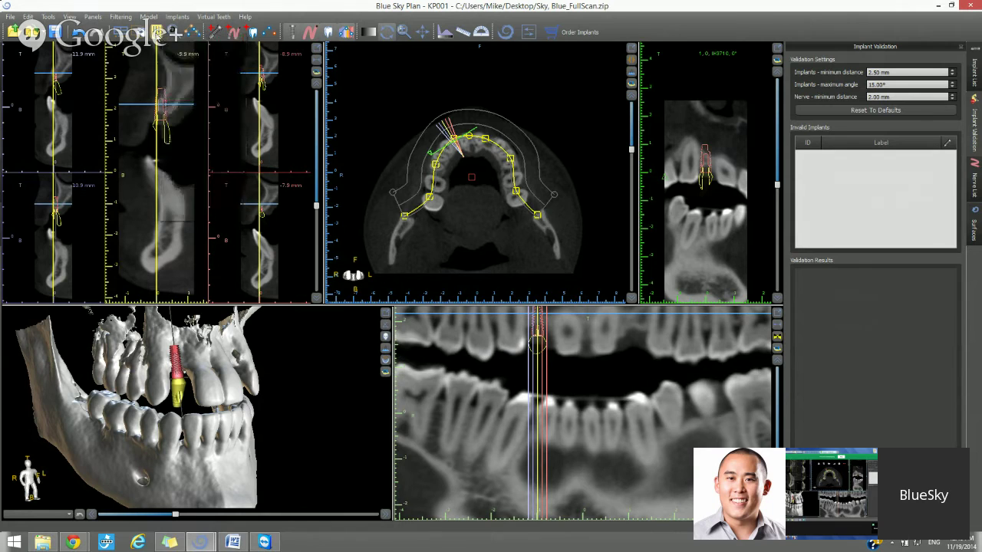
left_click(161, 35)
left_click(281, 11)
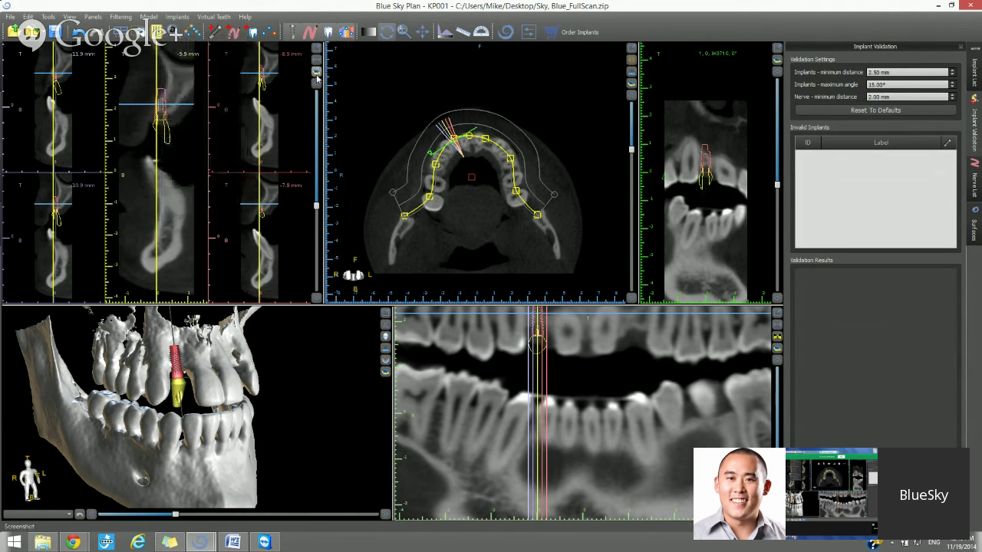
left_click(159, 34)
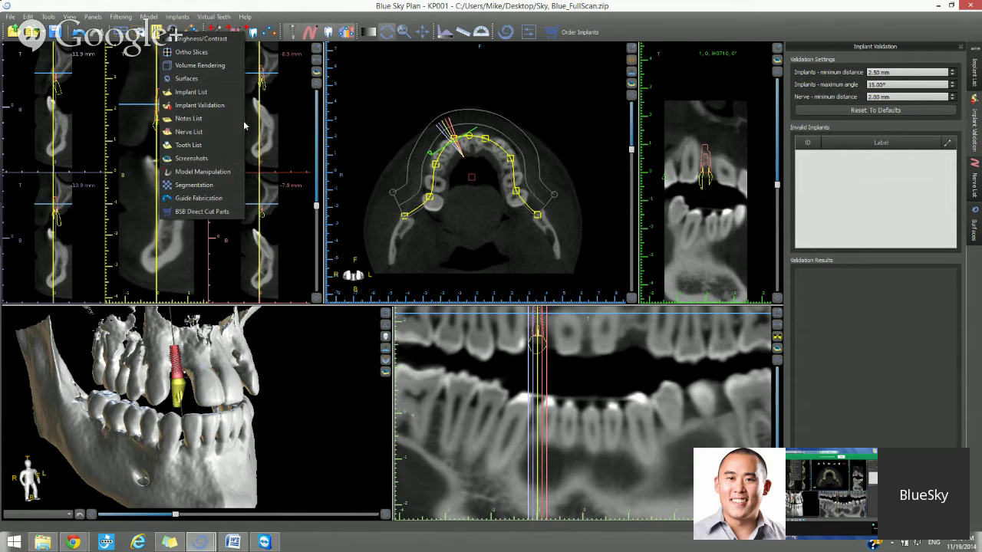
left_click(315, 72)
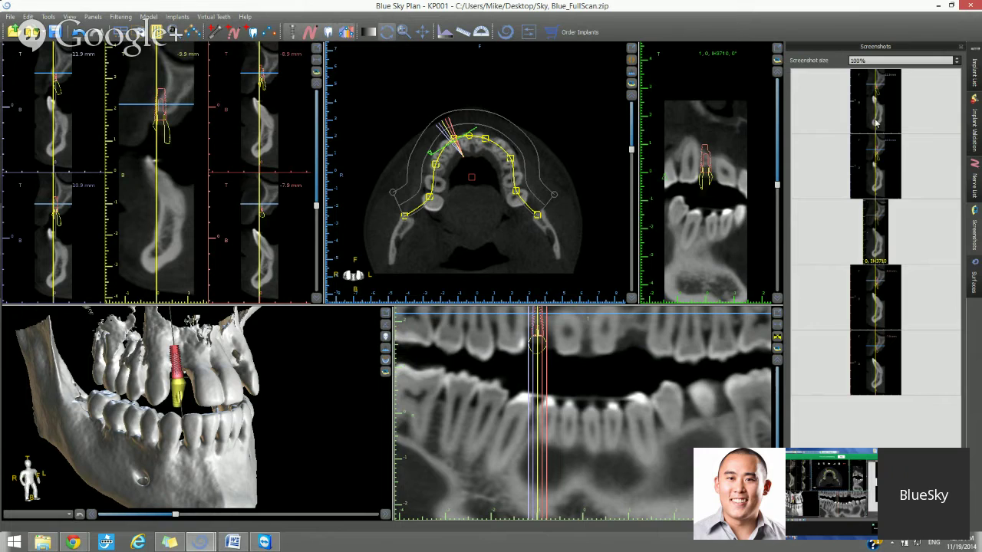
Step: Move the last captured slice up to third place in the screenshots list and check the last entry's save and remove options
left_click(888, 358)
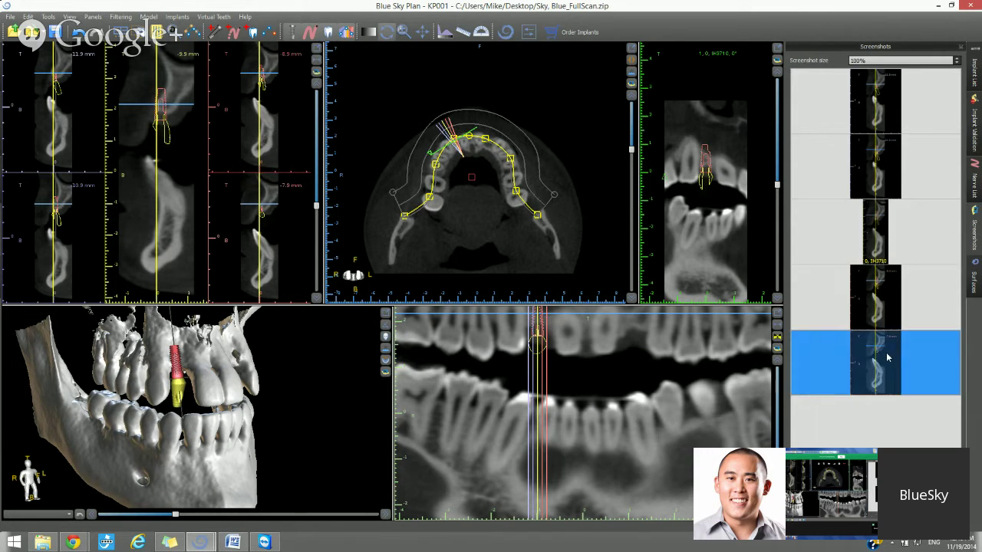
left_click_drag(887, 354, 889, 271)
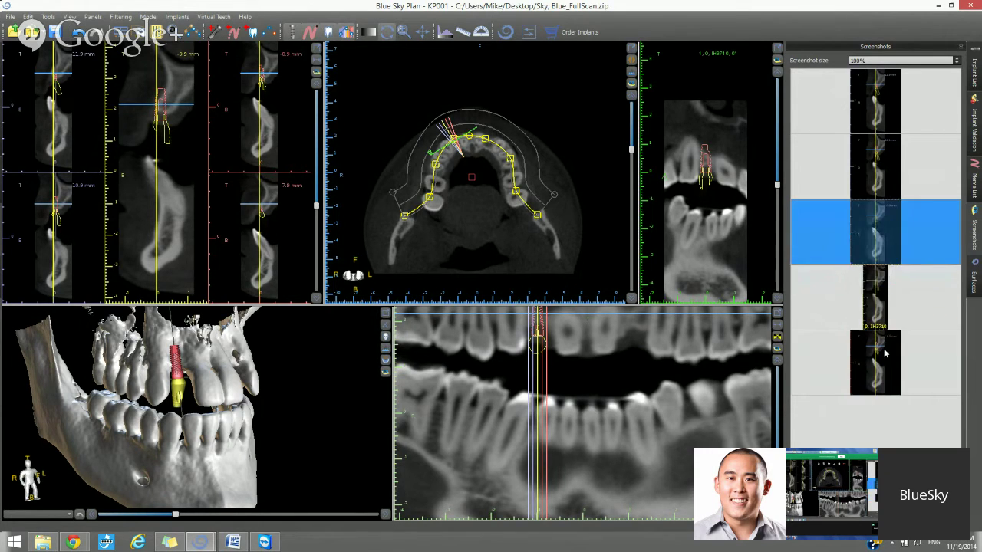
left_click(884, 350)
right_click(884, 353)
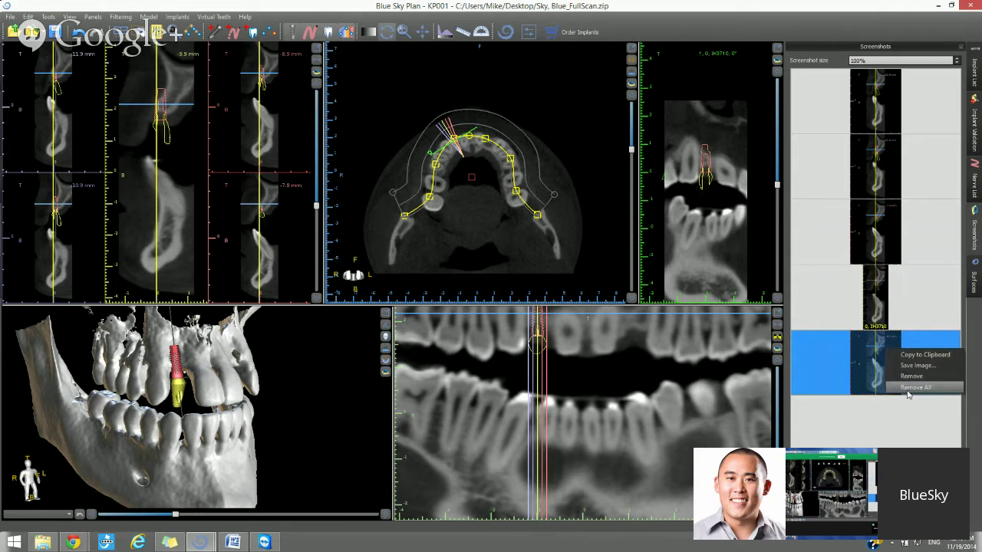
left_click(905, 423)
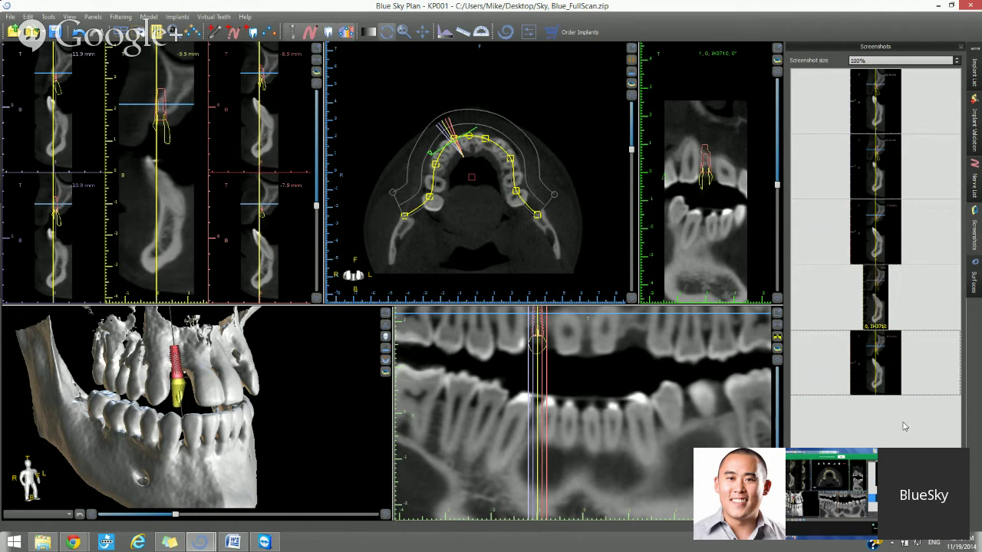
Step: Remove all captured cross-section images from the screenshots list
left_click(889, 192)
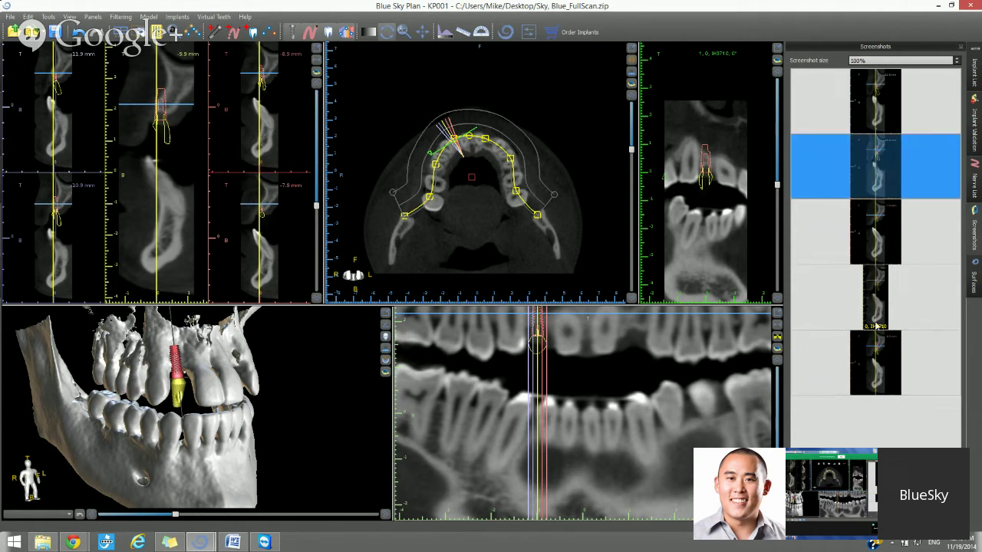
left_click(881, 382)
right_click(881, 382)
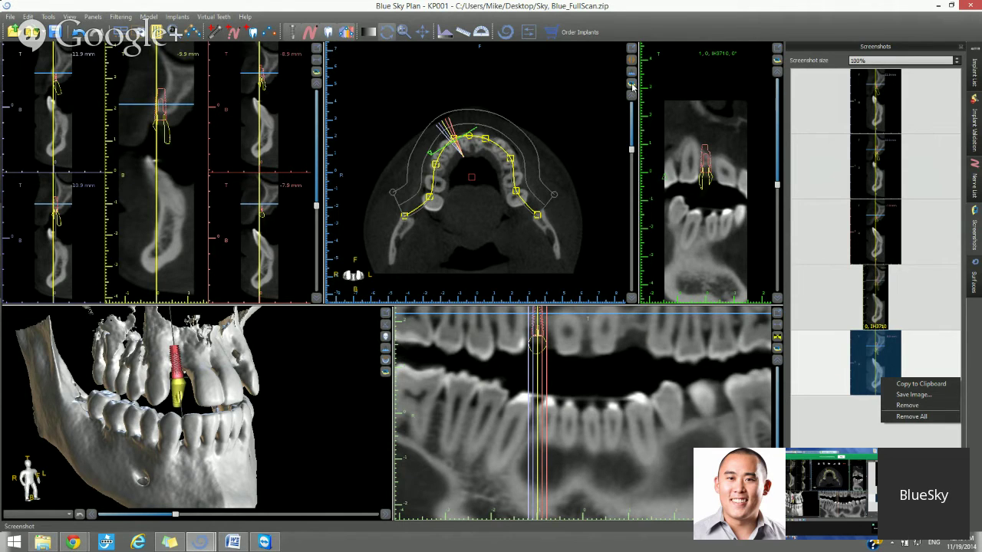
left_click(897, 419)
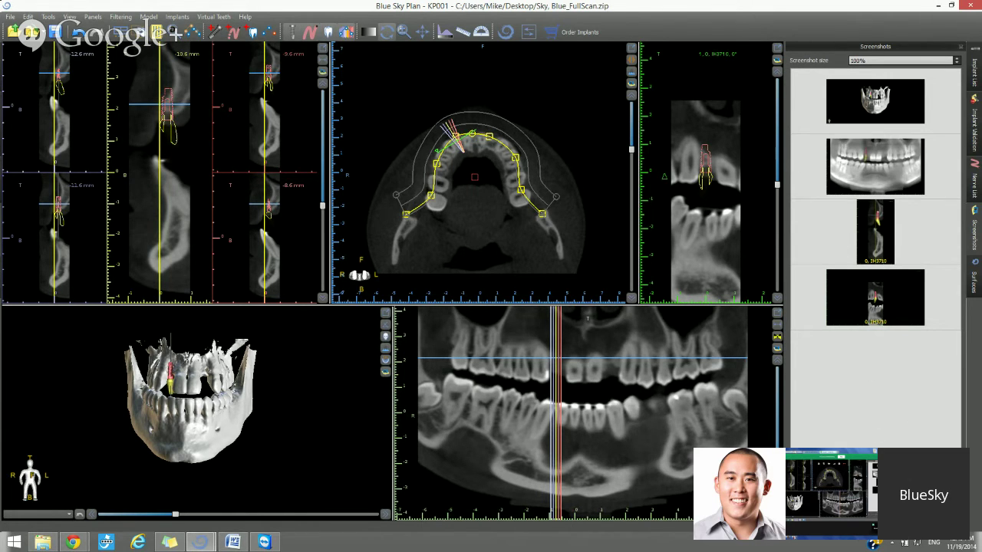
scroll(658, 400, "up", 2)
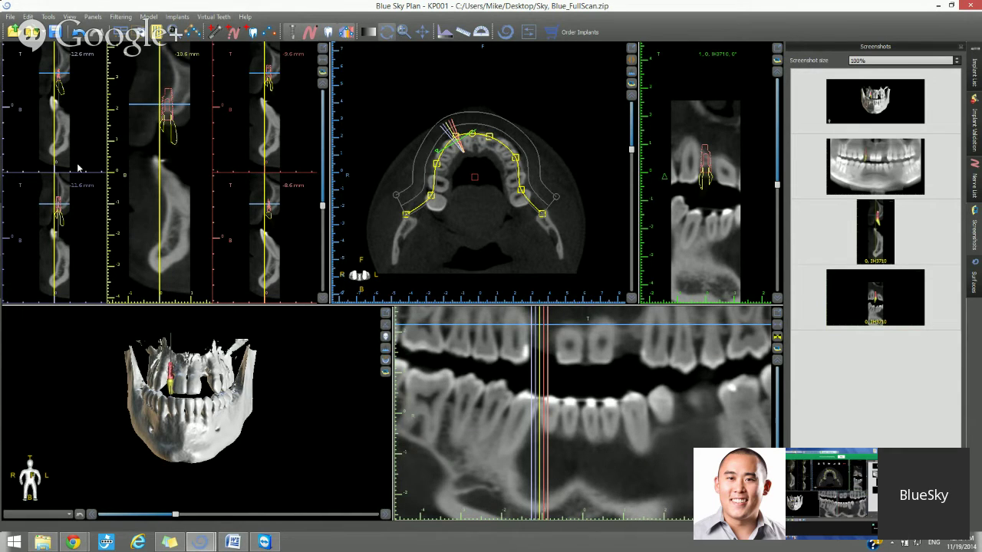
scroll(684, 421, "down", 2)
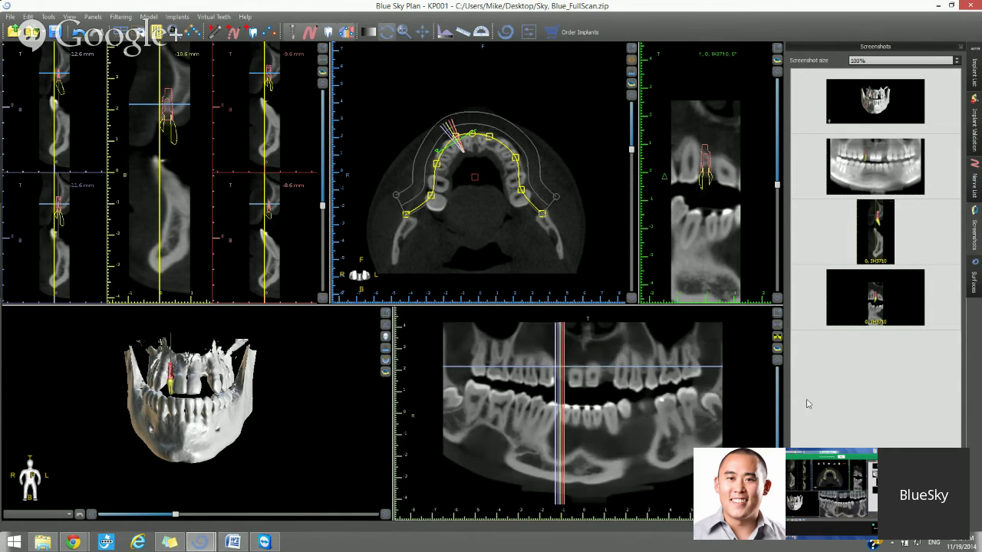
scroll(752, 409, "up", 1)
scroll(751, 409, "down", 2)
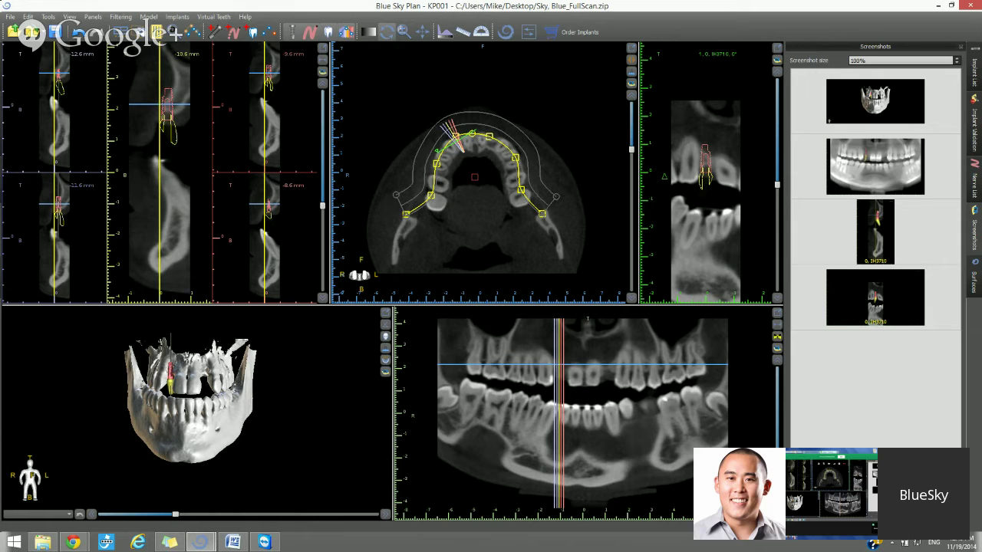
left_click(174, 31)
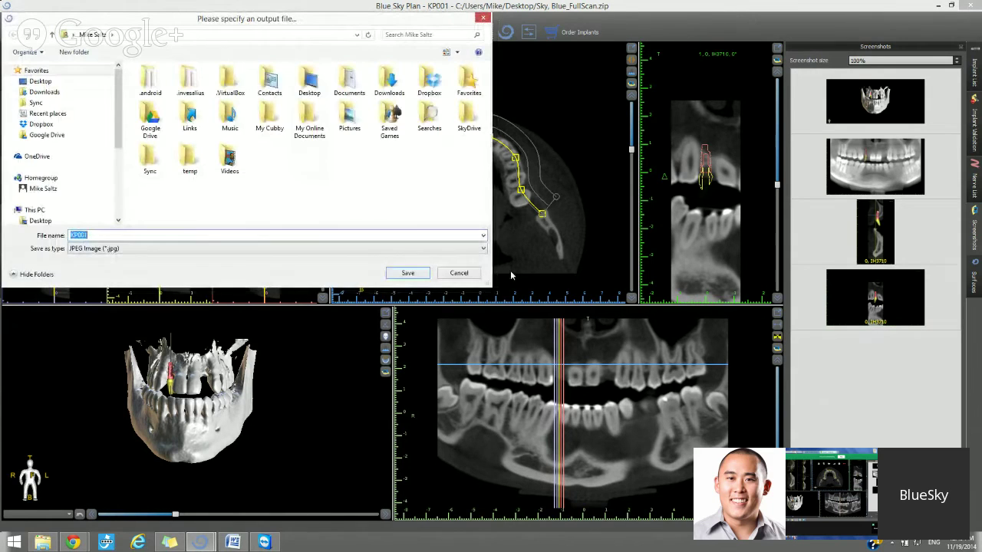
left_click(458, 273)
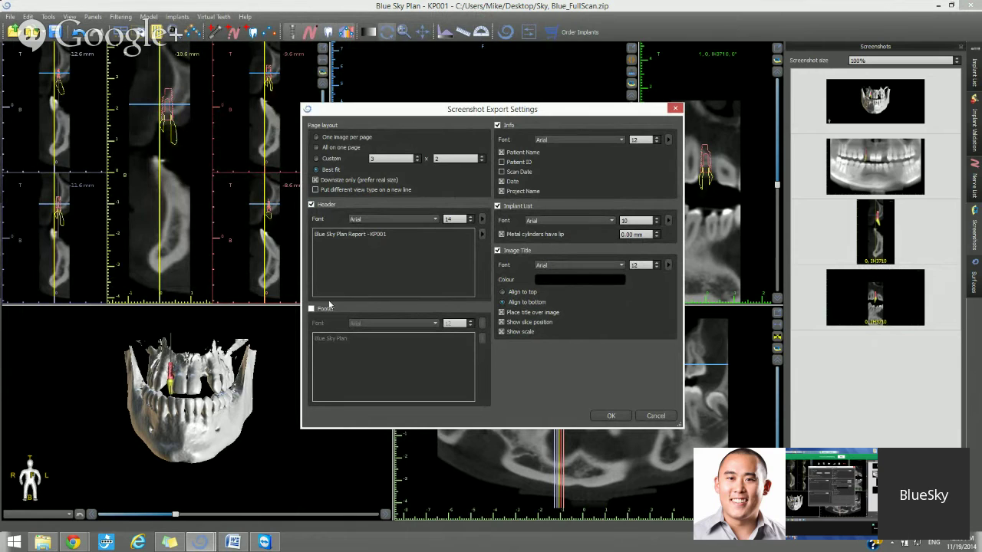
Step: Add the date and time of scan and the patient name to the header in the screenshot export settings
left_click(482, 234)
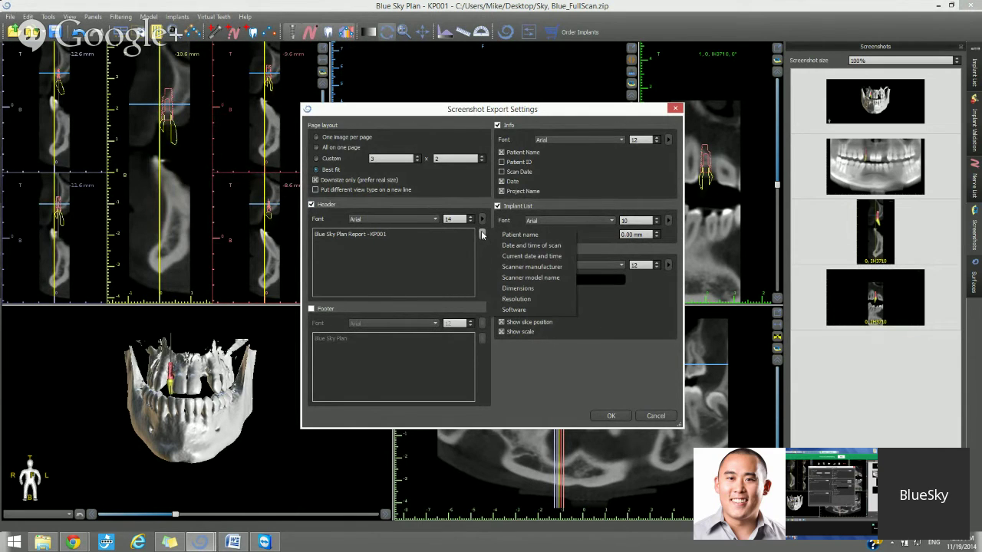
left_click(535, 247)
left_click(482, 234)
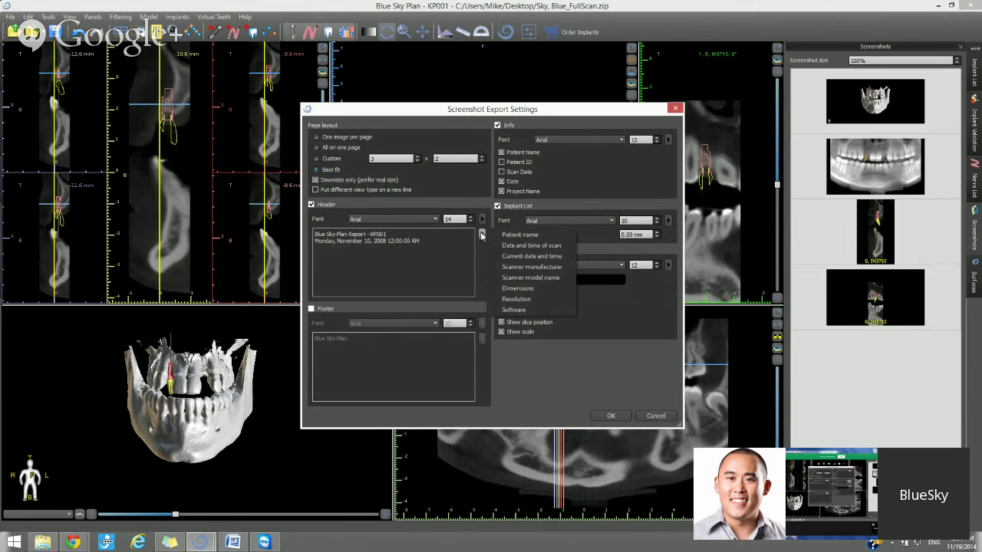
left_click(507, 236)
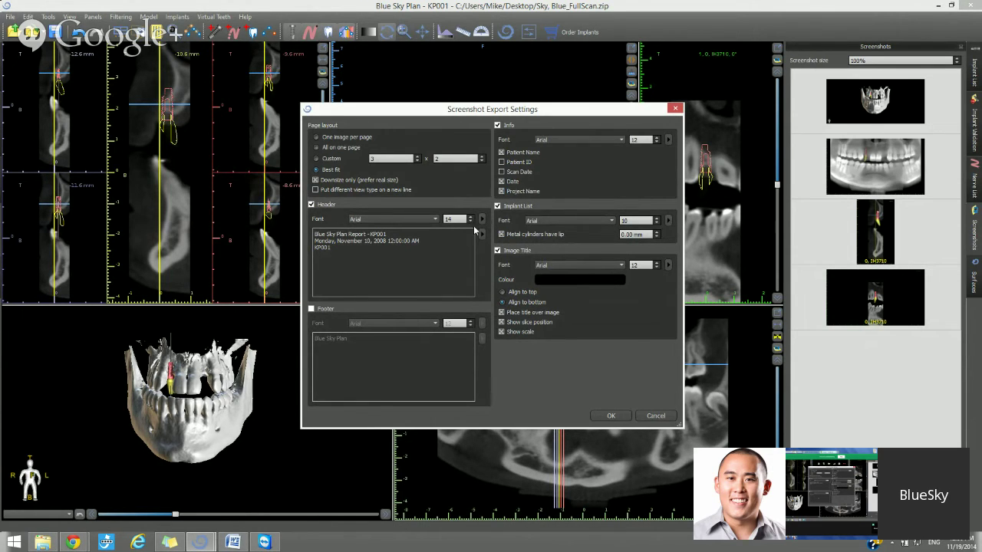
left_click(434, 221)
left_click(435, 220)
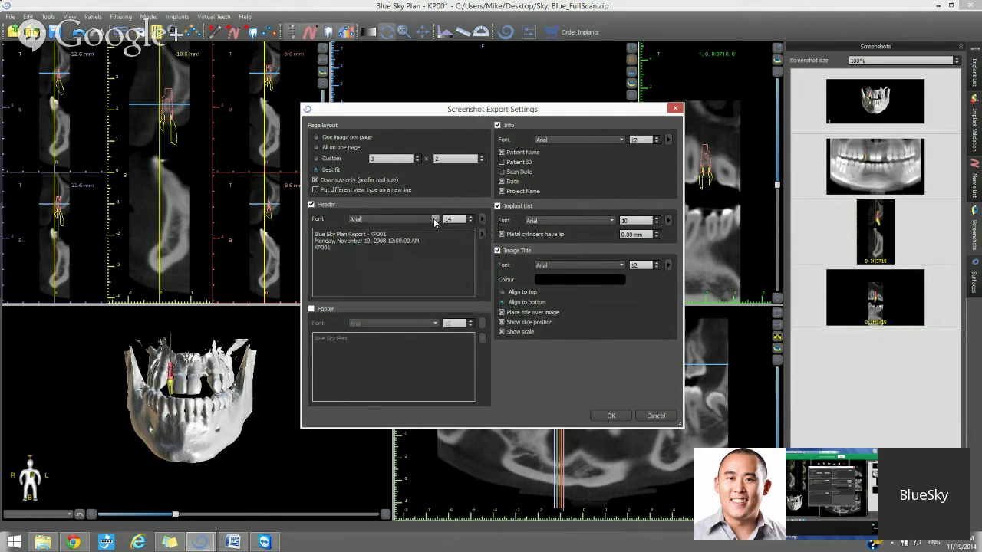
left_click(513, 156)
left_click(513, 157)
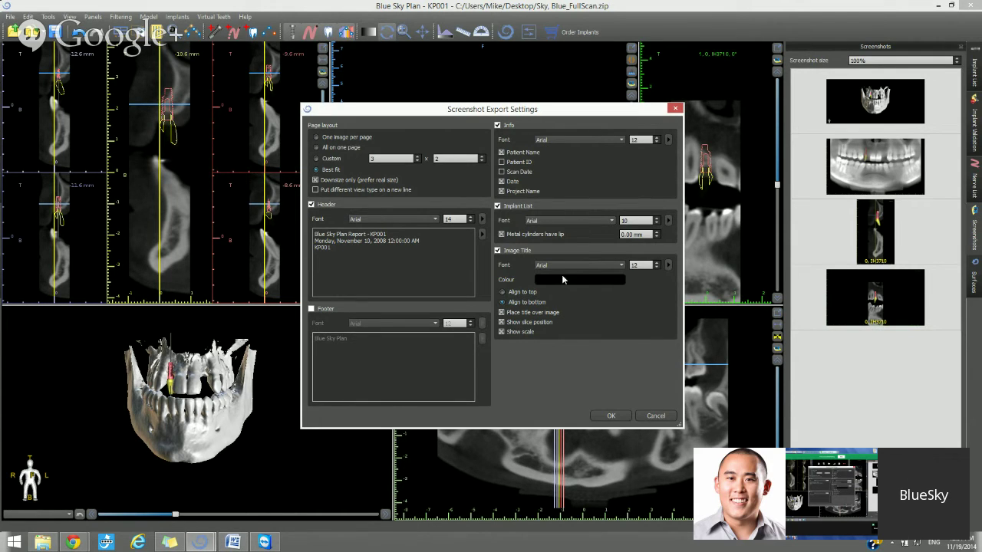
Step: Accept the export settings, view the print preview of the screenshot report, and close it
left_click(610, 417)
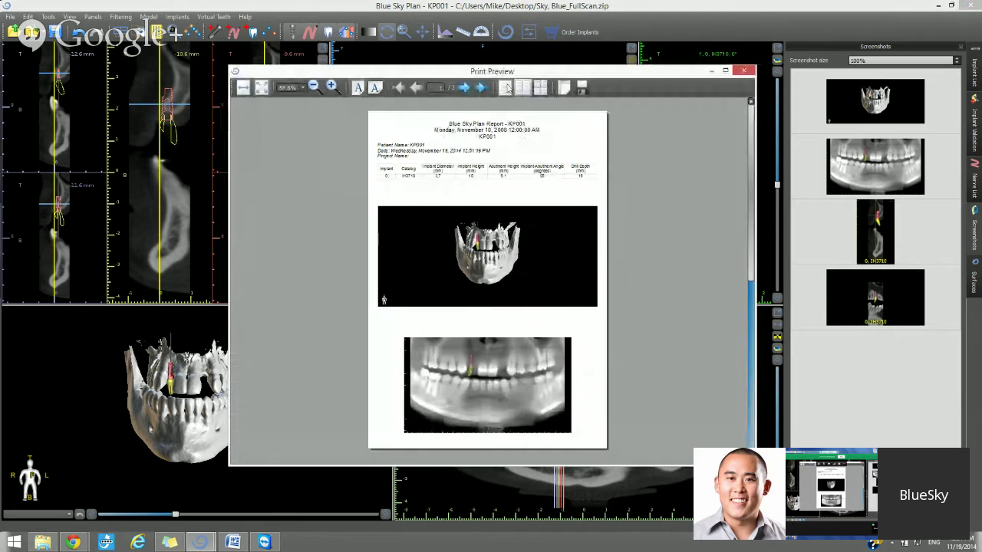
left_click(743, 71)
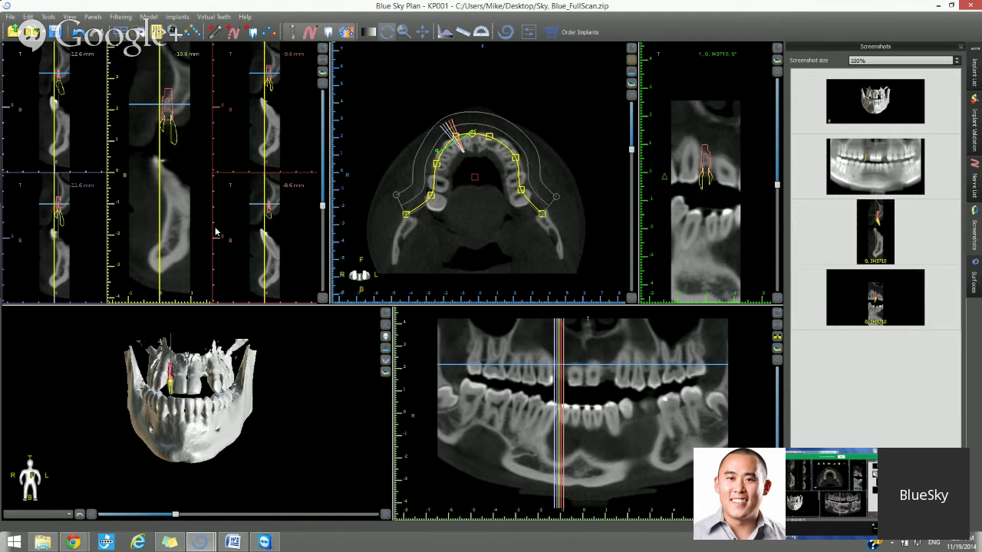
Step: Review the project saving options, including saving under another name and saving a locked copy, without saving anything
left_click(13, 17)
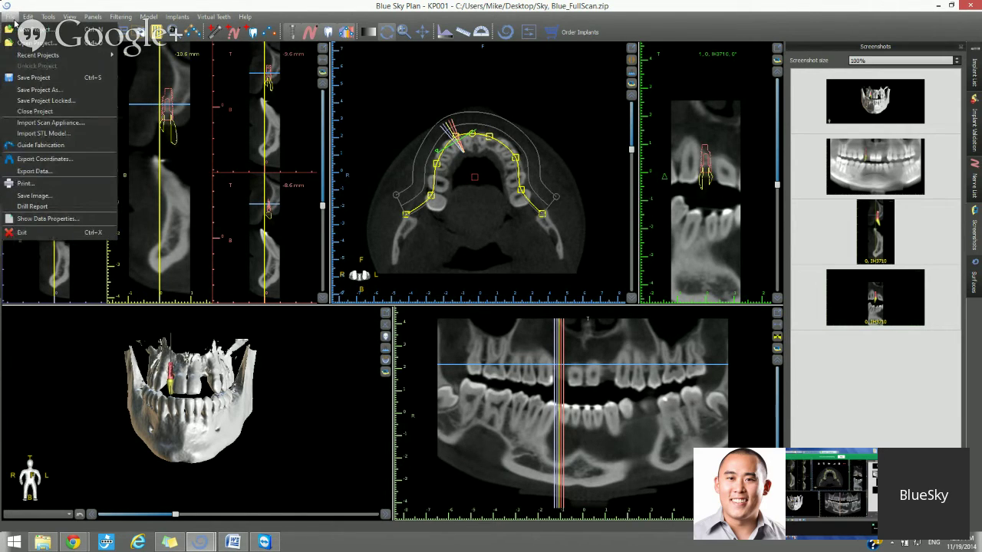
left_click(40, 92)
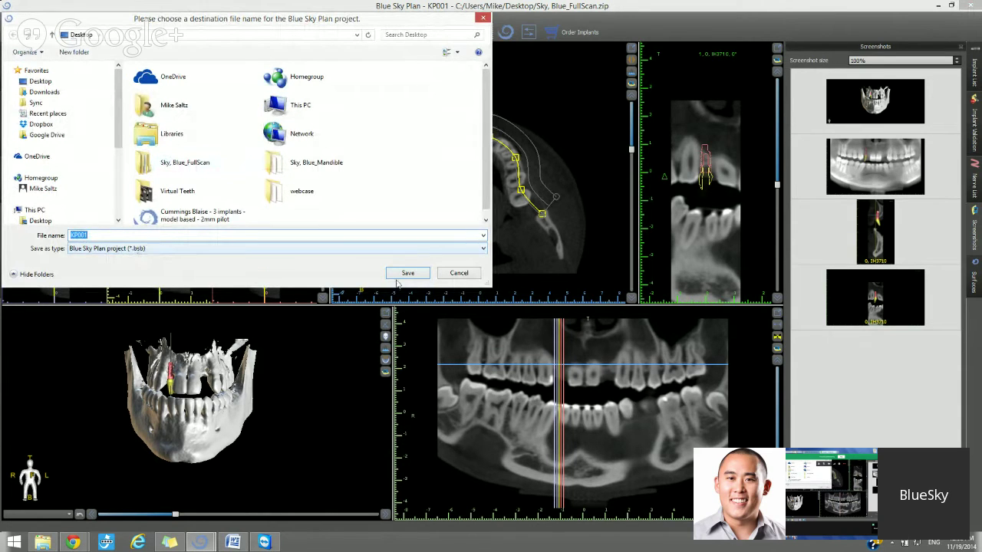
left_click(454, 273)
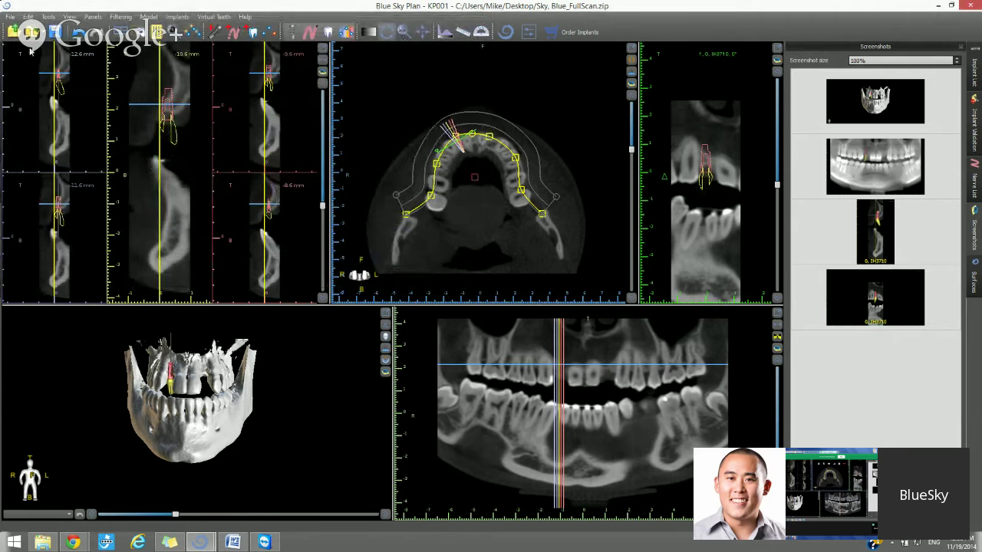
left_click(9, 16)
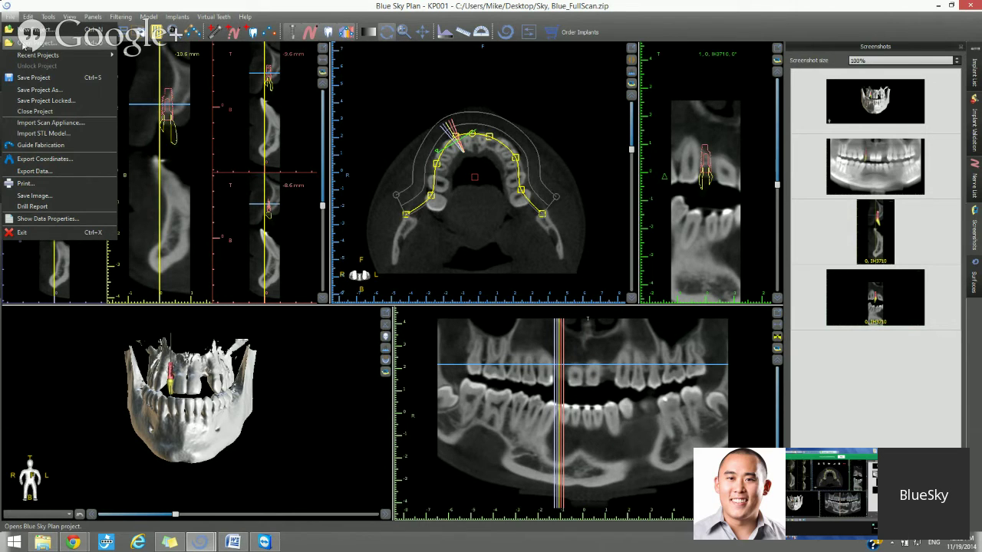
left_click(8, 17)
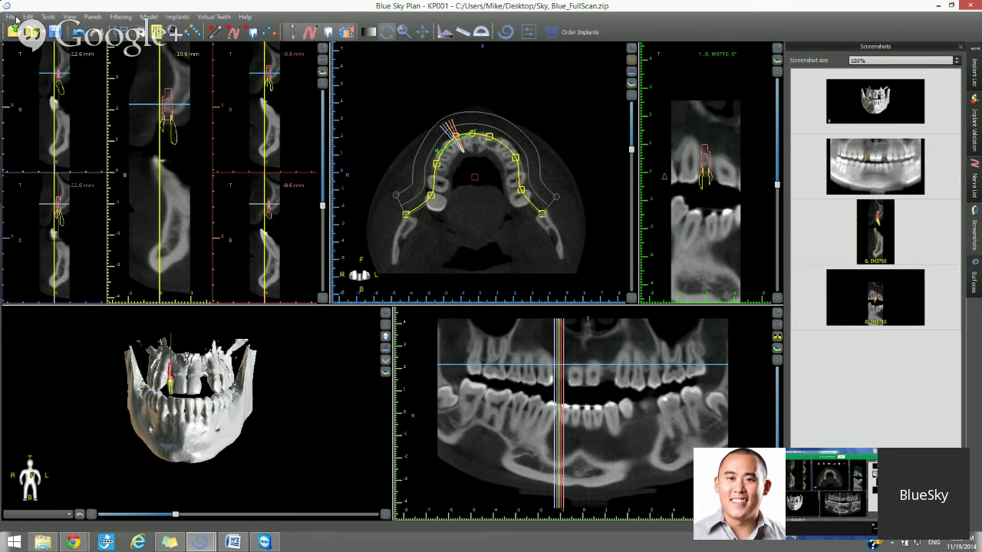
left_click(8, 17)
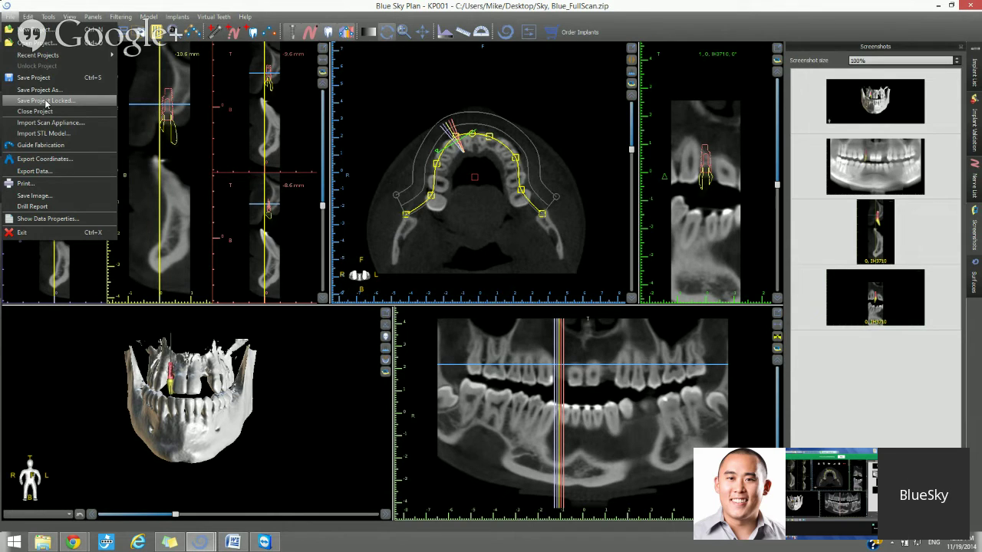
left_click(69, 8)
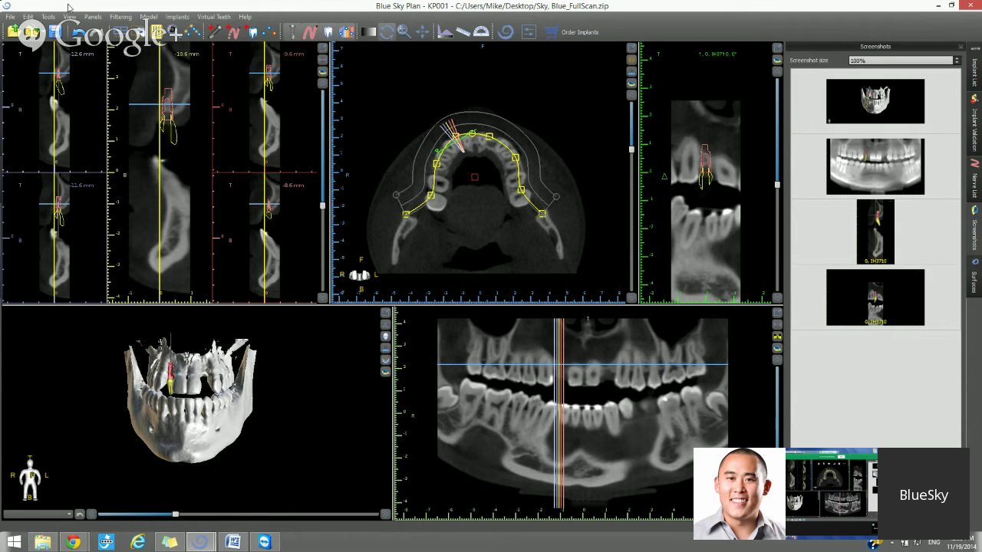
Step: Add a medium Right Maxillary Lateral Incisor from the Teeth with roots set at the implant site in the panoramic view
left_click(252, 32)
left_click_drag(458, 85, 270, 87)
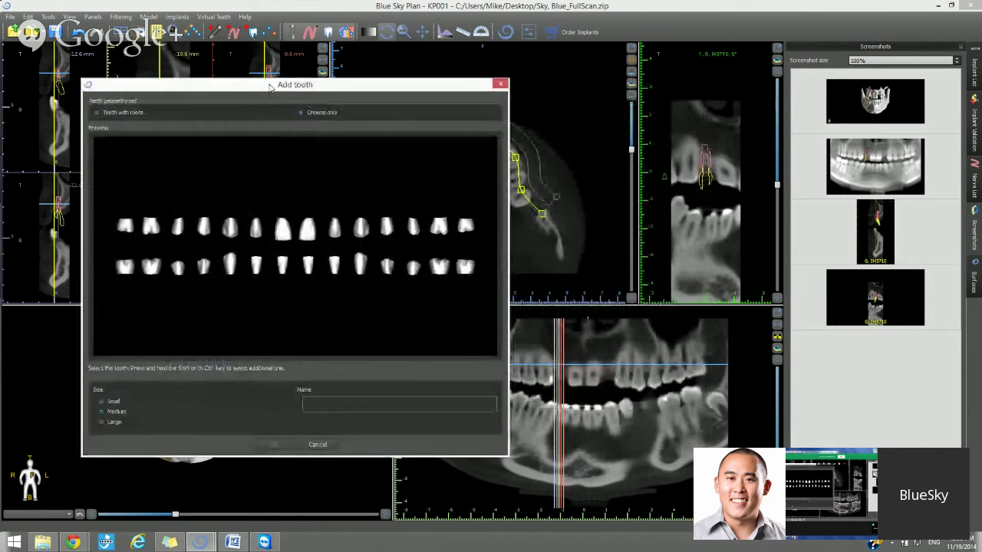
left_click(134, 114)
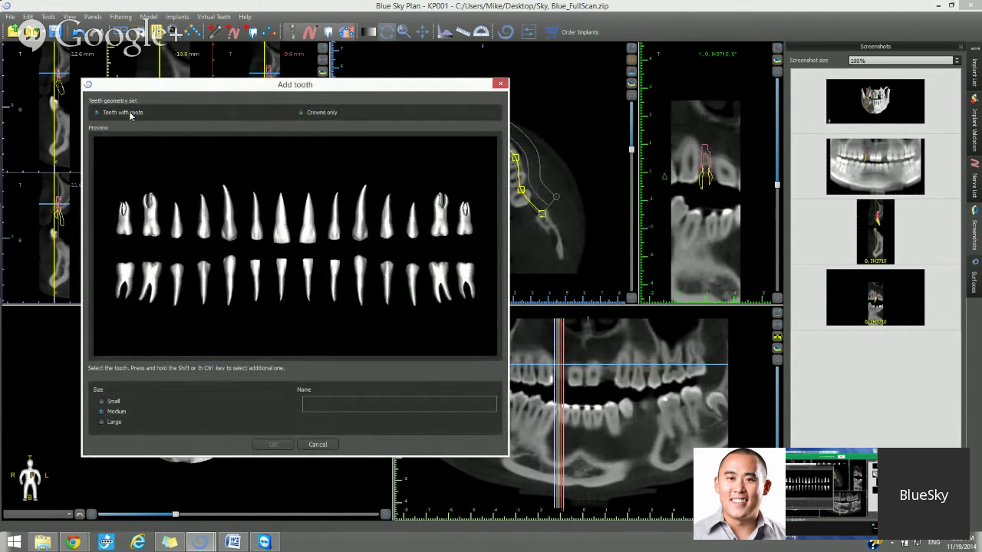
left_click(258, 236)
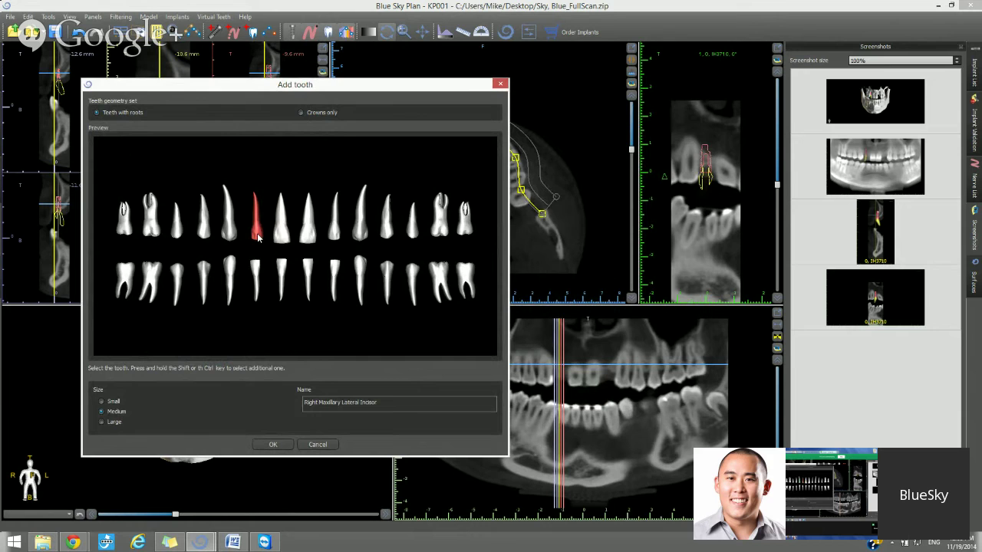
left_click(274, 445)
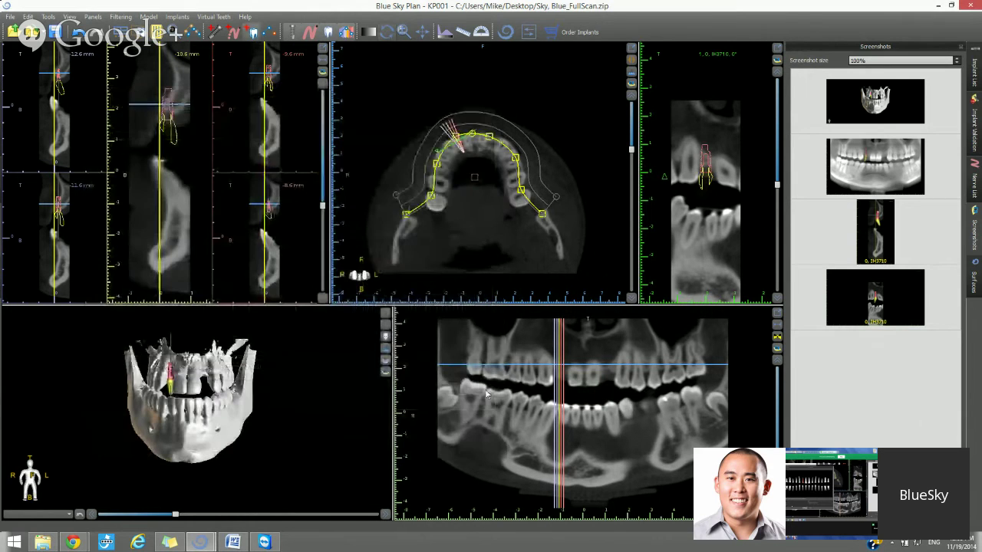
left_click(559, 371)
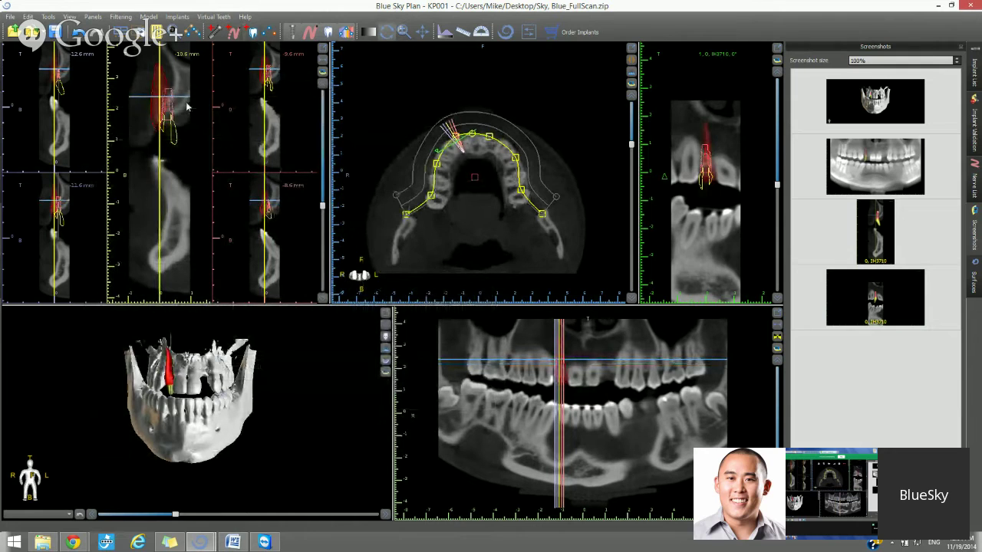
Step: Reposition the virtual lateral incisor in the main cross-section so that it overlaps the implant and abutment
mouse_move(162, 89)
left_click_drag(167, 74, 179, 93)
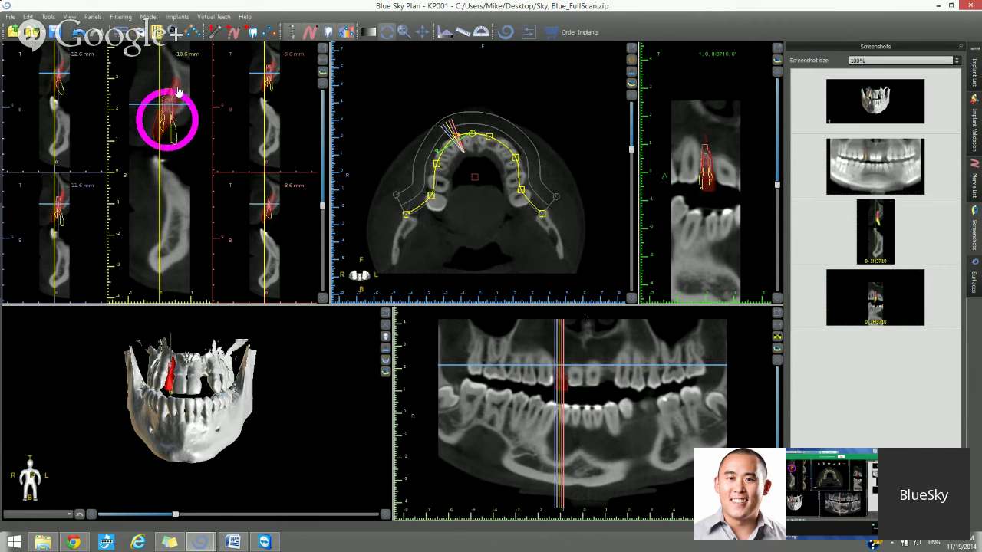
right_click(175, 86)
left_click(170, 94)
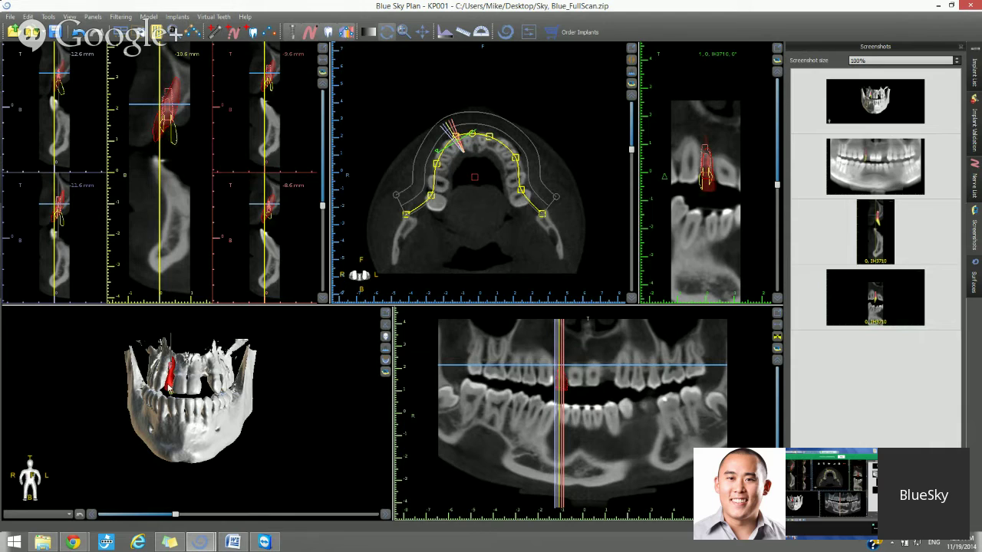
Step: Select the overlapping implant and virtual tooth in the 3D view and examine them from close up
mouse_move(168, 389)
left_click(168, 388)
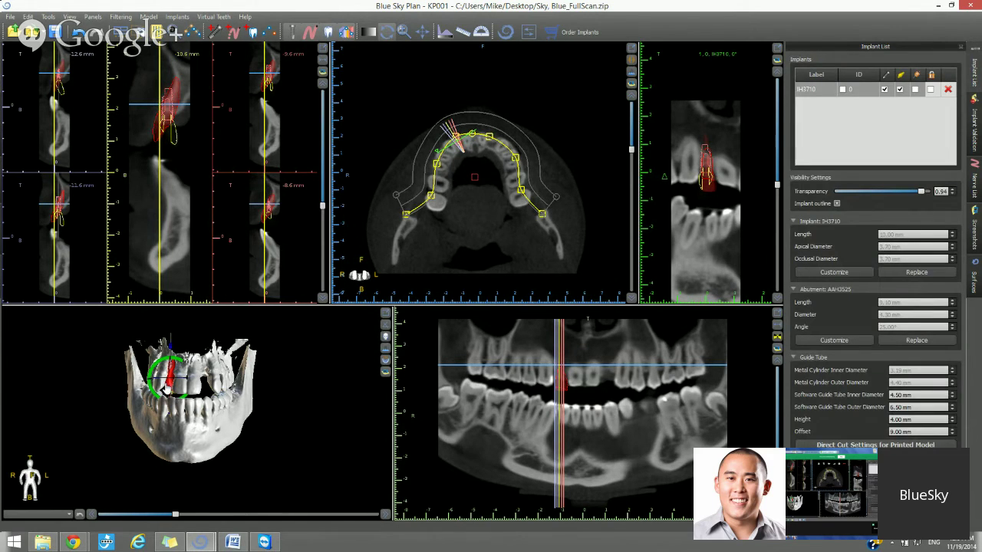
left_click(166, 390)
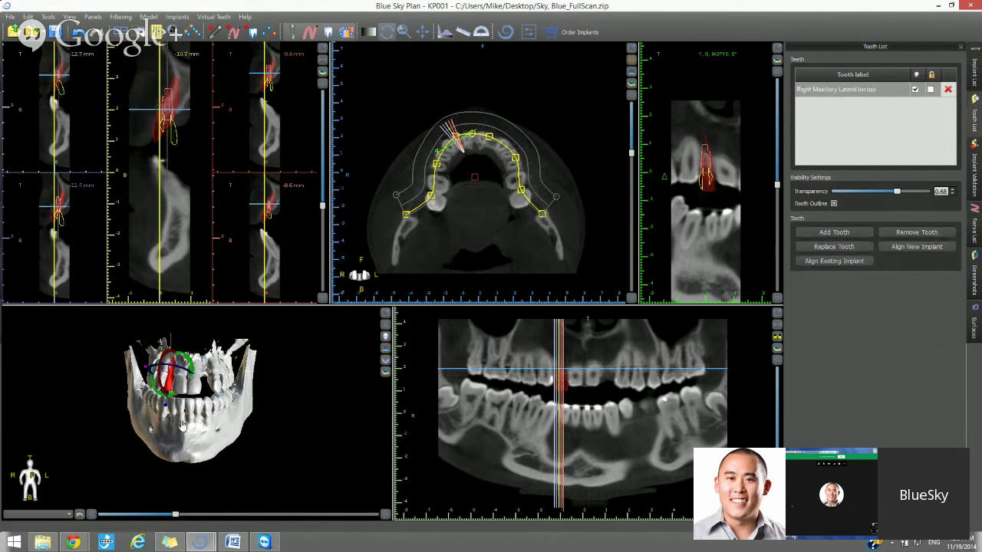
left_click(166, 365)
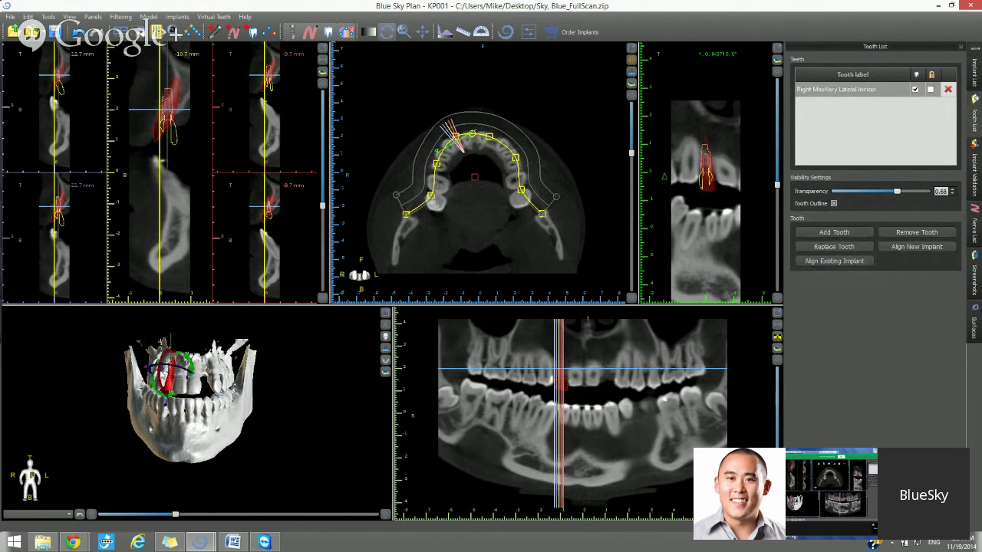
left_click_drag(155, 446, 207, 434)
right_click_drag(207, 433, 200, 385)
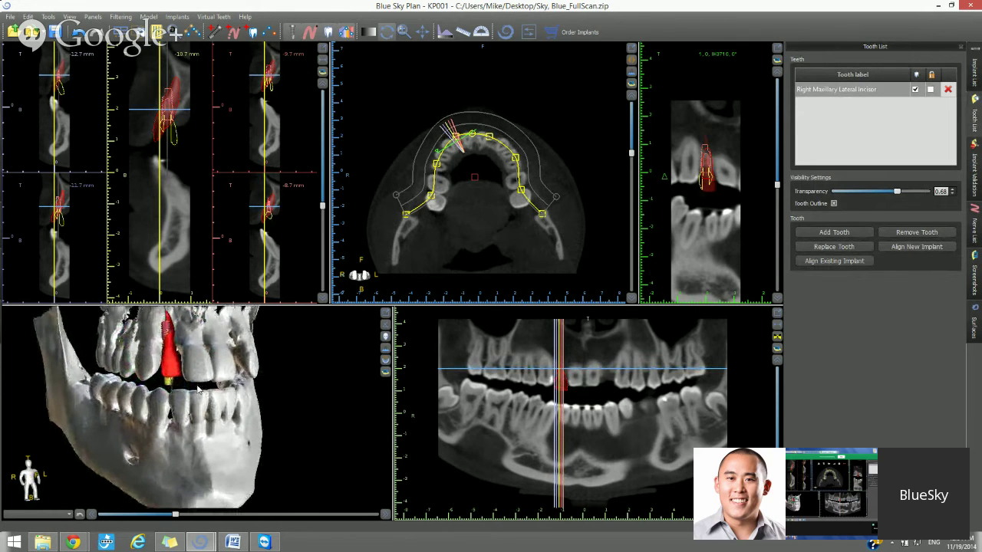
left_click(172, 376)
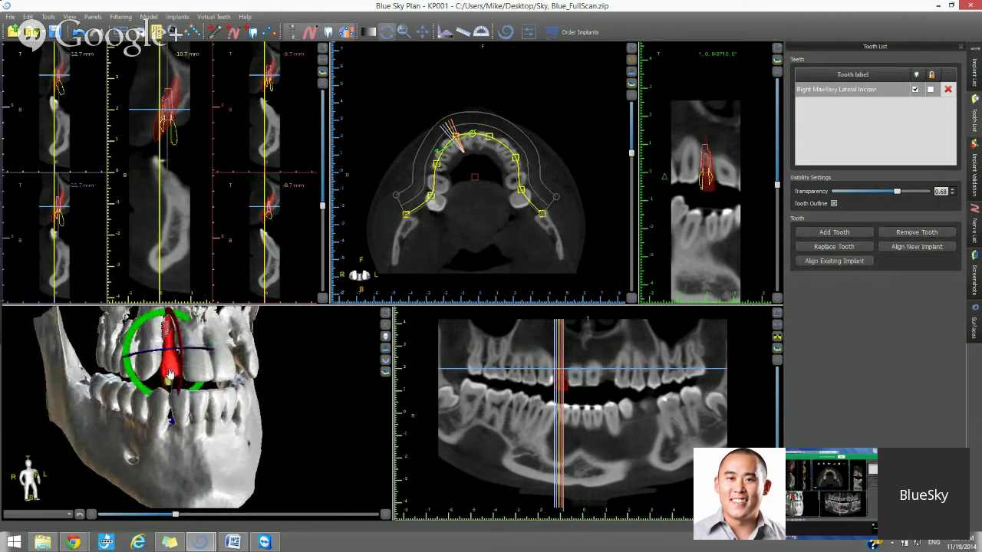
Step: Lock implant IH3710 and try to adjust the virtual tooth over it in the 3D view
left_click(975, 73)
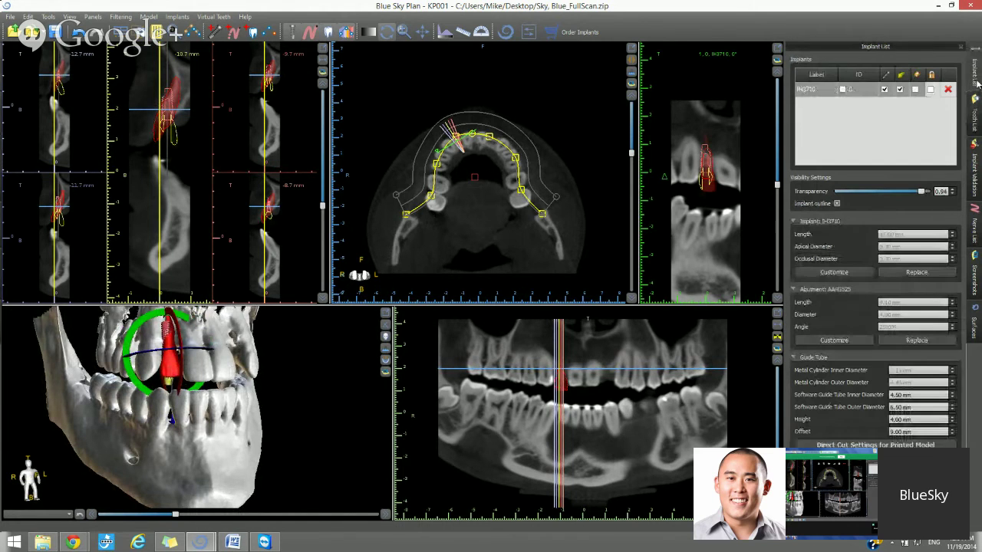
left_click(930, 89)
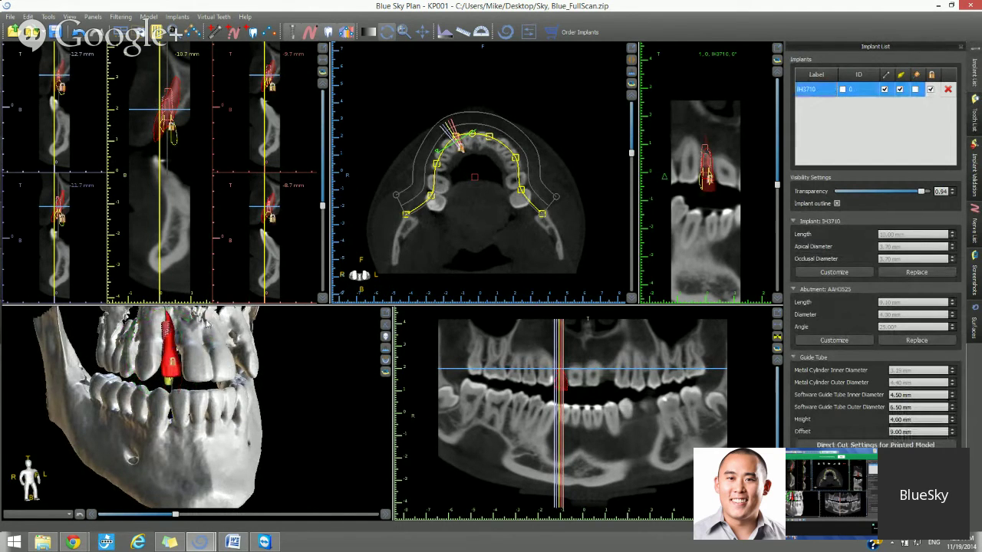
left_click(170, 370)
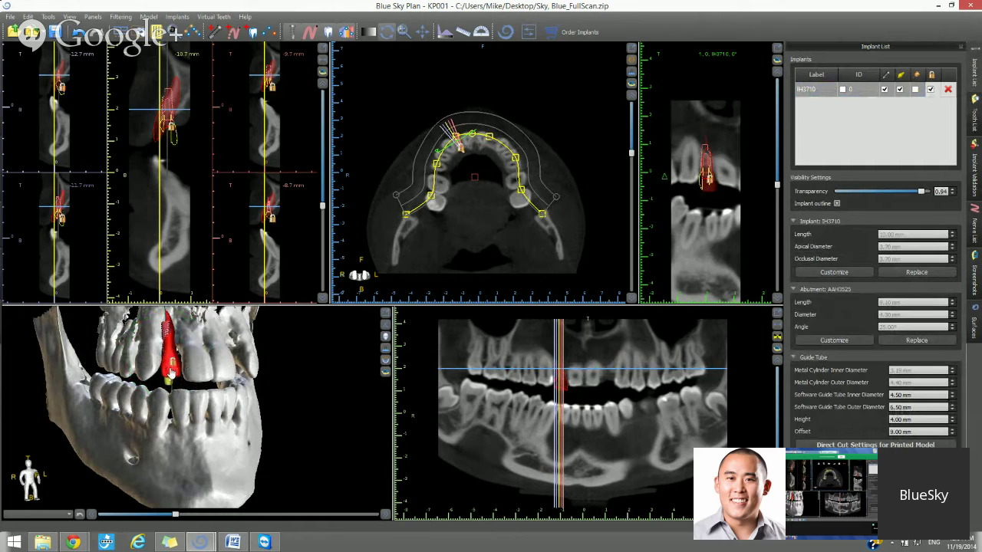
left_click_drag(170, 374, 169, 380)
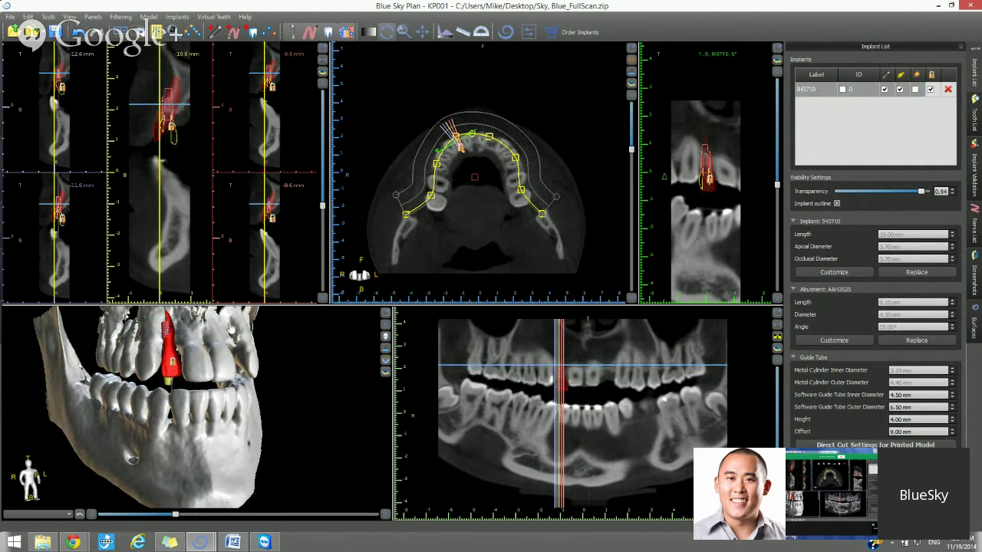
Step: Unlock implant IH3710 and delete it from the project
left_click(931, 89)
left_click(948, 90)
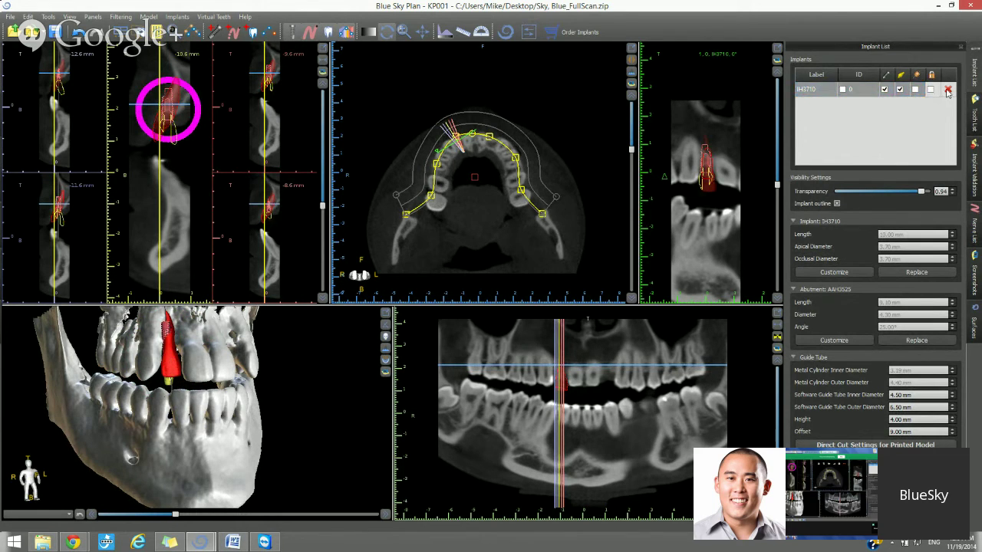
Step: Nudge the virtual lateral incisor upward in the 3D view, check the Add tooth size options, and enlarge the tooth slightly
left_click(173, 368)
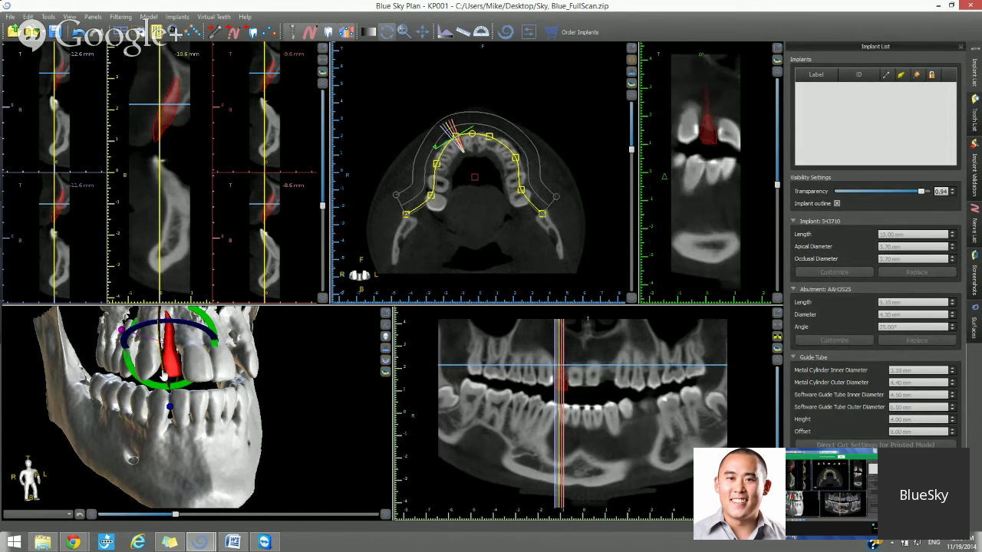
left_click_drag(163, 373, 163, 369)
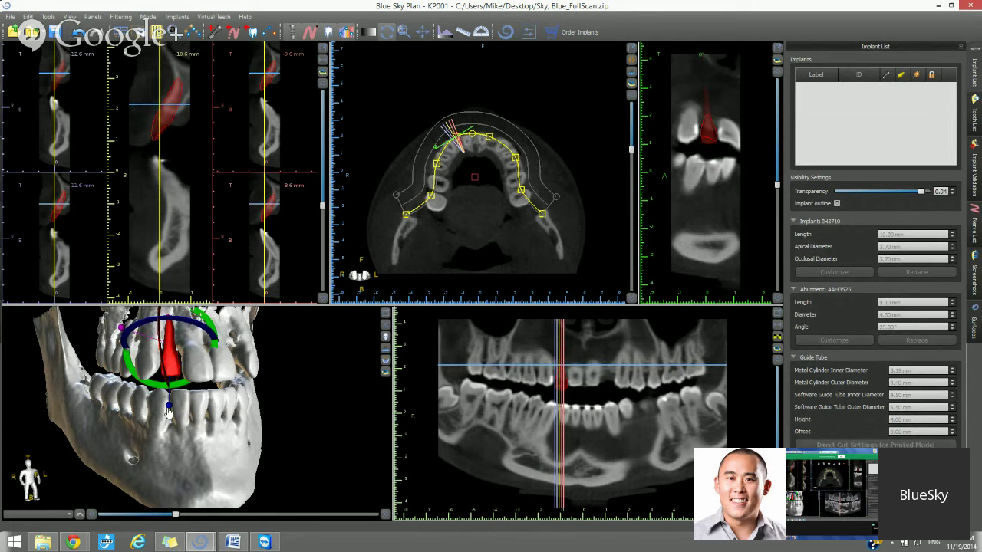
left_click(253, 33)
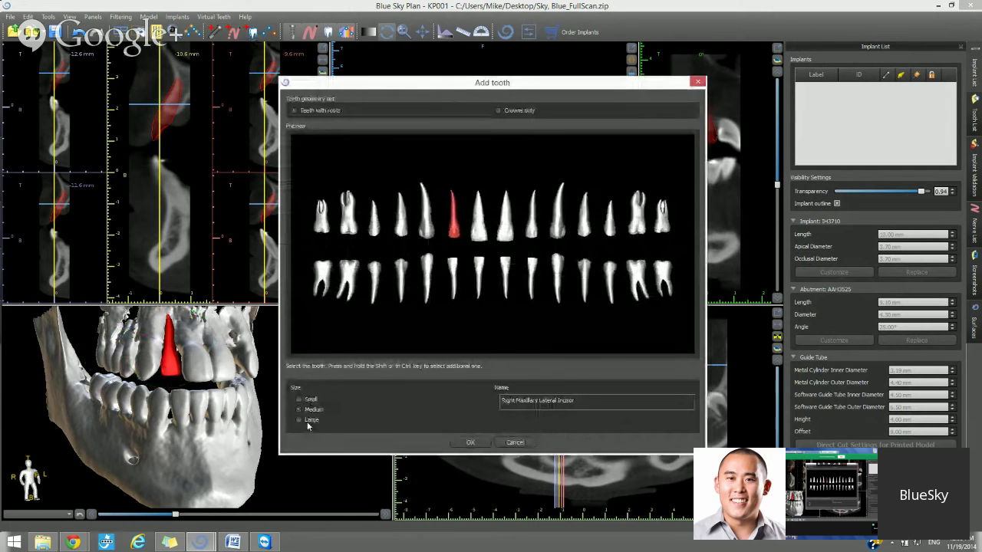
left_click(515, 443)
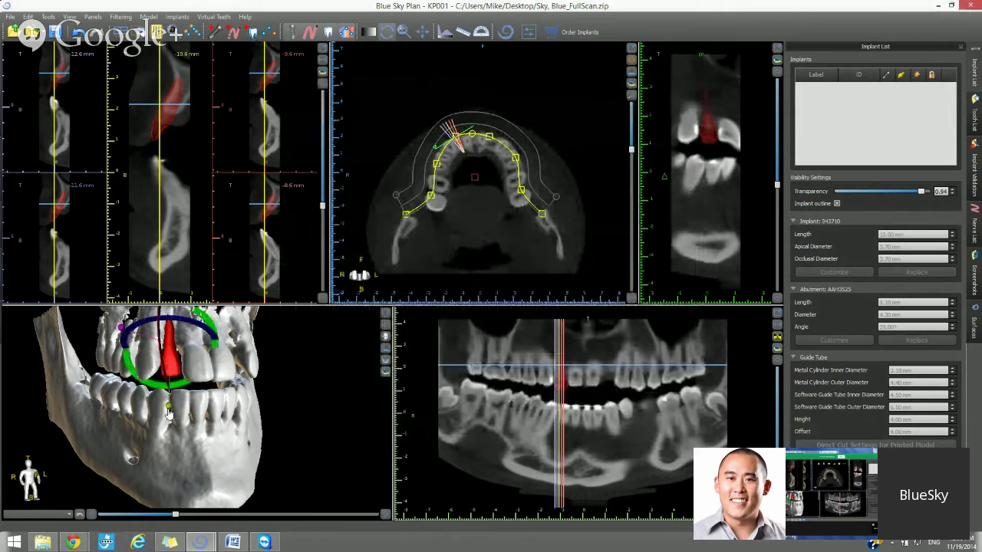
left_click_drag(169, 411, 167, 419)
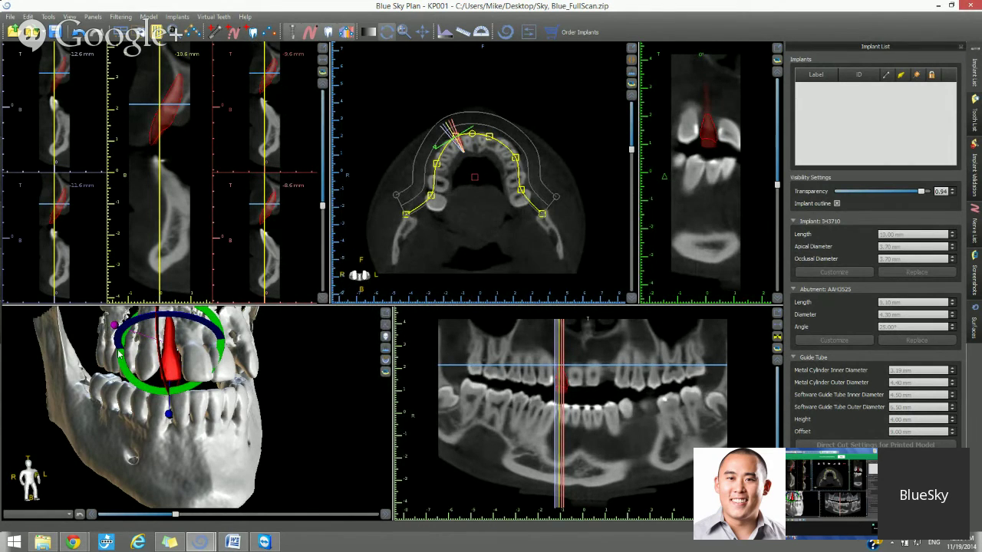
Step: Align a new Internal Hex implant IH3710, 3.7 x 10mm with maxilla orientation, to the virtual lateral incisor
right_click(172, 372)
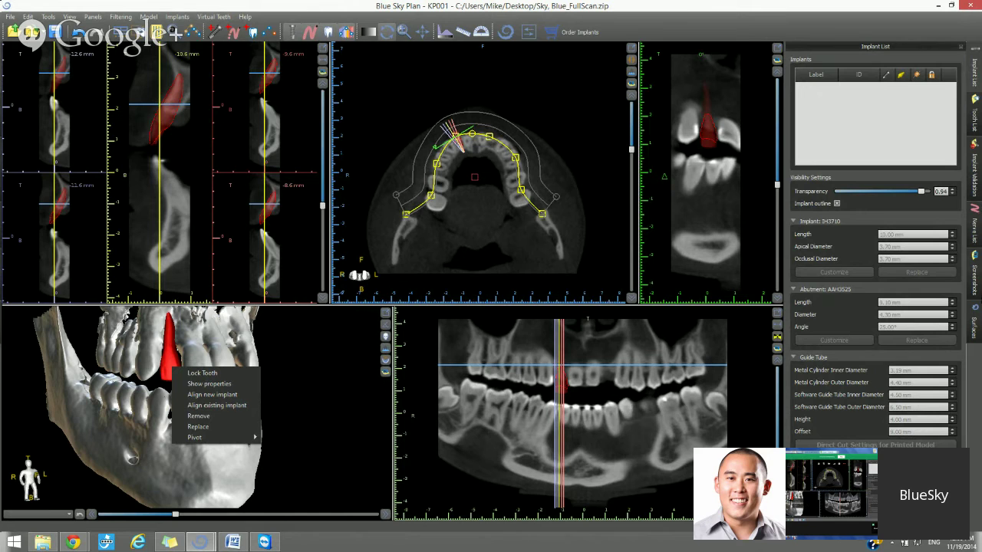
left_click(979, 297)
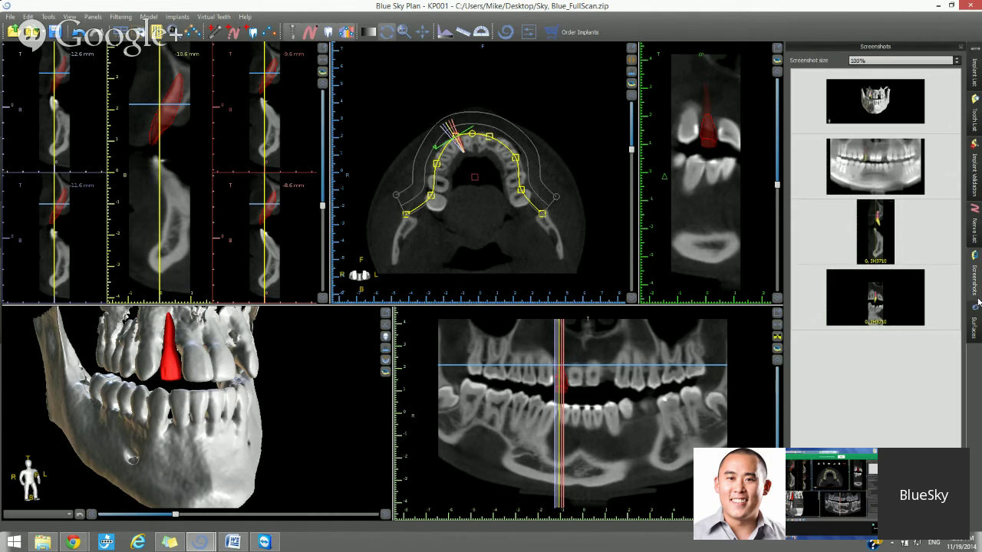
left_click(979, 124)
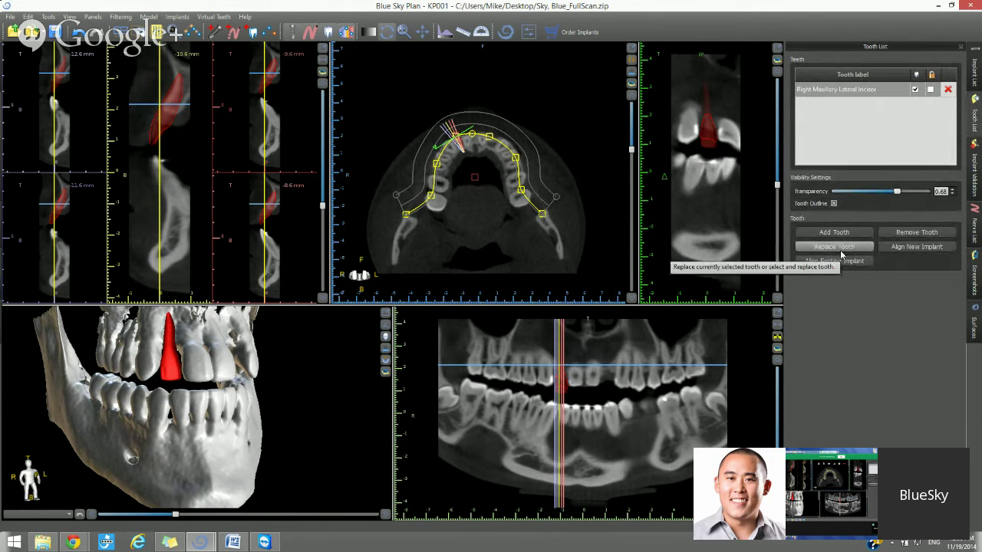
left_click(911, 251)
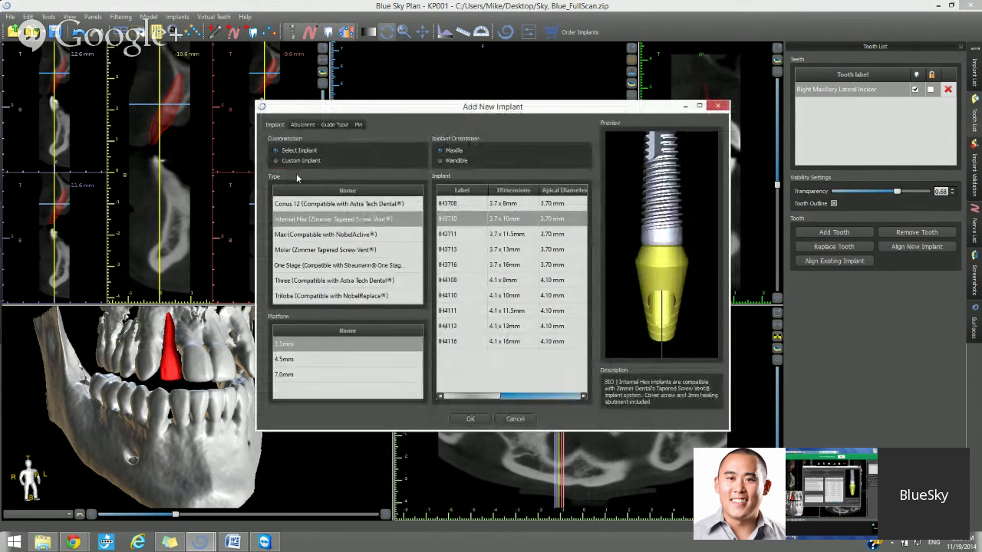
left_click(471, 419)
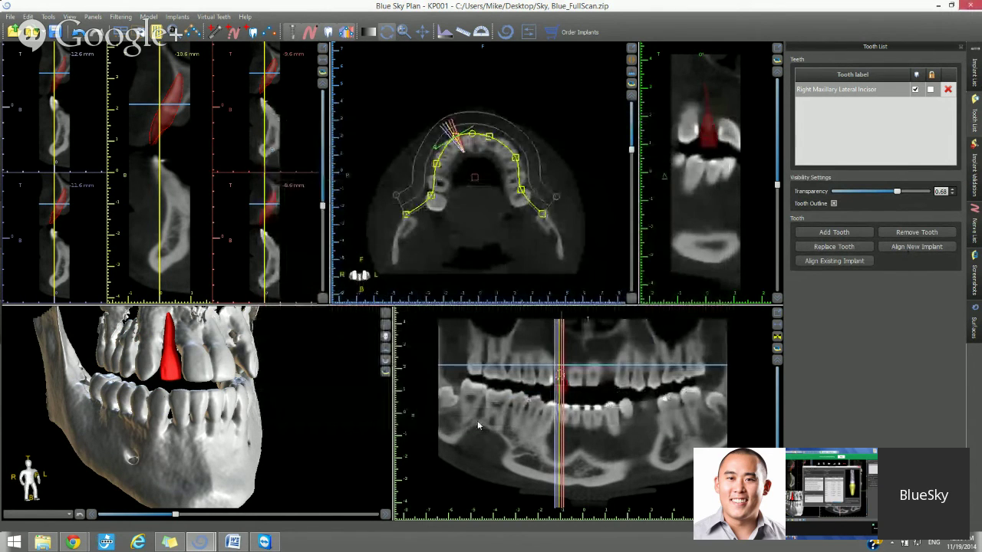
left_click(172, 322)
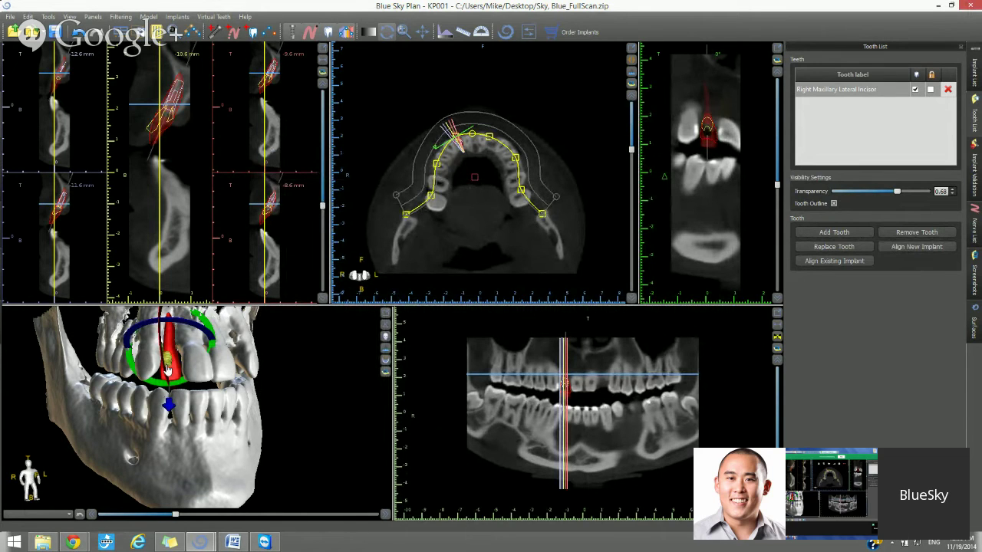
Step: Set the virtual tooth's transparency to 0.48 and select the tooth in the 3D view
left_click(930, 252)
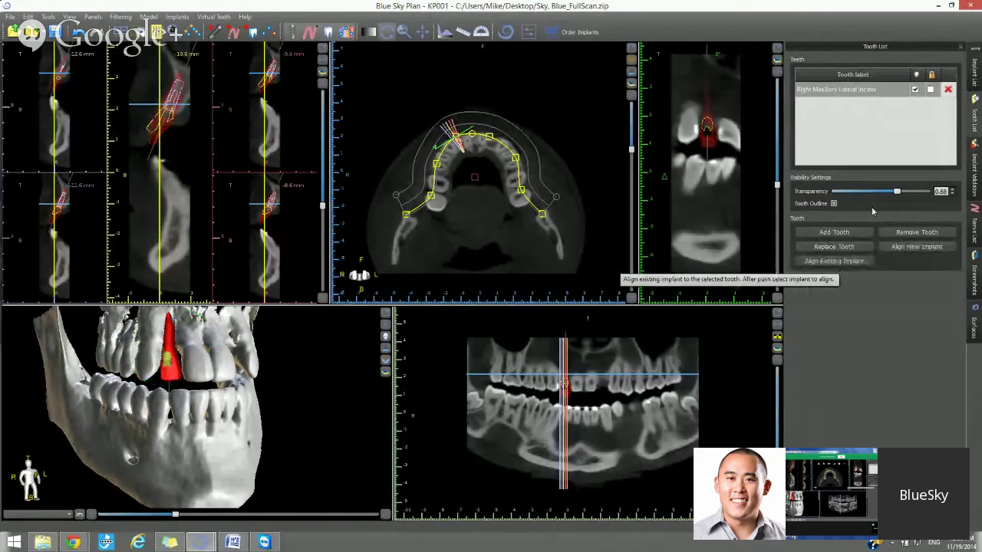
left_click_drag(896, 195, 879, 197)
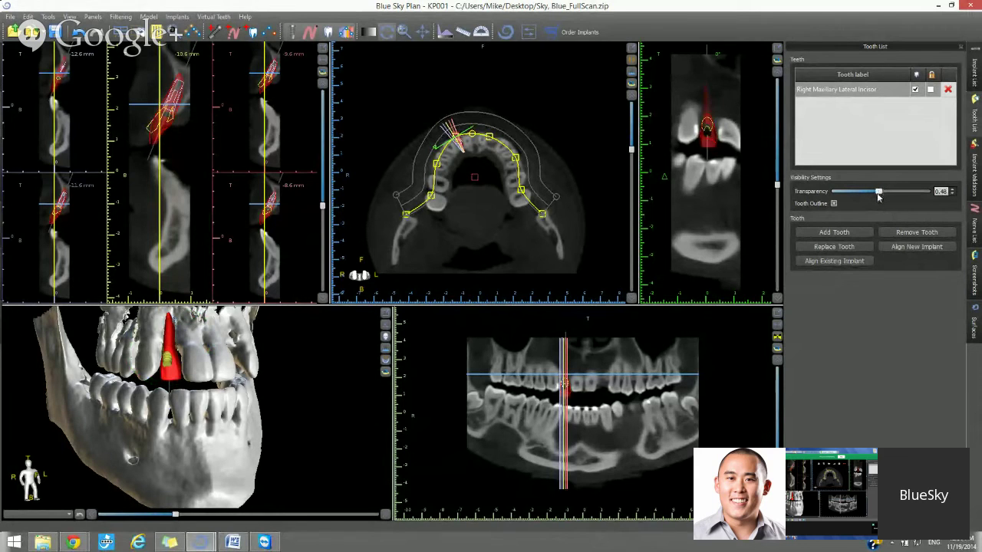
left_click(171, 369)
left_click(169, 368)
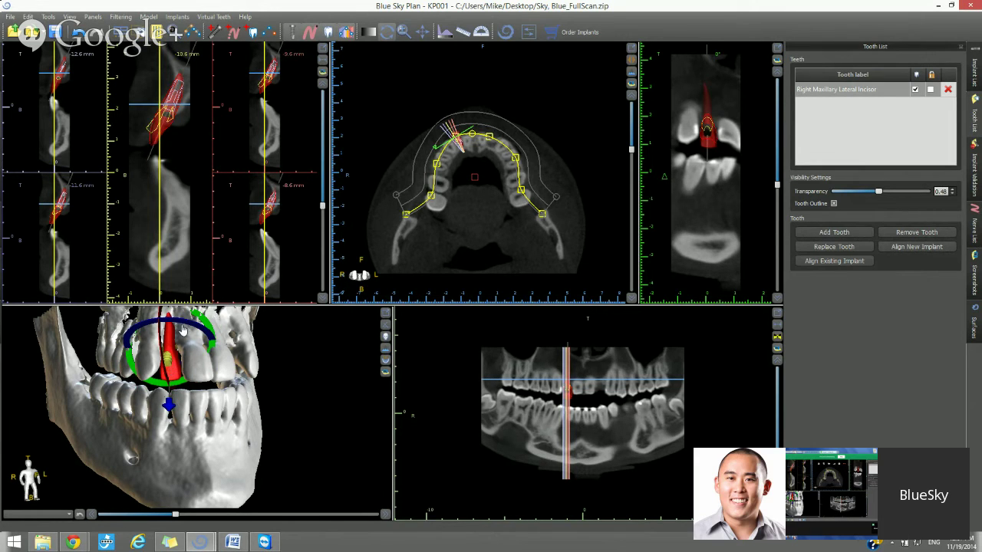
Step: Open Add Tooth, move the dialog aside and select the four maxillary incisors with roots, from right lateral to left lateral
left_click(250, 37)
left_click(252, 35)
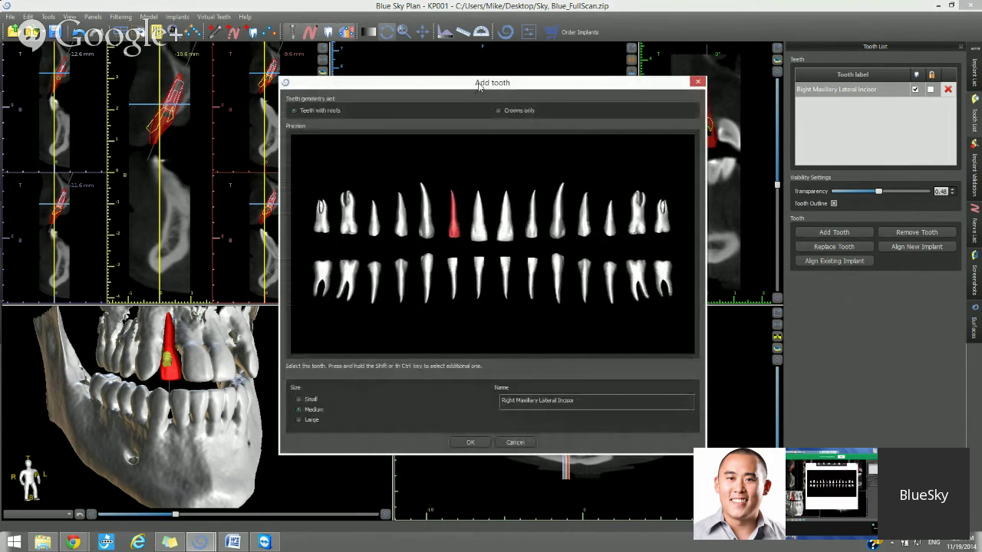
left_click_drag(480, 85, 257, 85)
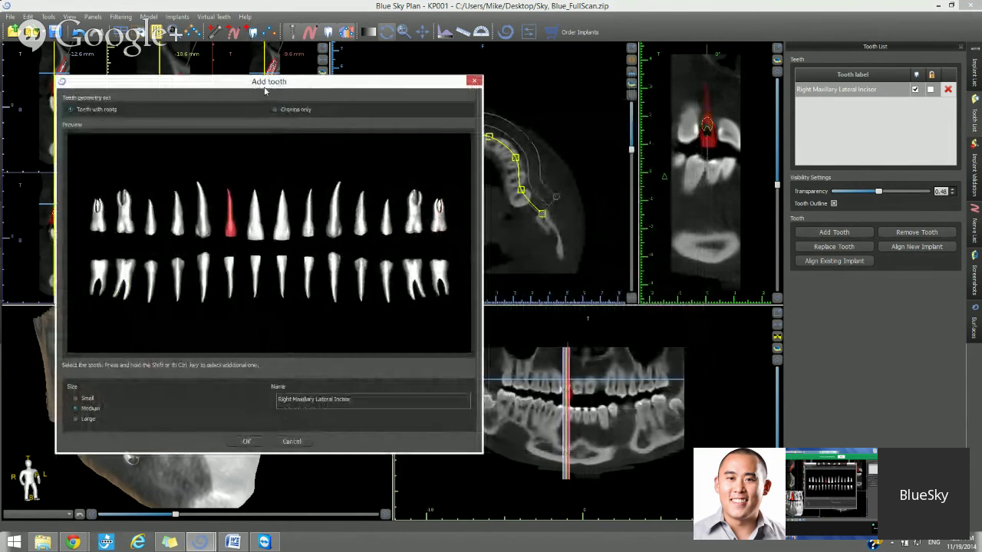
left_click(256, 226)
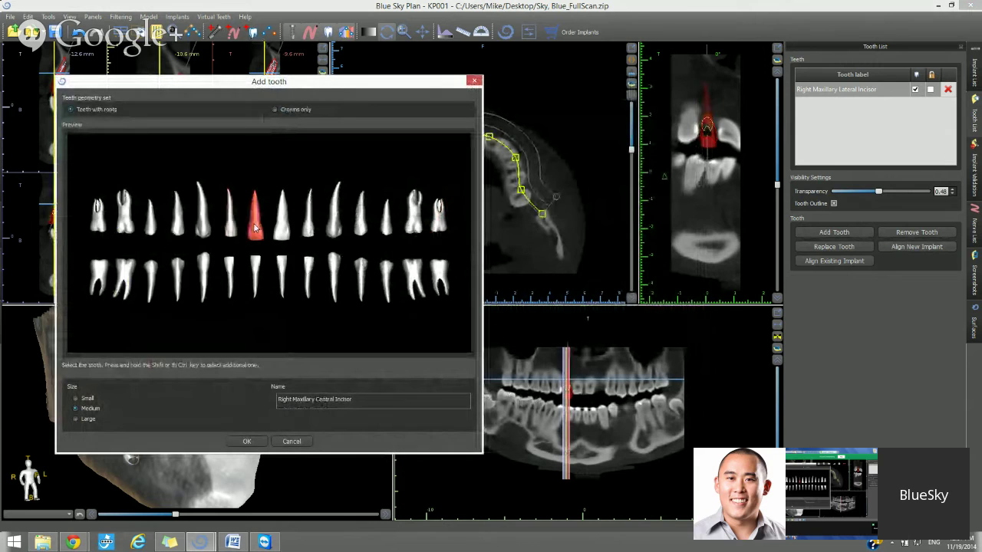
left_click(230, 231)
left_click(259, 234, "ctrl")
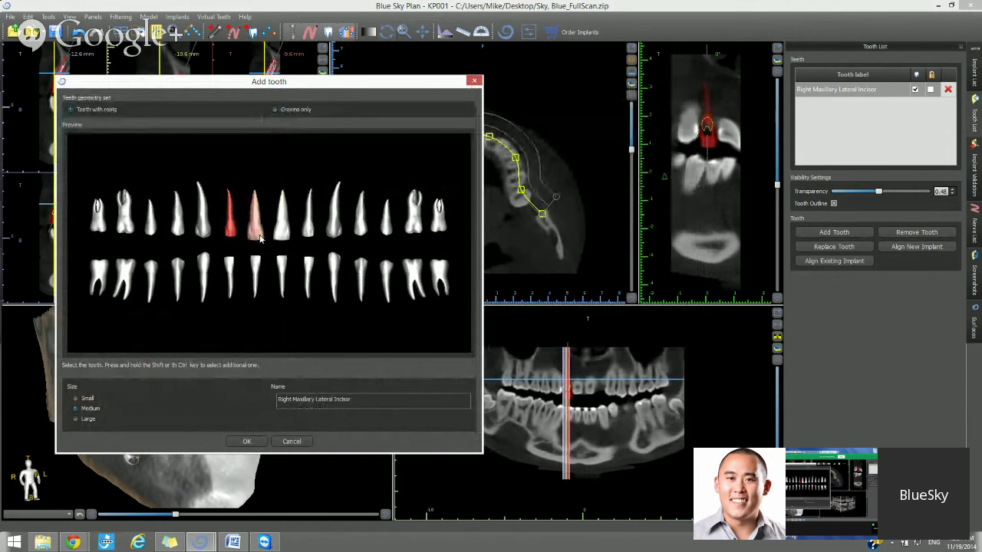
left_click(282, 231, "ctrl")
left_click(306, 236, "ctrl")
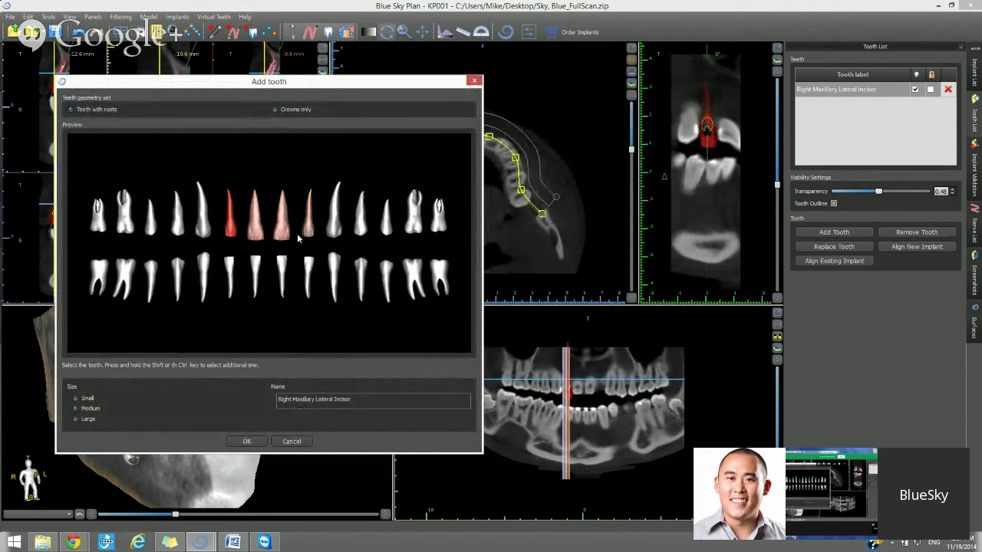
Step: Reselect the four maxillary incisors starting from the left lateral incisor and add them at medium size
left_click(306, 236)
left_click(282, 234, "ctrl")
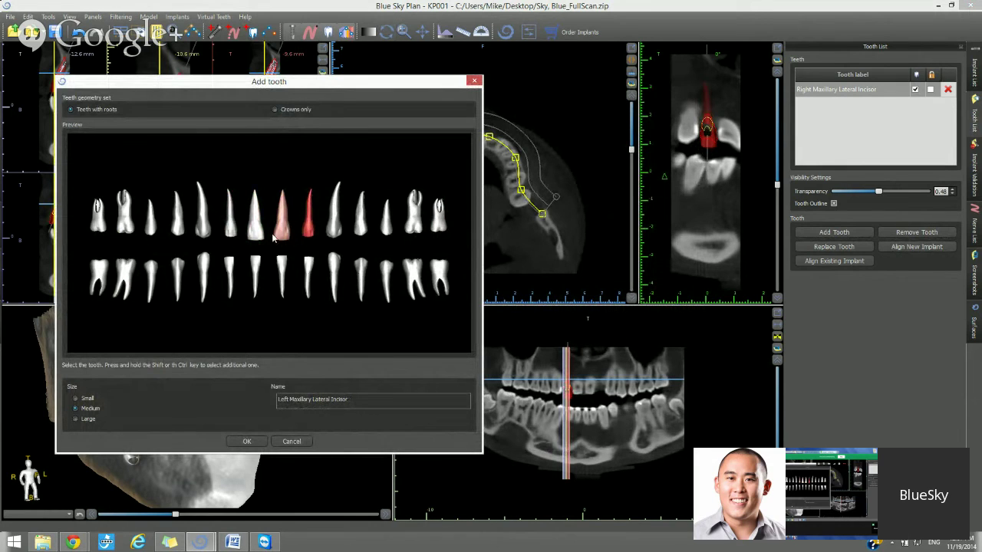
left_click(257, 234, "ctrl")
left_click(231, 234, "ctrl")
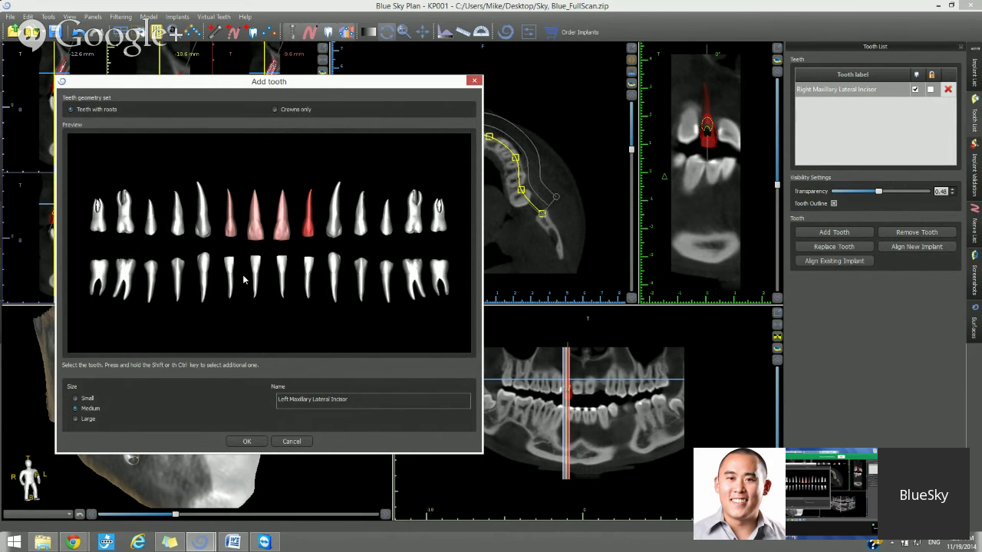
left_click(247, 442)
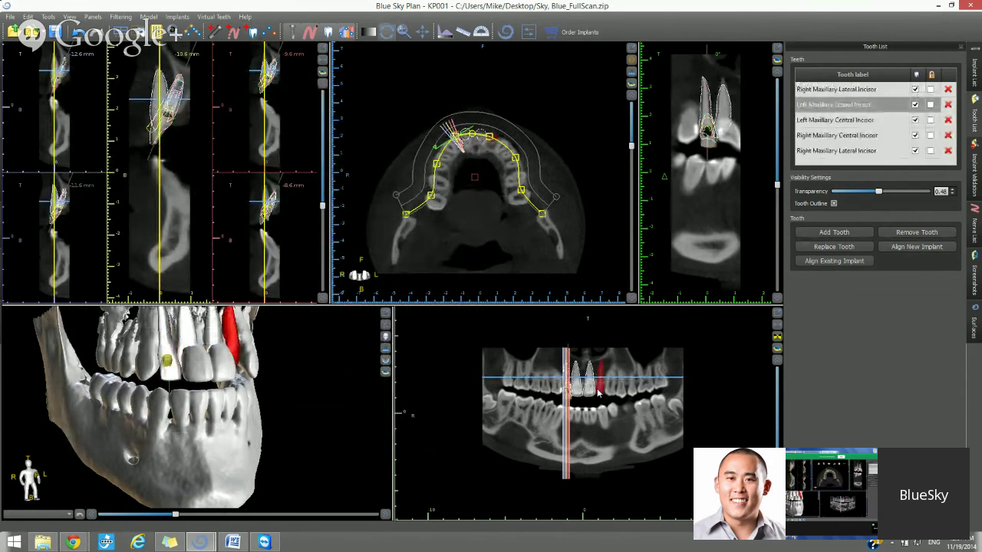
Step: Delete all the virtual teeth, including the original right maxillary lateral incisor, from the project
scroll(742, 370, "up", 2)
scroll(642, 398, "down", 2)
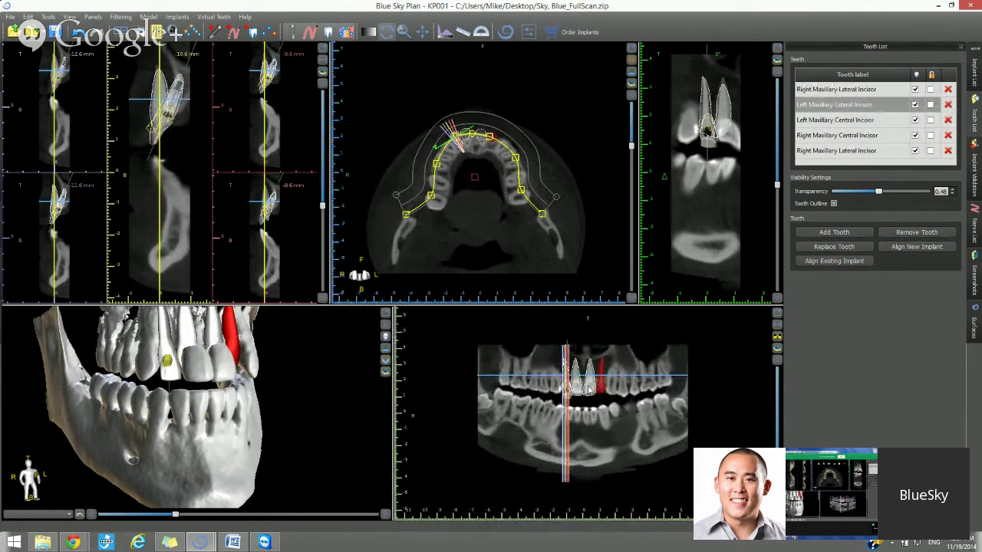
left_click(949, 105)
left_click(949, 104)
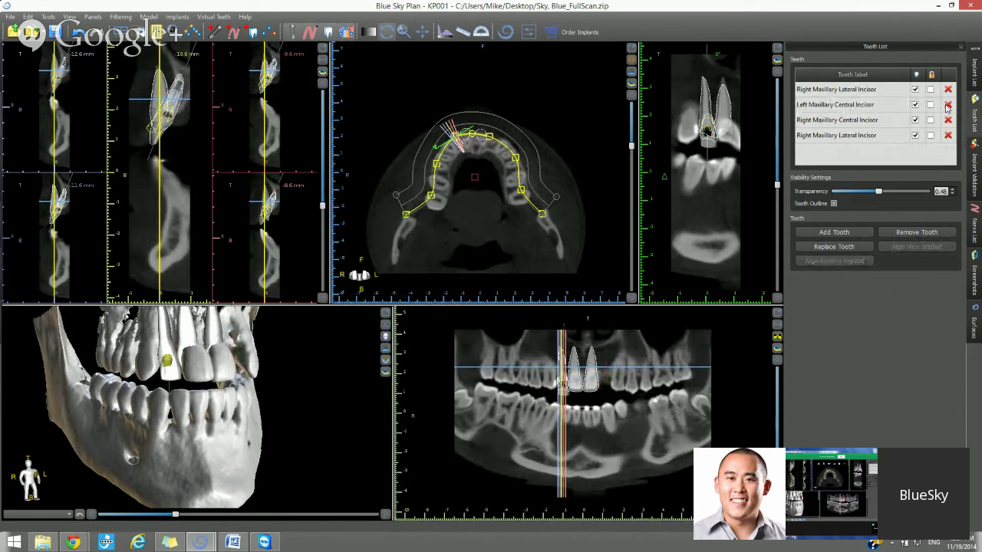
left_click(948, 104)
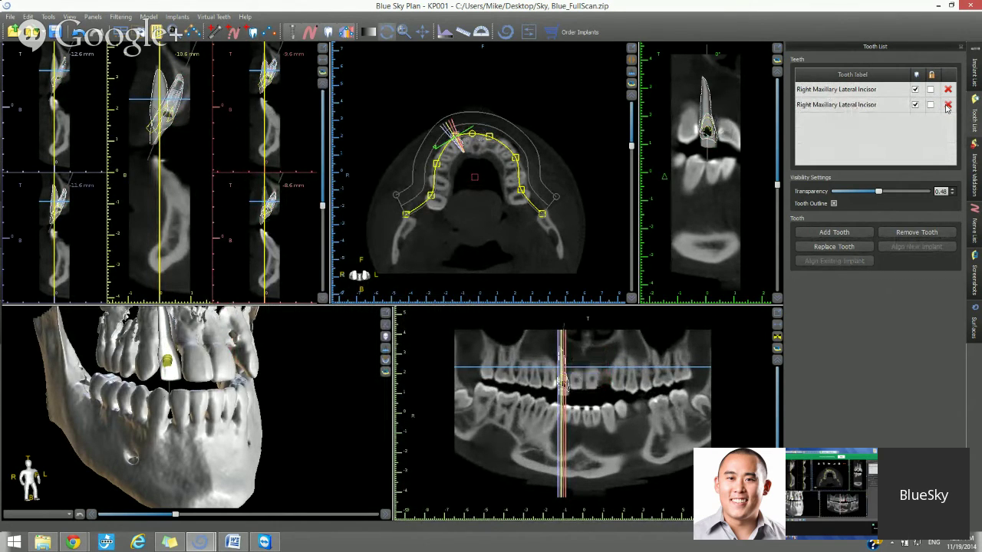
left_click(948, 105)
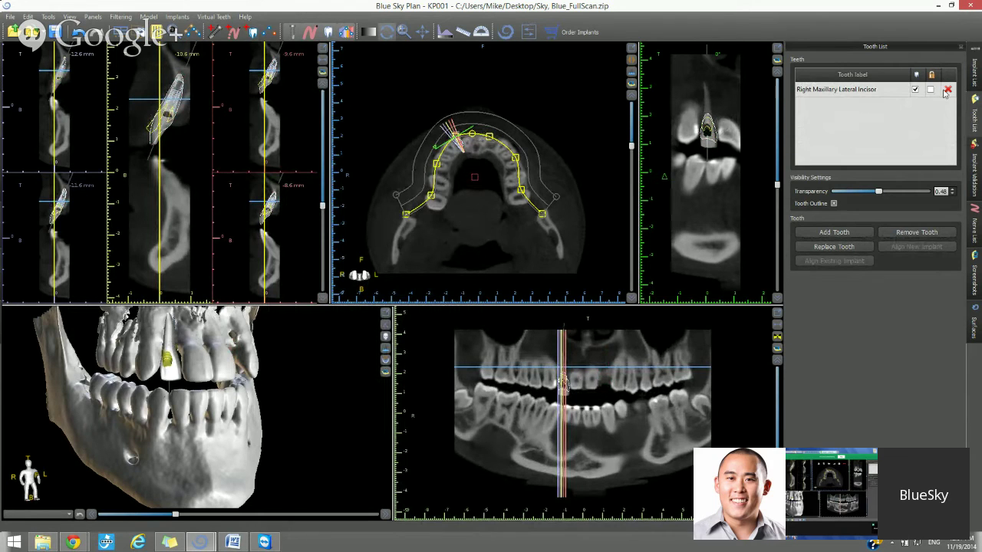
left_click(948, 90)
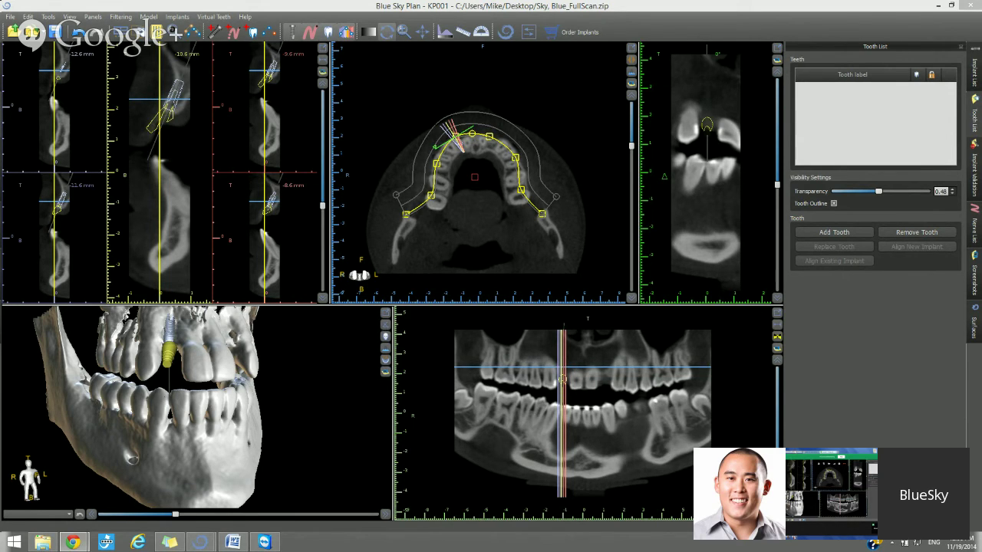
Step: Switch to the other open Blue Sky Plan project with three implants and hide the cross-section slice in the 3D view
mouse_move(201, 543)
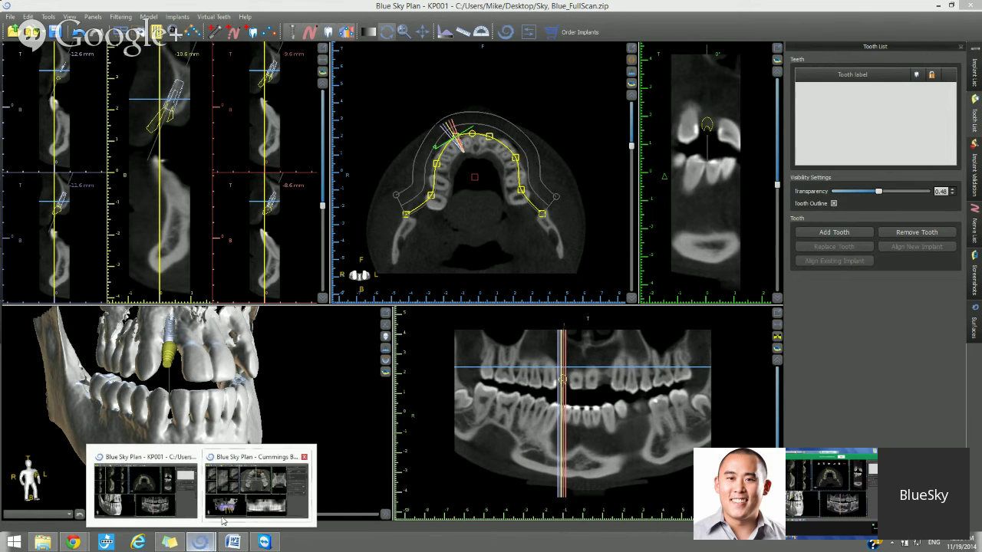
left_click(227, 516)
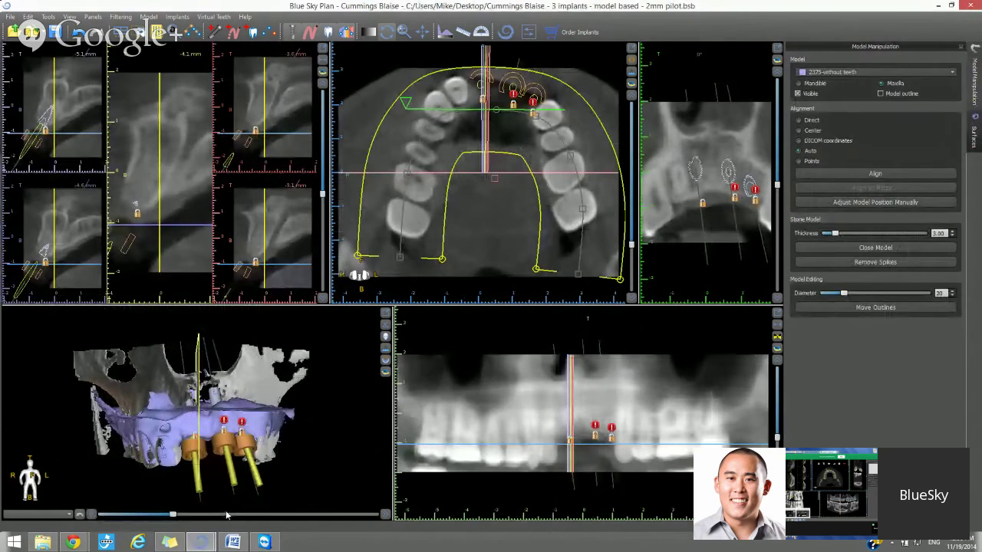
left_click(387, 355)
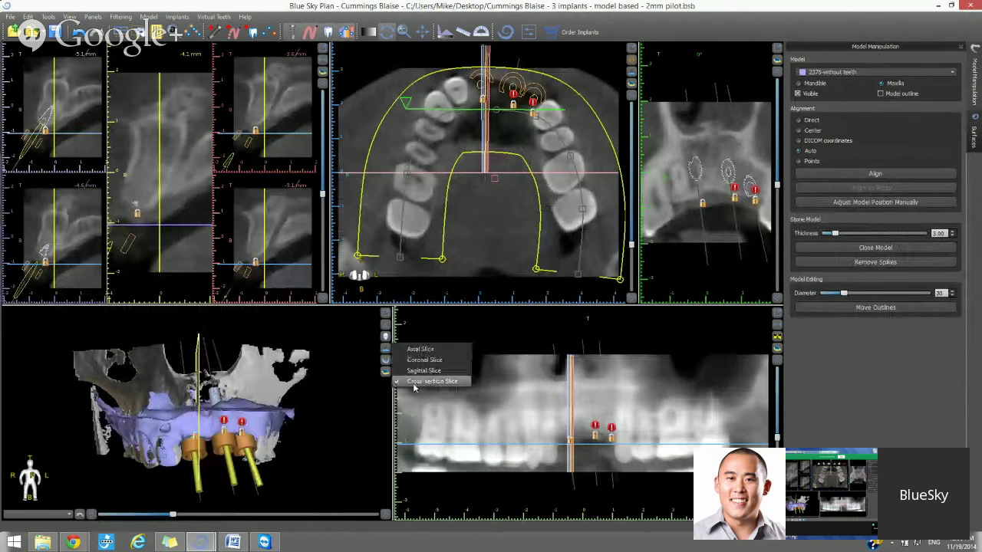
left_click(408, 378)
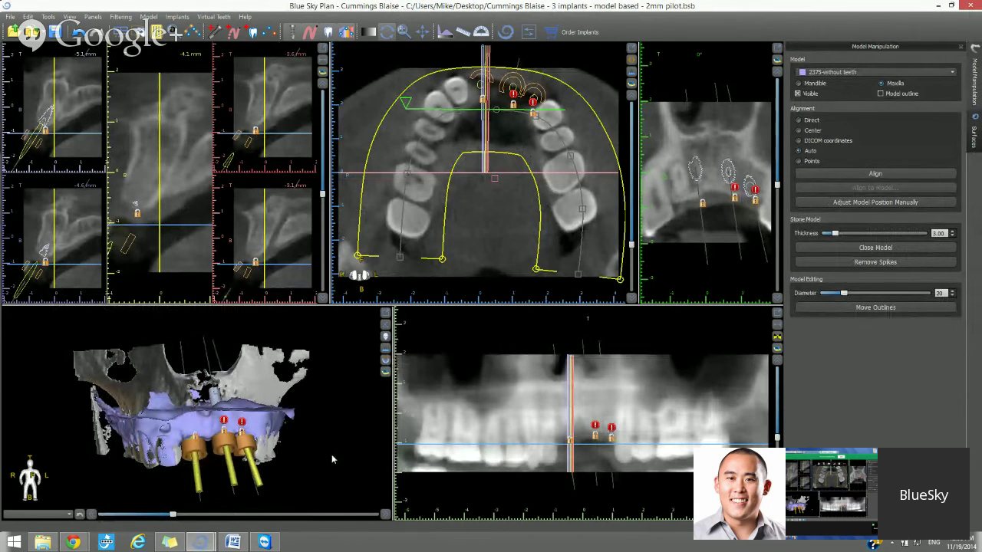
left_click(8, 18)
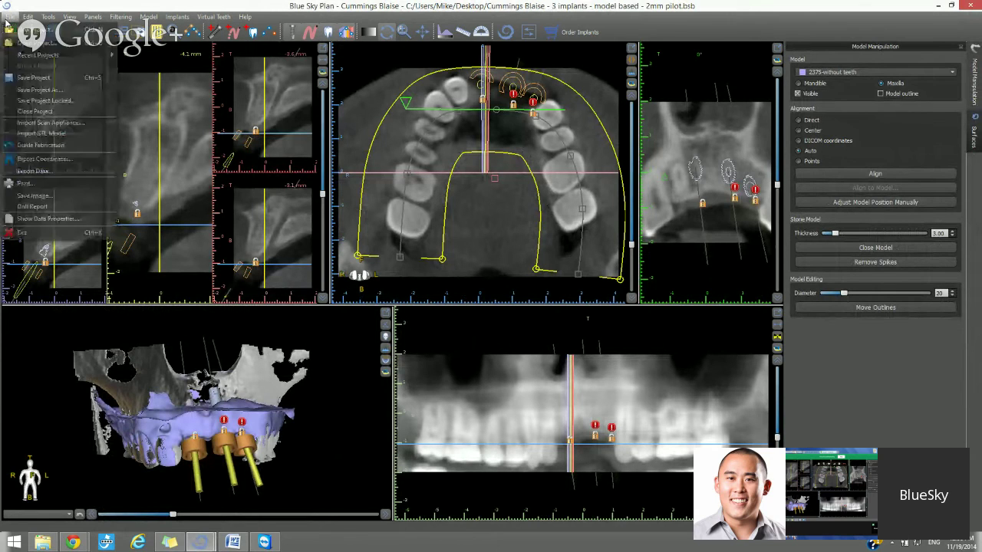
left_click(33, 146)
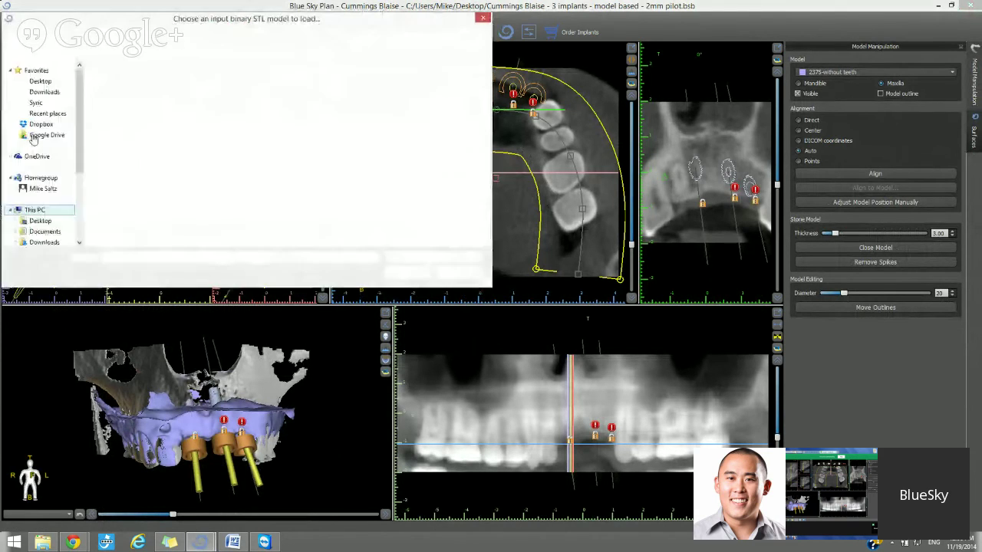
double_click(133, 162)
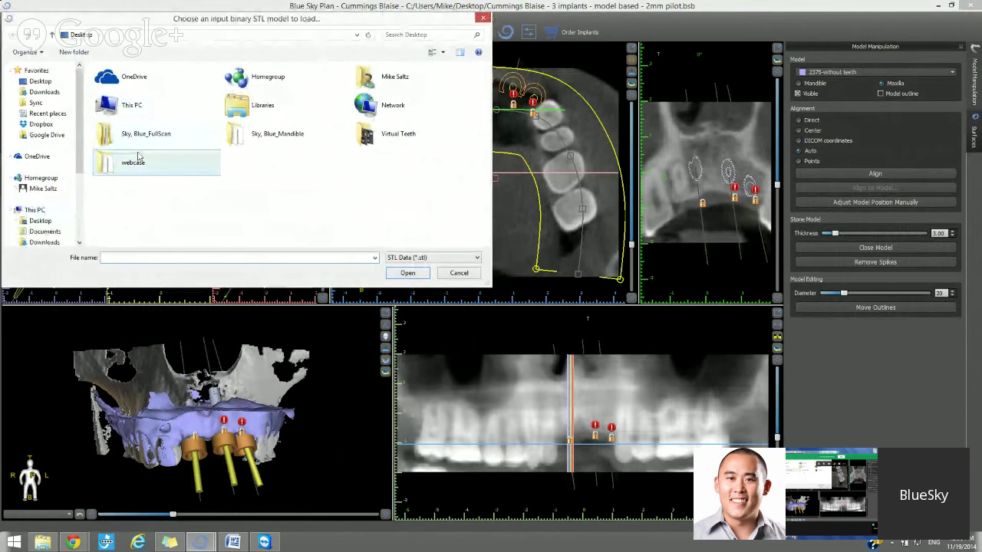
left_click(472, 274)
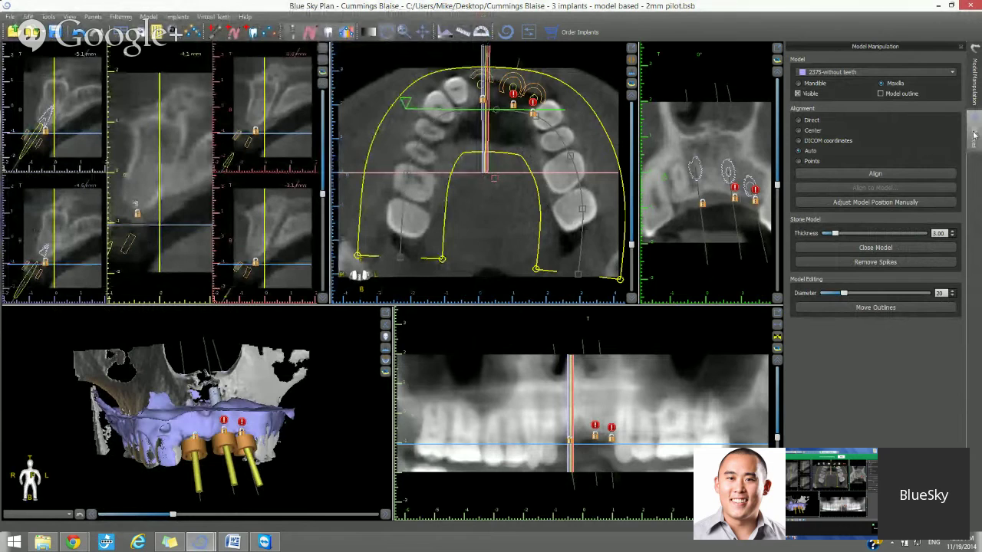
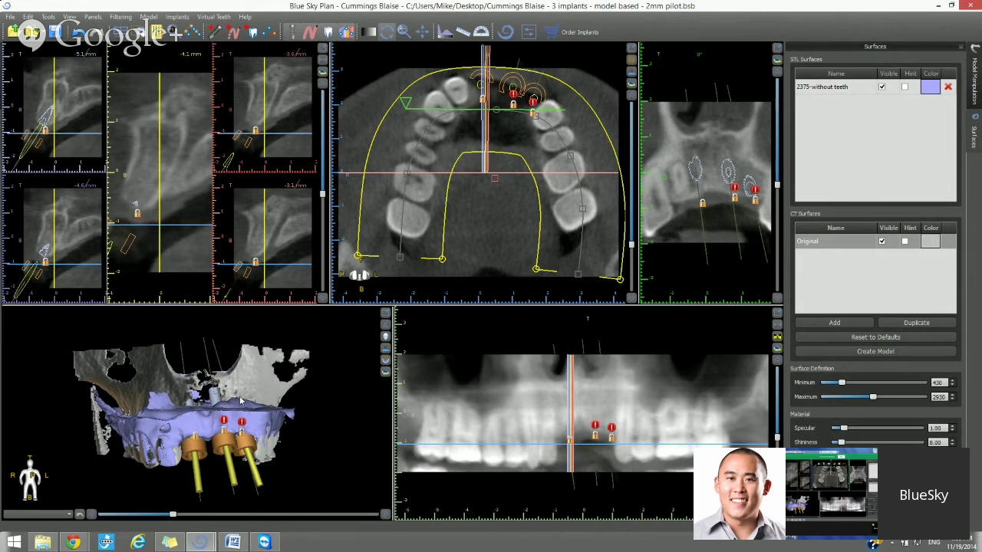
Step: Delete the 2375-without teeth STL surface and hide the implants in all views
left_click(947, 89)
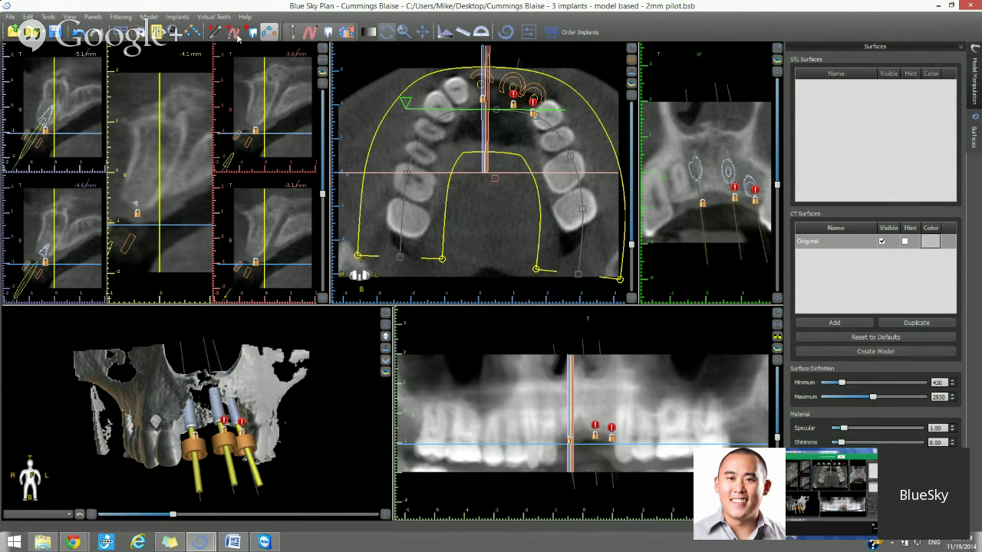
left_click(291, 33)
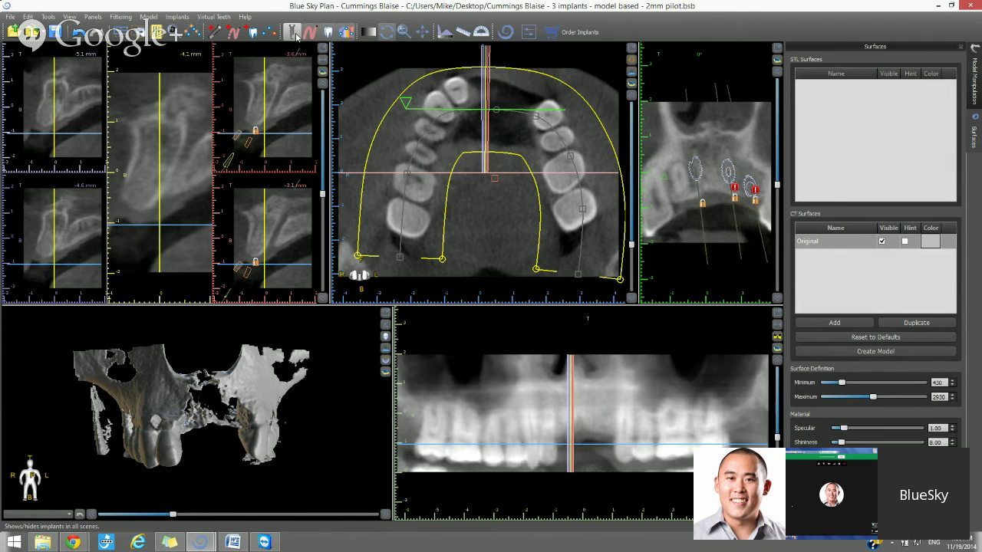
Step: Lower the CT surface threshold to a minimum of 149 and maximum of 2649, and isolate the main maxilla surface from loose fragments
left_click_drag(177, 515, 155, 516)
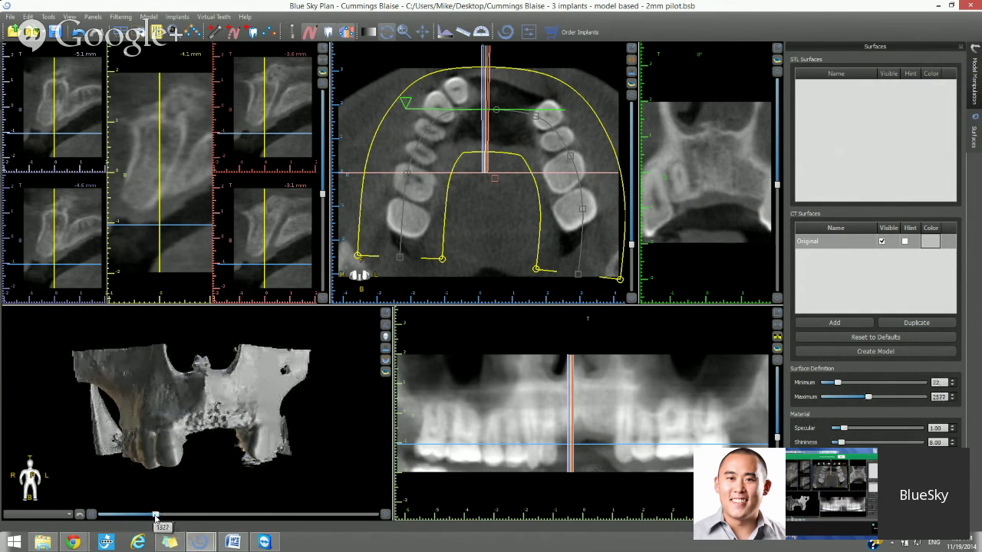
left_click_drag(188, 479, 202, 418)
left_click_drag(155, 517, 159, 516)
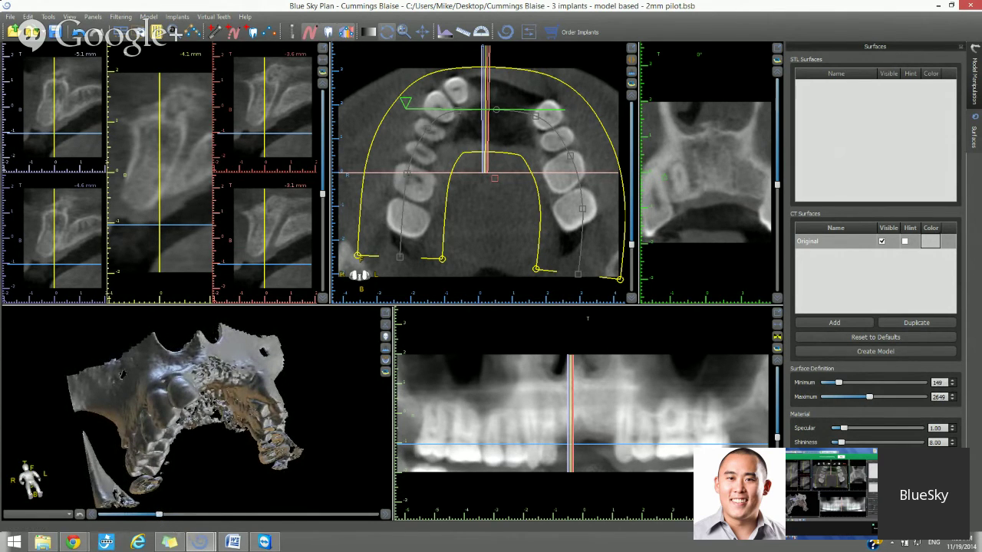
left_click_drag(237, 351, 223, 417)
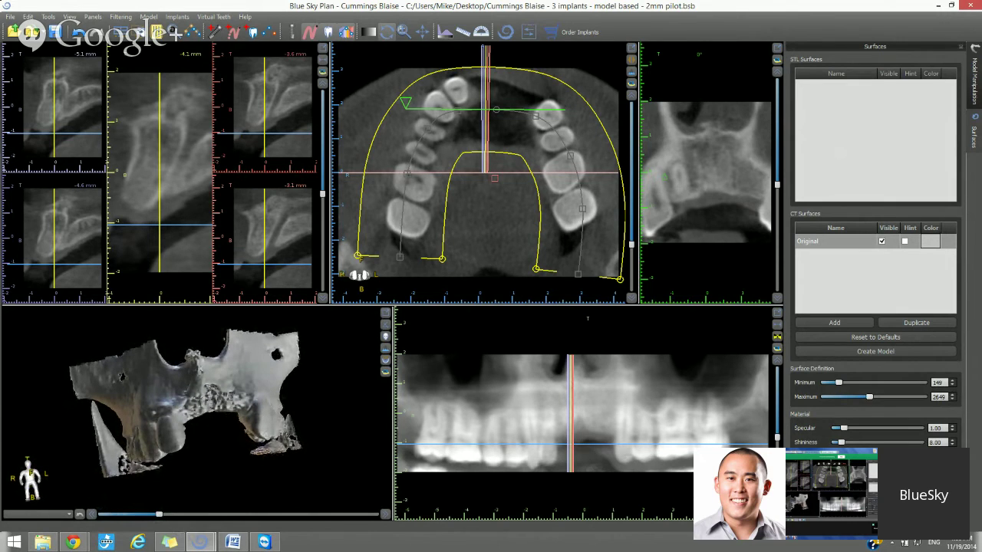
left_click(246, 371)
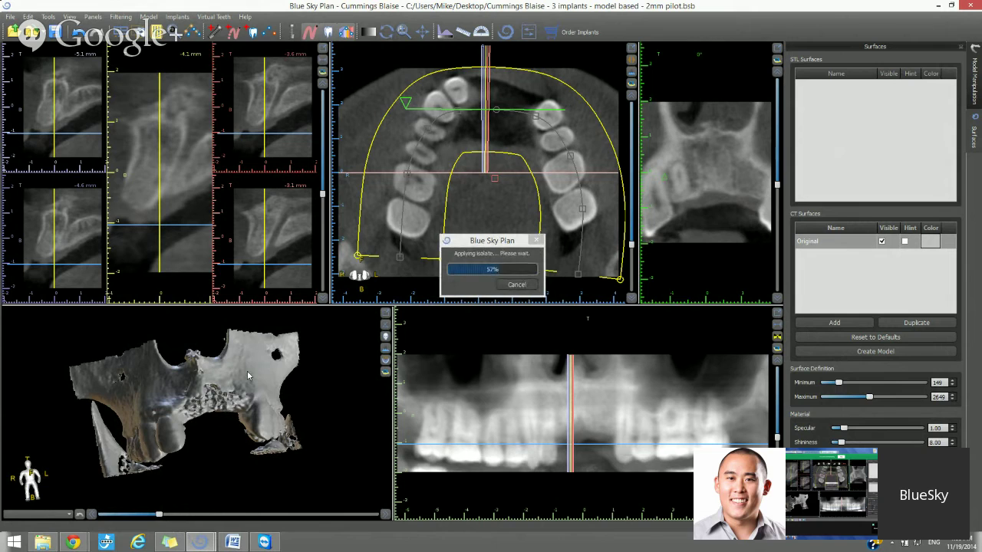
mouse_move(247, 371)
left_mouse_down()
mouse_move(240, 343)
mouse_move(224, 378)
mouse_move(254, 358)
mouse_move(257, 369)
left_mouse_up()
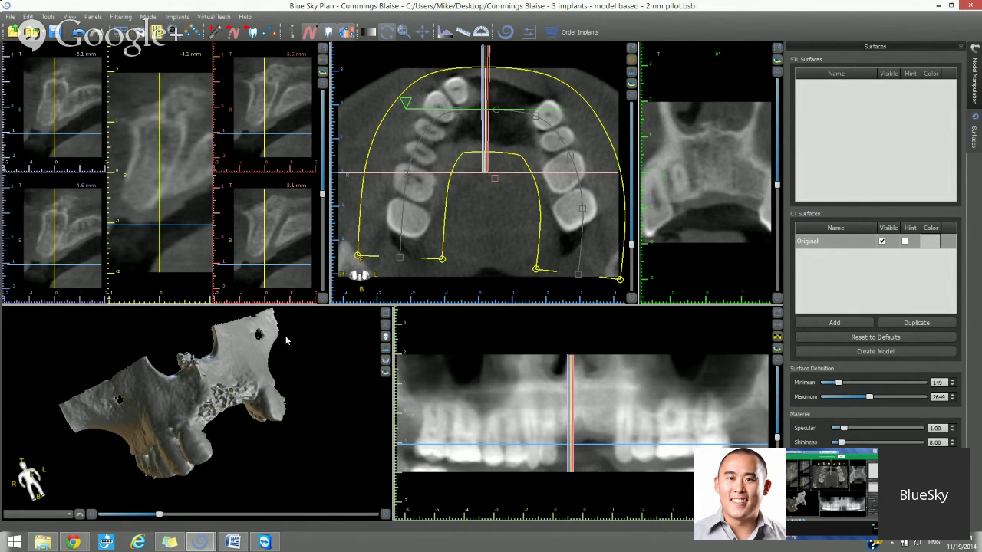
Step: Import the withoutteeth.stl model from the webcase folder on the desktop into the project
left_click(11, 17)
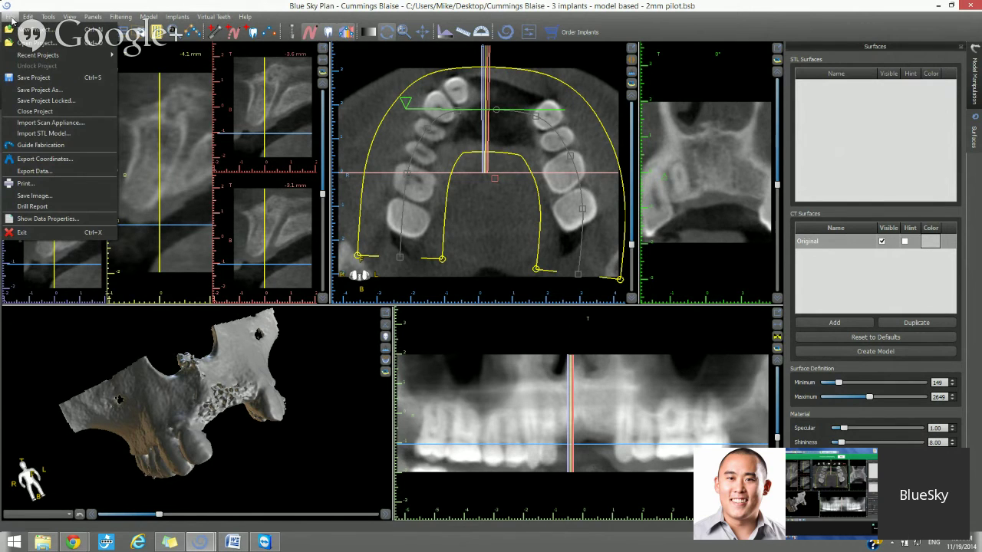
left_click(28, 137)
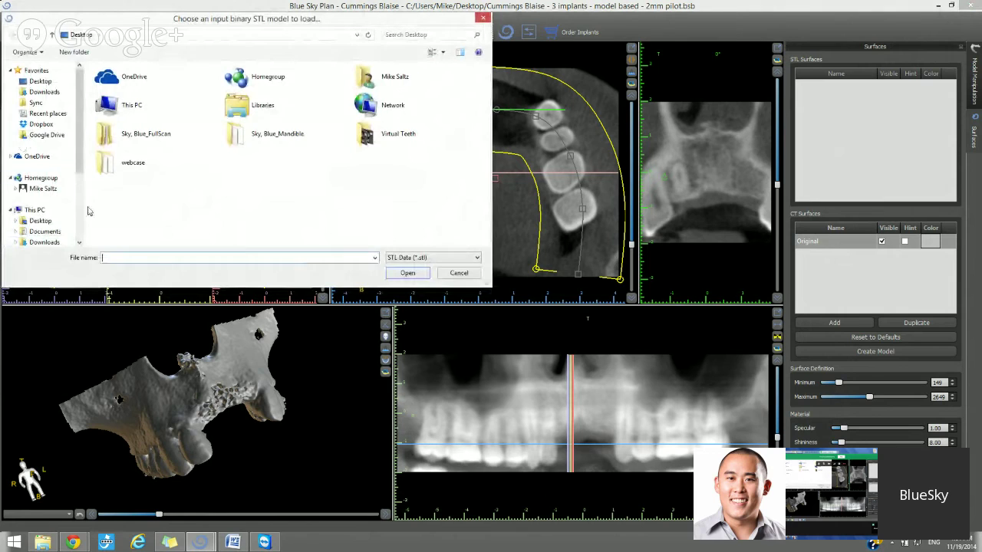
double_click(138, 172)
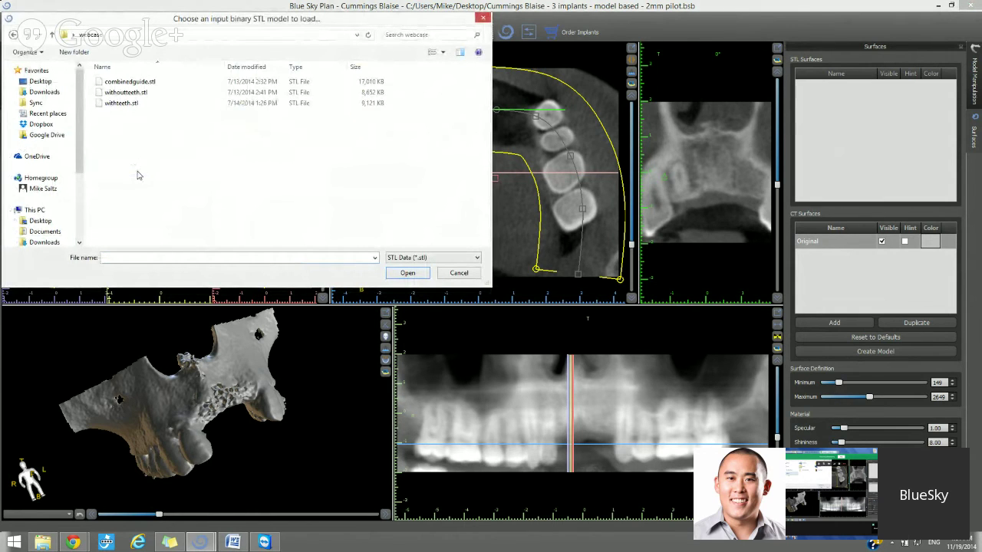
left_click(130, 94)
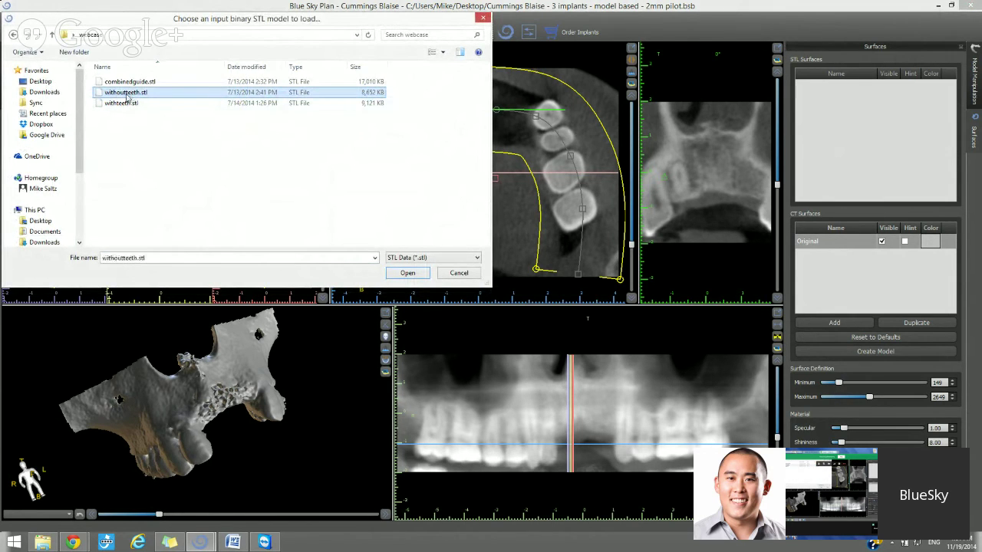
double_click(127, 95)
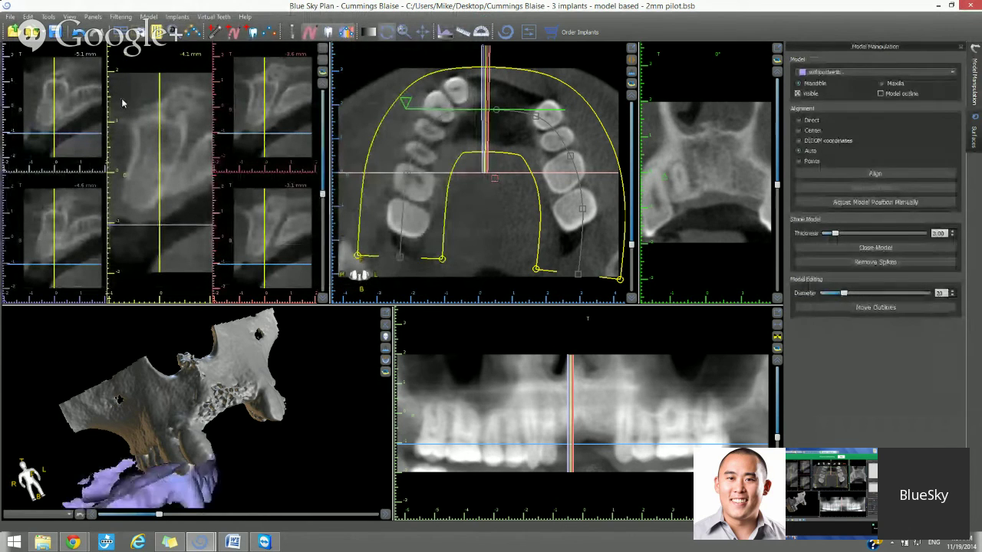
Step: Maximize the 3D view to examine the imported model's position relative to the CT maxilla surface
left_click(386, 315)
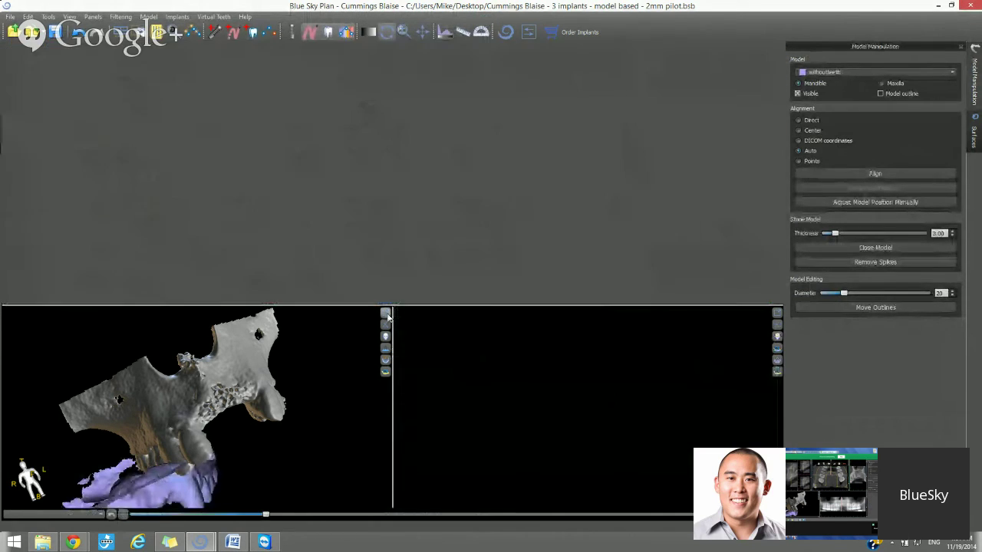
right_click_drag(389, 281, 425, 343)
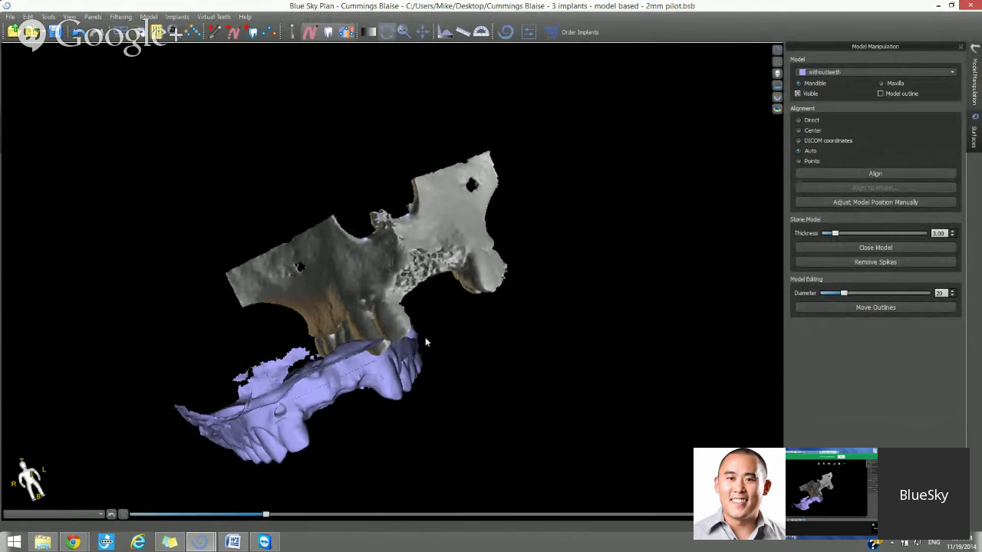
left_click_drag(423, 337, 396, 306)
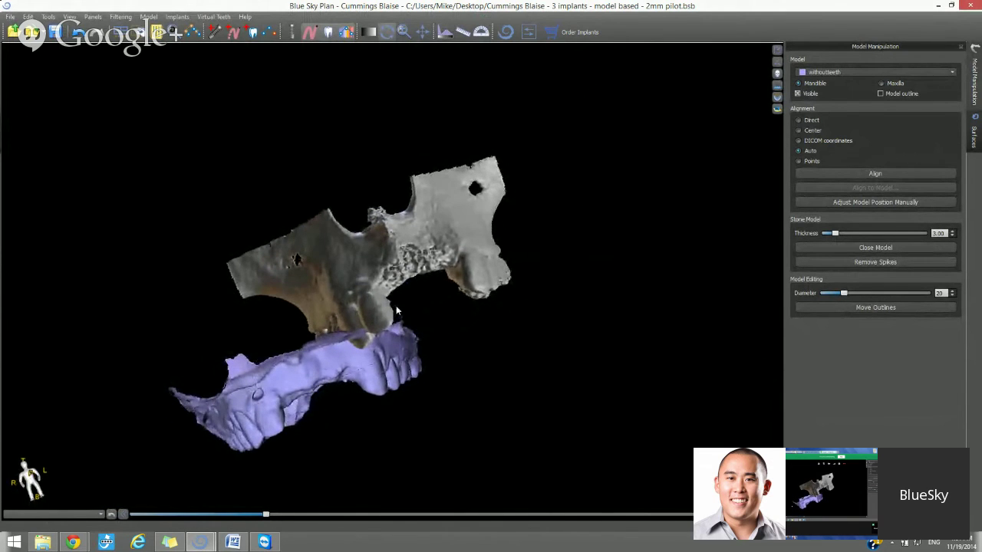
left_click(775, 77)
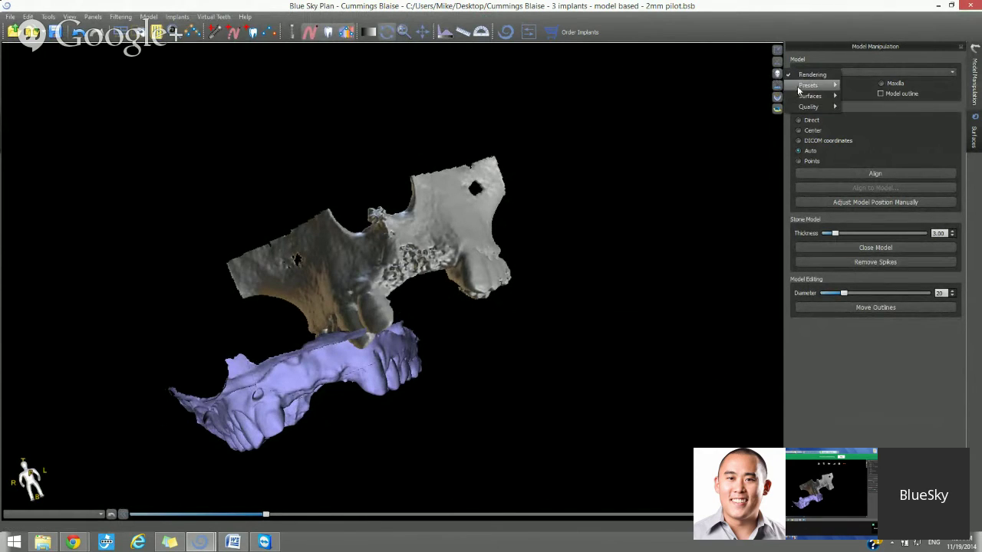
mouse_move(813, 85)
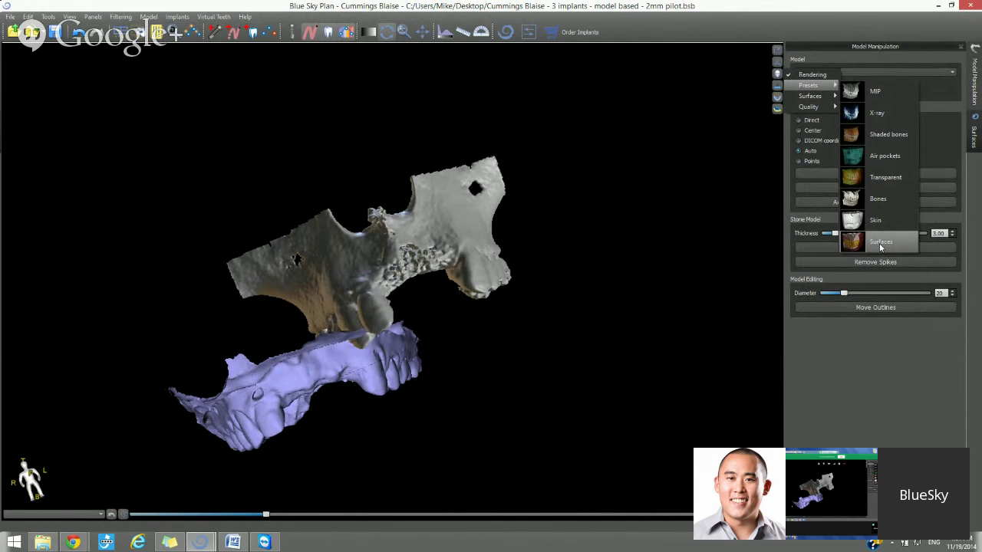
left_click(728, 236)
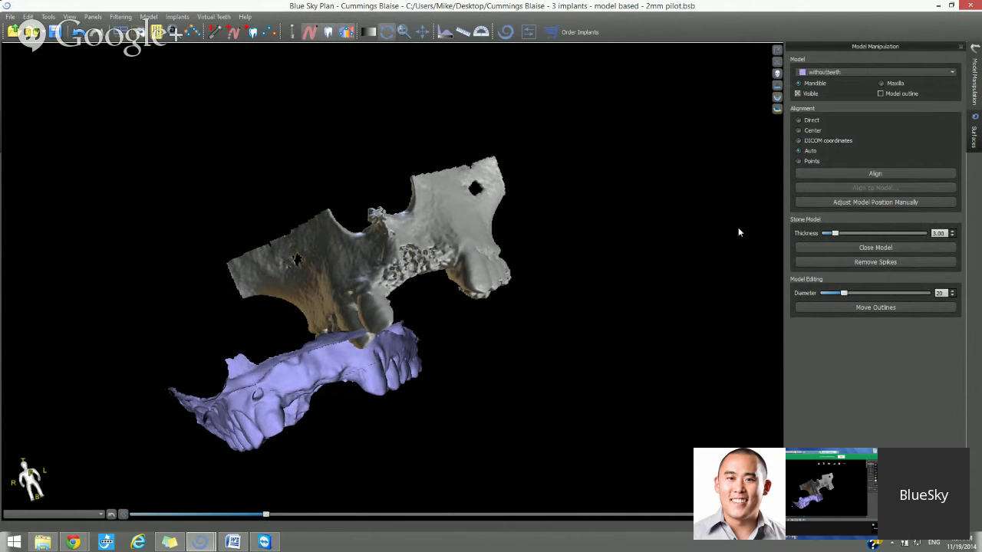
Step: Start a point-based alignment of the withoutteeth model and place matching points on the outer cusps of both right molars in each model
left_click(859, 173)
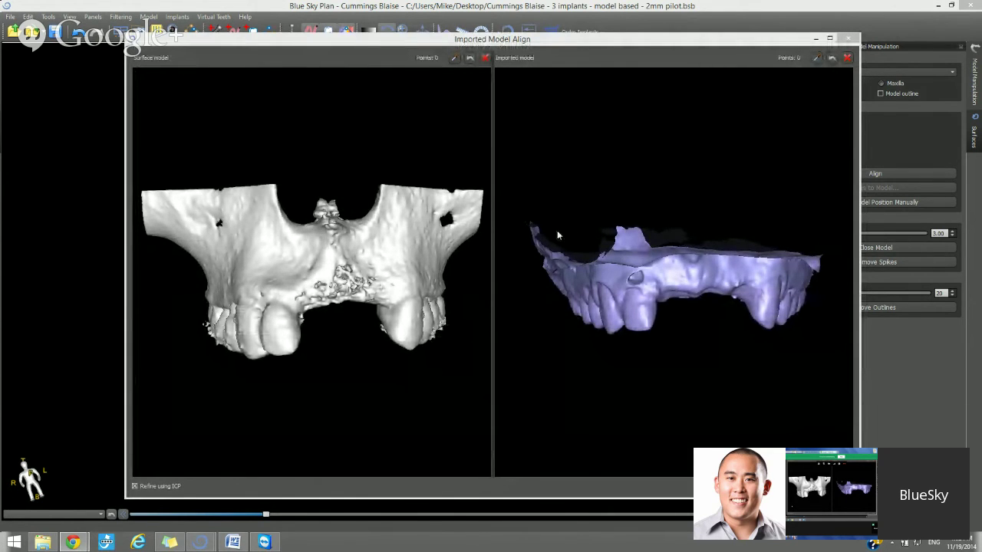
left_click_drag(429, 292, 298, 281)
scroll(319, 287, "up", 5)
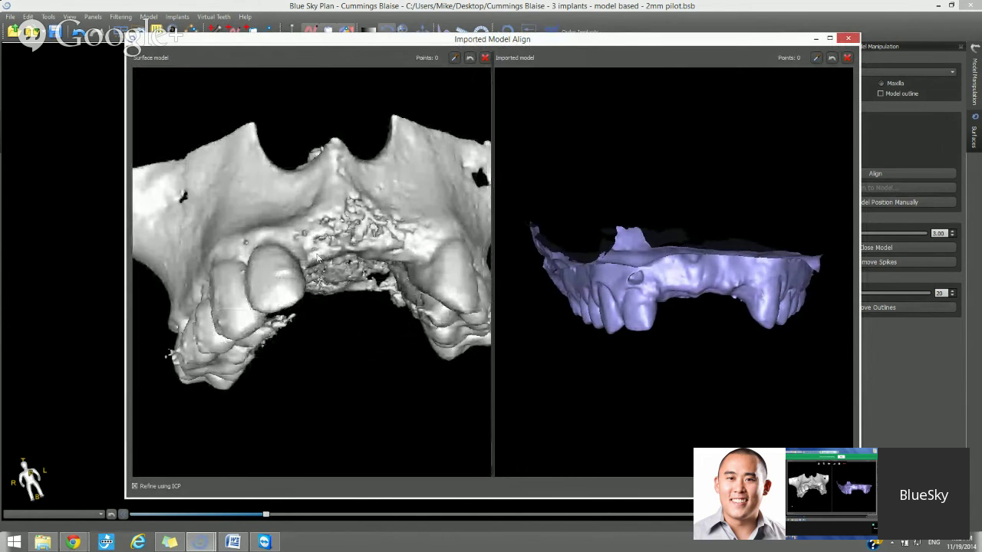
left_click_drag(296, 244, 322, 230)
left_click_drag(668, 253, 692, 183)
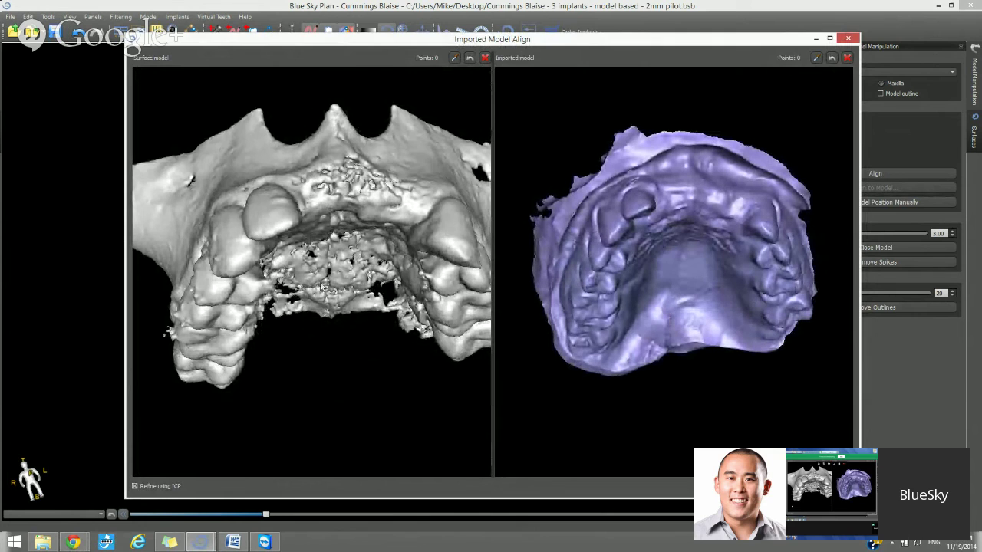
left_click_drag(324, 287, 371, 323)
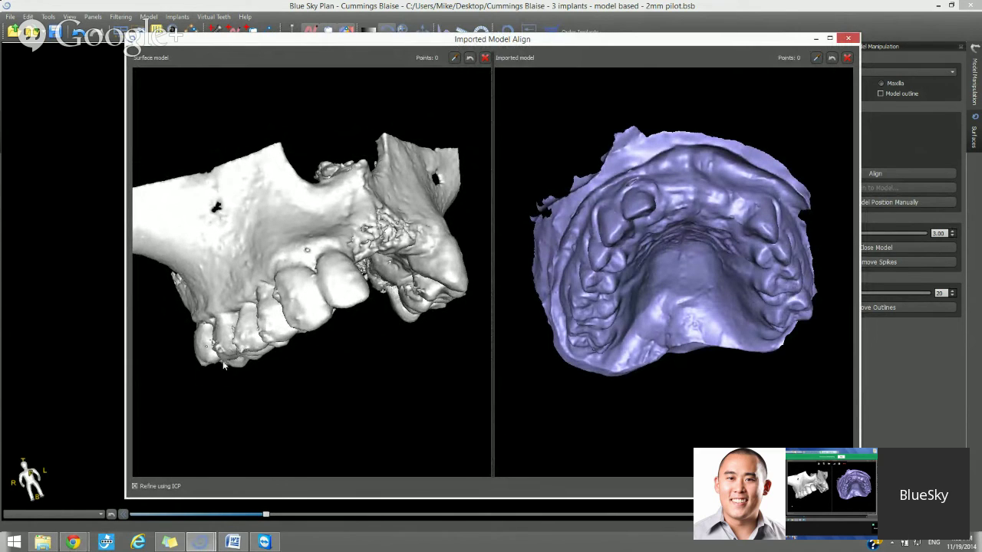
left_click_drag(342, 303, 282, 231)
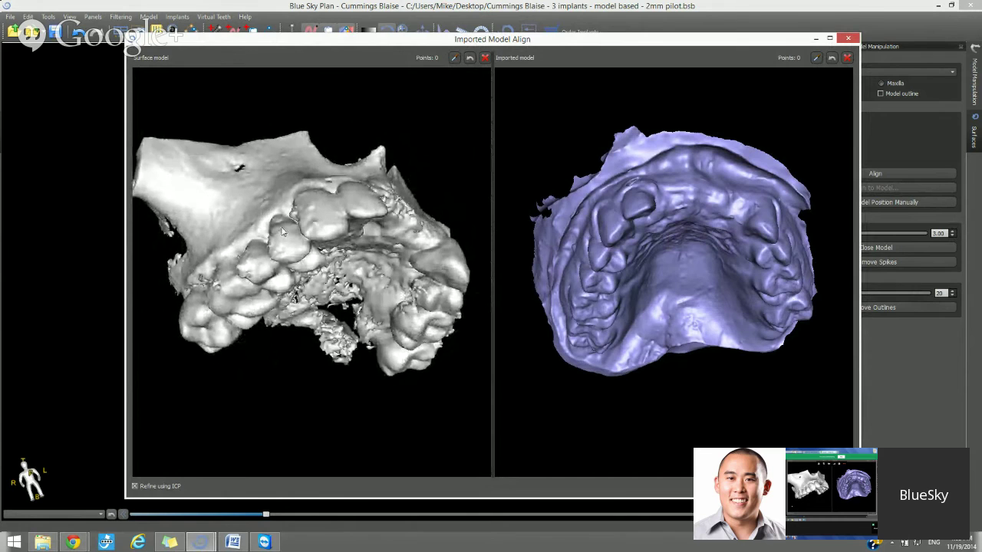
left_click_drag(635, 319, 655, 272)
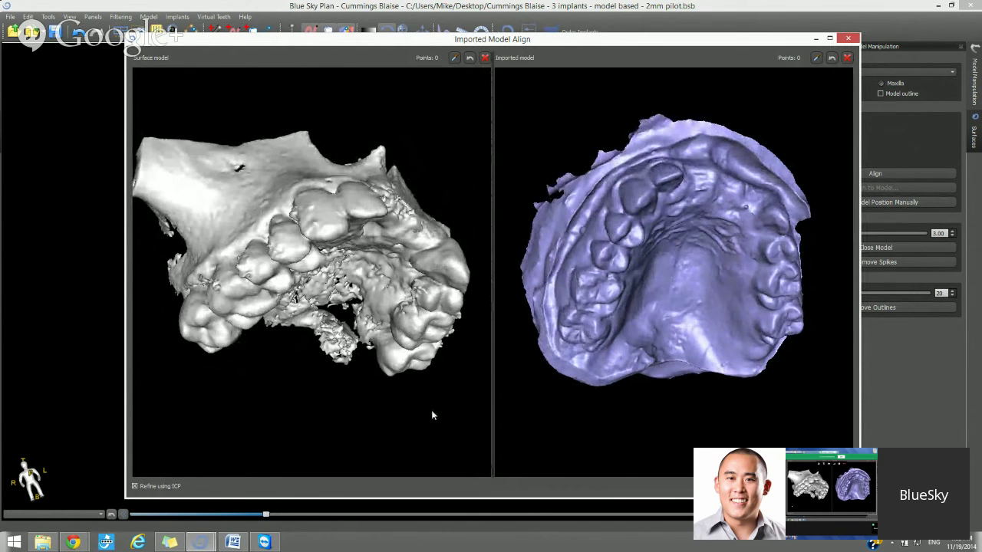
left_click_drag(285, 373, 311, 355)
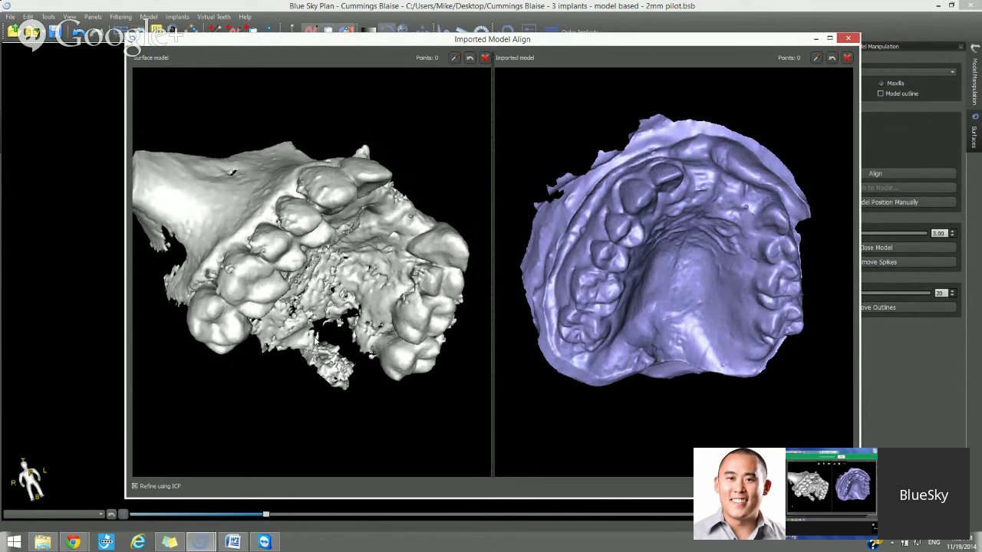
left_click(214, 308)
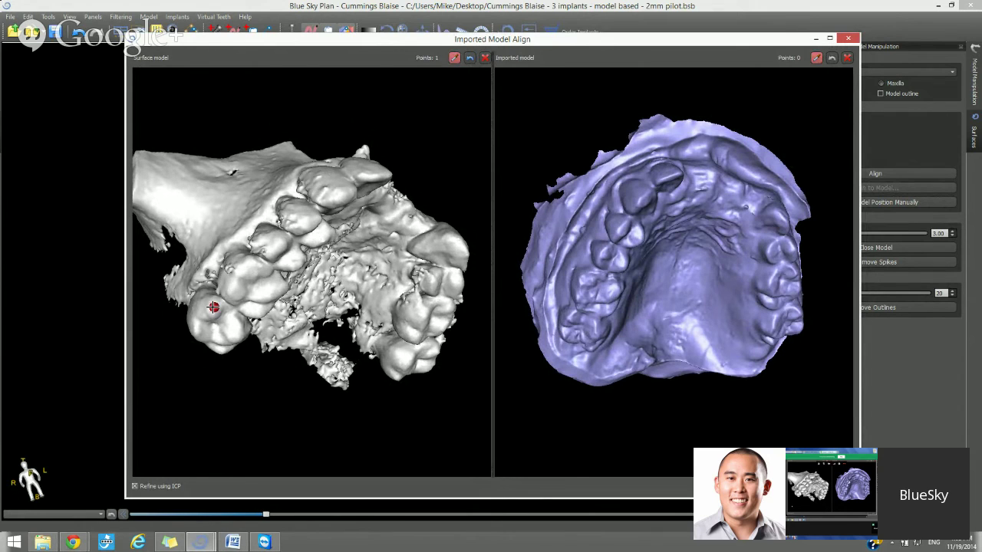
left_click(567, 321)
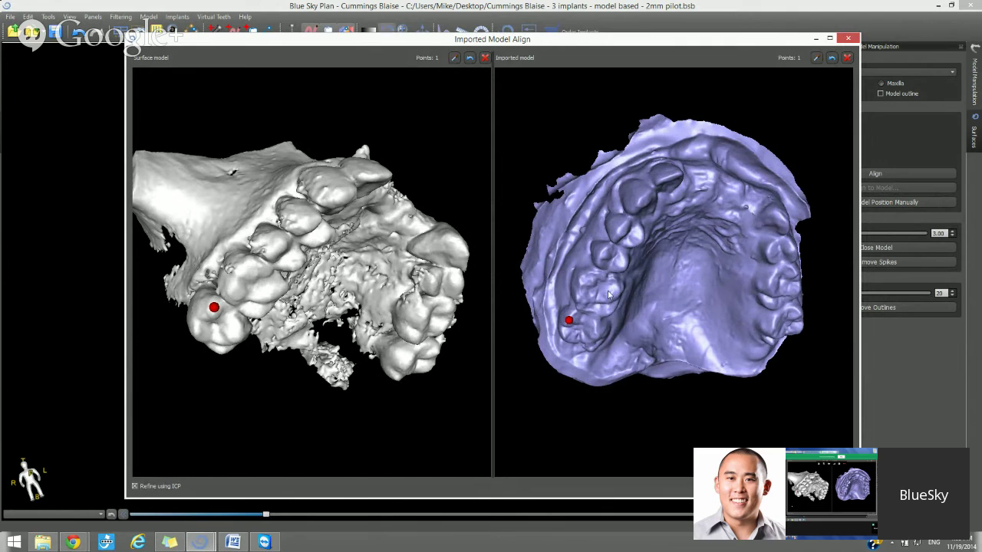
left_click(589, 280)
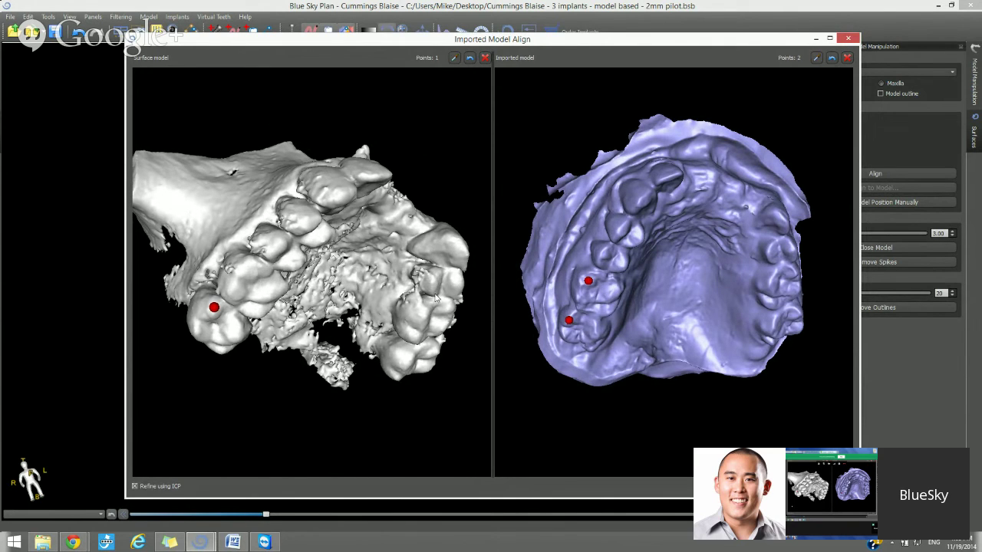
left_click(255, 267)
Step: Add matching alignment points on the inner corner of the right front incisor and the tip of the right canine in both models
left_click_drag(663, 280, 626, 261)
left_click_drag(387, 254, 286, 287)
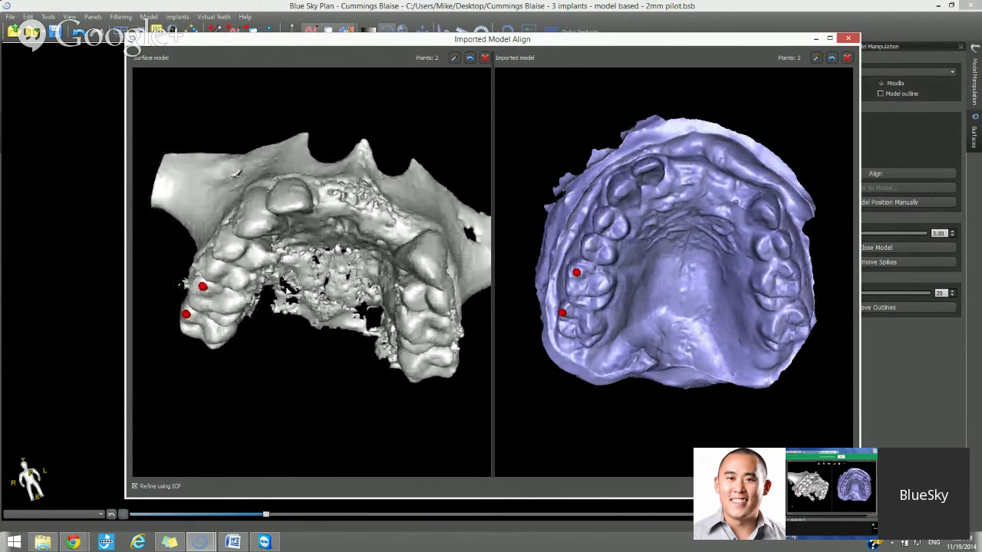
left_click(300, 205)
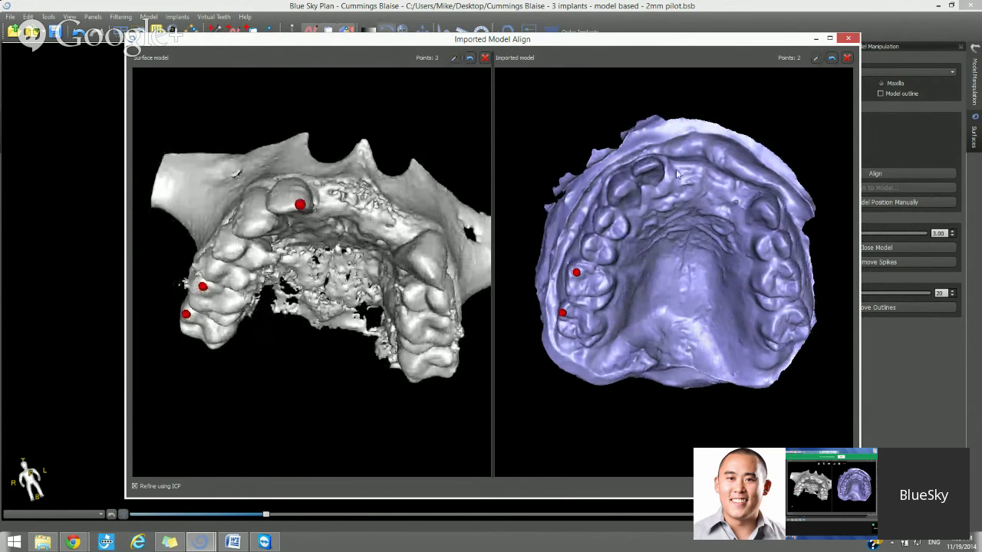
left_click_drag(665, 187, 677, 238)
left_click(664, 185)
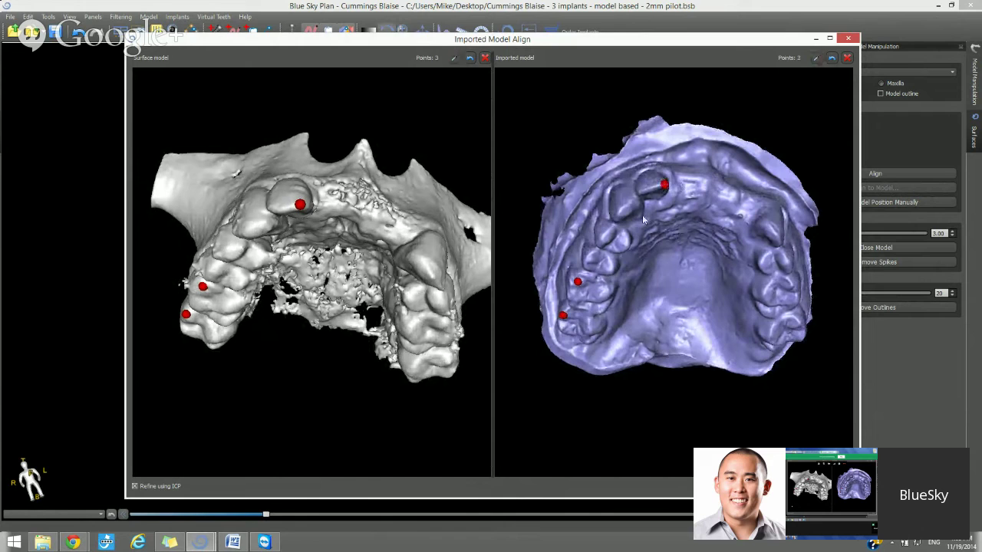
left_click_drag(629, 271, 692, 245)
key("space")
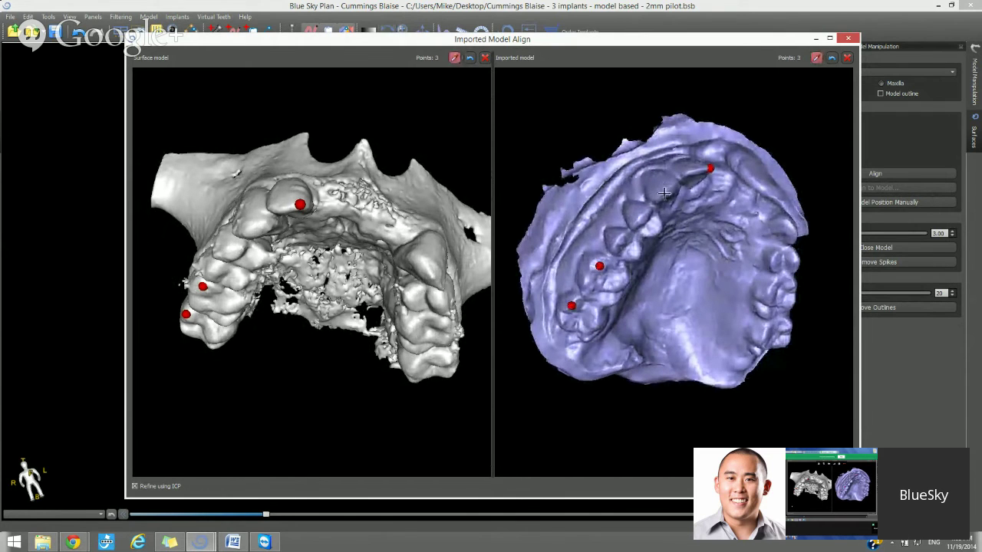
left_click(664, 193)
left_click_drag(295, 272, 304, 198)
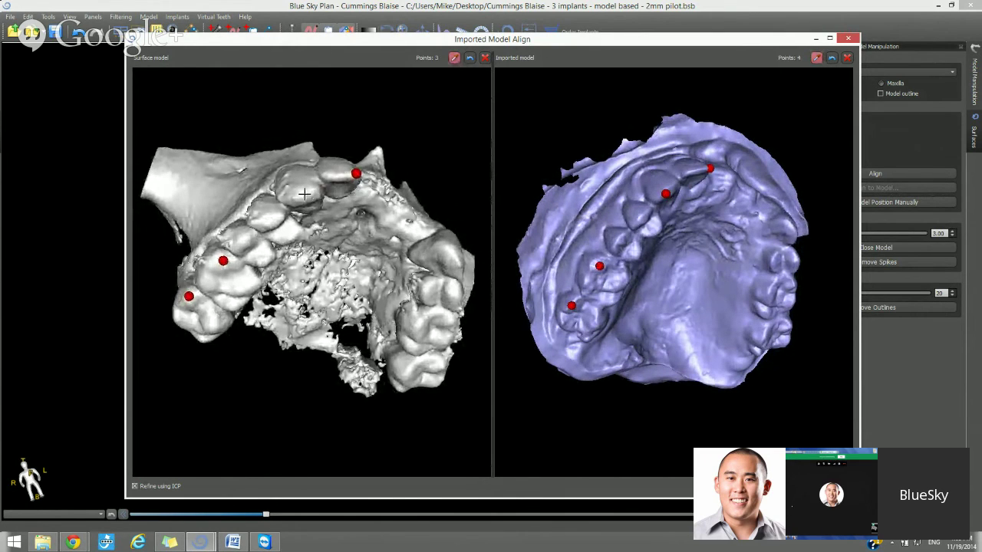
left_click(305, 195)
Step: Add three matching alignment points on the left premolar and the two left molars in both models
left_click_drag(448, 276, 379, 159)
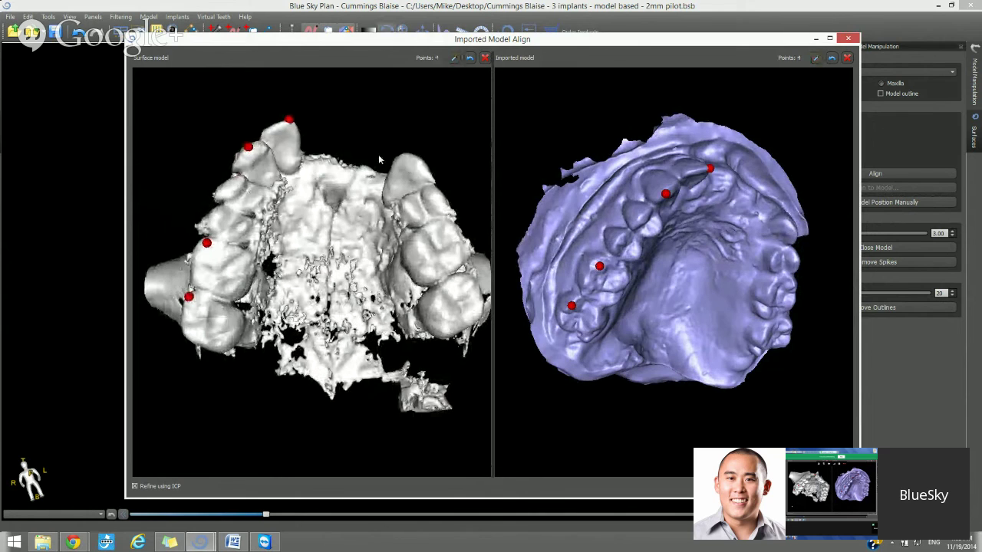
key("space")
left_click(425, 207)
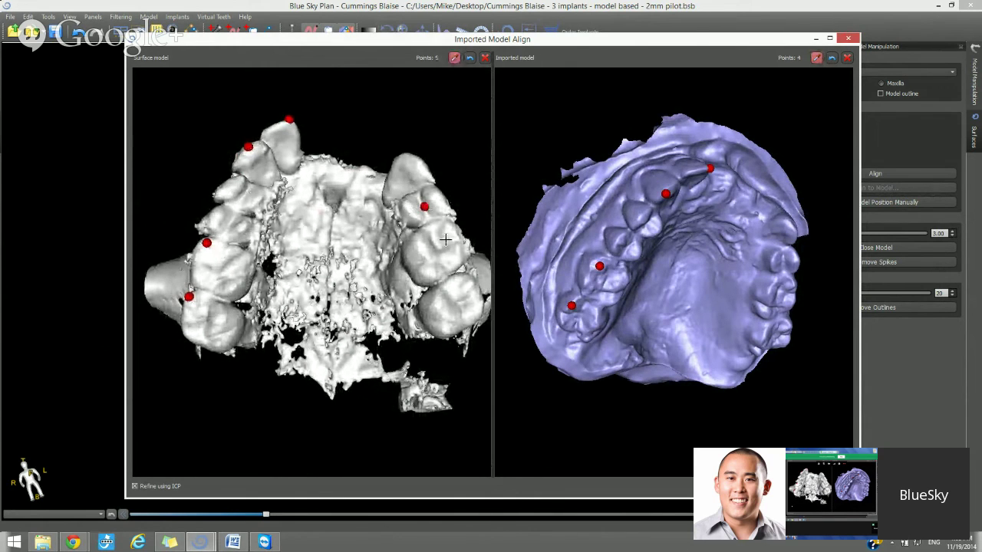
left_click(437, 252)
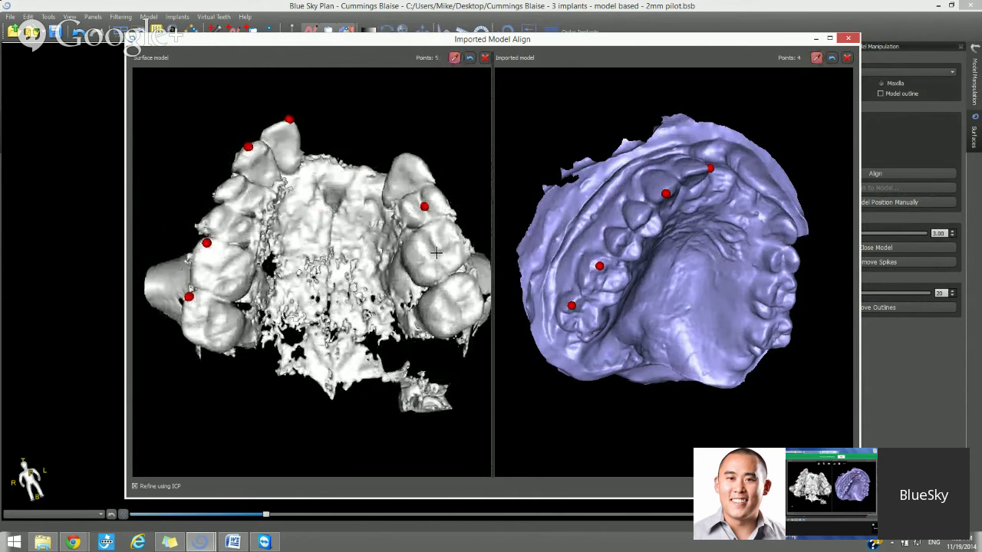
left_click(457, 305)
mouse_move(639, 303)
left_mouse_down()
mouse_move(641, 262)
mouse_move(722, 294)
mouse_move(741, 273)
left_mouse_up()
key("space")
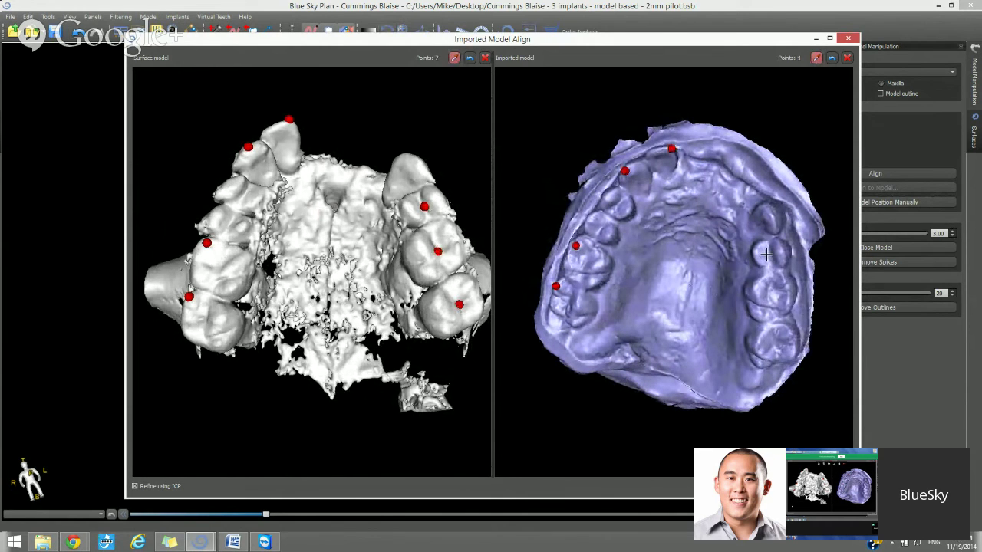
left_click(767, 254)
left_click(770, 297)
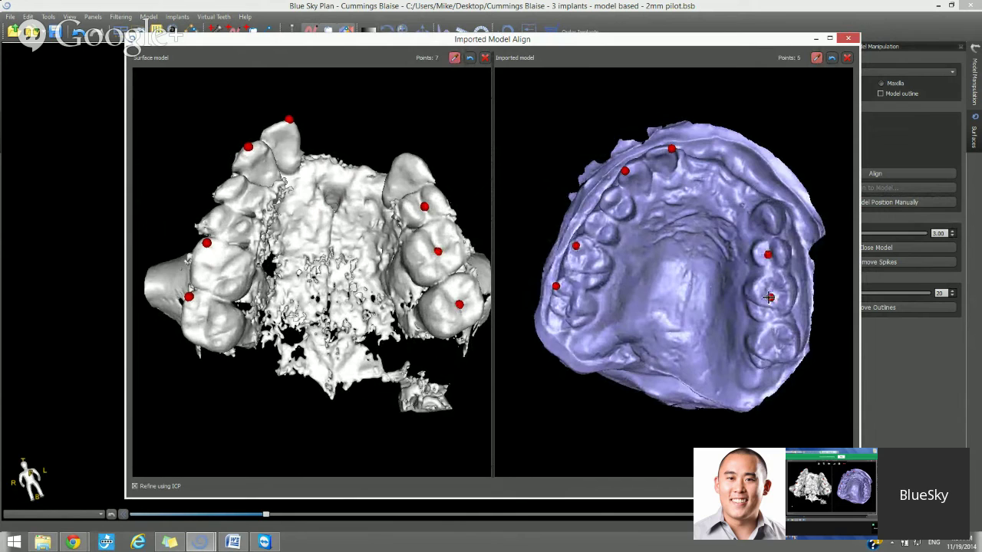
left_click(776, 347)
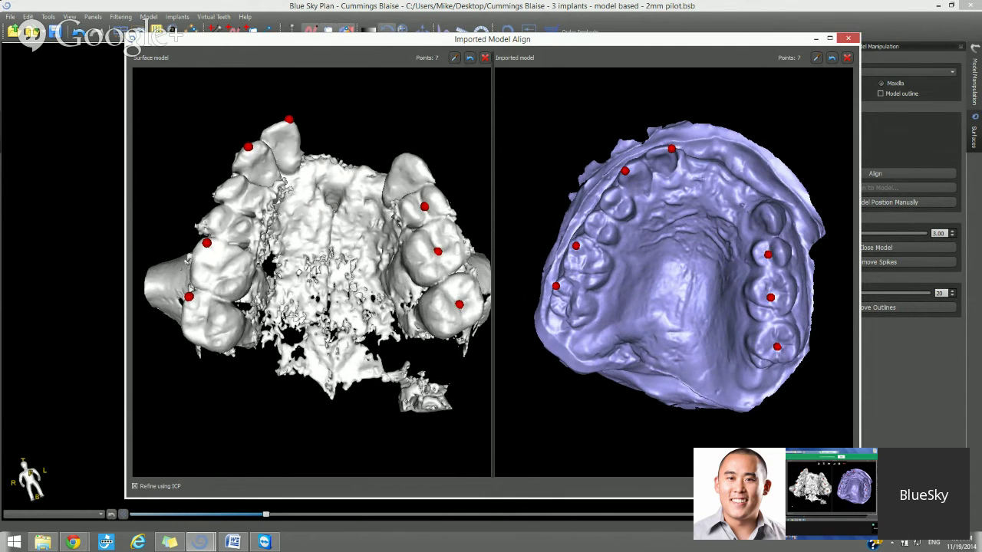
Step: Apply the point alignment with ICP refinement, check the model's fit on the maxilla in 3D, and restore the multi-view layout
left_click(790, 487)
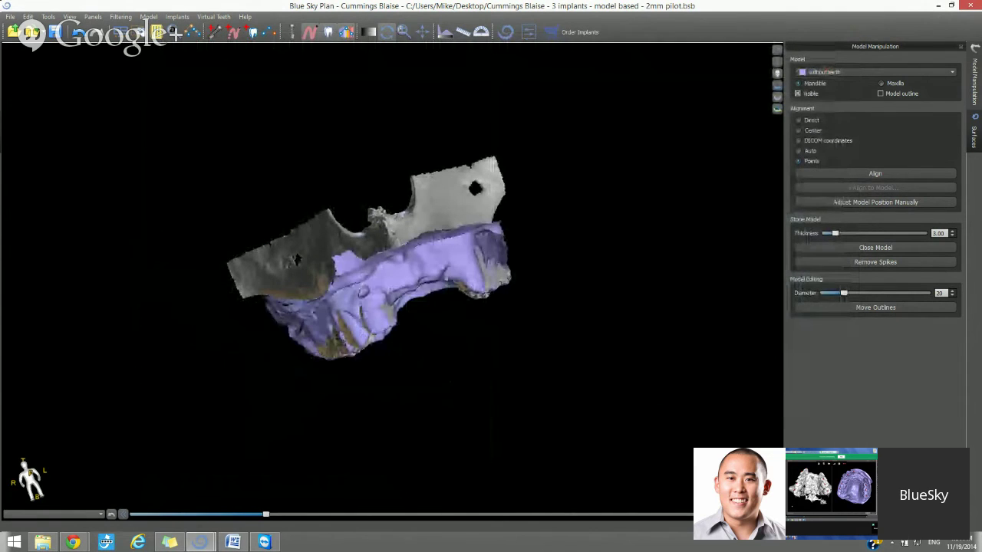
left_click_drag(603, 460, 540, 368)
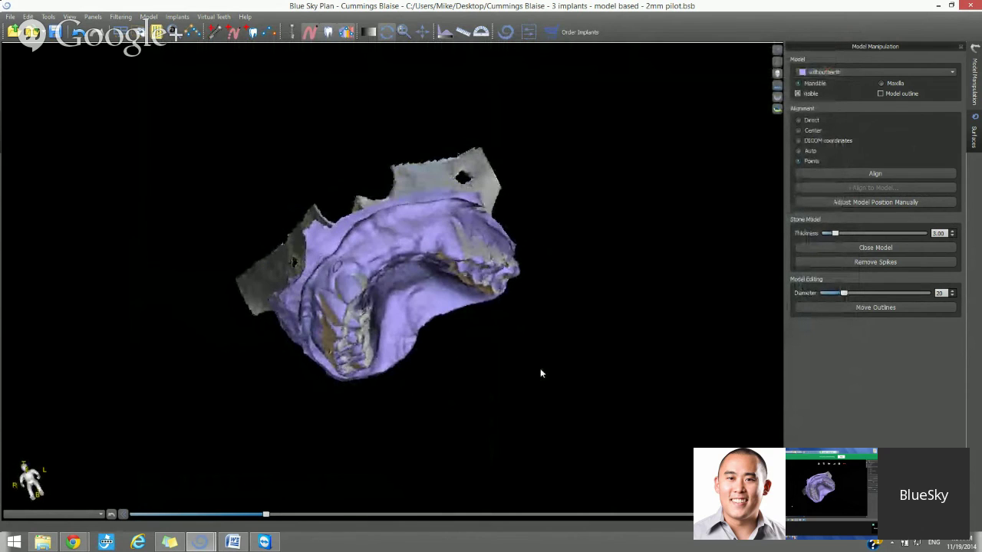
left_click(778, 56)
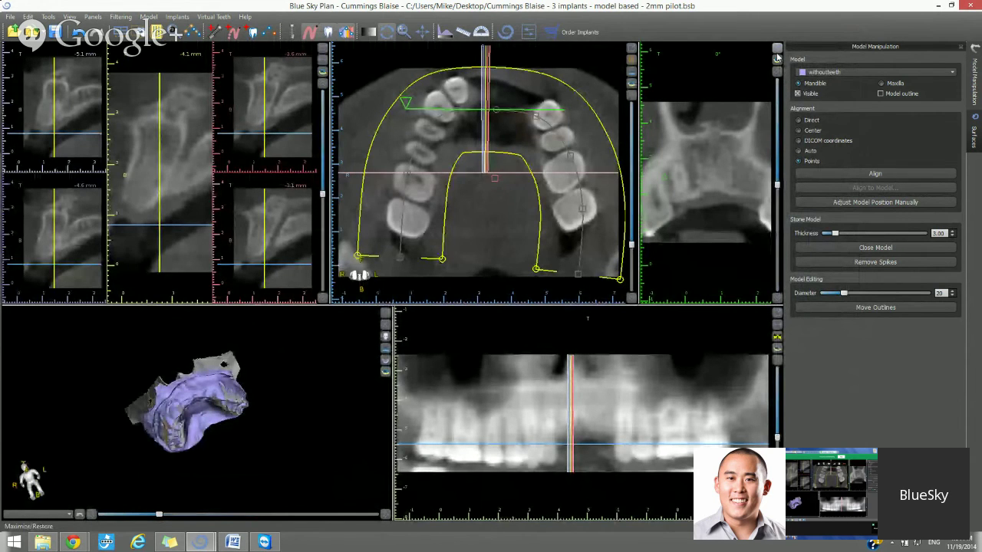
Step: Turn on the withoutteeth model's outline in the slices and check its fit through the cross-sections of the right molar
left_click(879, 93)
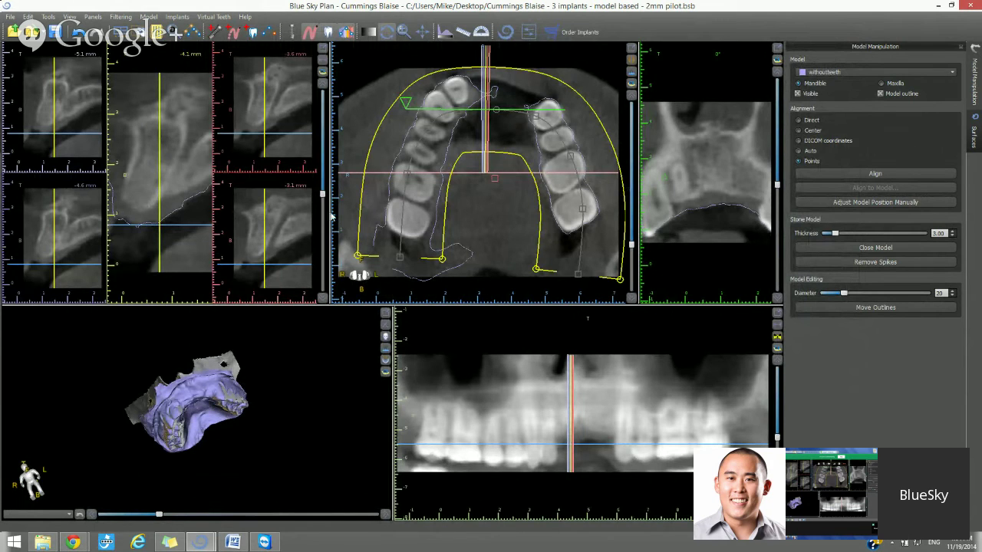
left_click(421, 192)
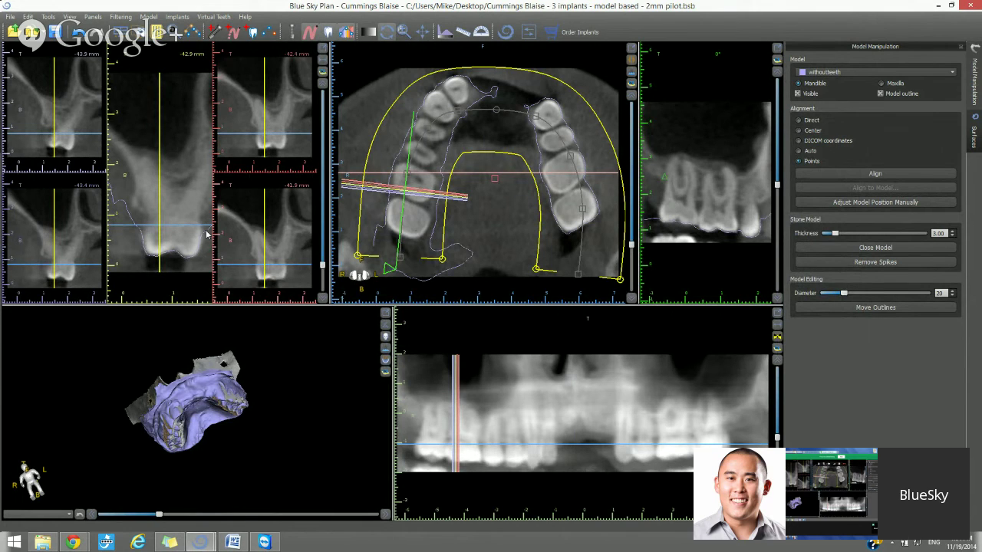
left_click(324, 83)
left_click(324, 83)
left_click(325, 83)
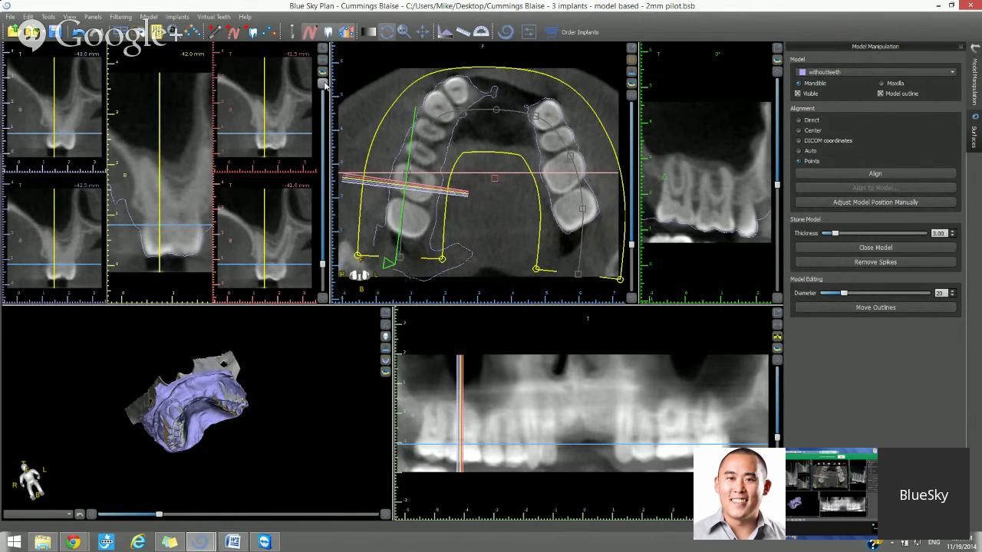
left_click(324, 83)
left_click(325, 83)
left_click(325, 83)
left_click(325, 82)
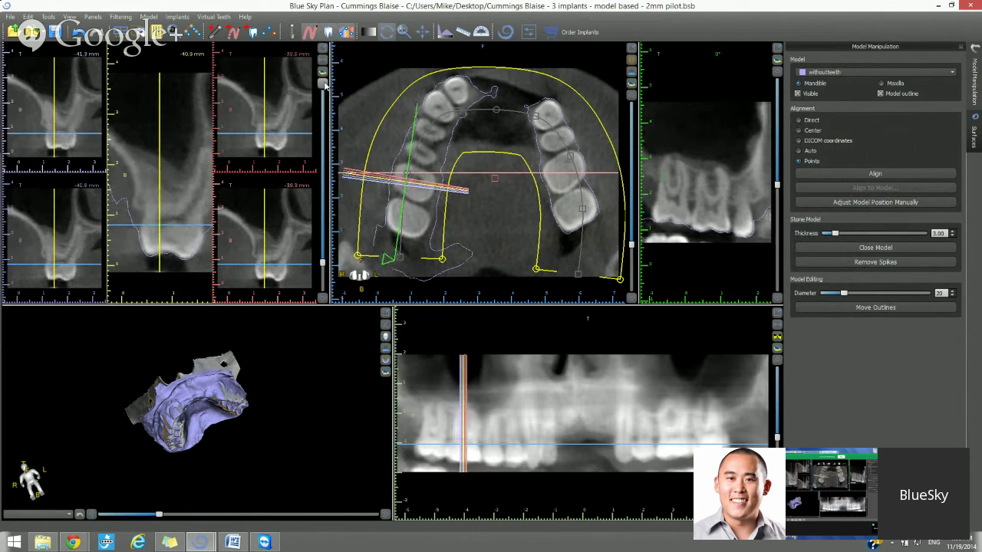
left_click(324, 83)
left_click(325, 83)
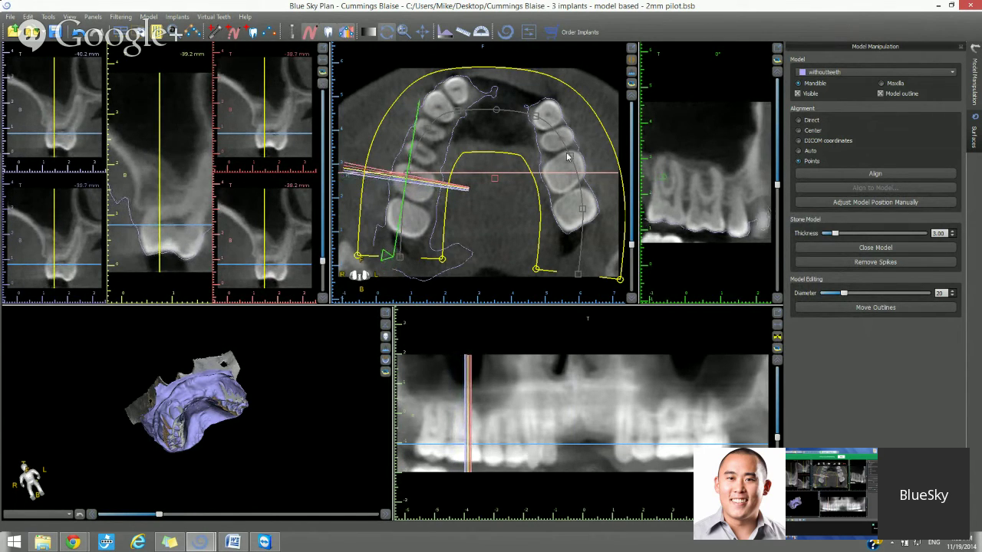
Step: Check the model outline against the left molar in cross-section and against both tooth rows through successive axial slices down to the crowns
left_click(560, 178)
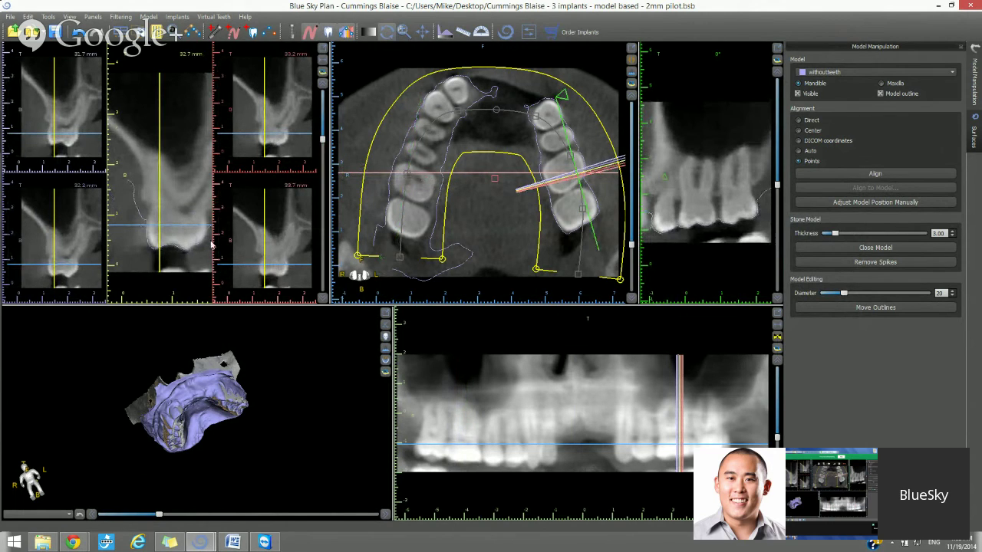
left_click(632, 99)
left_click(631, 99)
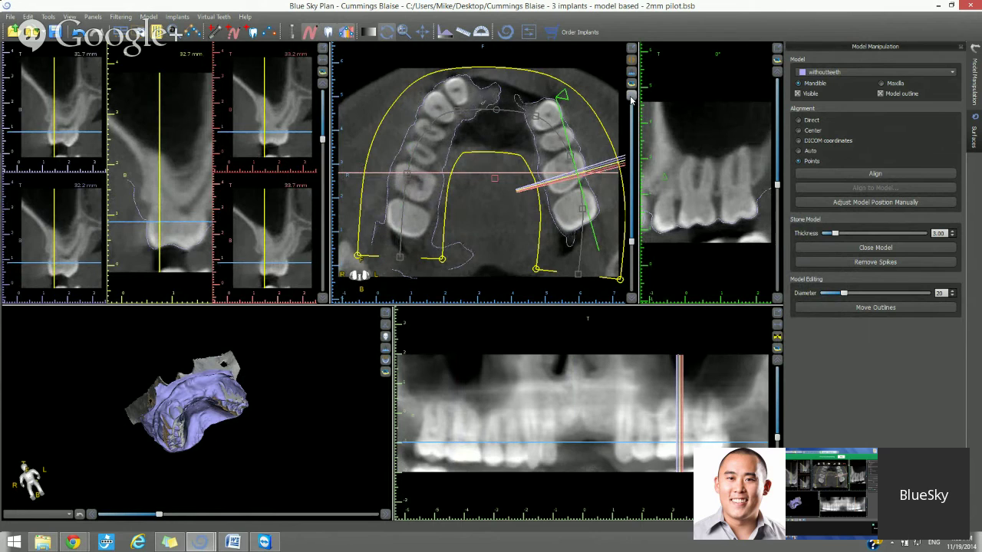
left_click(632, 99)
left_click(632, 99)
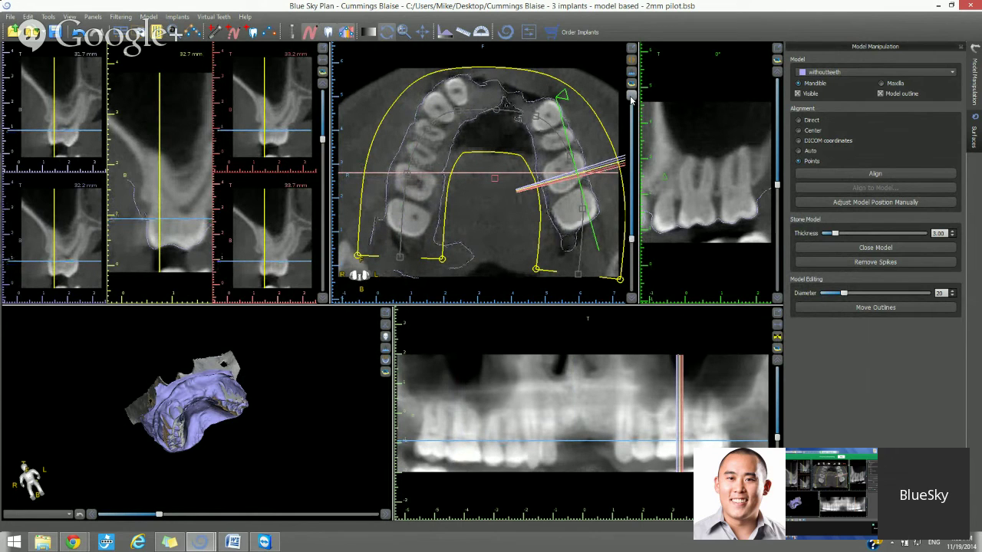
left_click(632, 299)
left_click(632, 299)
left_click(632, 299)
left_click(632, 299)
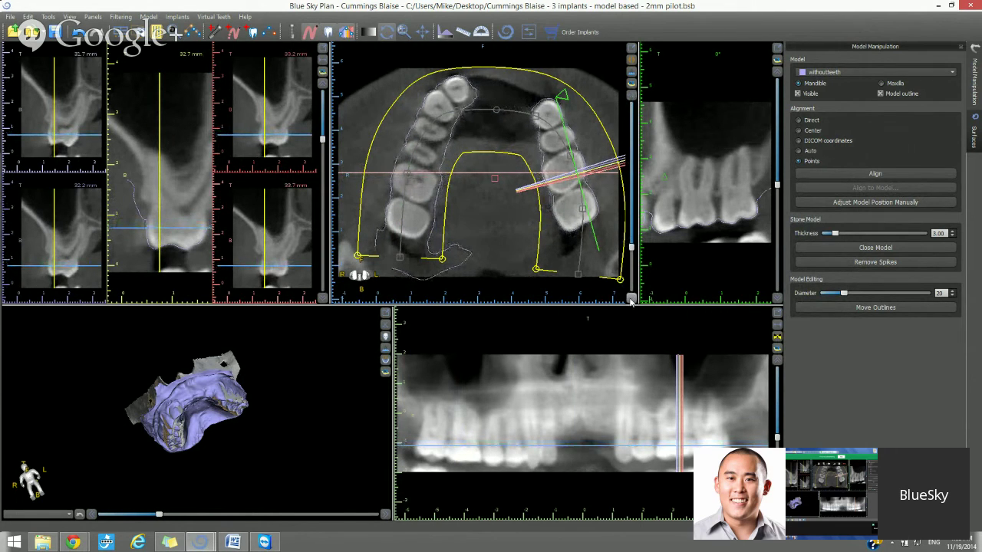
left_click(631, 299)
left_click(631, 299)
left_click(632, 299)
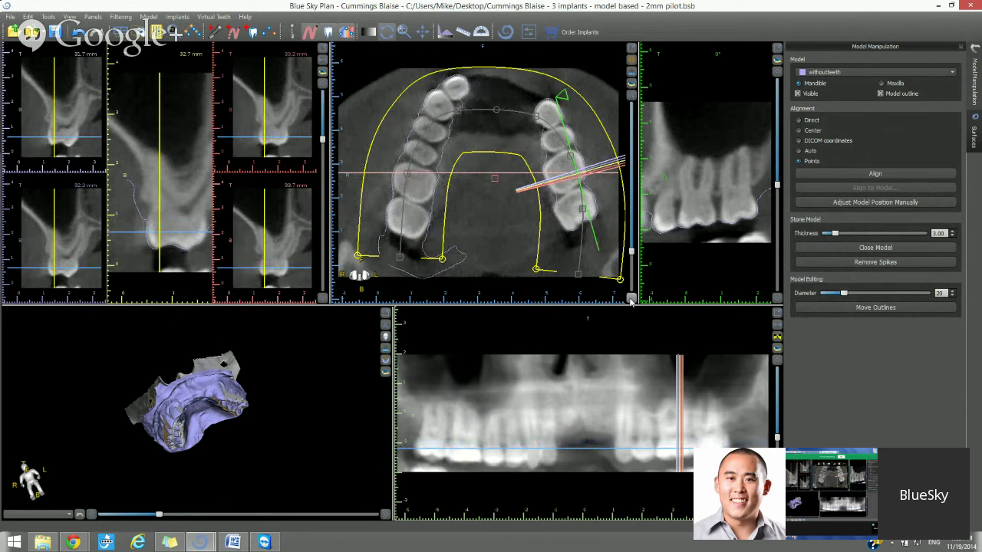
left_click(631, 299)
left_click(631, 299)
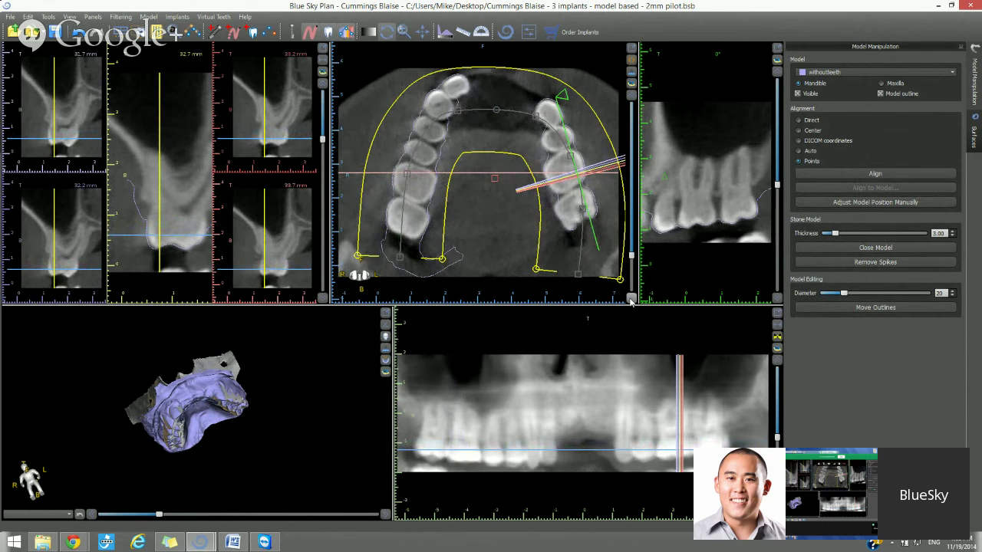
left_click(631, 299)
left_click(631, 299)
left_click(632, 299)
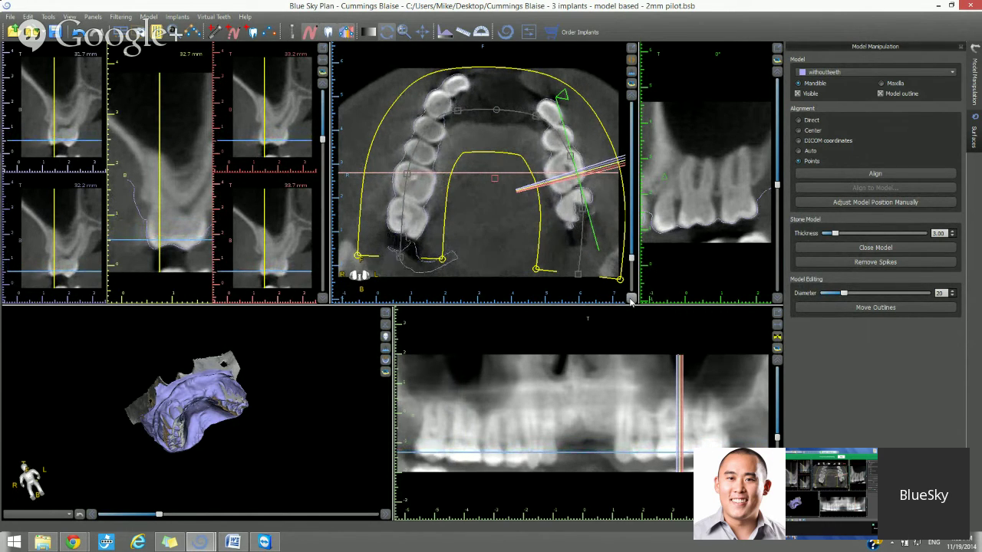
left_click(631, 299)
left_click(632, 299)
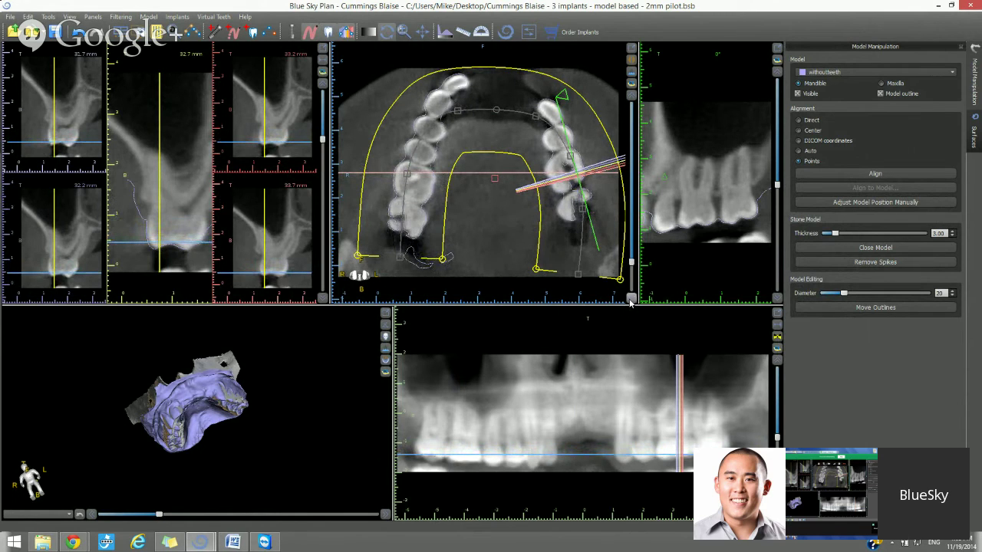
left_click(632, 299)
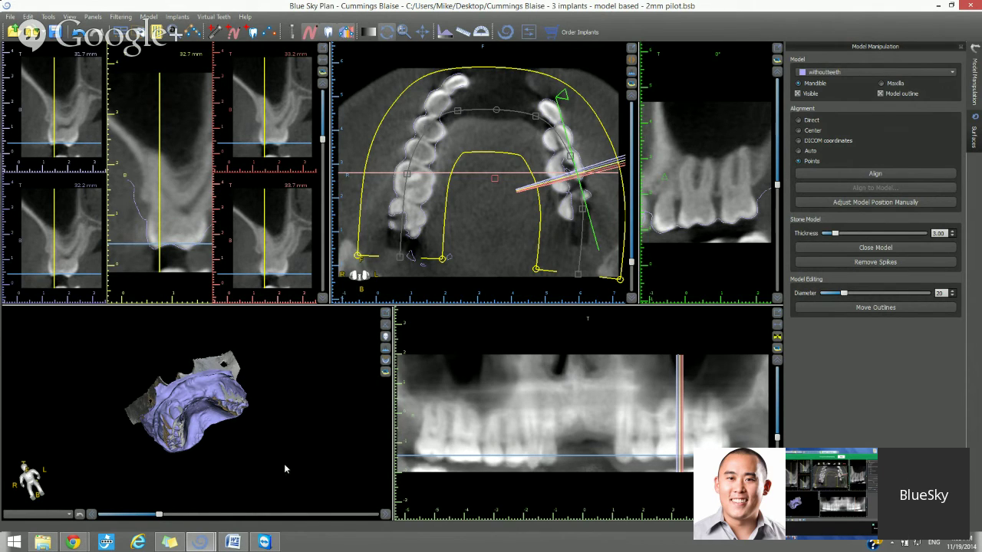
Step: Hide the withoutteeth model, set the Original CT surface's range to 313–2813, and show the model again over it
left_click(975, 132)
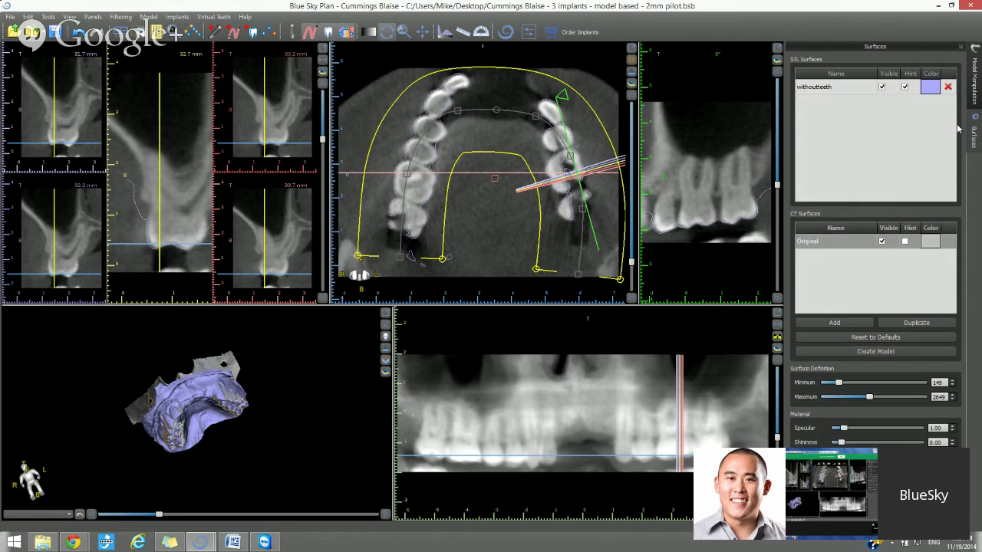
left_click(884, 87)
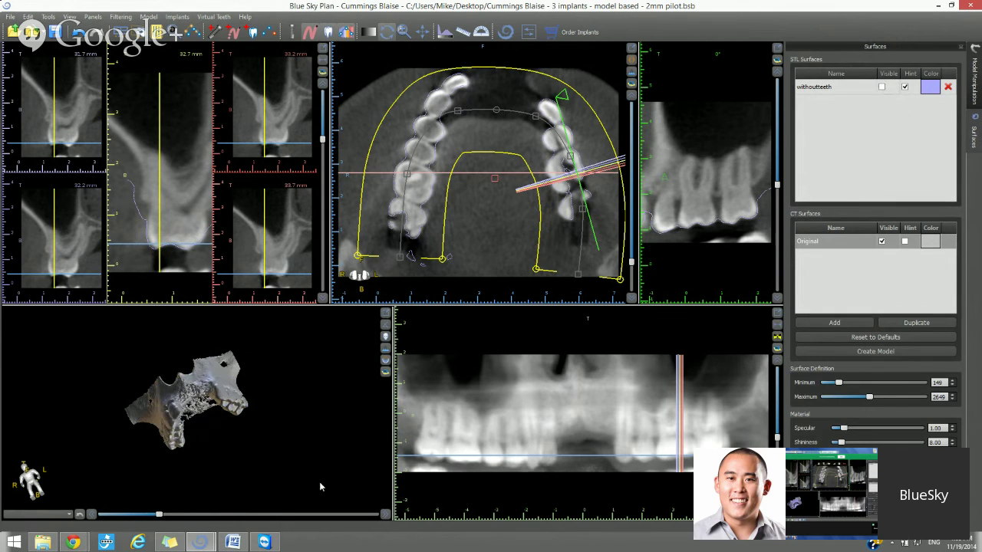
left_click_drag(159, 515, 193, 516)
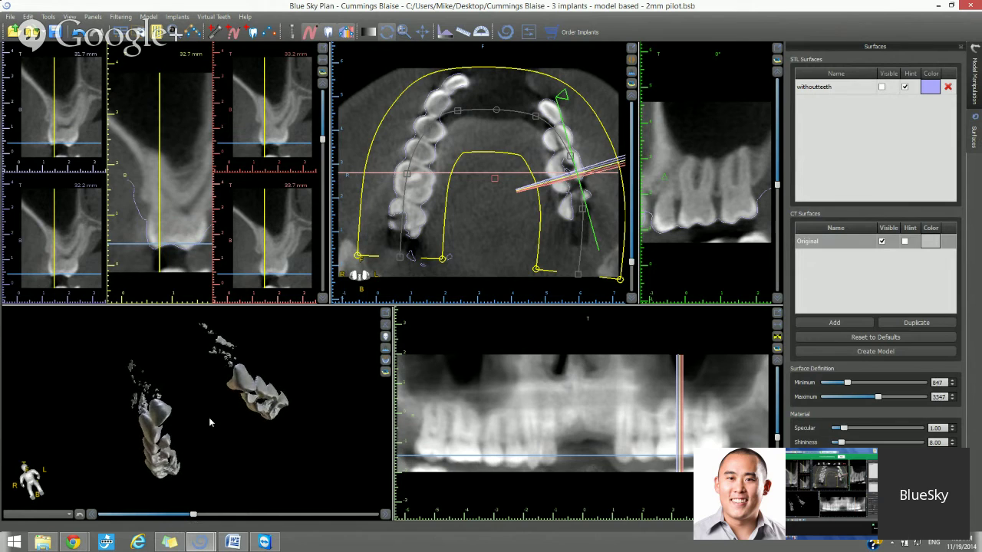
left_click_drag(194, 516, 181, 517)
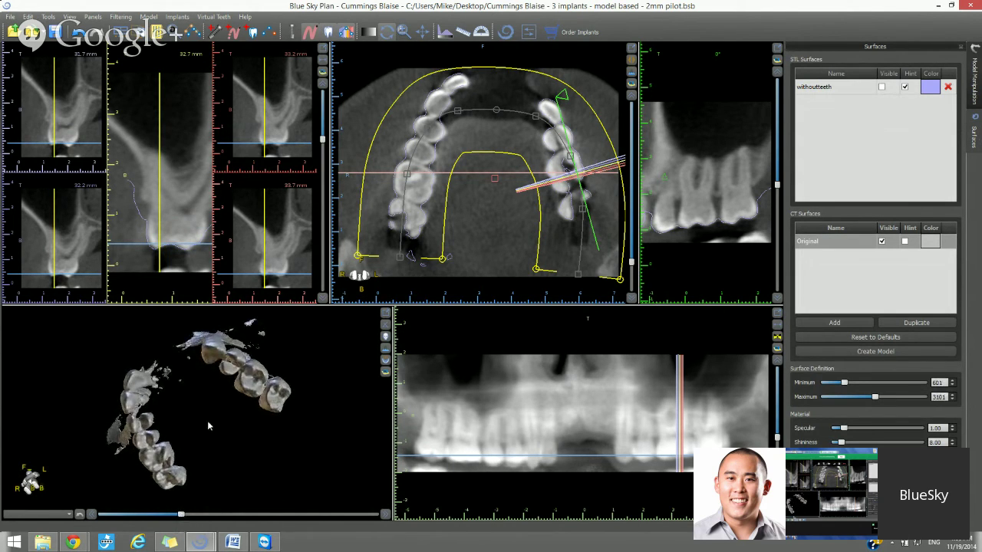
left_click_drag(207, 421, 235, 452)
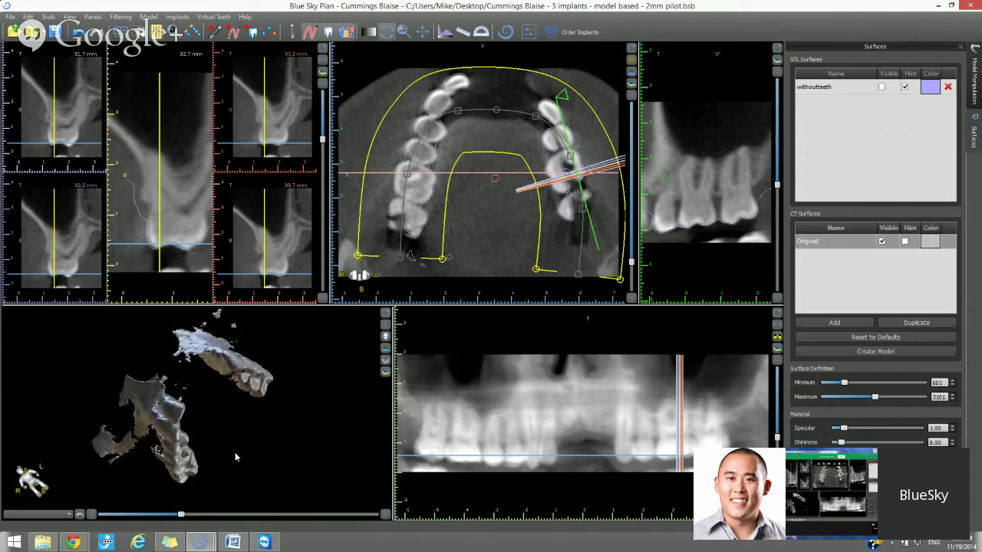
left_click_drag(181, 514, 166, 516)
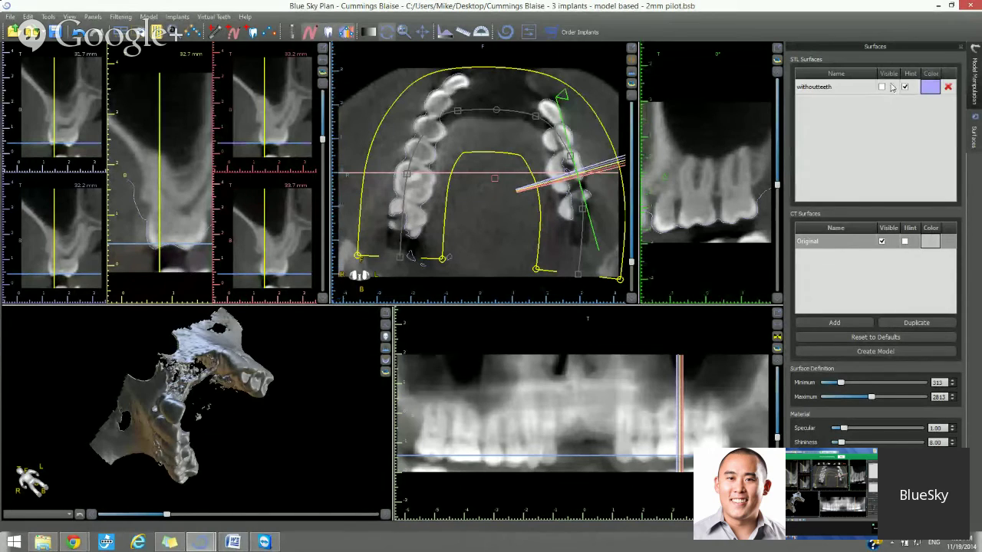
left_click(882, 87)
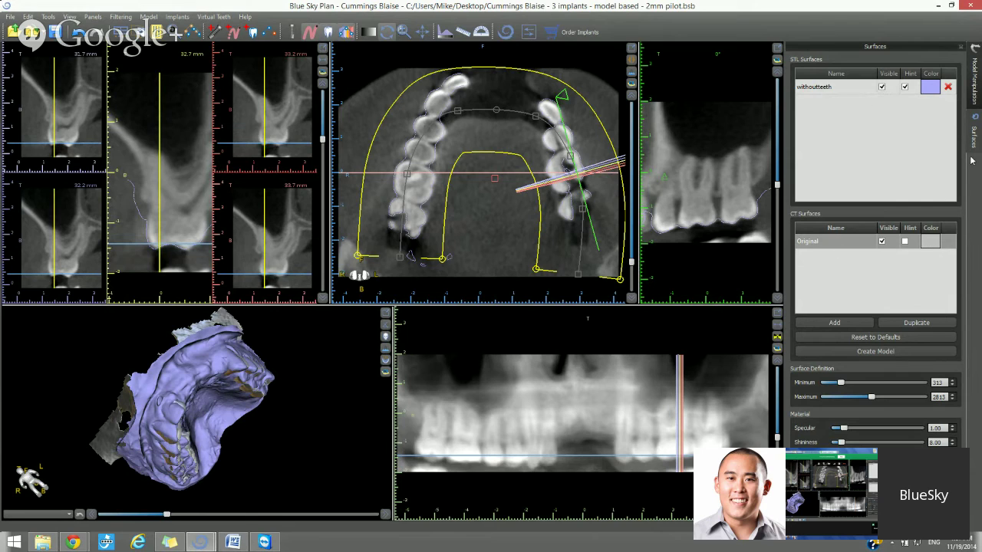
Step: Try to shift the withoutteeth model sideways with the manual position adjustment handles, and leave the adjustment mode
left_click(979, 83)
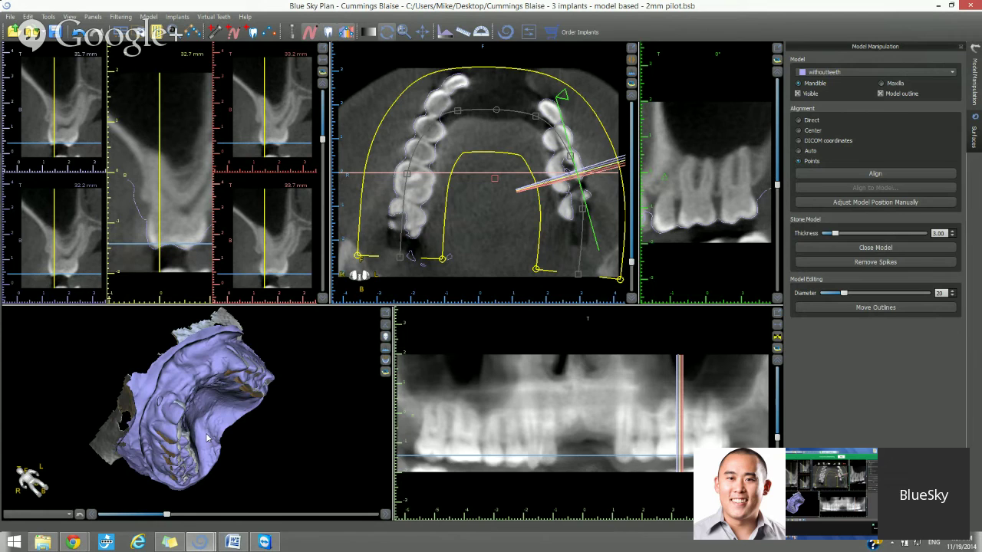
left_click(821, 201)
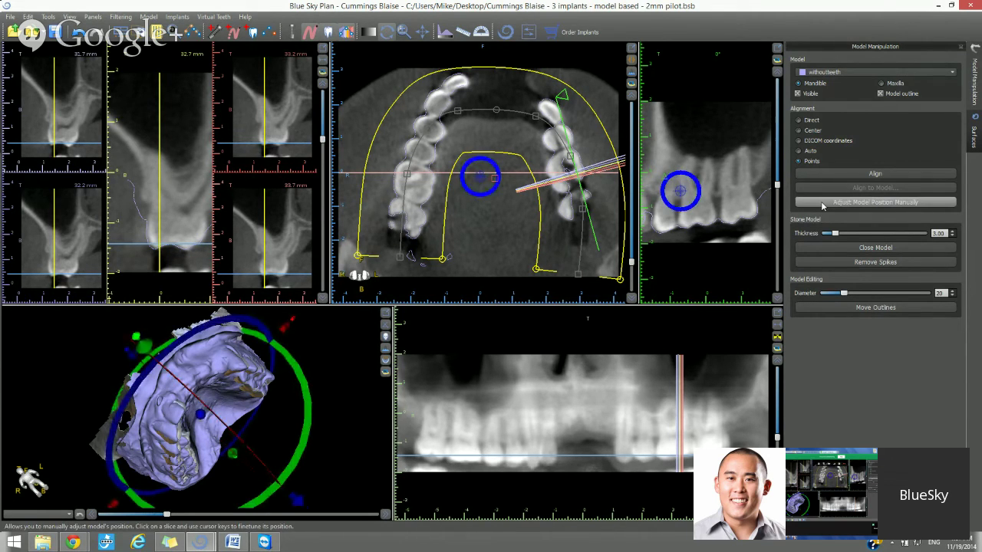
left_click_drag(338, 381, 324, 453)
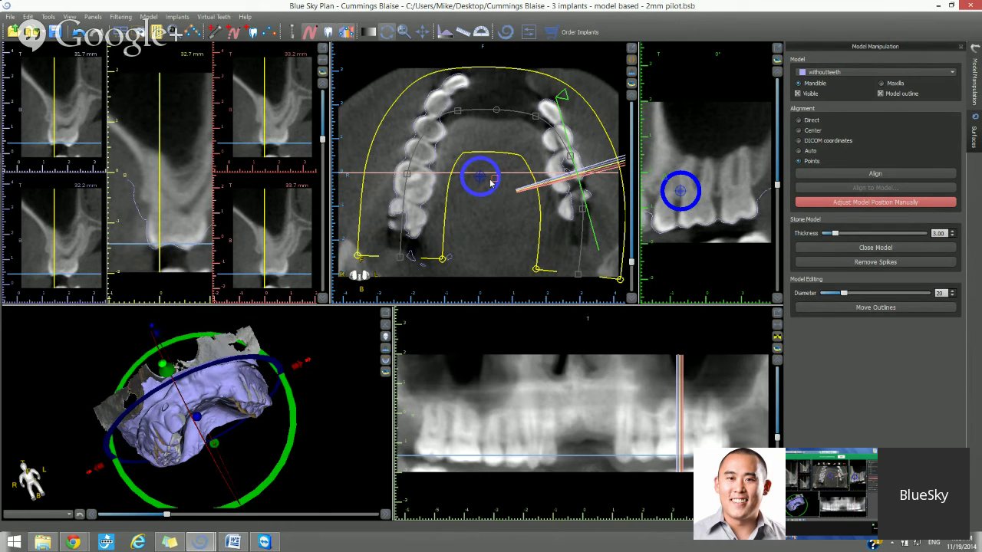
left_click_drag(490, 180, 490, 180)
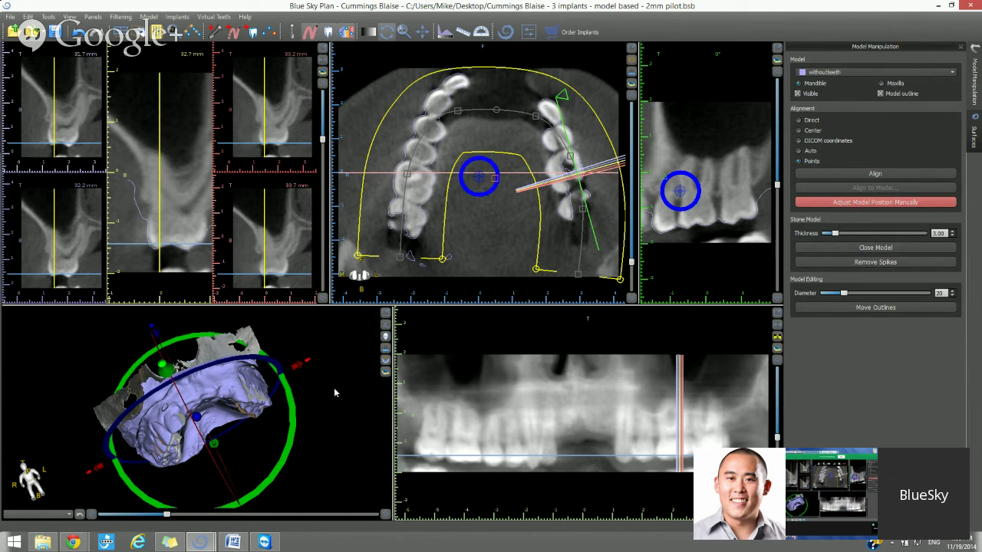
scroll(340, 401, "down", 2)
scroll(335, 368, "up", 3)
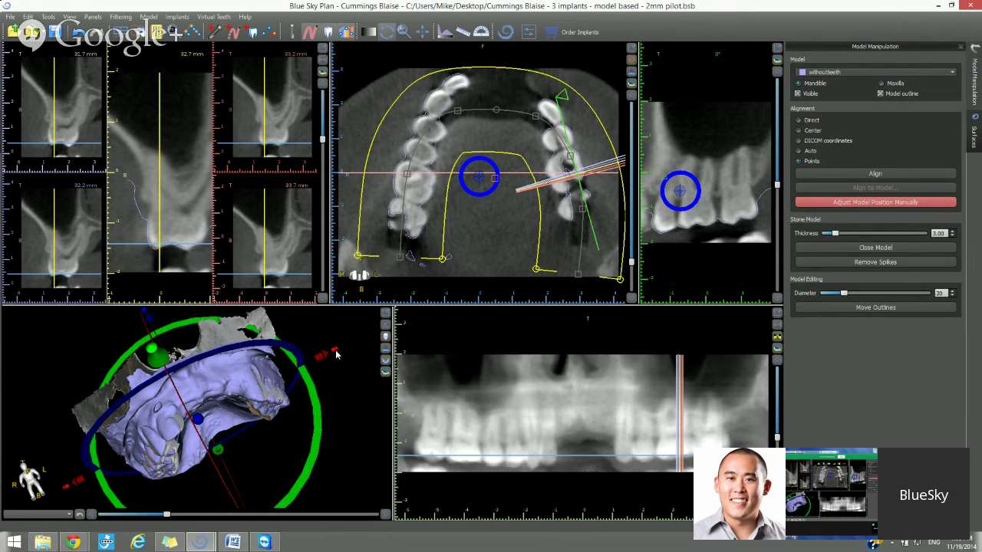
left_click_drag(345, 352, 363, 338)
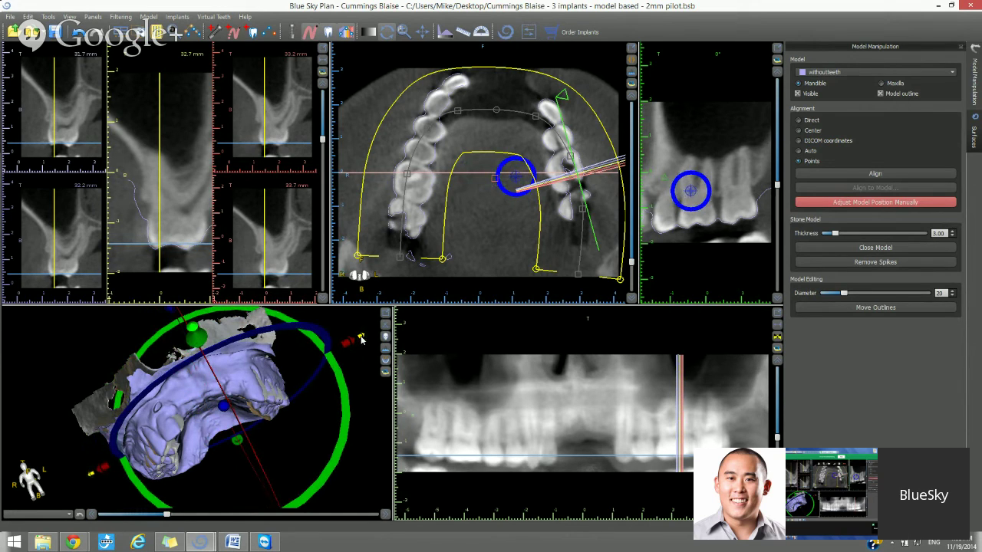
left_click(363, 337)
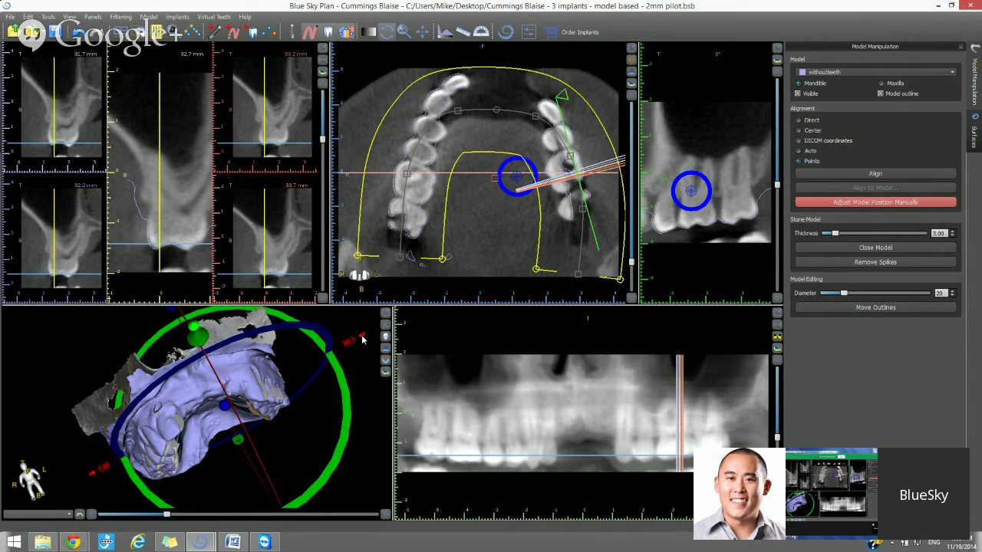
left_click(834, 204)
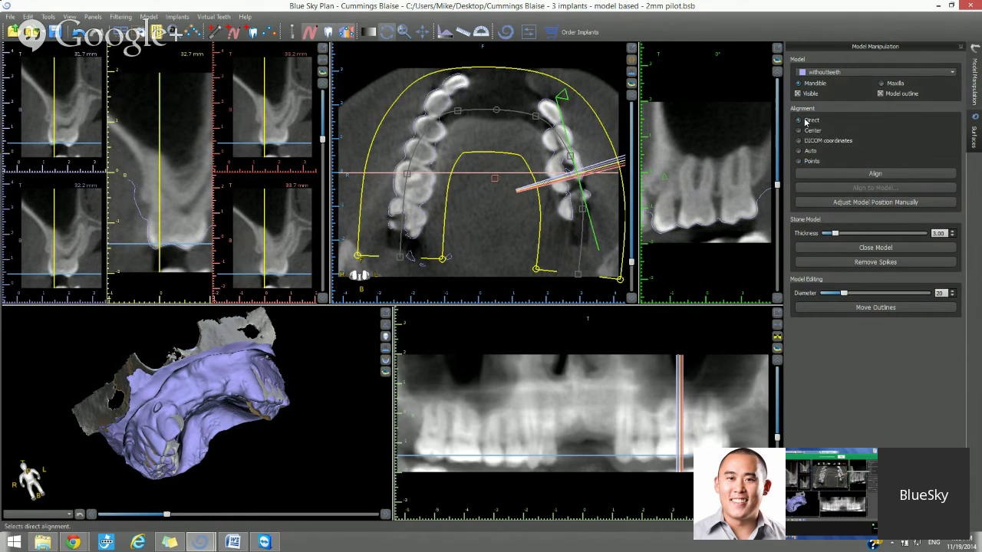
Step: Choose Points as the model's alignment method and switch the panoramic view from the thick slab to the single arch-curve slice
left_click(811, 162)
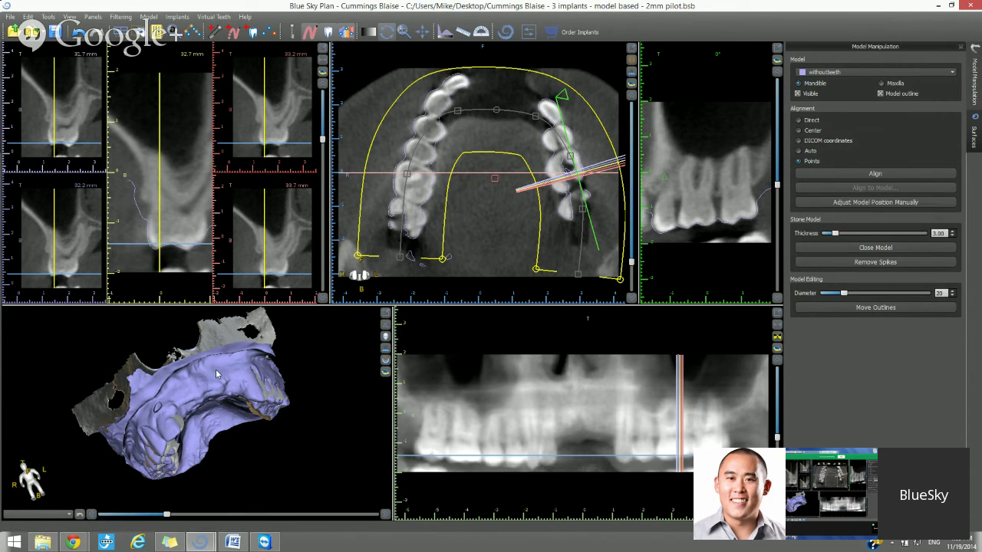
left_click(837, 175)
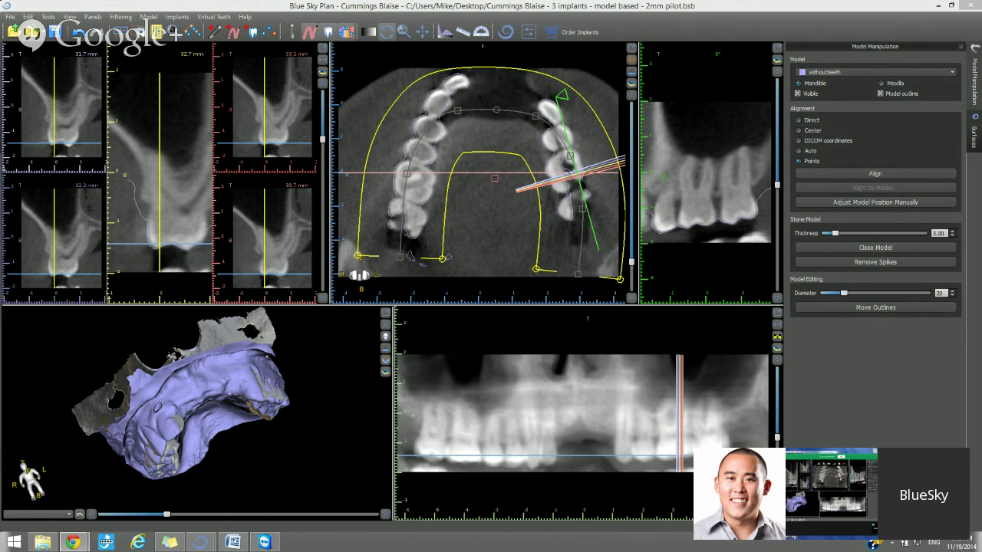
left_click(777, 337)
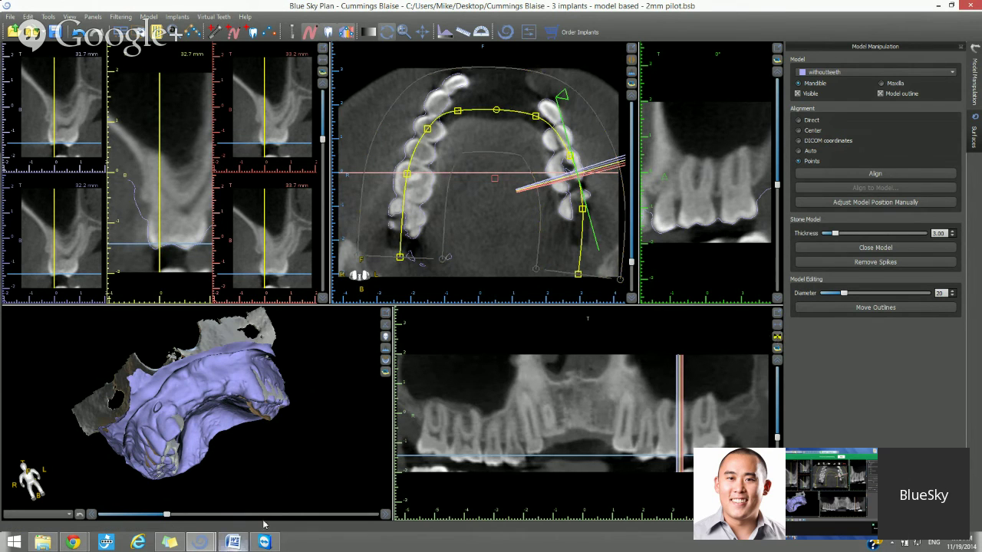
Step: Switch to the other open Blue Sky Plan window with the full-scan project and zoom out its panoramic view
mouse_move(200, 541)
left_click(146, 485)
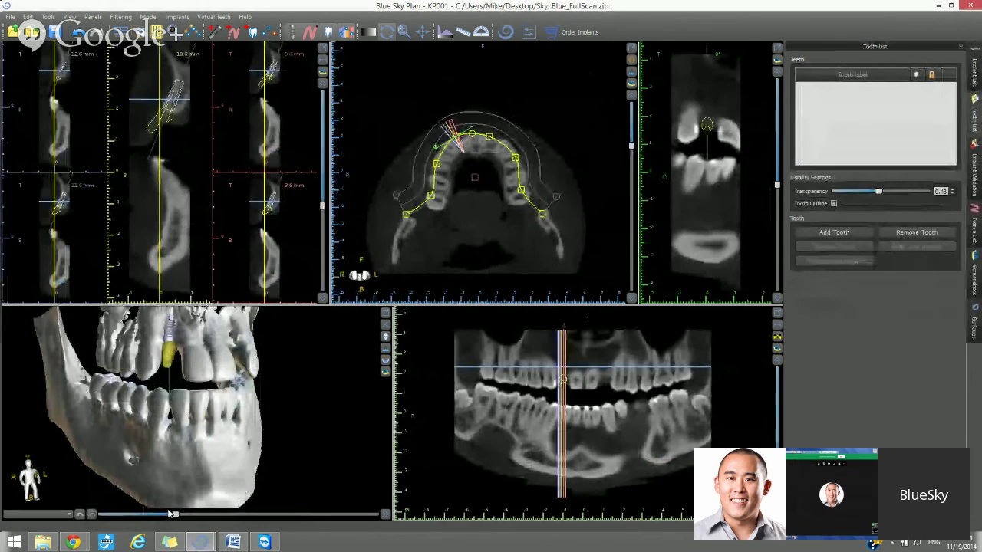
scroll(518, 430, "down", 3)
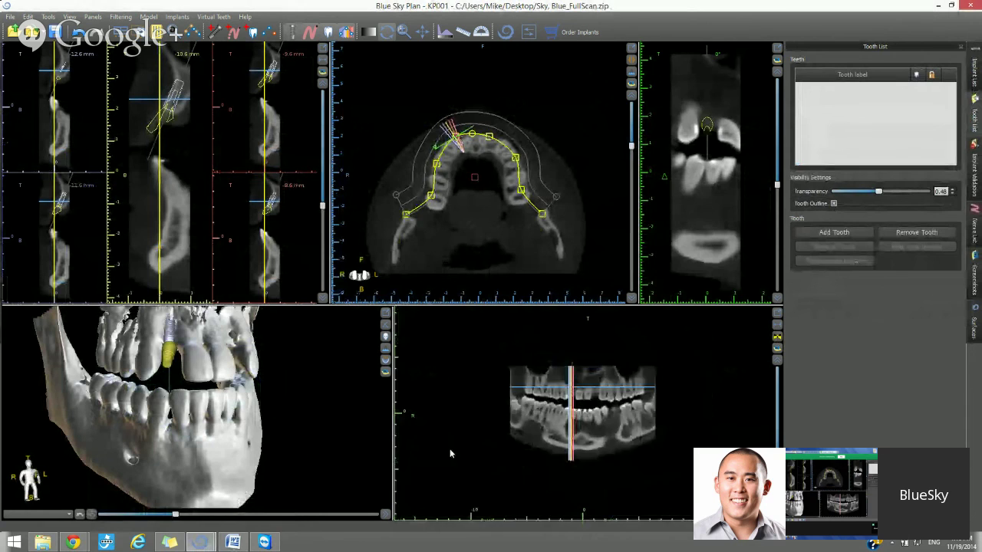
scroll(518, 415, "down", 3)
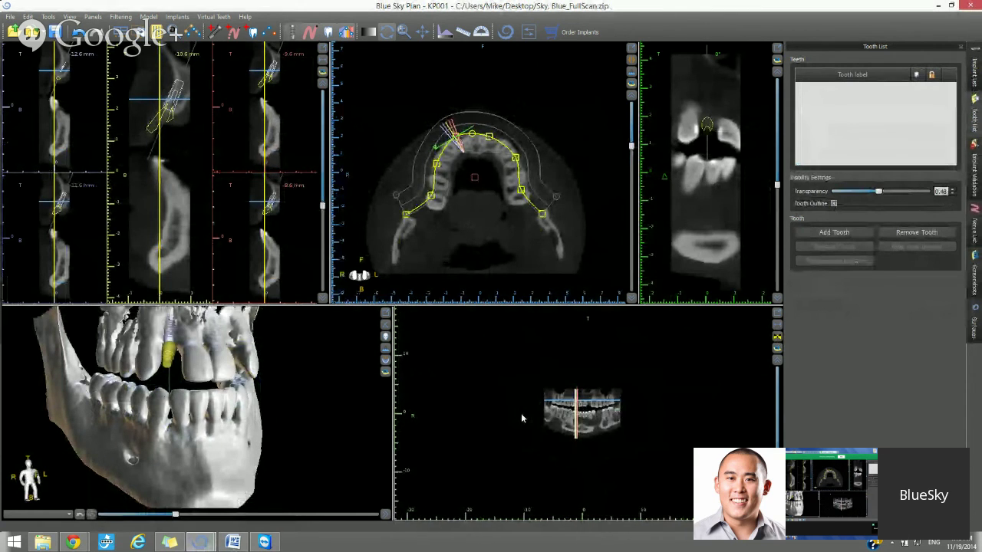
Step: Enlarge the panoramic view and move the cross-sections to the implant site in the upper front jaw
left_click(555, 418)
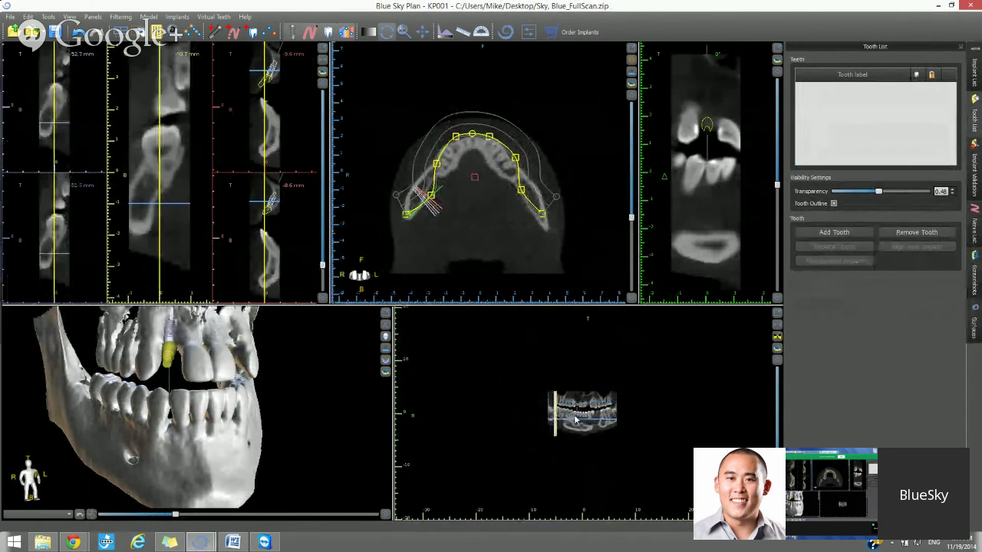
scroll(583, 406, "up", 2)
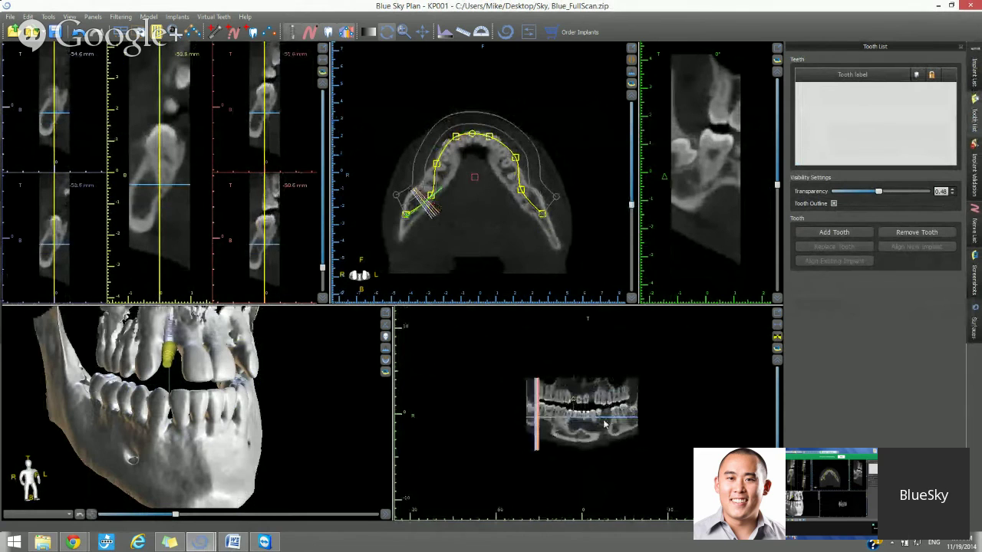
scroll(592, 407, "up", 2)
scroll(592, 405, "up", 4)
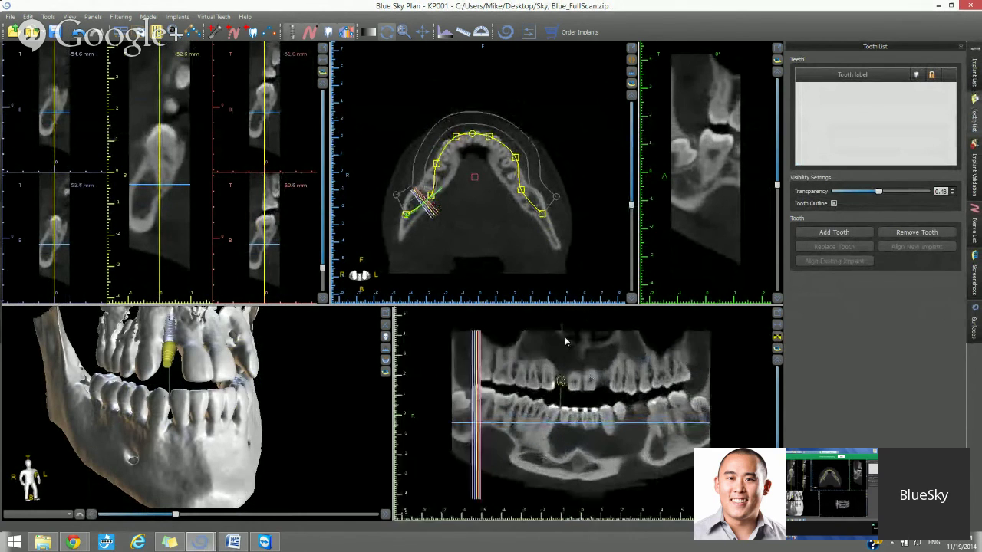
left_click(554, 325)
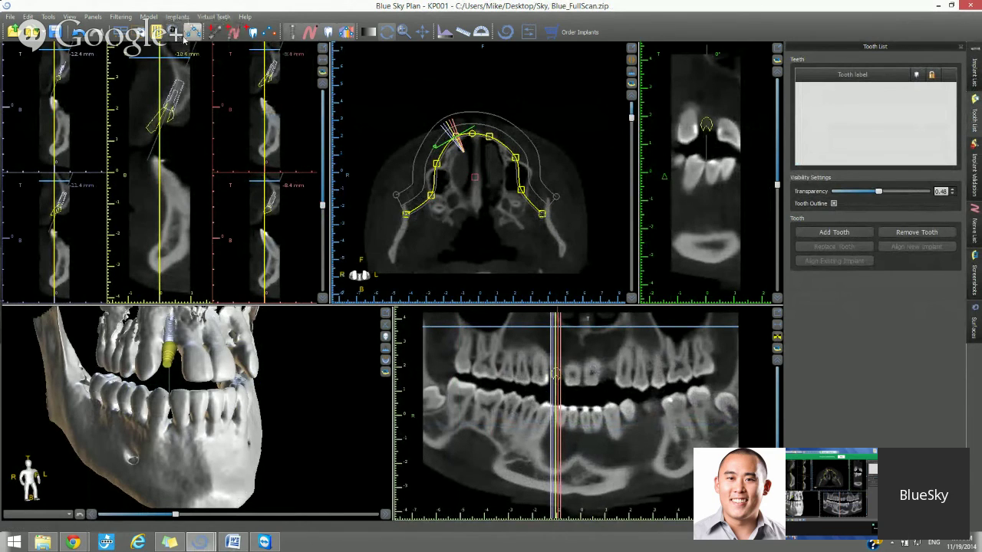
Step: Replace the panoramic curve with a new arch on the axial slice and move the panoramic slice outward into the jaw
left_click(195, 32)
left_click(207, 43)
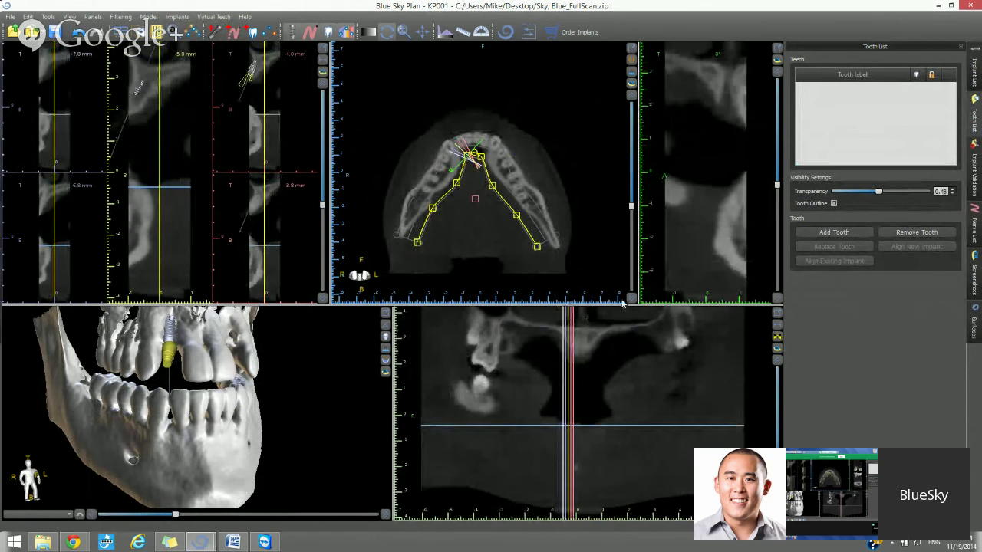
left_click_drag(777, 497, 777, 409)
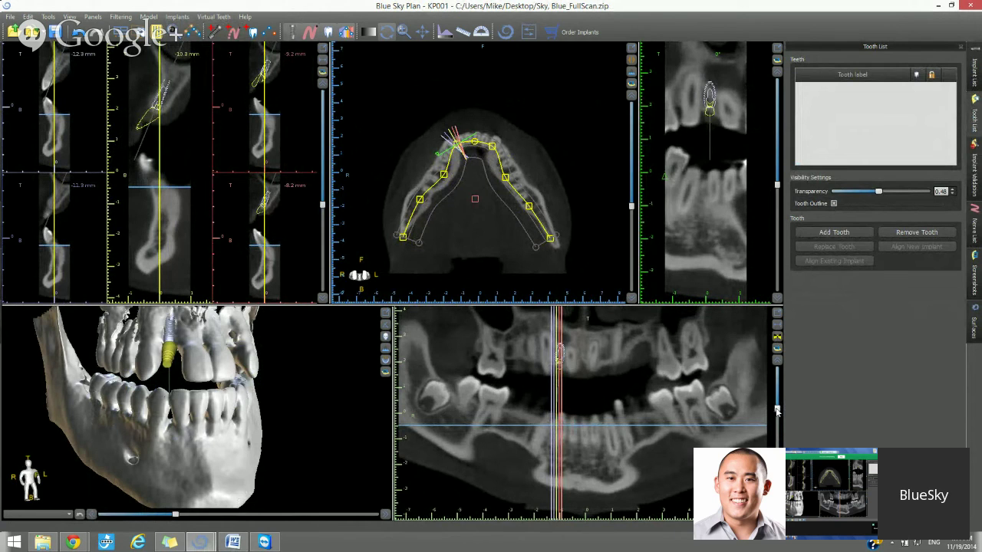
left_click_drag(776, 411, 779, 366)
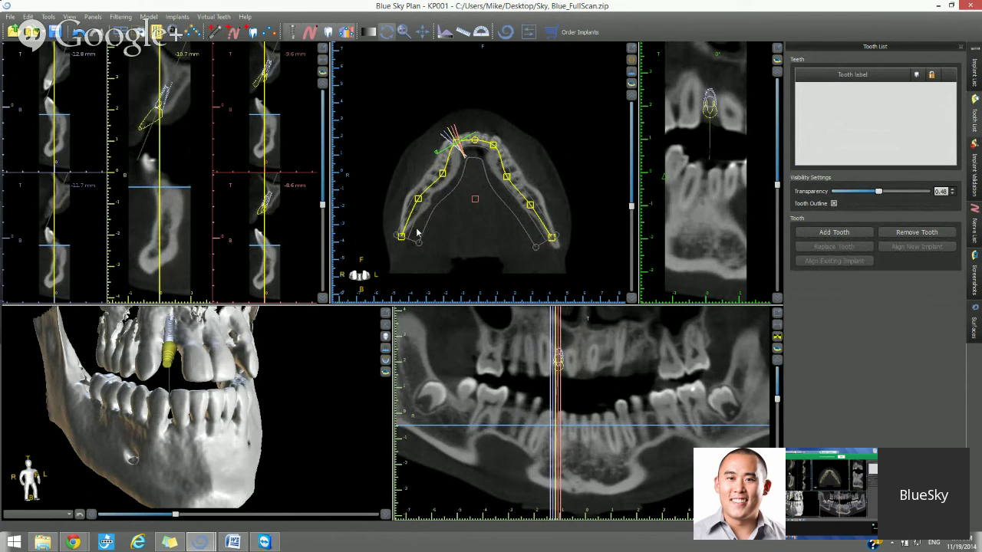
Step: Draw a new panoramic curve point by point along the mandibular arch on the axial slice, from one jaw end to the other
left_click(268, 31)
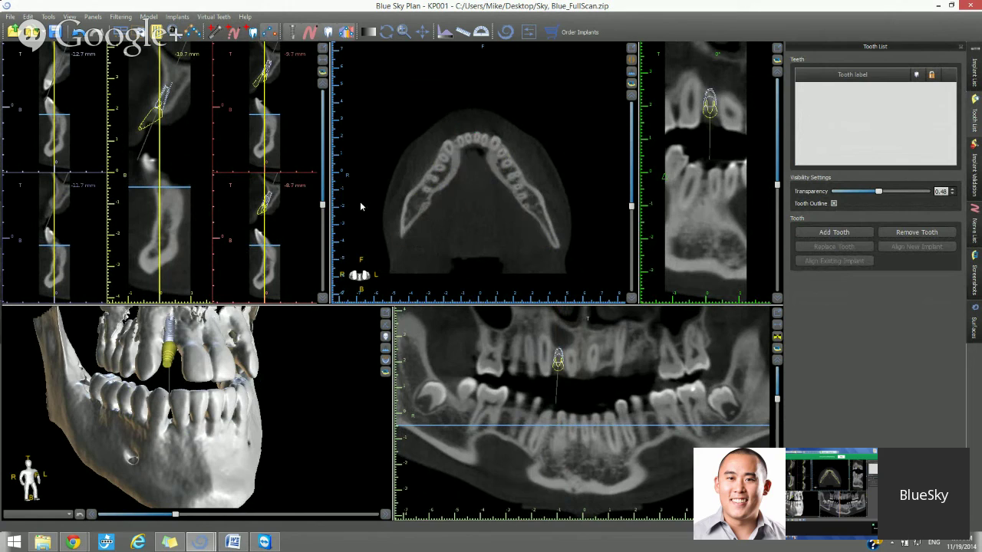
left_click(415, 207)
left_click(428, 188)
left_click(442, 159)
left_click(454, 143)
left_click(471, 139)
left_click(488, 142)
left_click(505, 162)
left_click(527, 201)
left_click(541, 217)
left_click(553, 246)
double_click(552, 244)
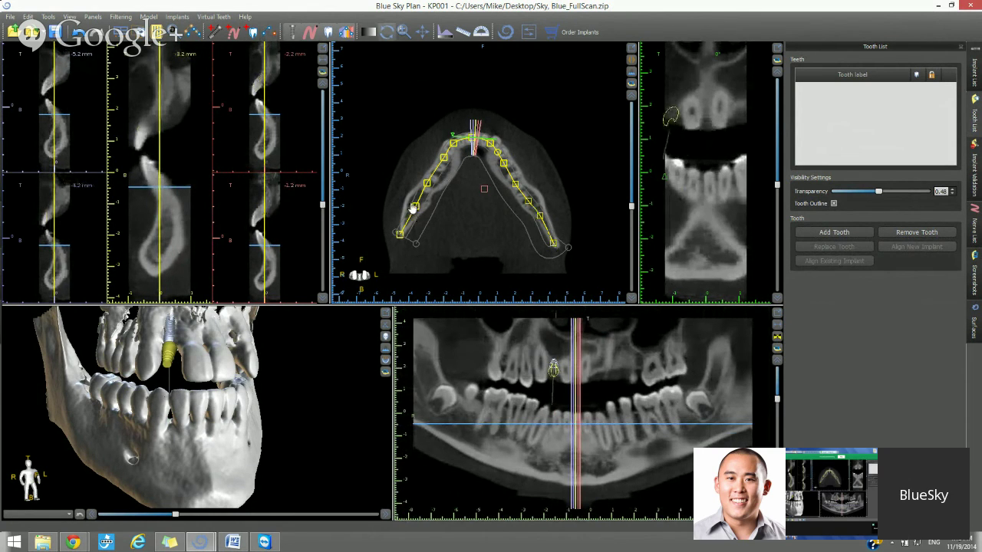
left_click_drag(413, 209, 416, 211)
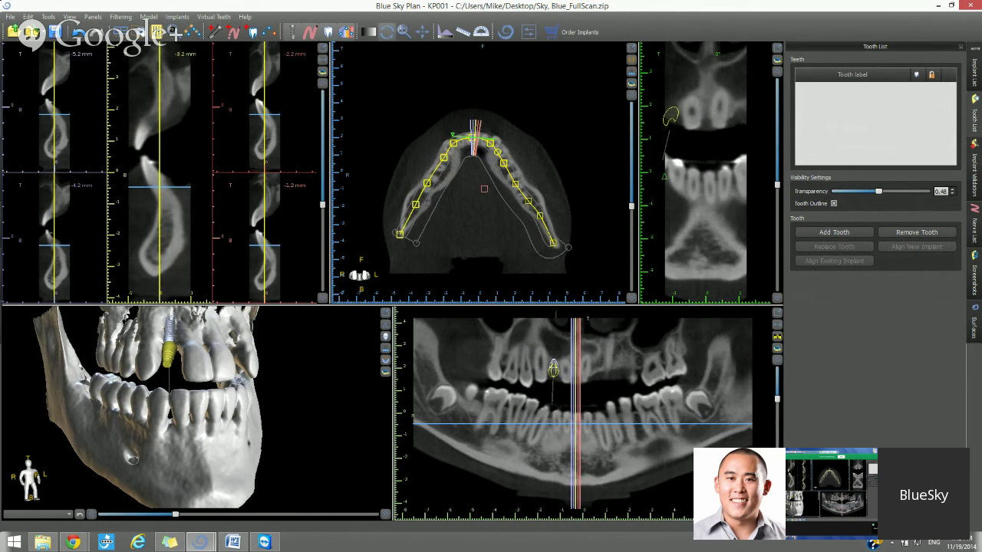
Step: Step the panoramic slice inward and outward through the arch to compare the teeth and jawbone at different depths
left_click_drag(777, 399, 777, 418)
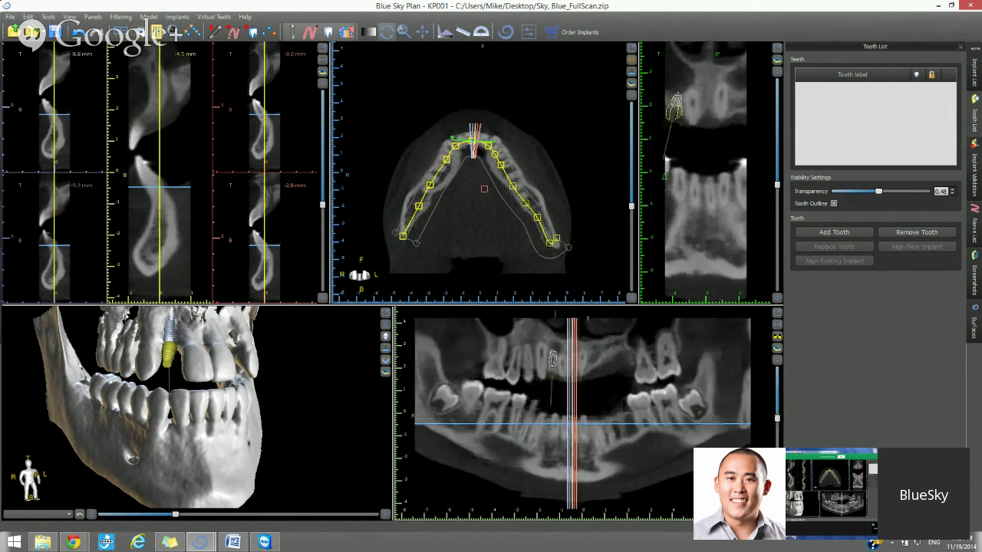
left_click(775, 362)
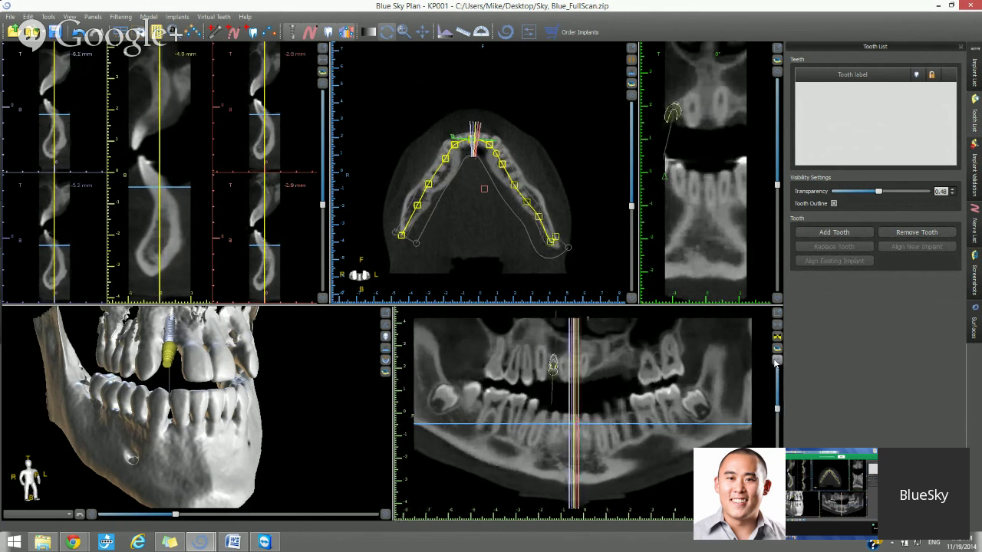
left_click(775, 362)
left_click(775, 362)
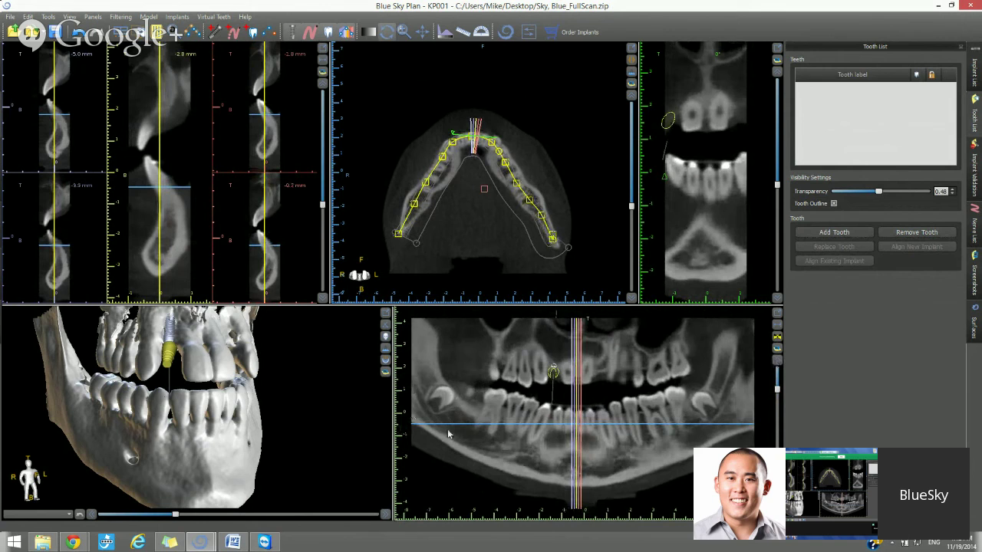
left_click(777, 365)
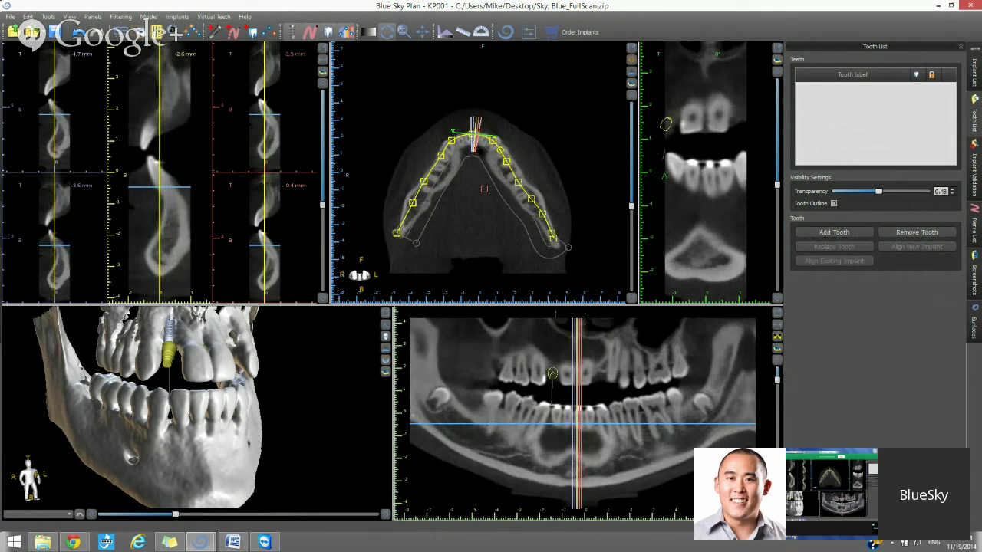
left_click(777, 515)
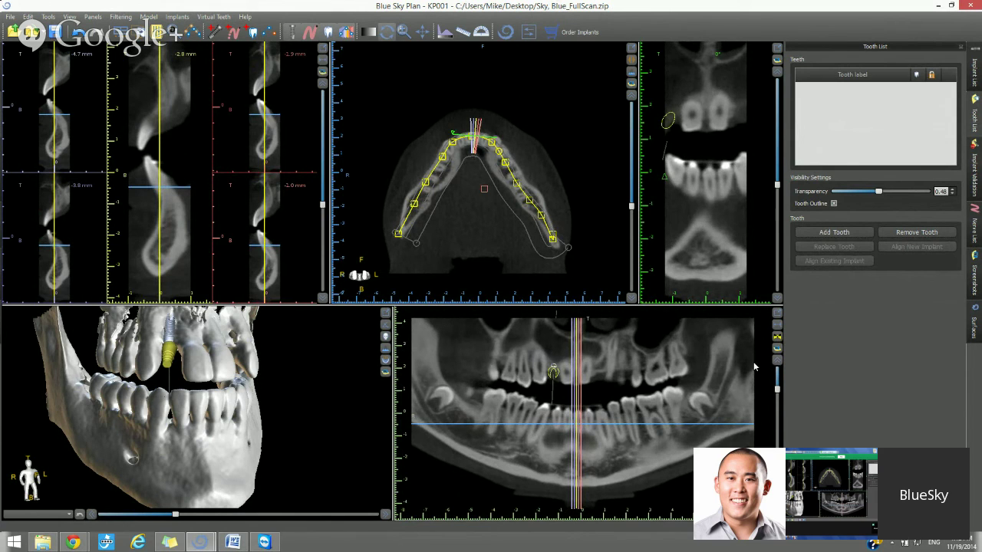
left_click(777, 515)
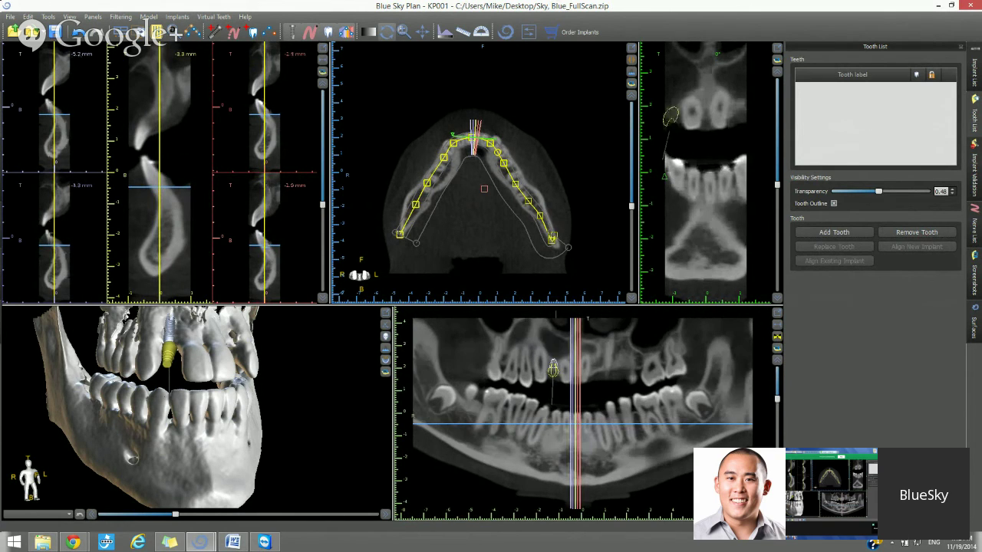
left_click(777, 362)
left_click(777, 361)
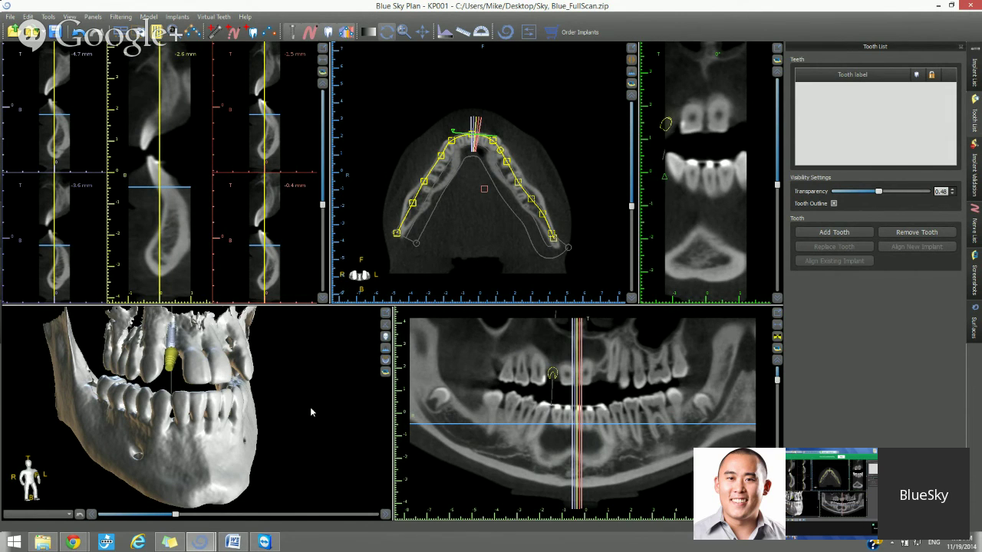
Step: Turn the 3D skull slightly and lower its surface threshold a little
mouse_move(310, 407)
left_mouse_down()
mouse_move(289, 403)
mouse_move(321, 405)
left_mouse_up()
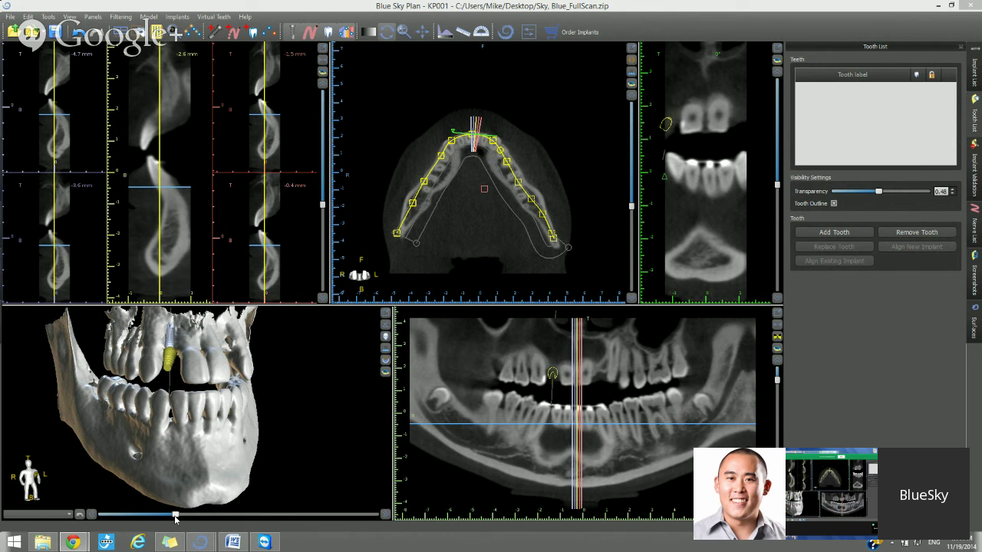
mouse_move(175, 518)
left_mouse_down()
mouse_move(187, 519)
mouse_move(165, 516)
mouse_move(189, 520)
mouse_move(173, 518)
left_mouse_up()
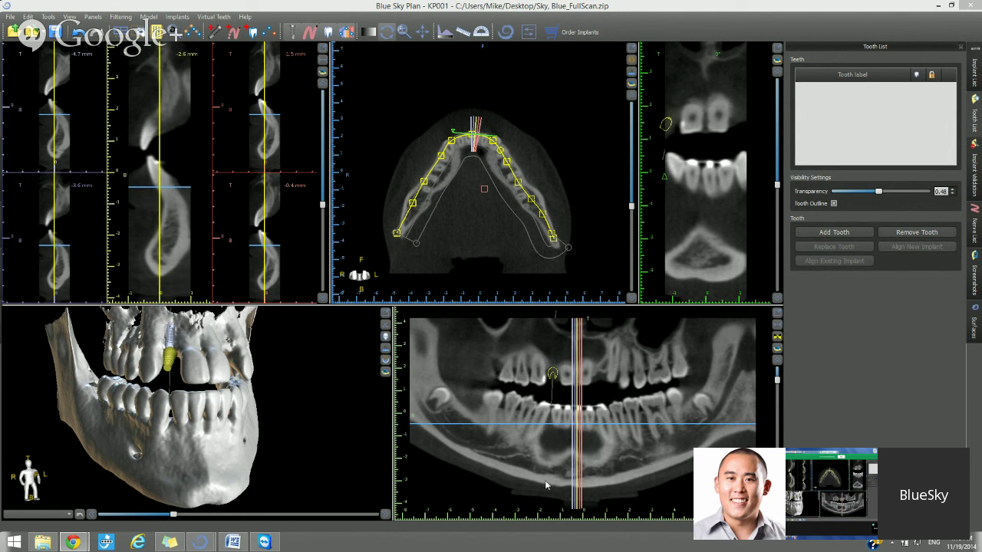
Step: Show the panoramic view as a thick slab, narrow the slab around the mandibular arch, and return to the single slice
left_click(777, 339)
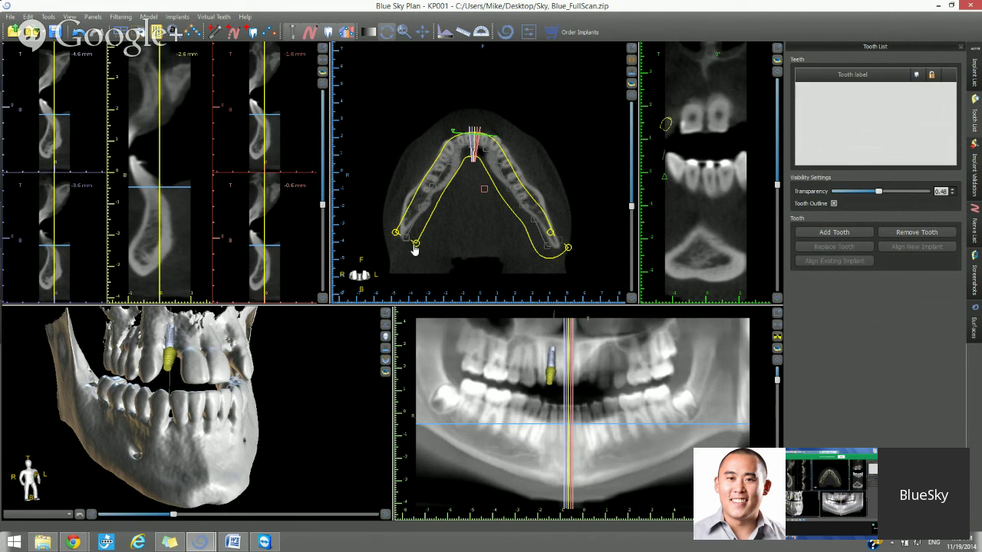
left_click_drag(414, 246, 411, 245)
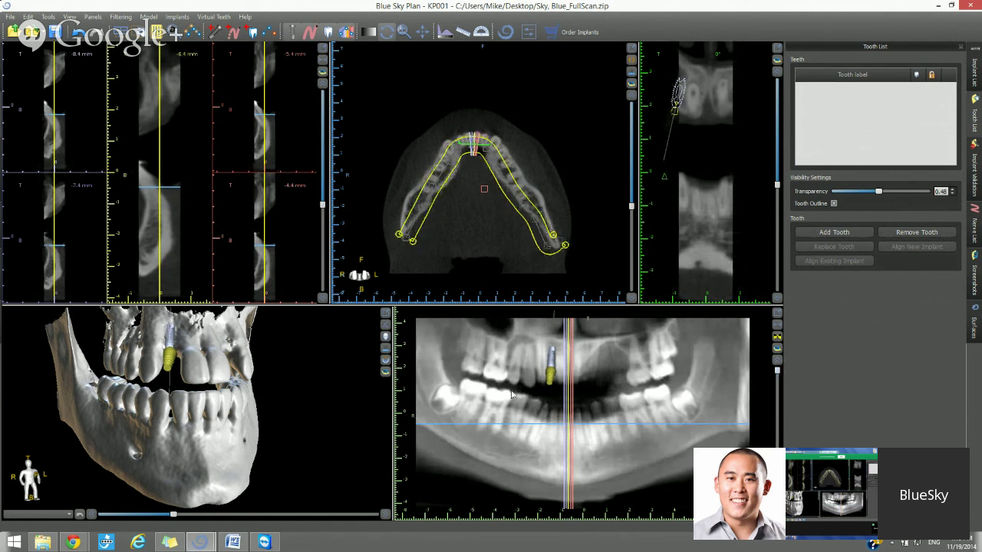
left_click(777, 338)
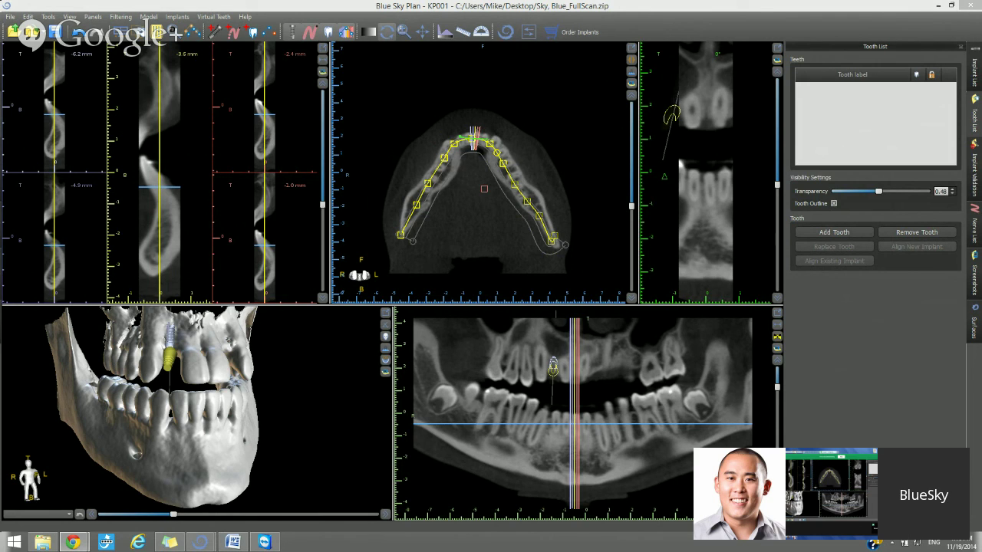
left_click(245, 17)
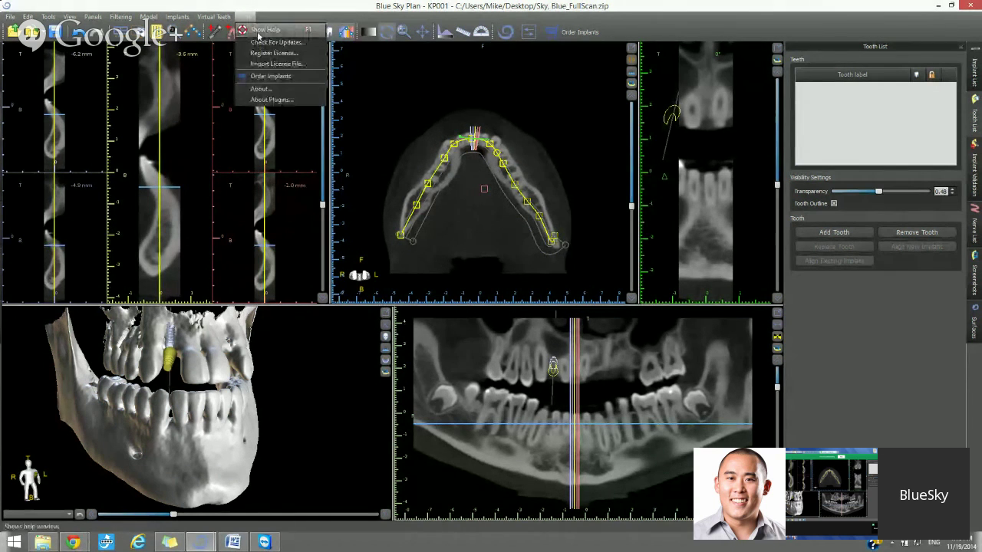
left_click(247, 18)
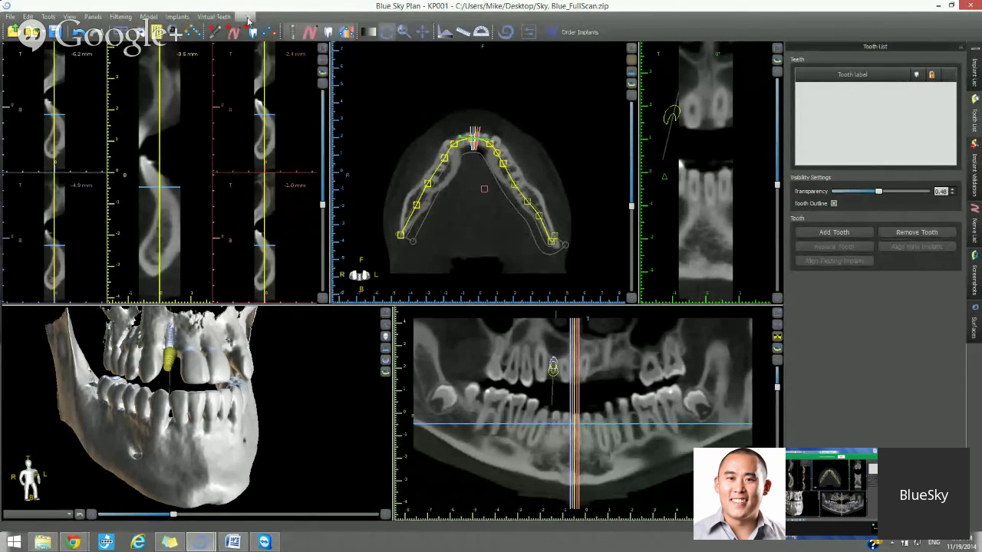